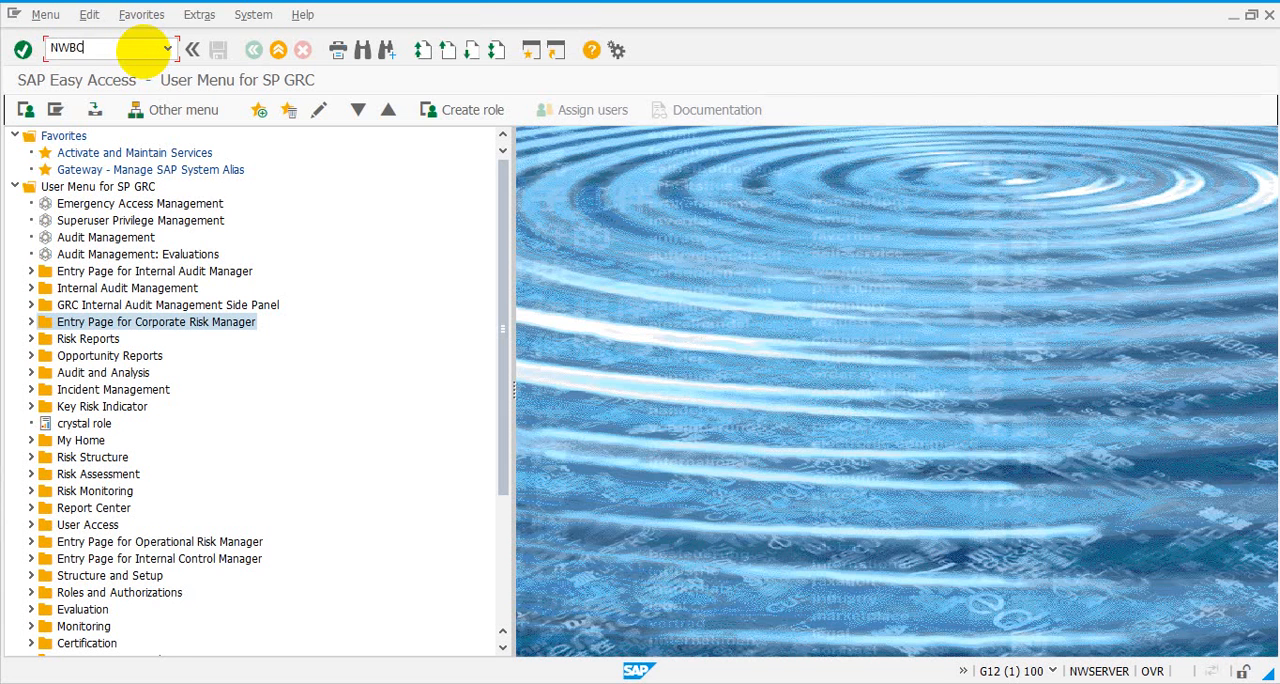
Launch the NWBC transaction, enter the /nwbc cockpit, and open the user-level access risk analysis under Access Management
key("Return")
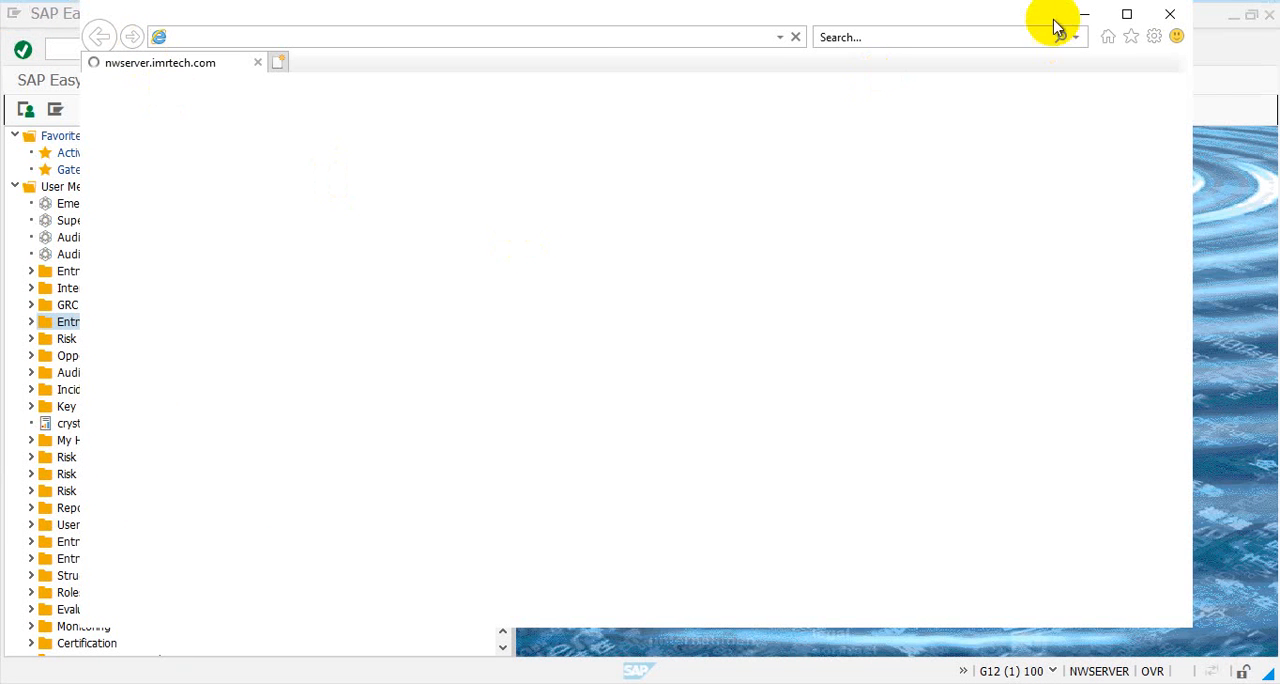
left_click(1127, 16)
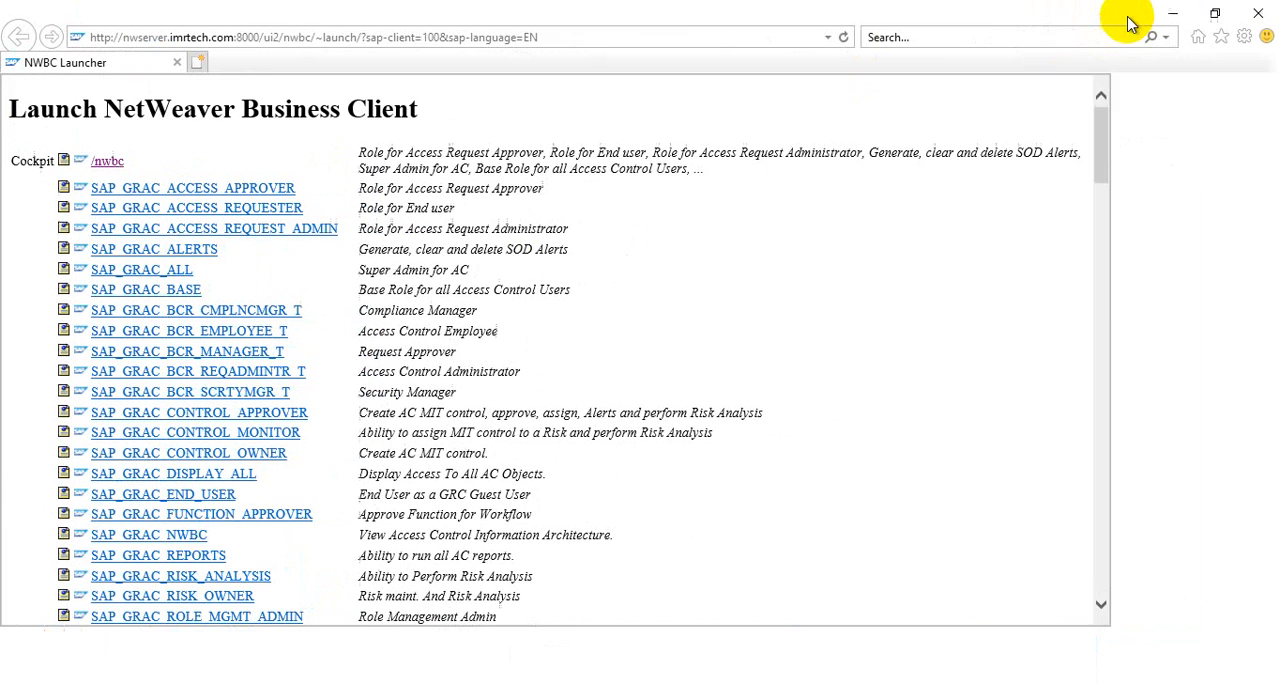
left_click(104, 160)
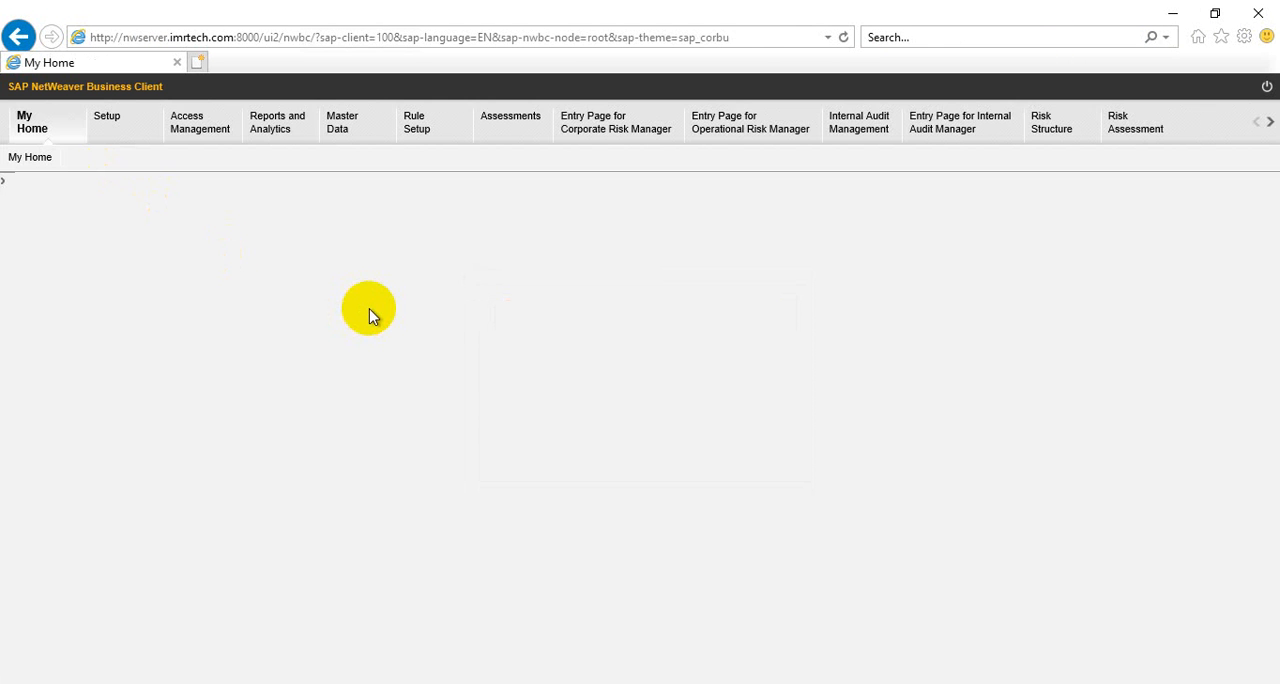
left_click(196, 130)
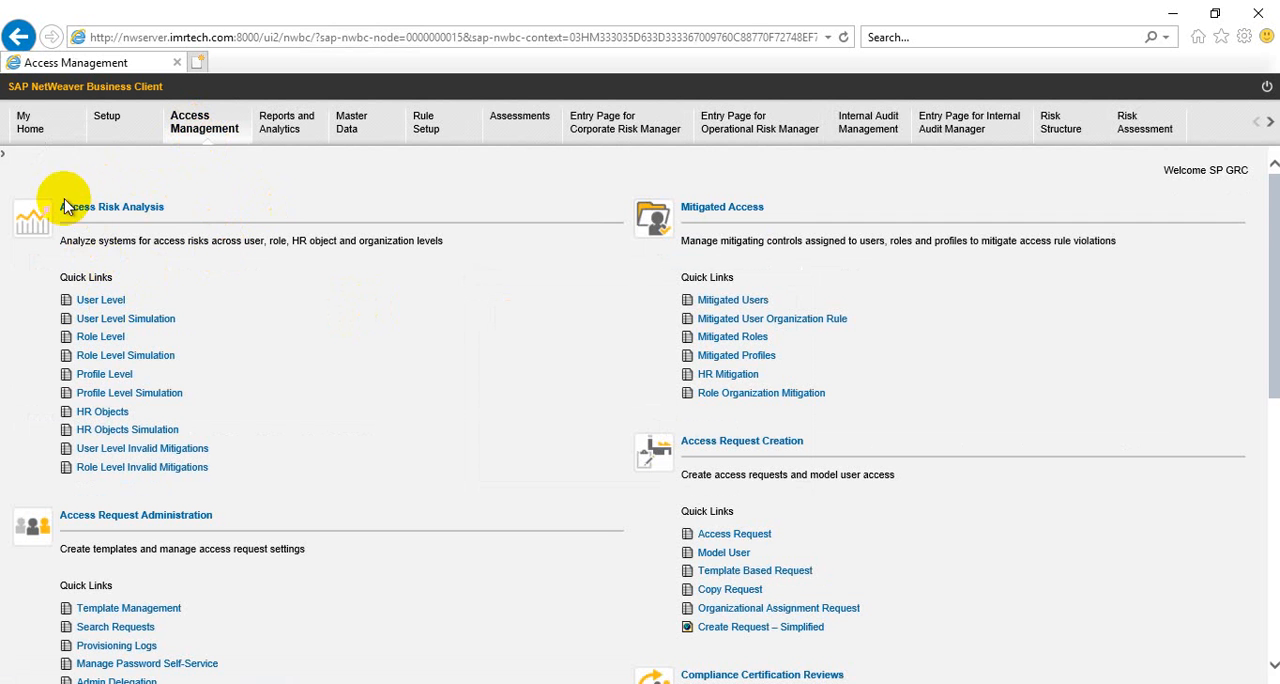
left_click(102, 302)
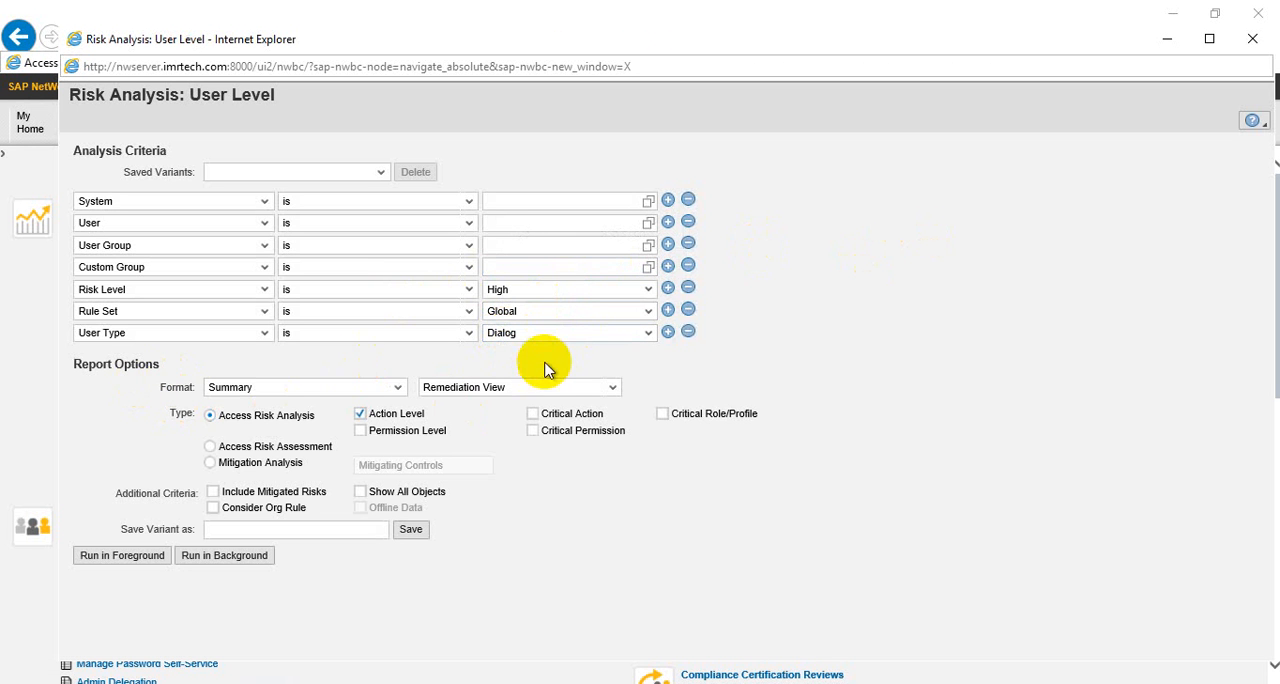
Set the report's view type to Technical View, keeping the Summary format
left_click(530, 389)
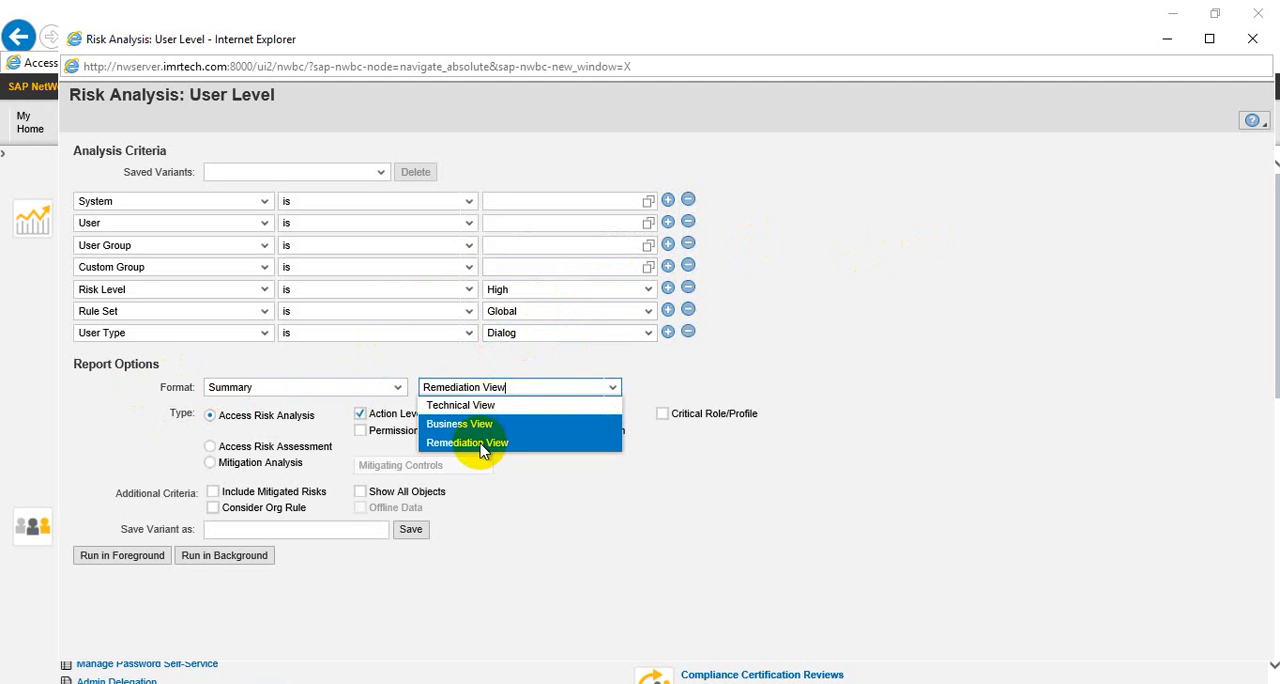
left_click(545, 398)
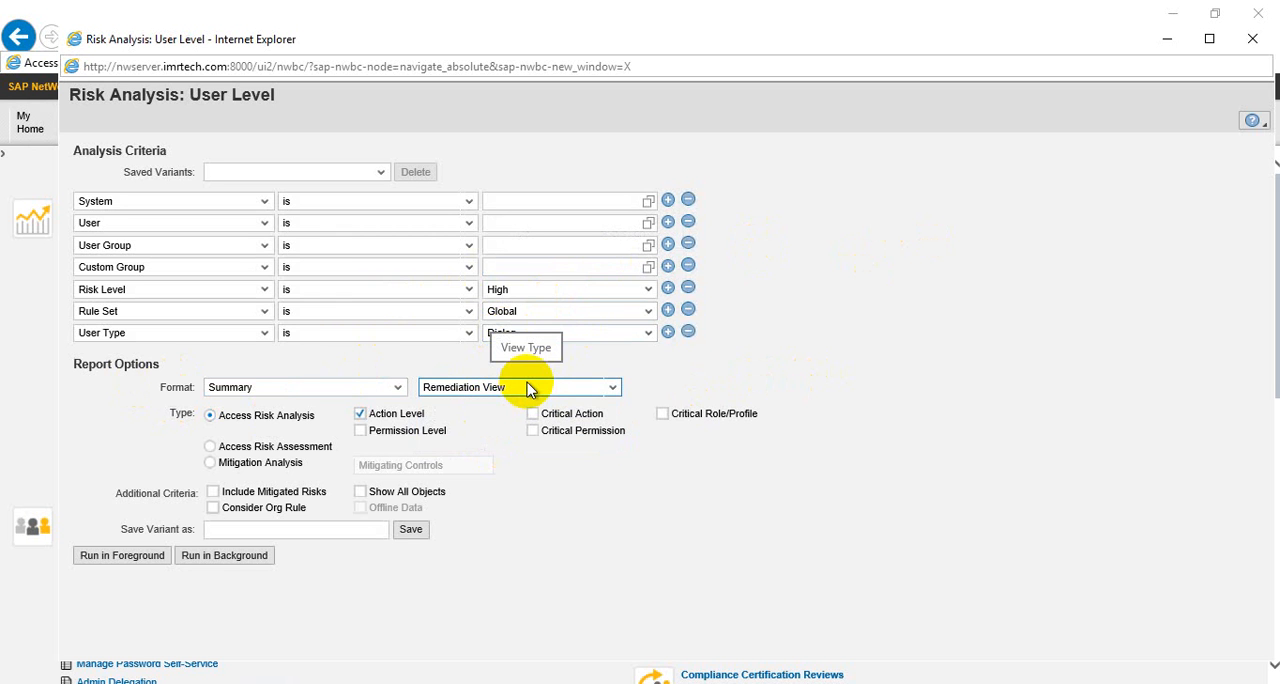
left_click(523, 390)
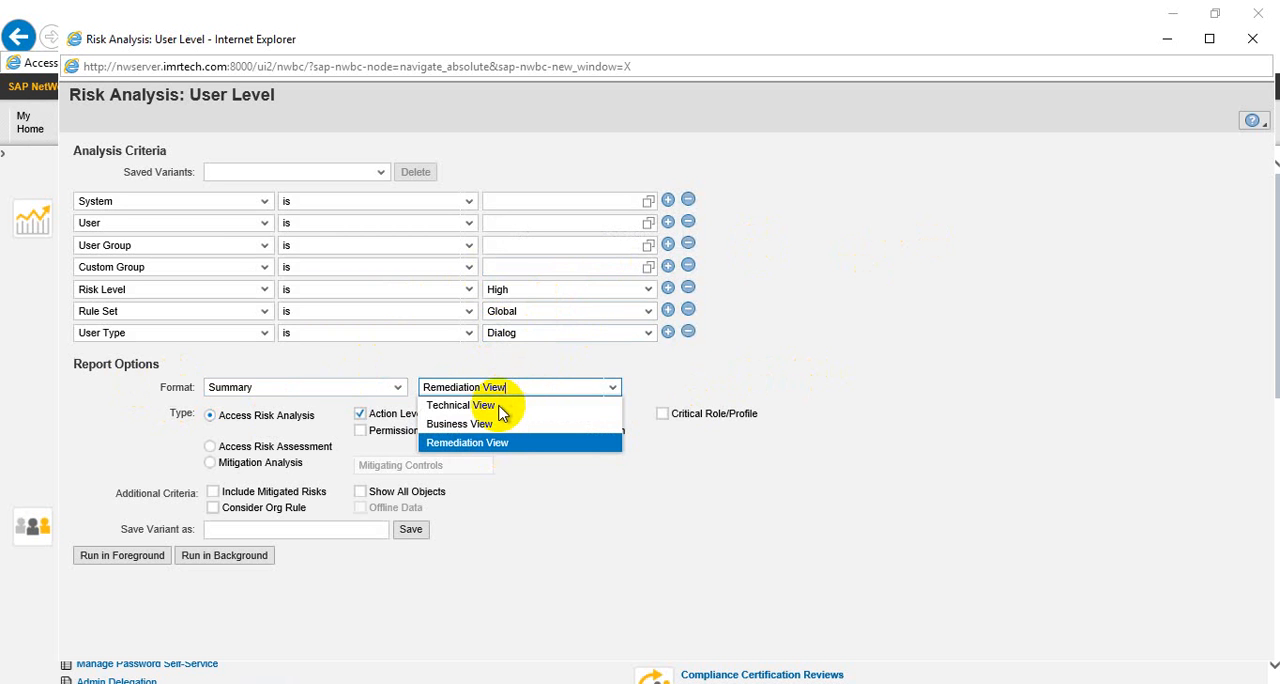
left_click(501, 413)
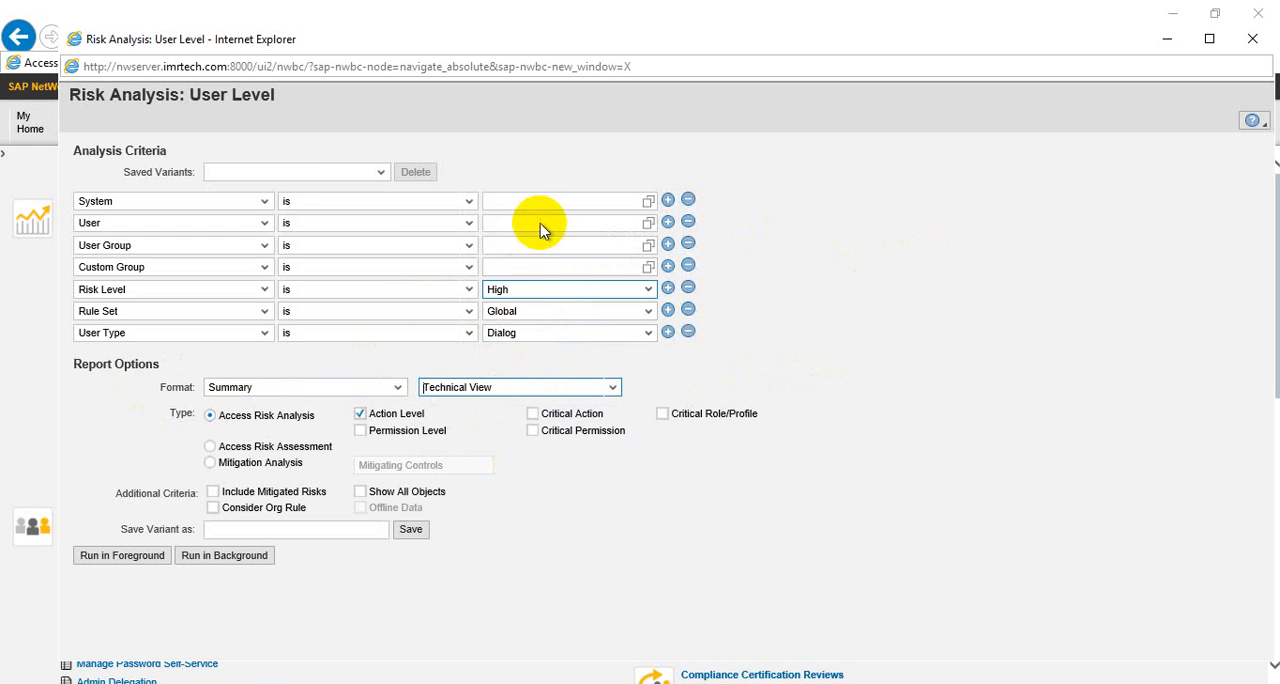
Search the available target connectors for the System criterion and choose S4CLNT100
left_click(612, 201)
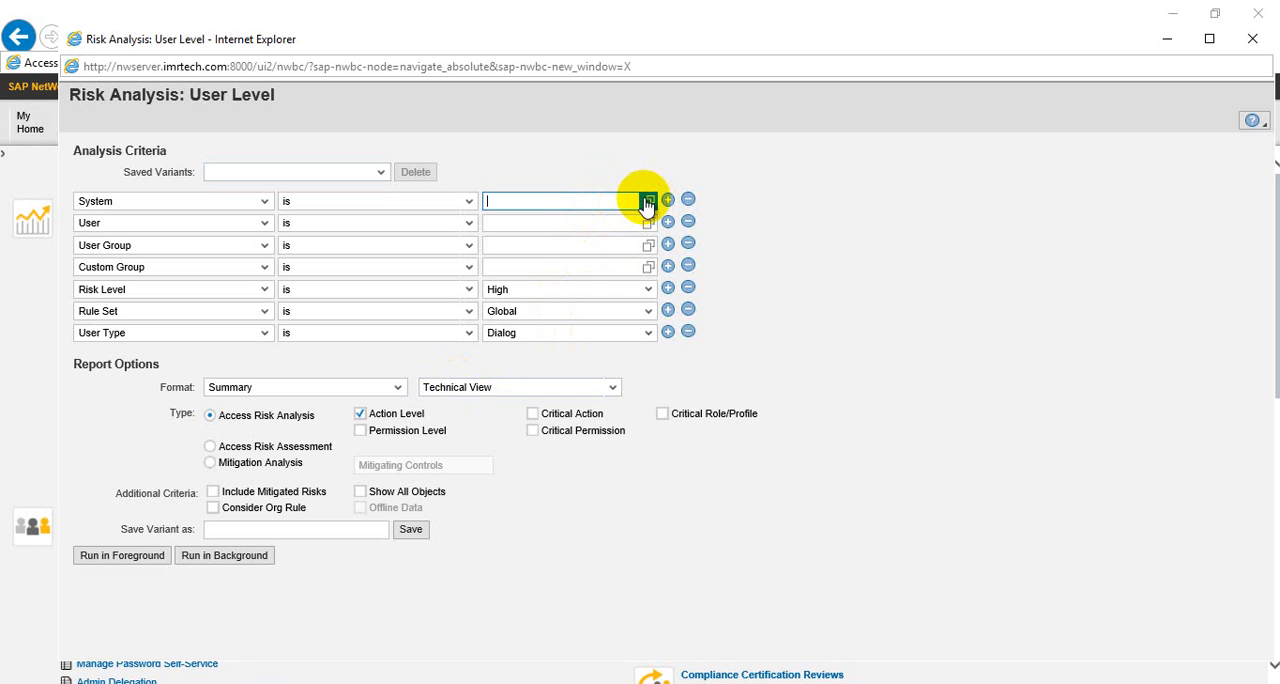
left_click(647, 201)
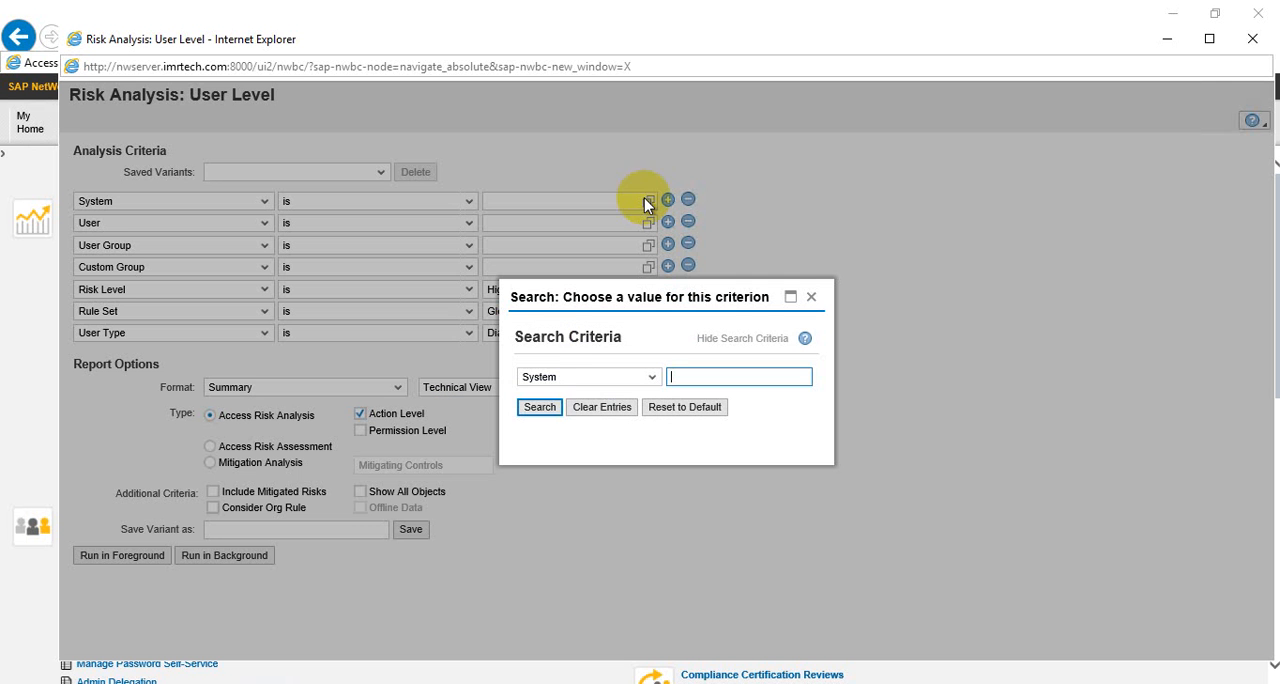
left_click(539, 408)
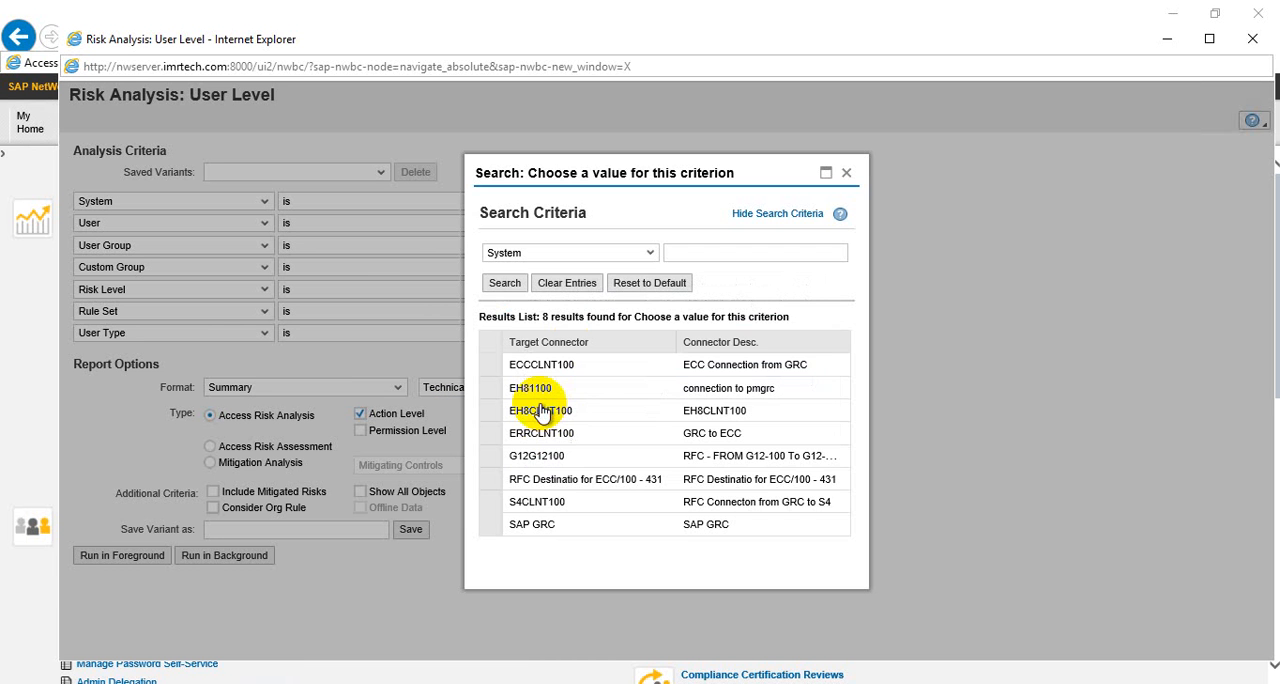
left_click(484, 501)
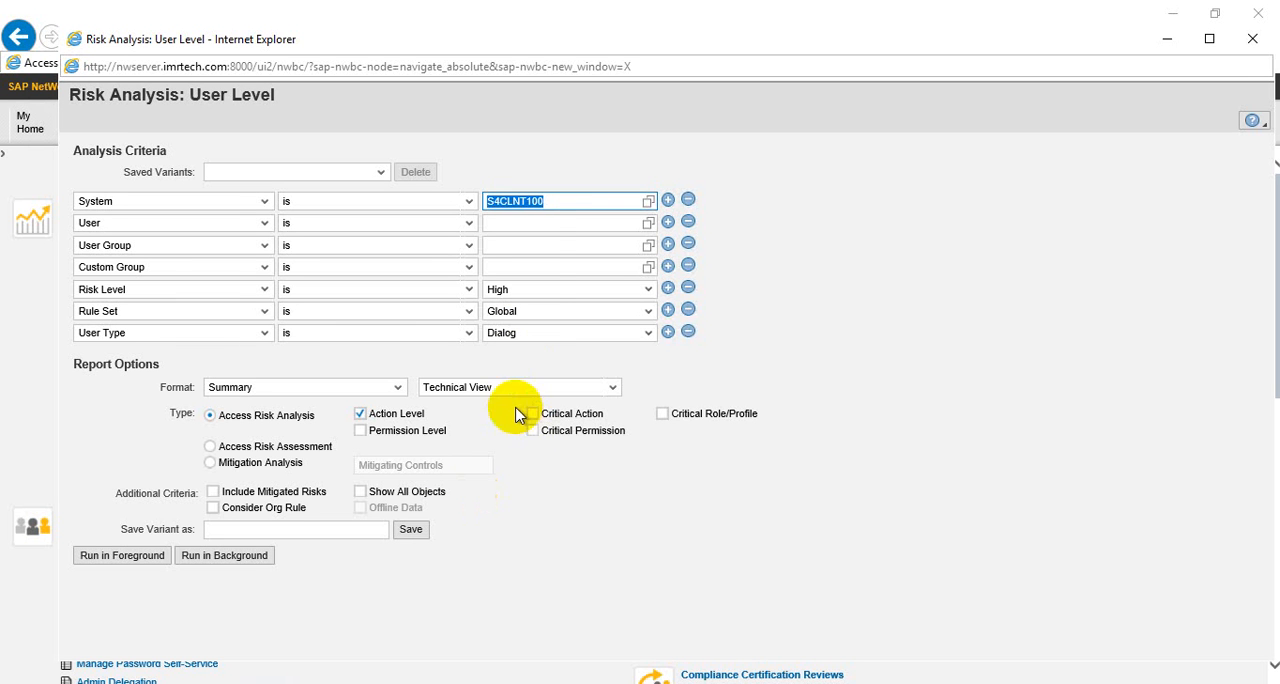
Set the User criterion of the risk analysis to SPHANA
left_click(538, 223)
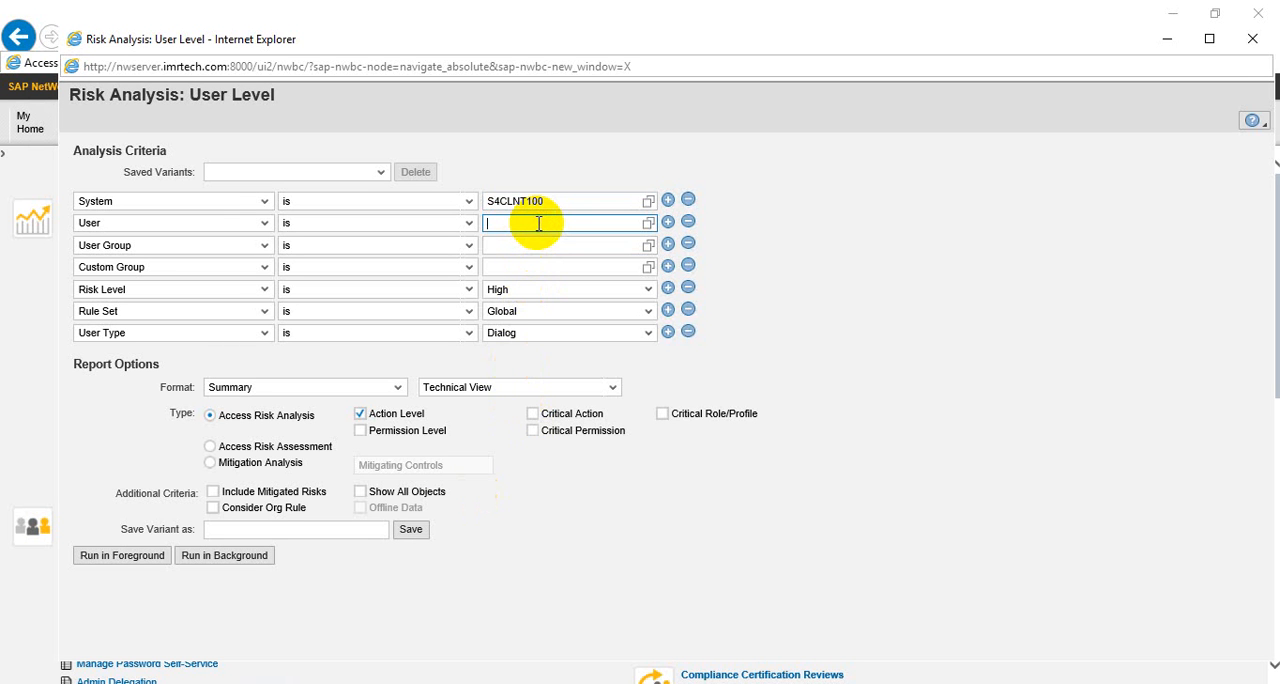
type("SPHANA")
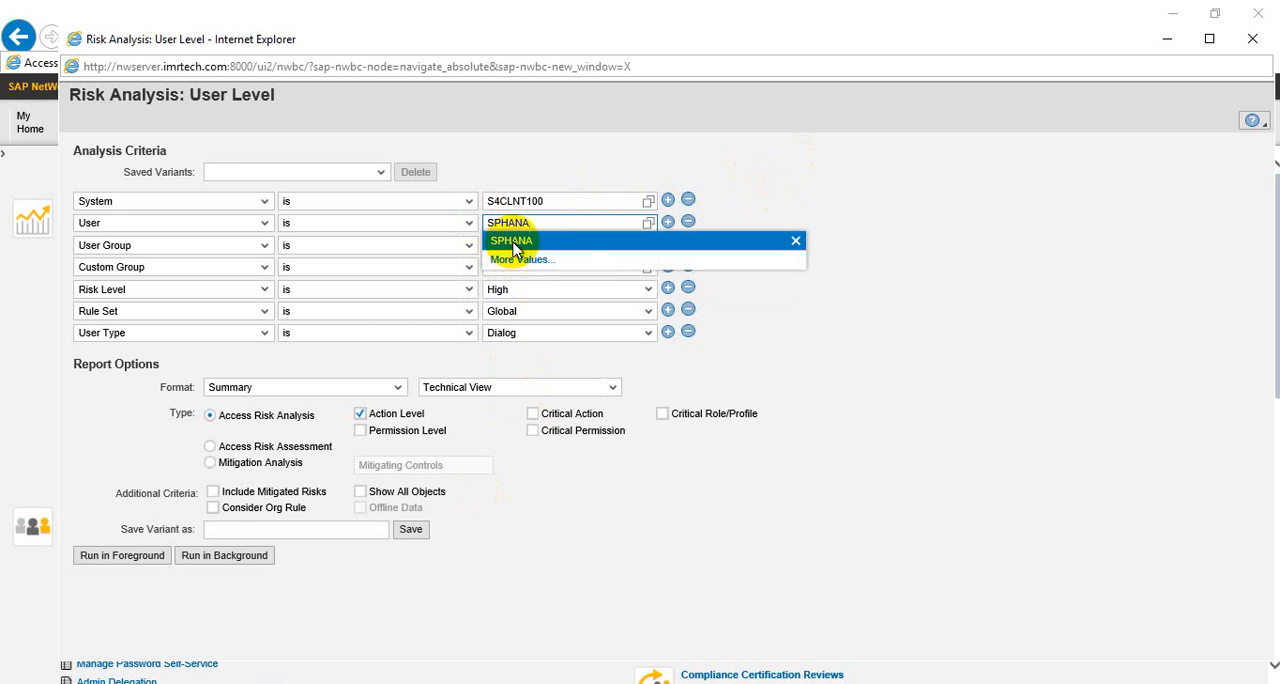
left_click(514, 249)
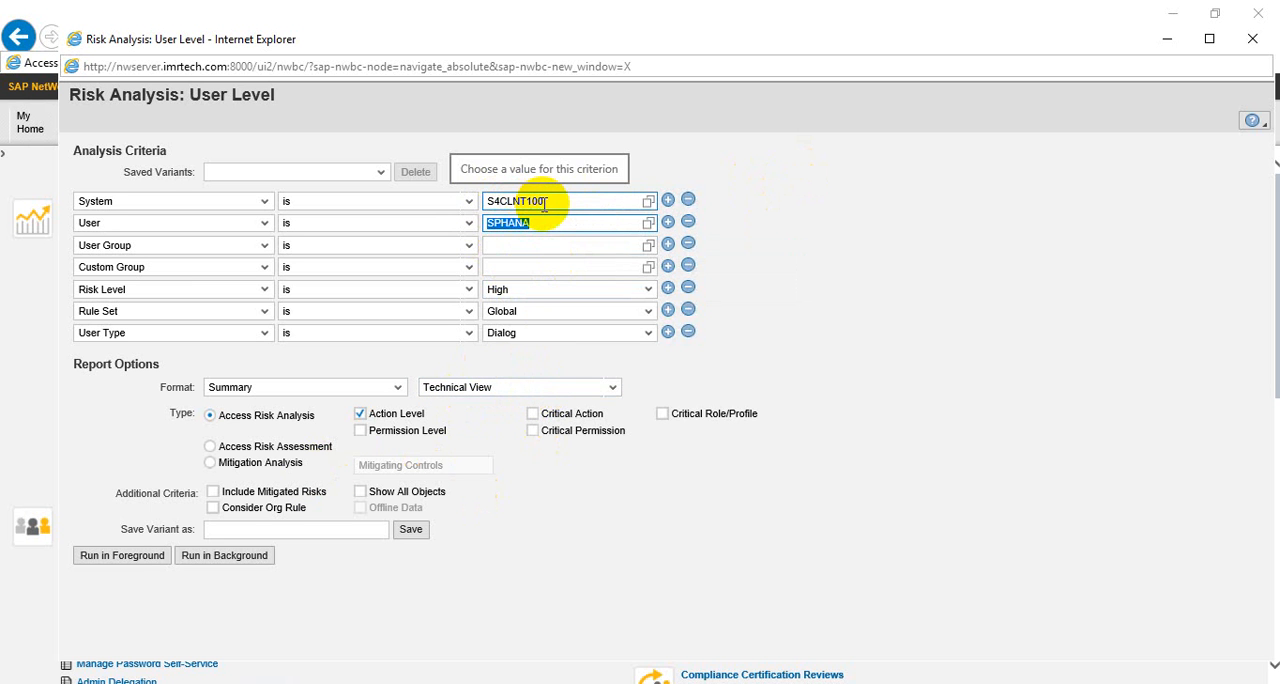
left_click_drag(545, 203, 466, 200)
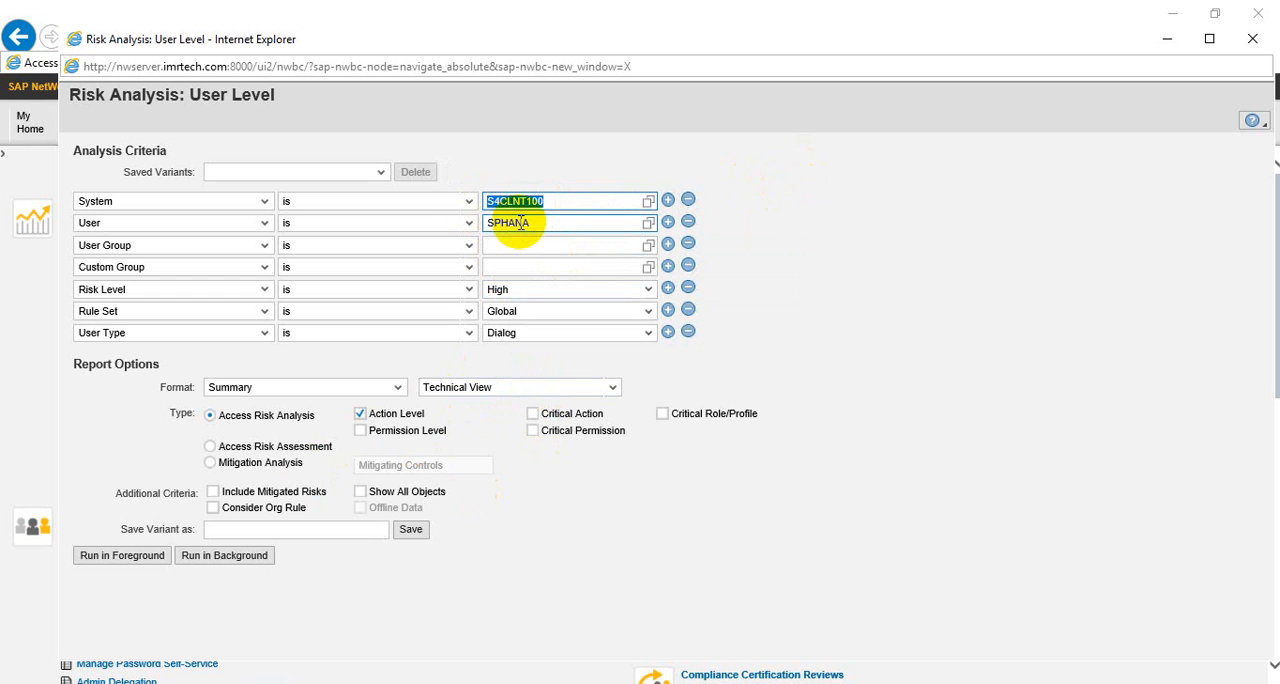
Keep the Global rule set, run the Technical View risk analysis in the foreground, and close its results
left_click(530, 313)
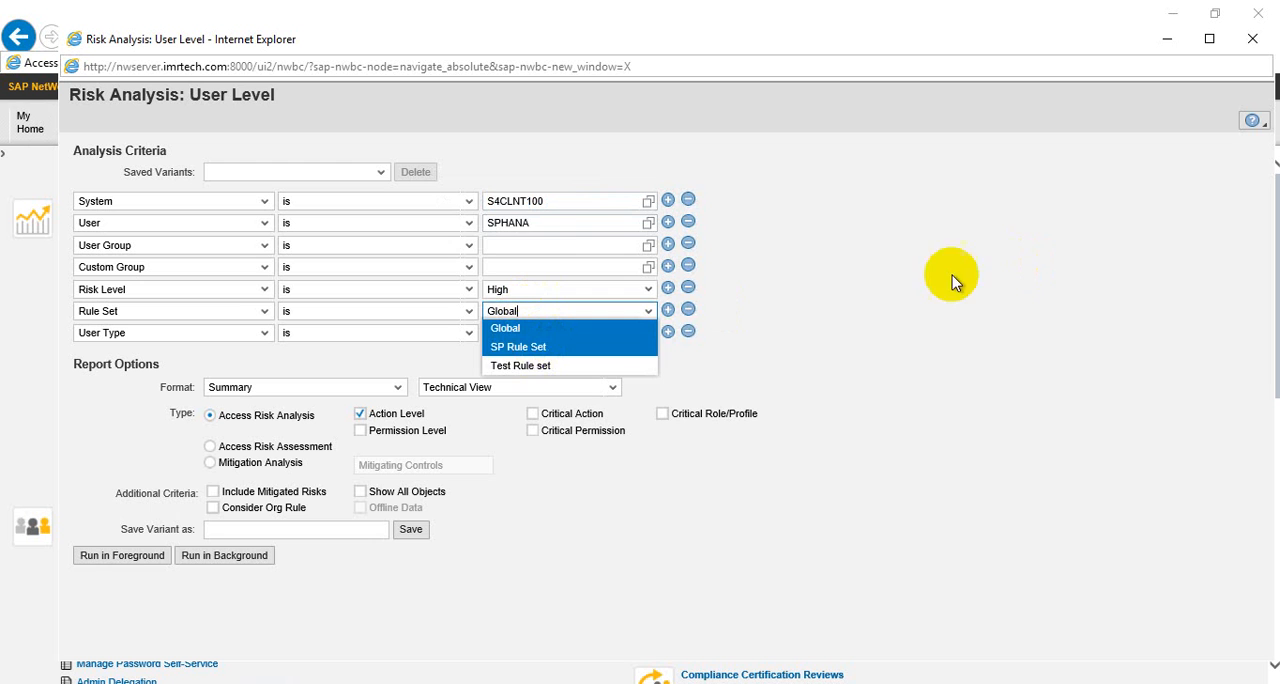
left_click(553, 258)
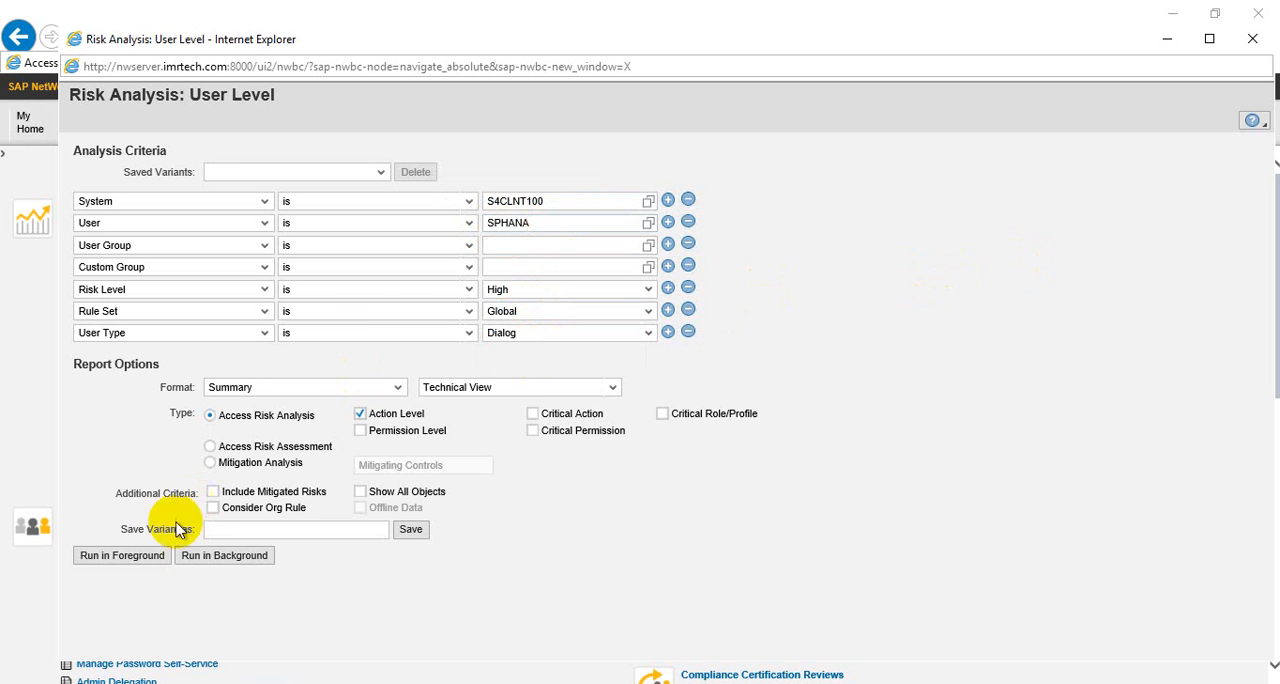
left_click(132, 562)
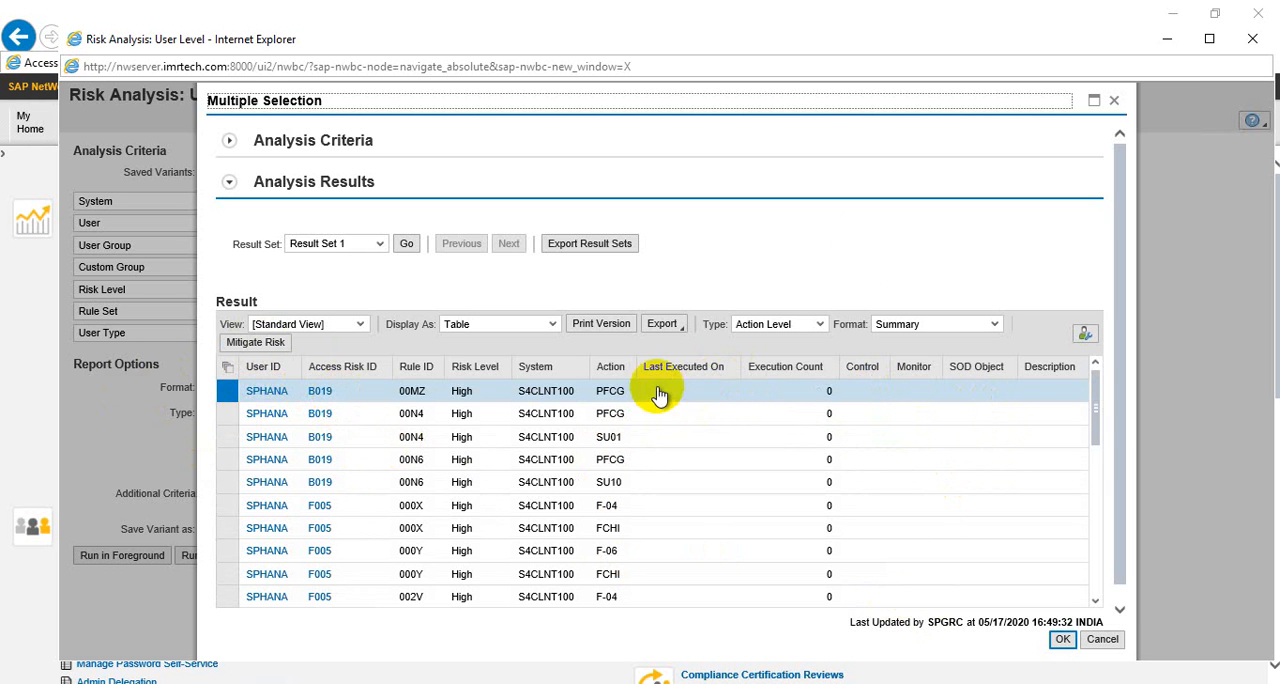
left_click(1116, 101)
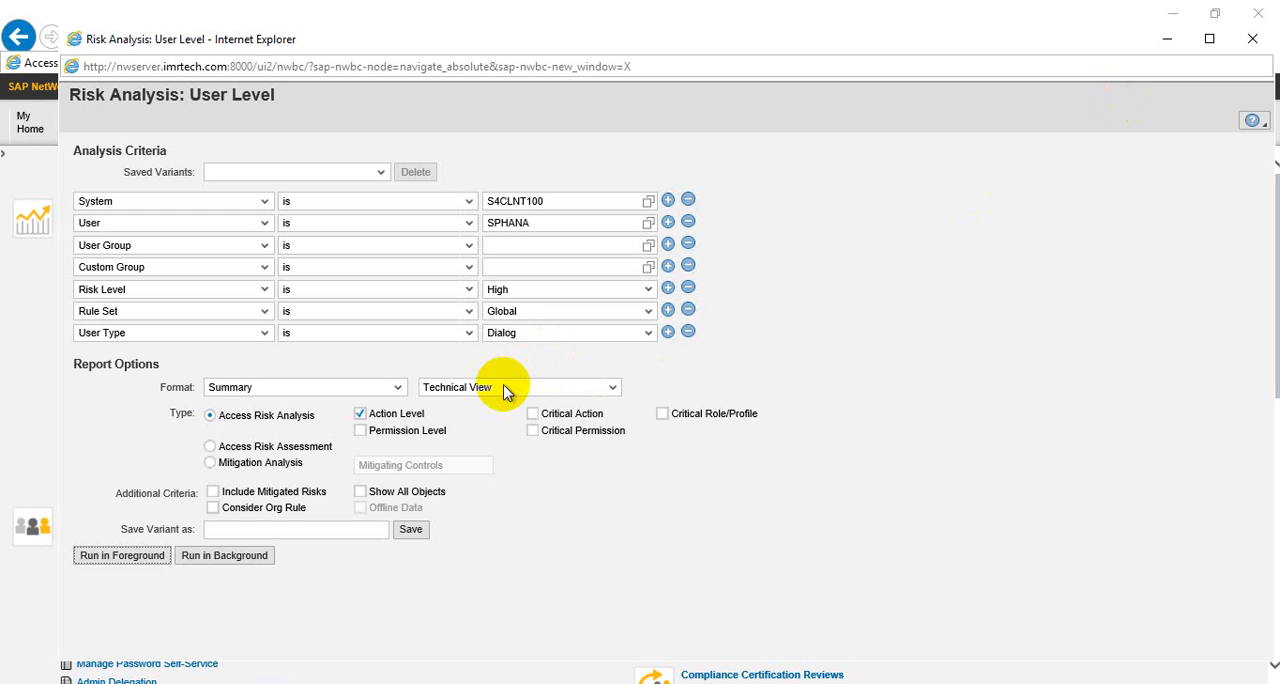
Change the report's view type to Remediation View
left_click(609, 390)
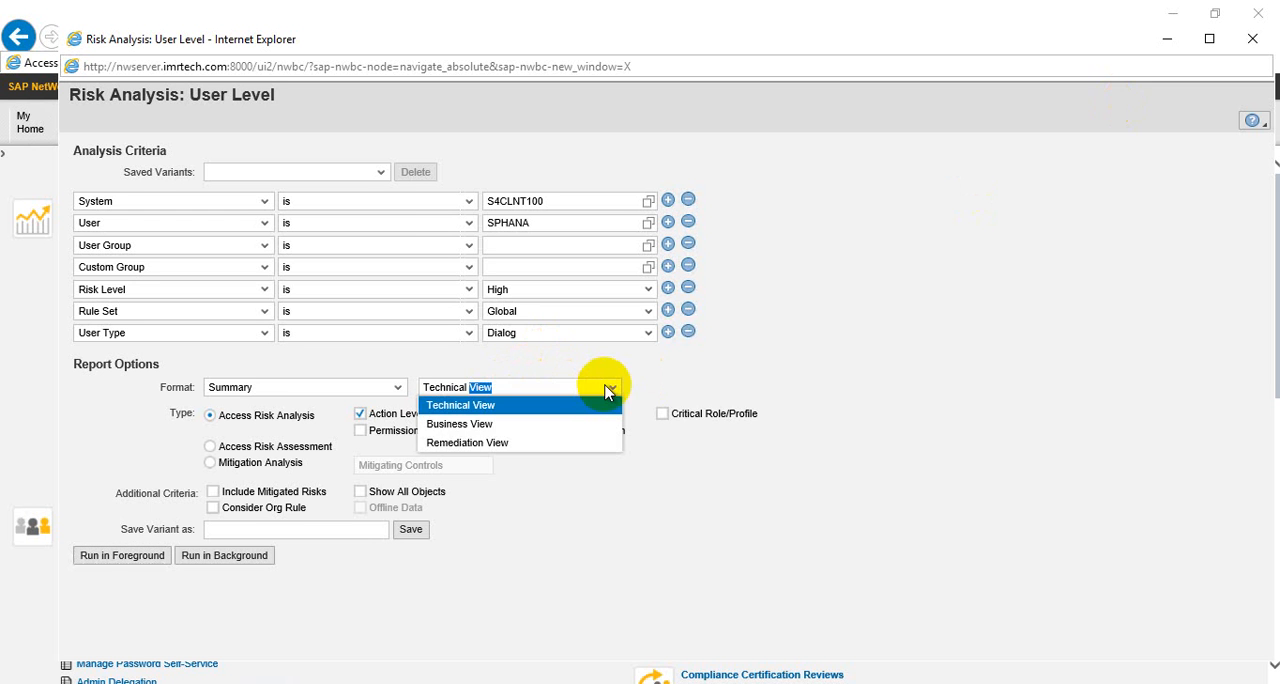
left_click(460, 443)
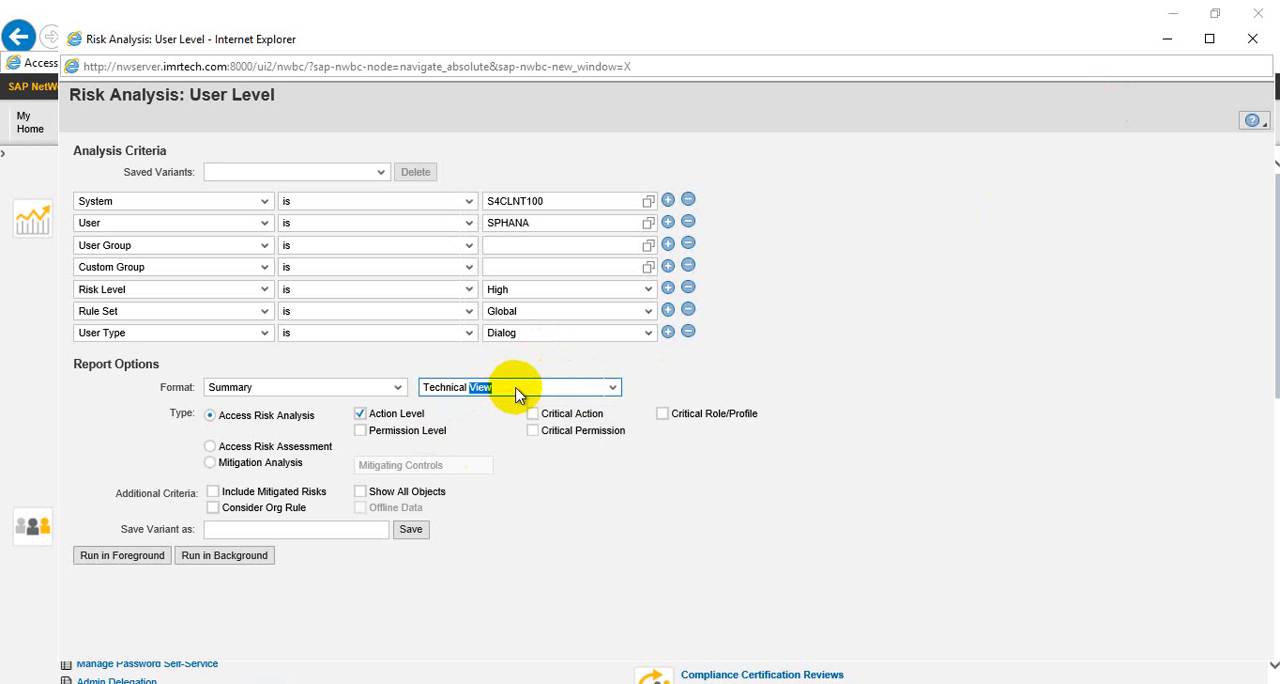
left_click(614, 388)
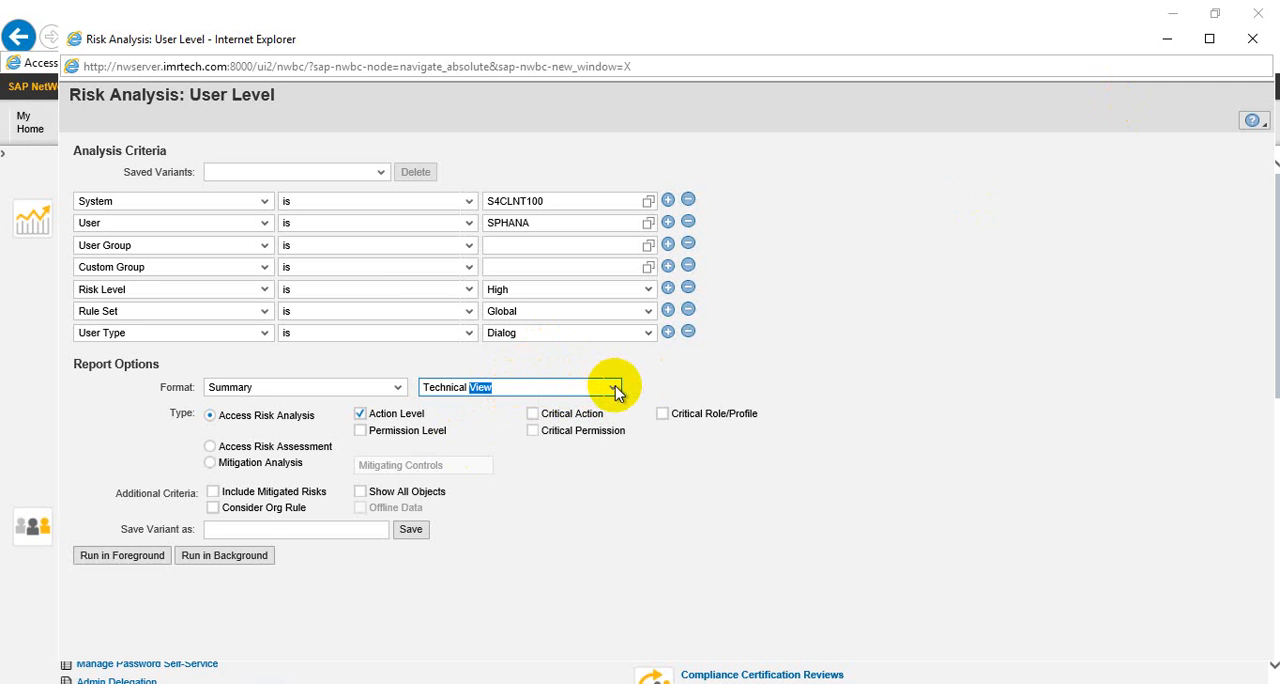
left_click(615, 388)
left_click(491, 443)
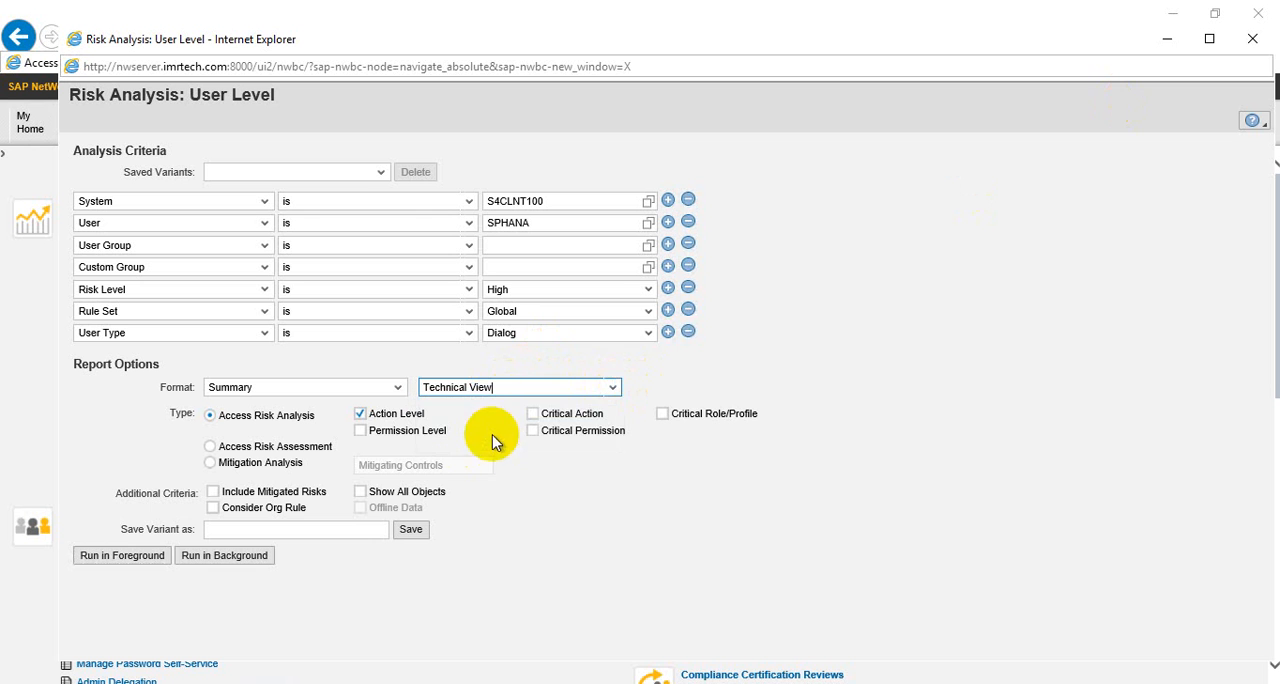
left_click(615, 387)
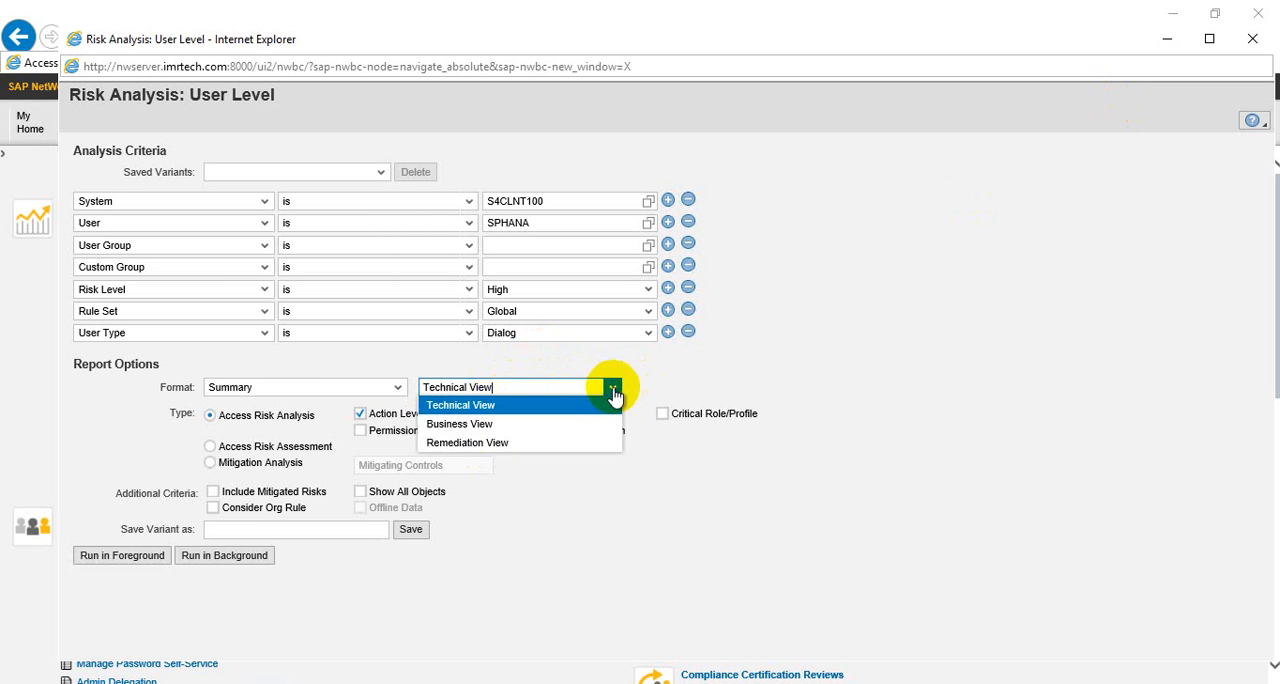
left_click(497, 446)
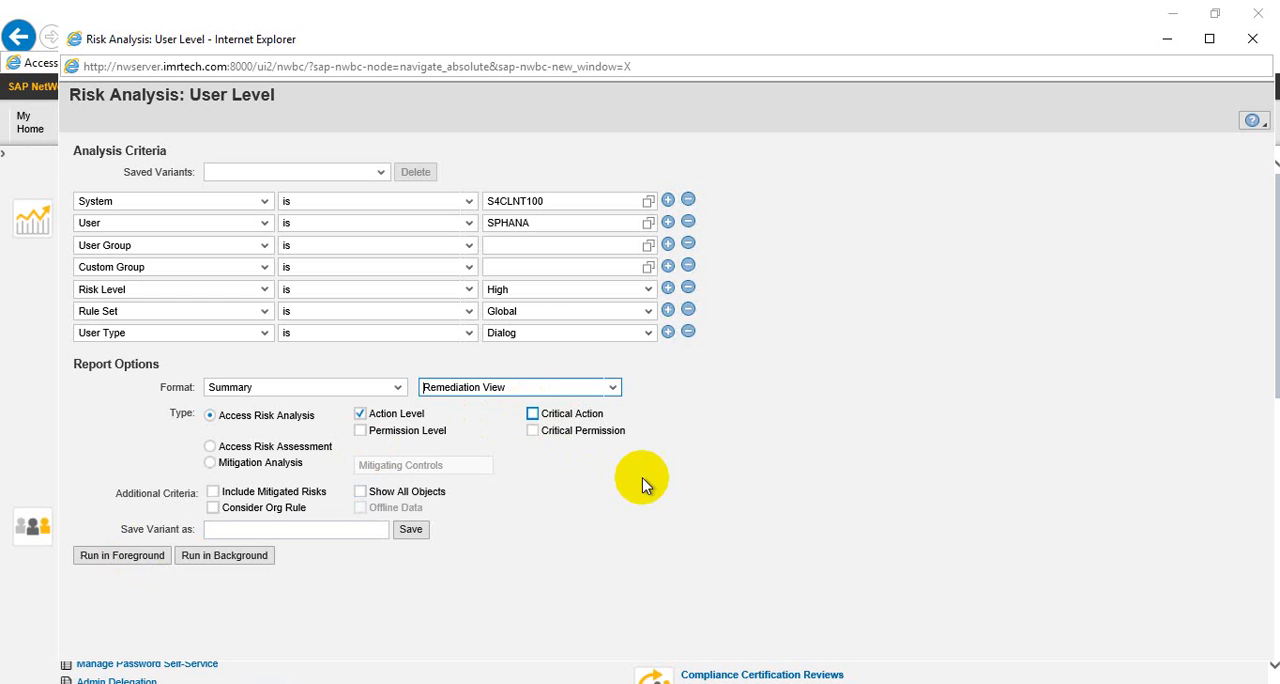
Run the Remediation View risk analysis in the foreground and close the report window it opens
left_click(133, 556)
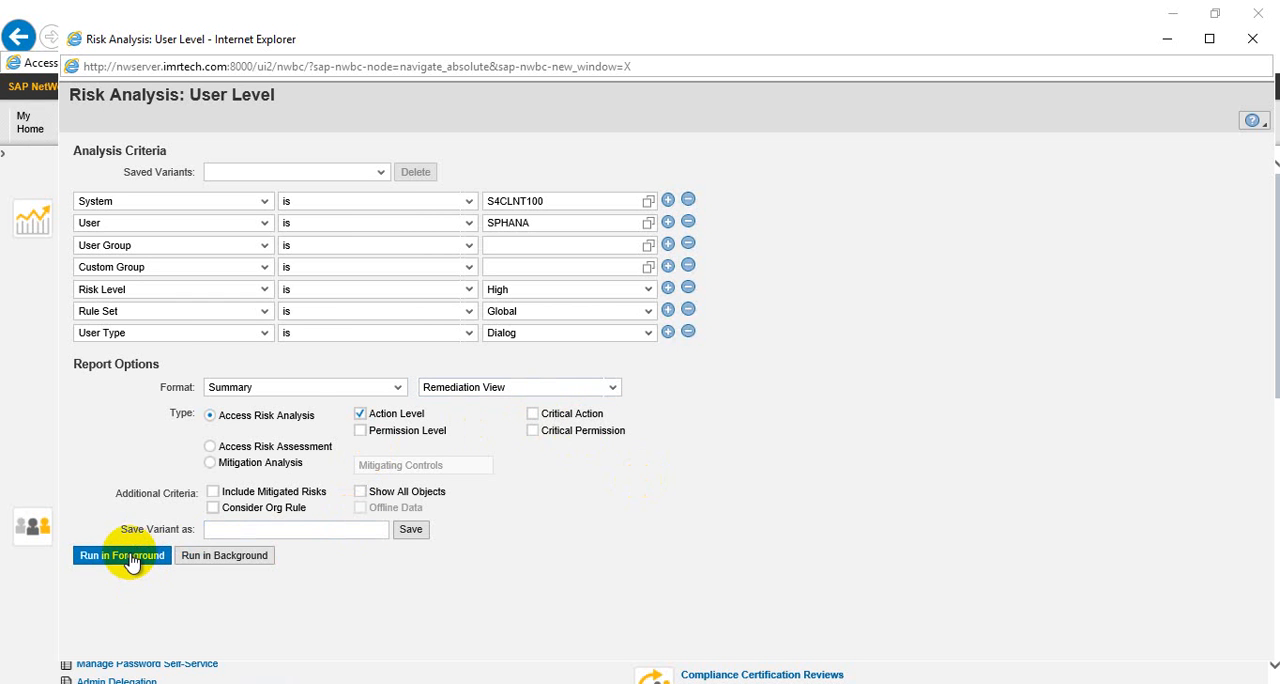
left_click(133, 556)
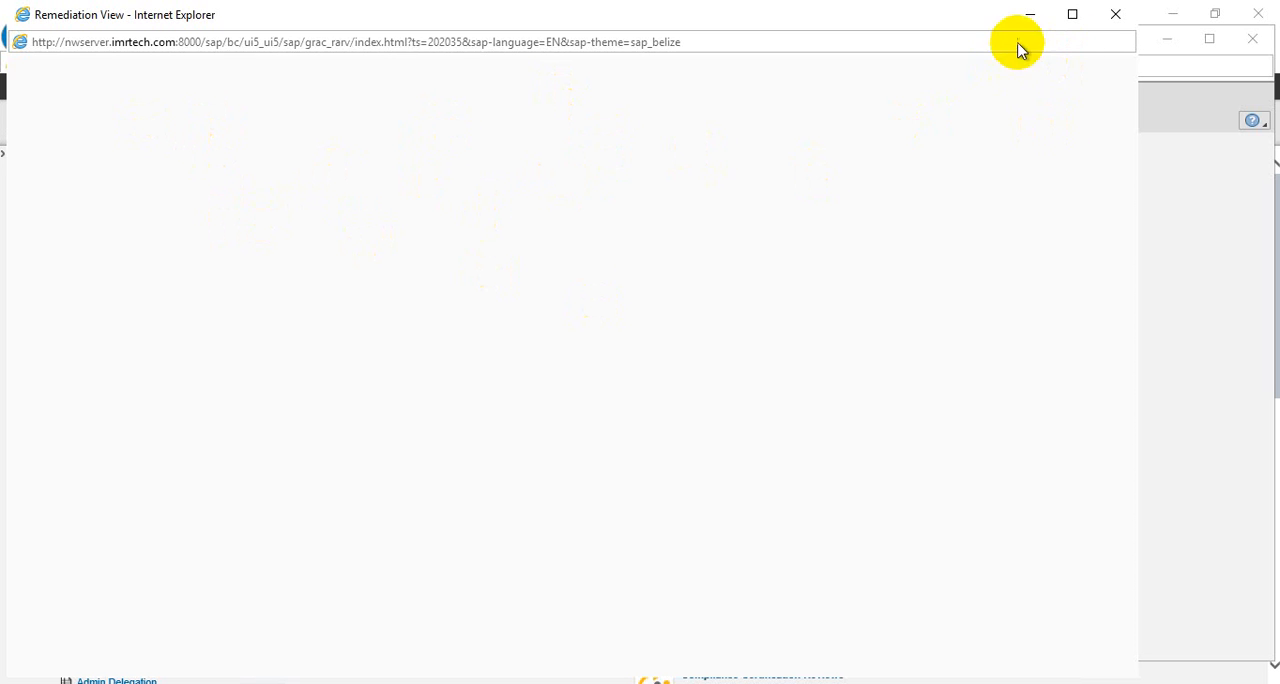
left_click(1116, 16)
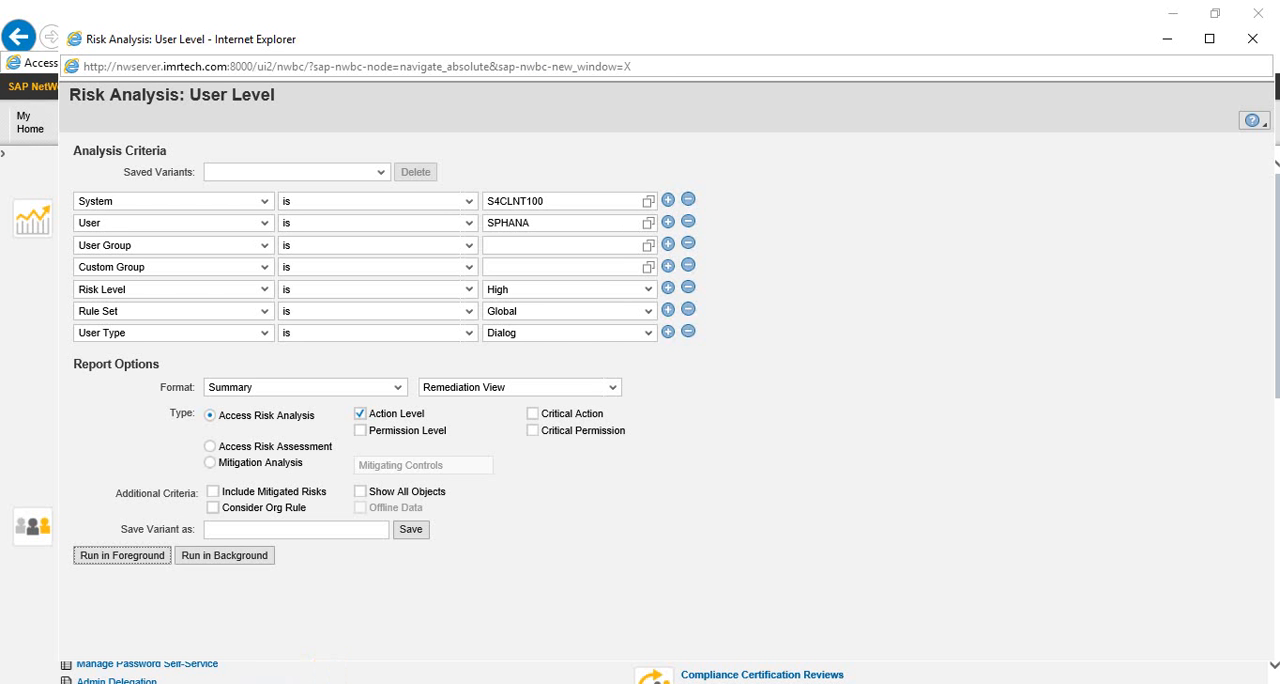
Switch to the SAP Easy Access session and start transaction /n/IWFND/MAINT_SERVICE to activate and maintain services
left_click(371, 654)
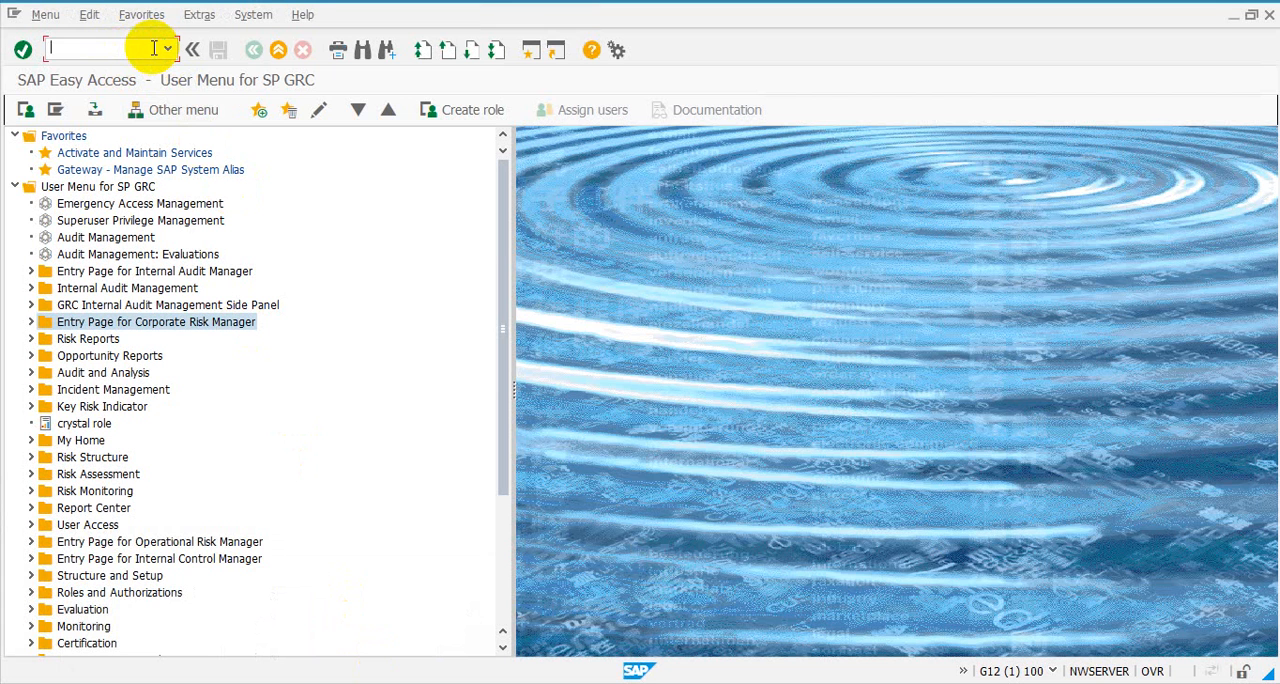
type("/")
type("n")
type("n/")
type("IWFND")
type("/MAINT")
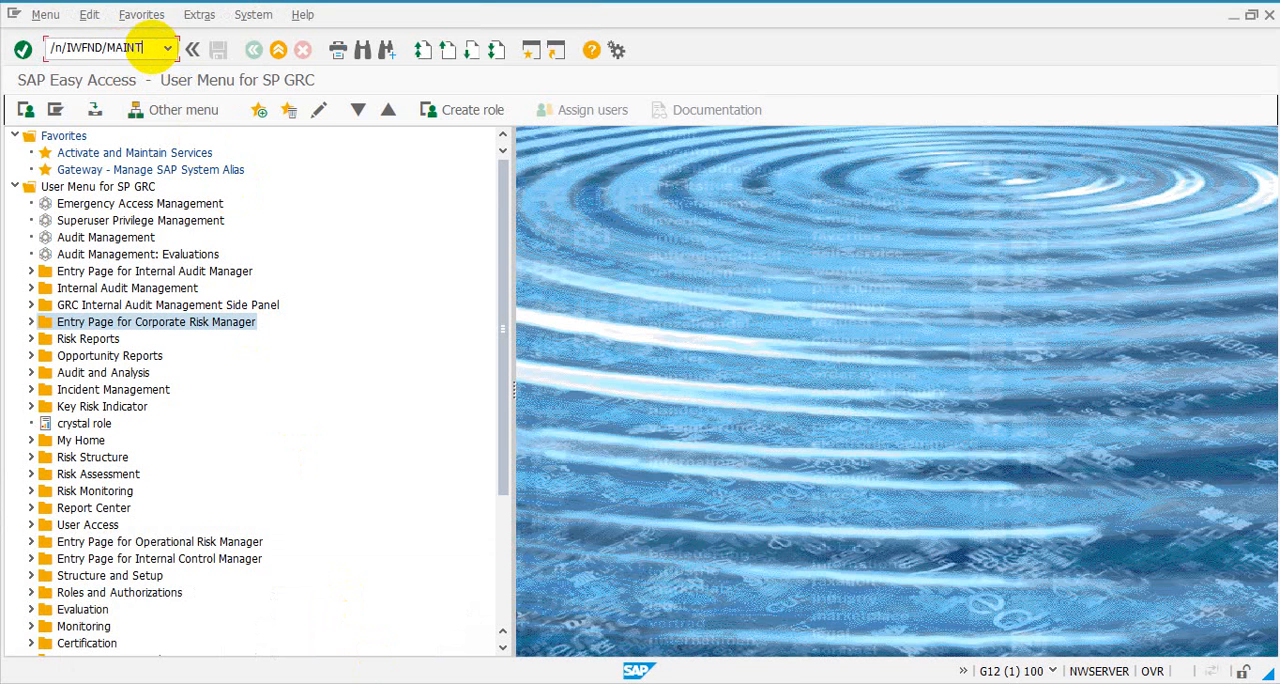
type("_SER")
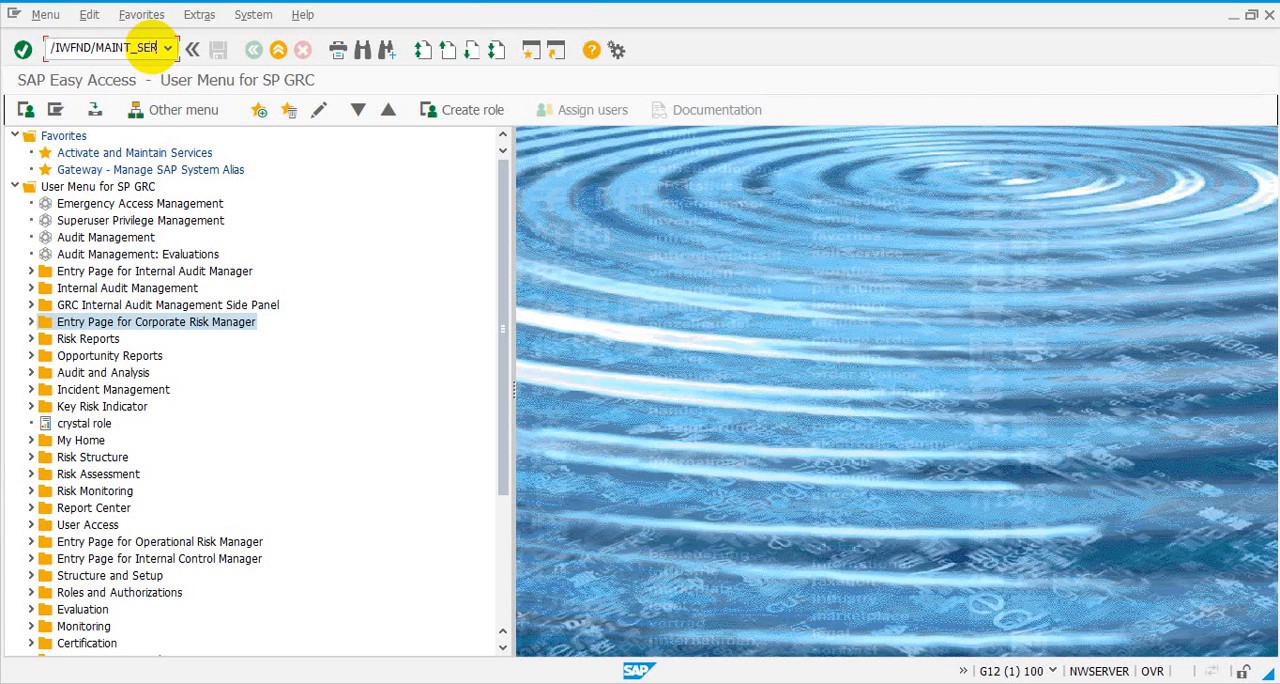
type("V")
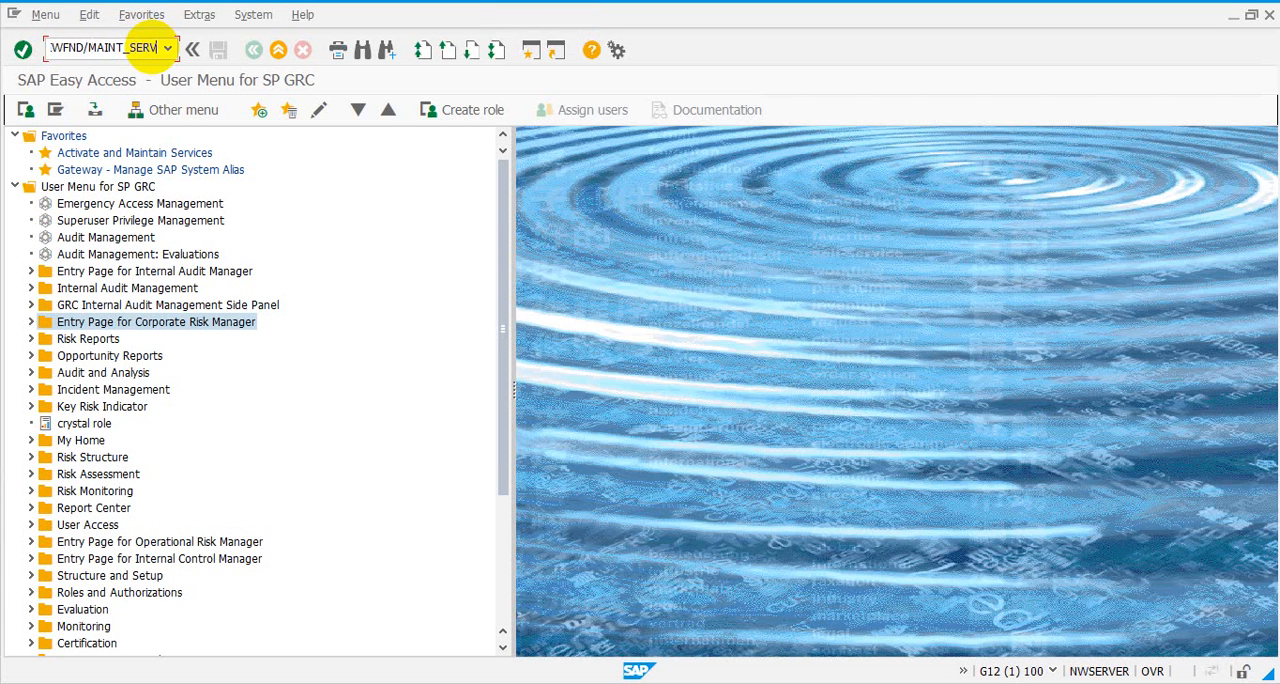
type("IC")
key("BackSpace")
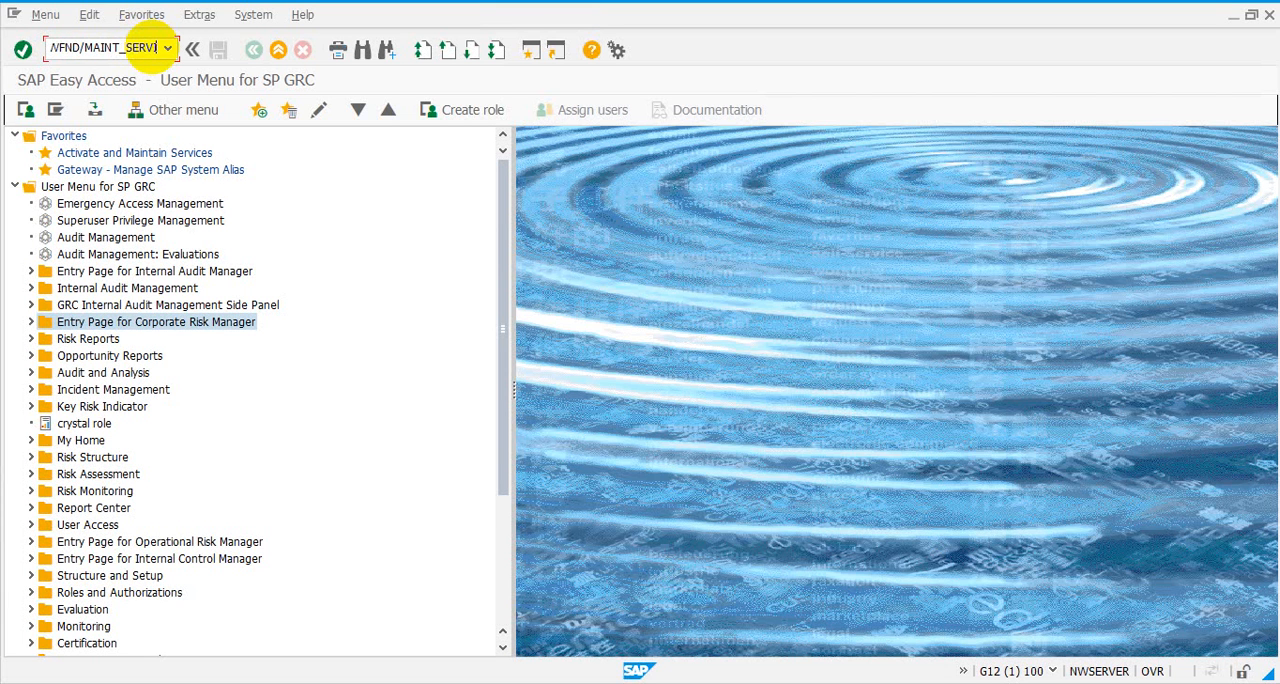
type("CE")
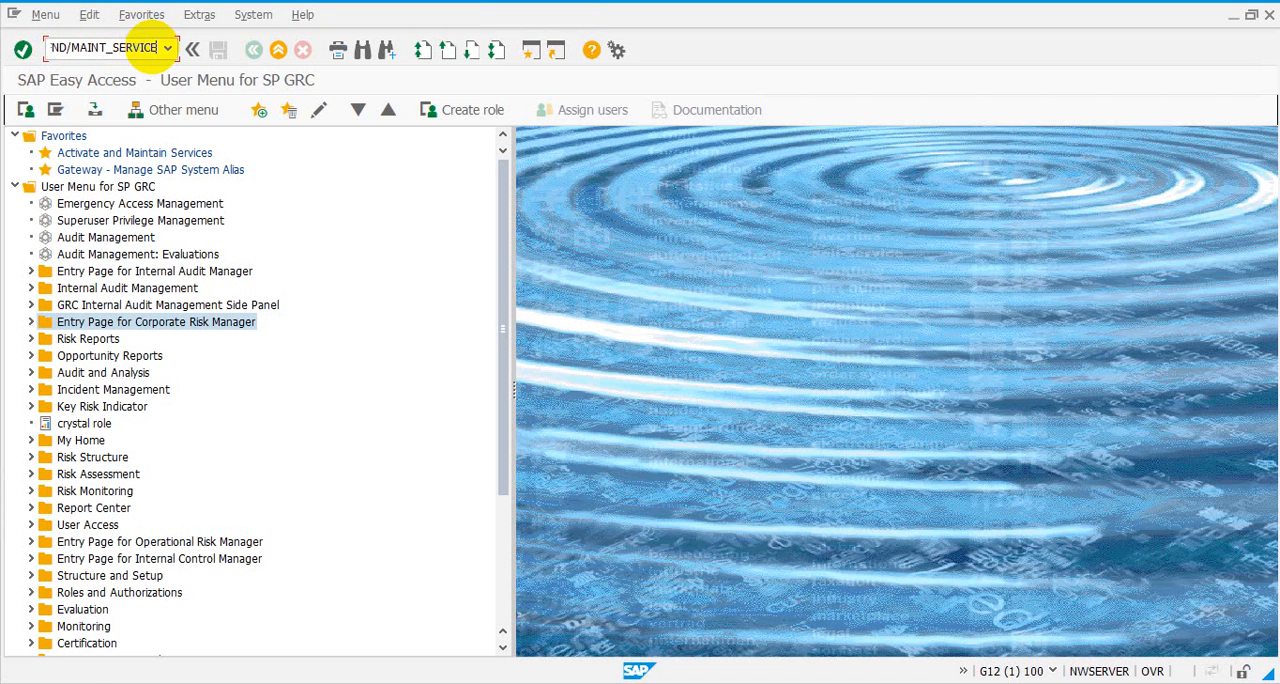
key("Return")
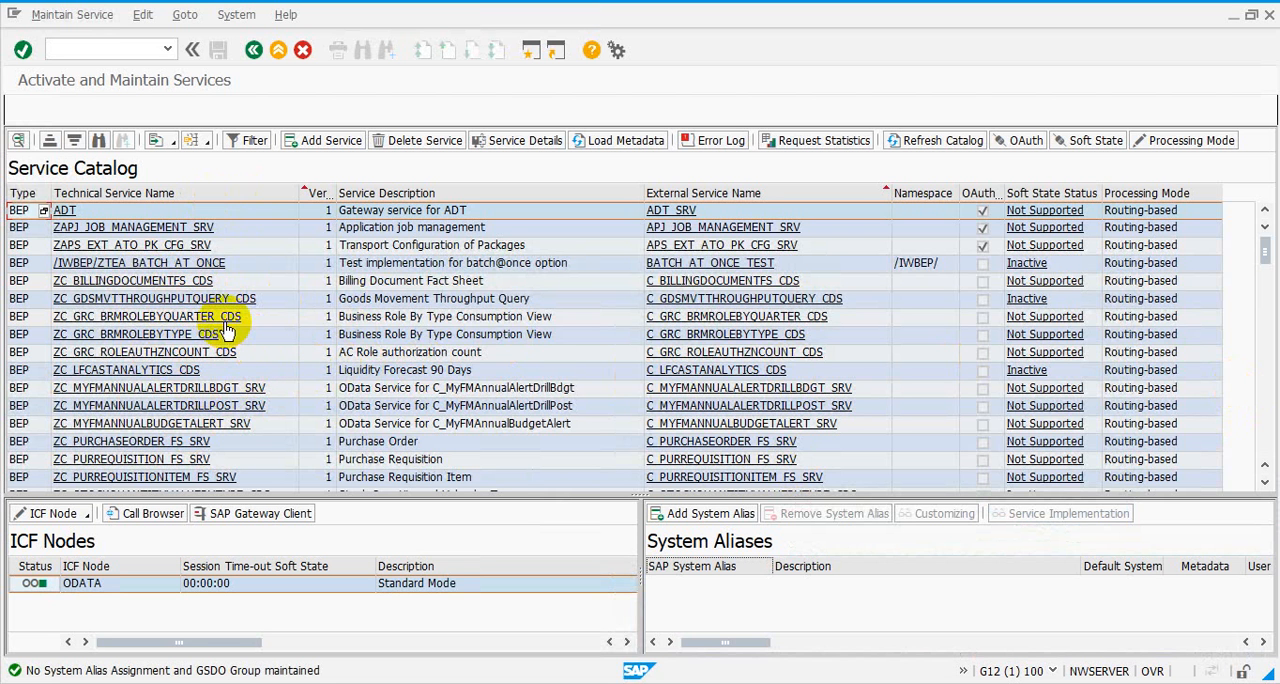
Locate the GRAC_GW_VIOLSUMM_REM_SRV service in the service catalog
scroll(226, 330, "down", 3)
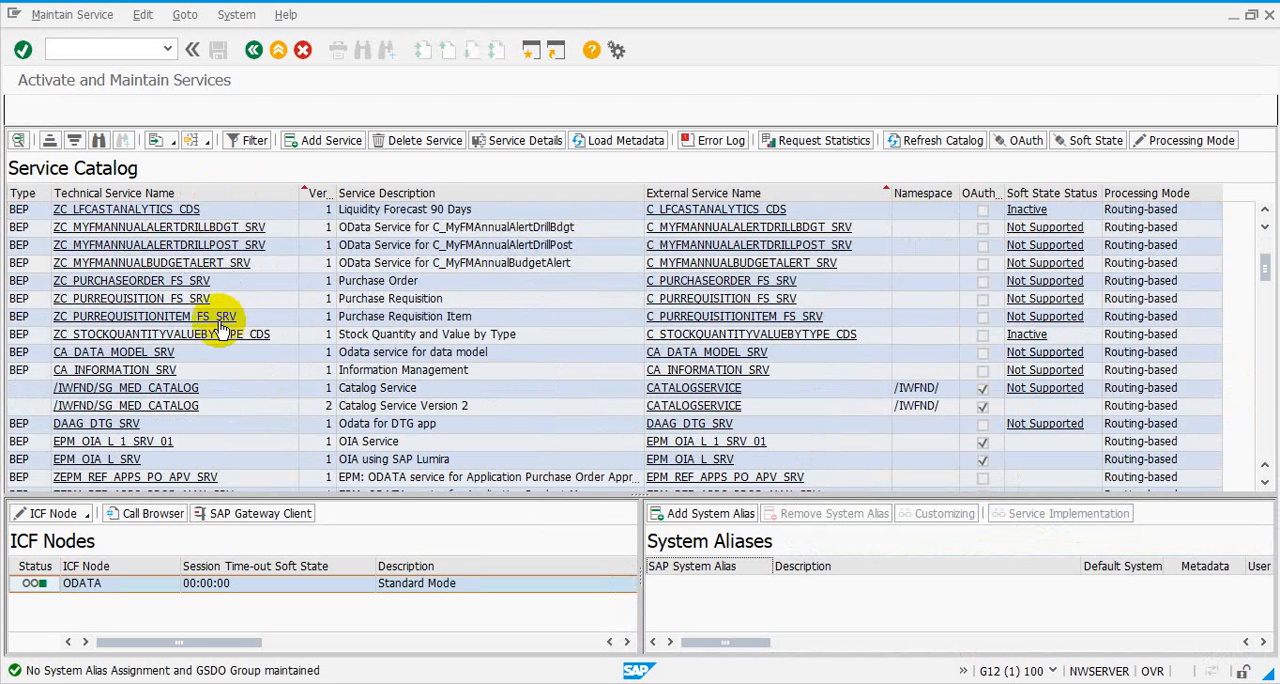
scroll(185, 305, "down", 3)
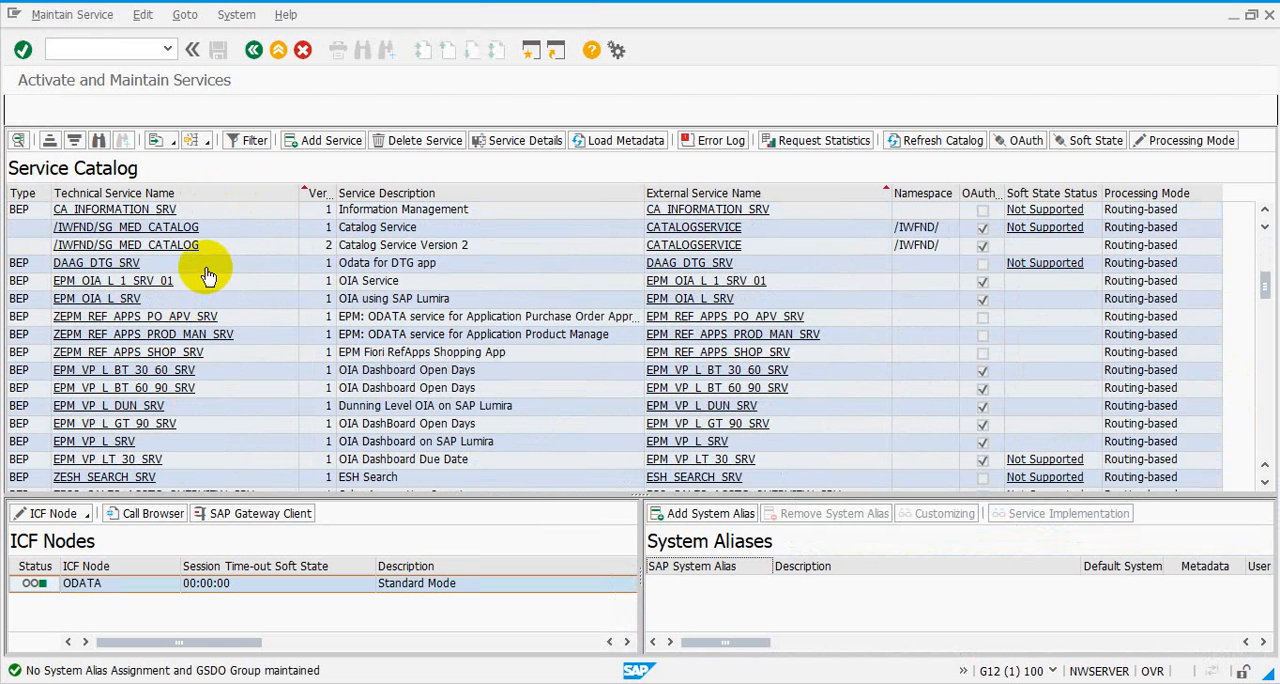
scroll(206, 275, "down", 3)
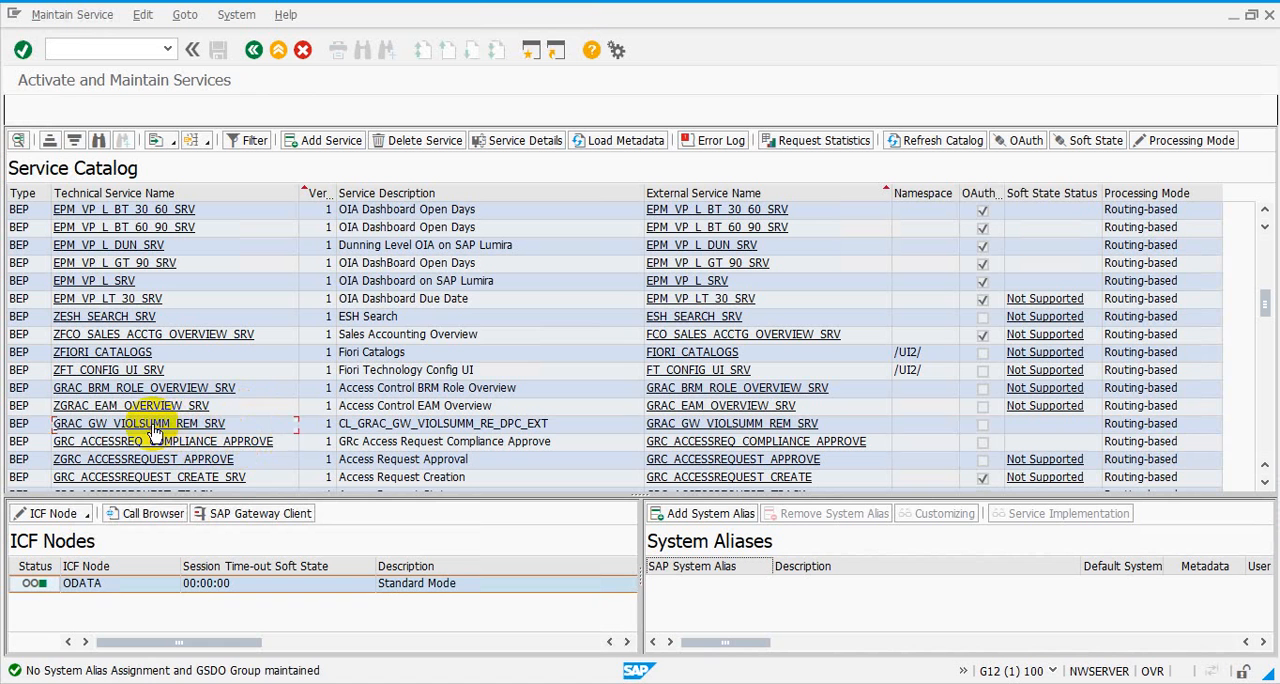
left_click(108, 425)
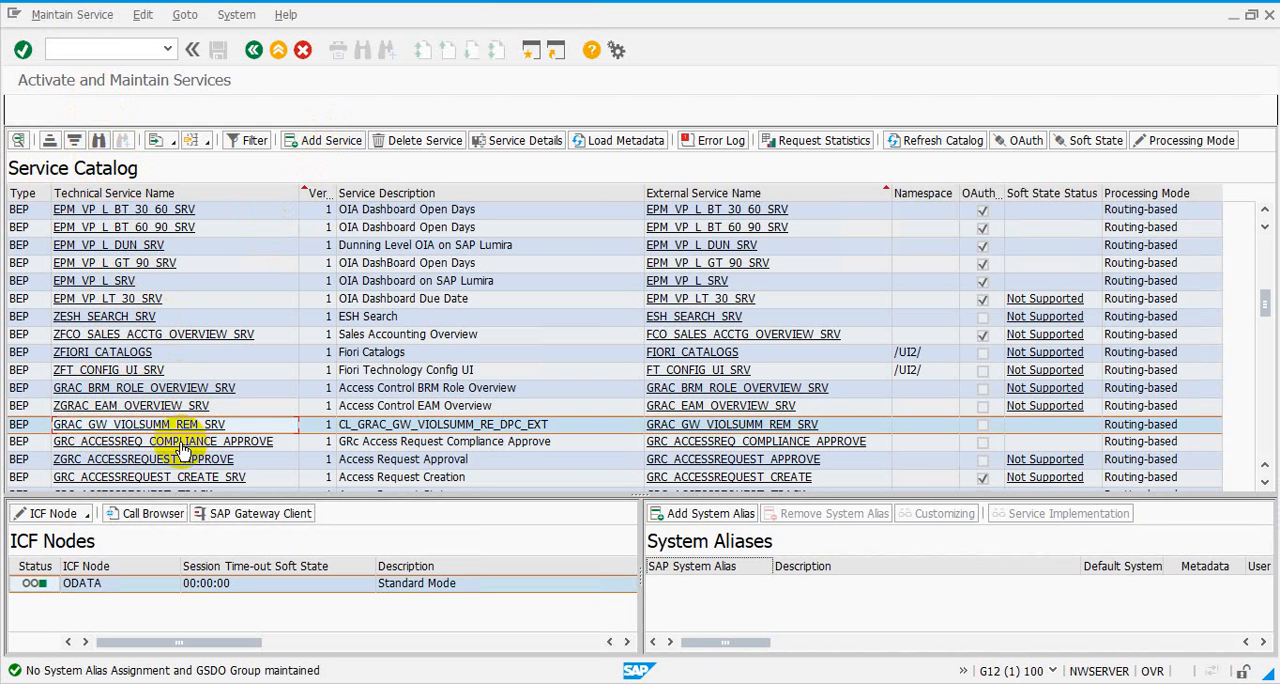
left_click(320, 147)
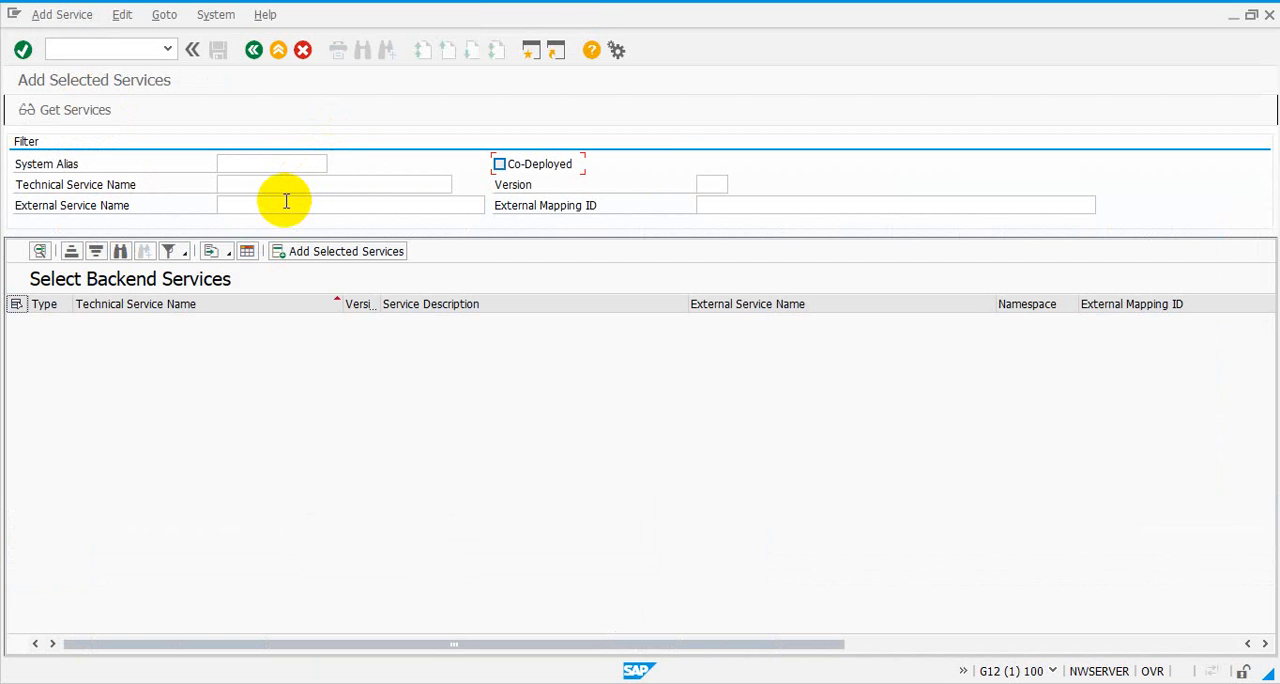
left_click(279, 187)
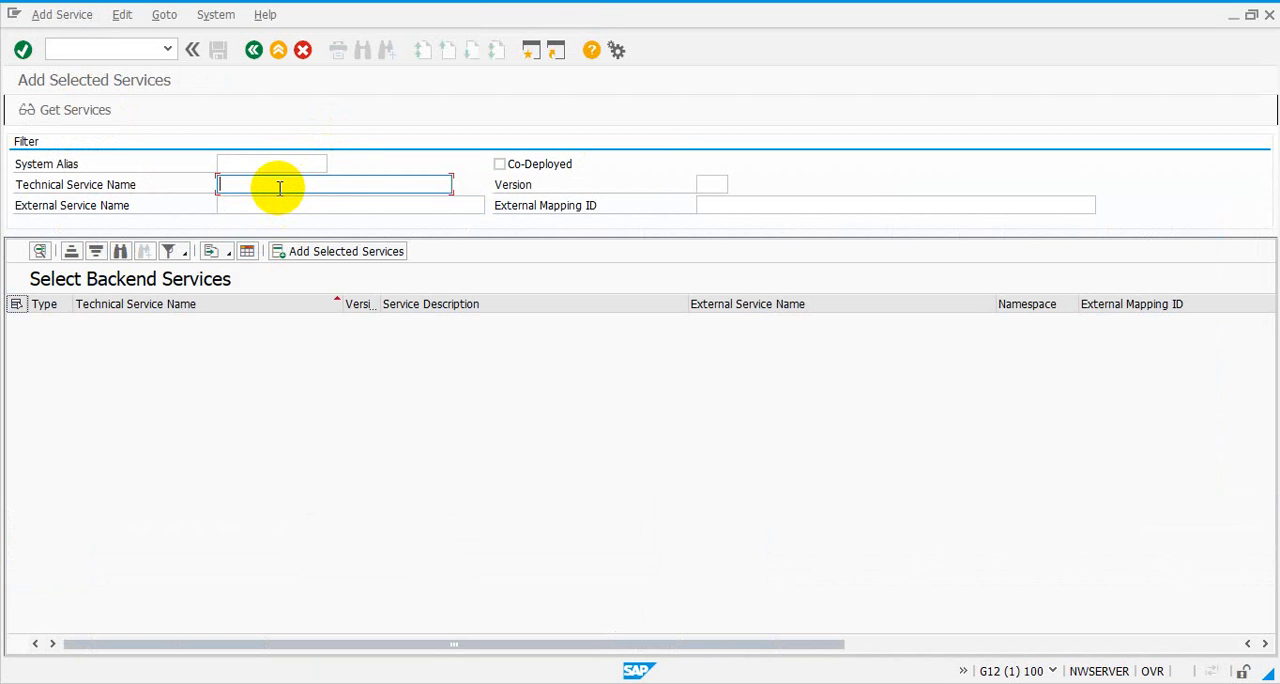
type("8")
key("BackSpace")
type("*")
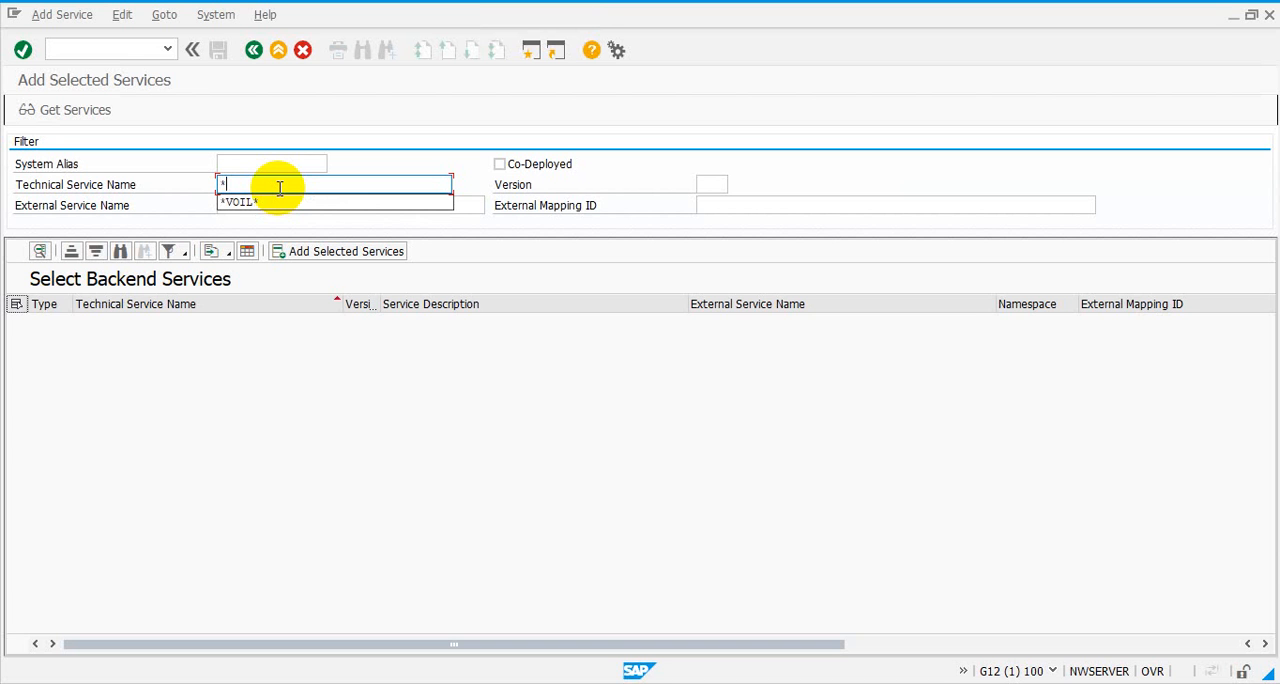
type("*su")
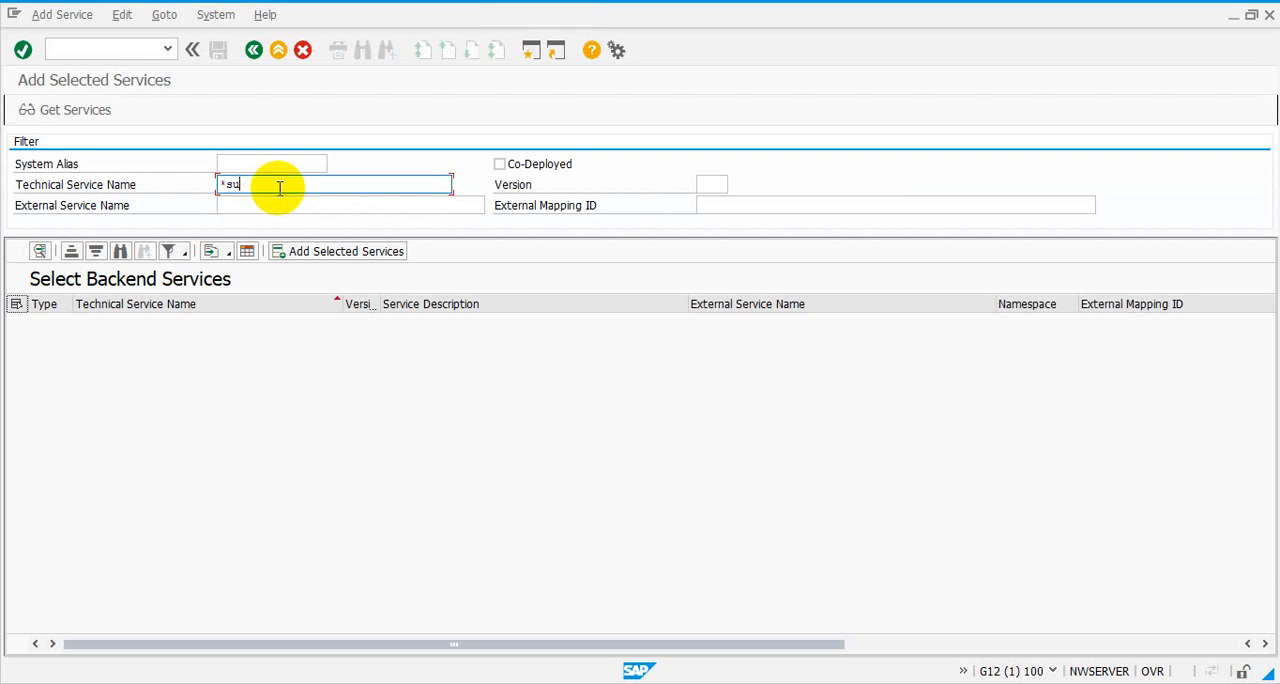
key("BackSpace")
key("BackSpace")
key("BackSpace")
type("*")
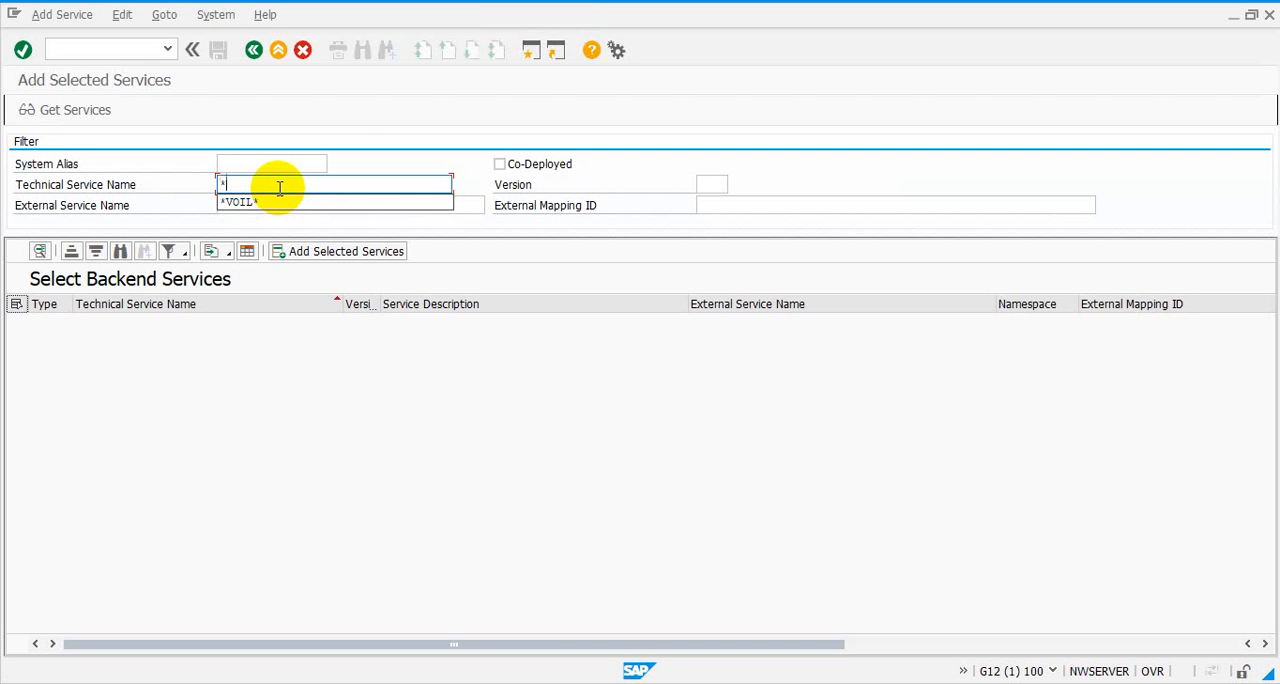
type("viol*summ*")
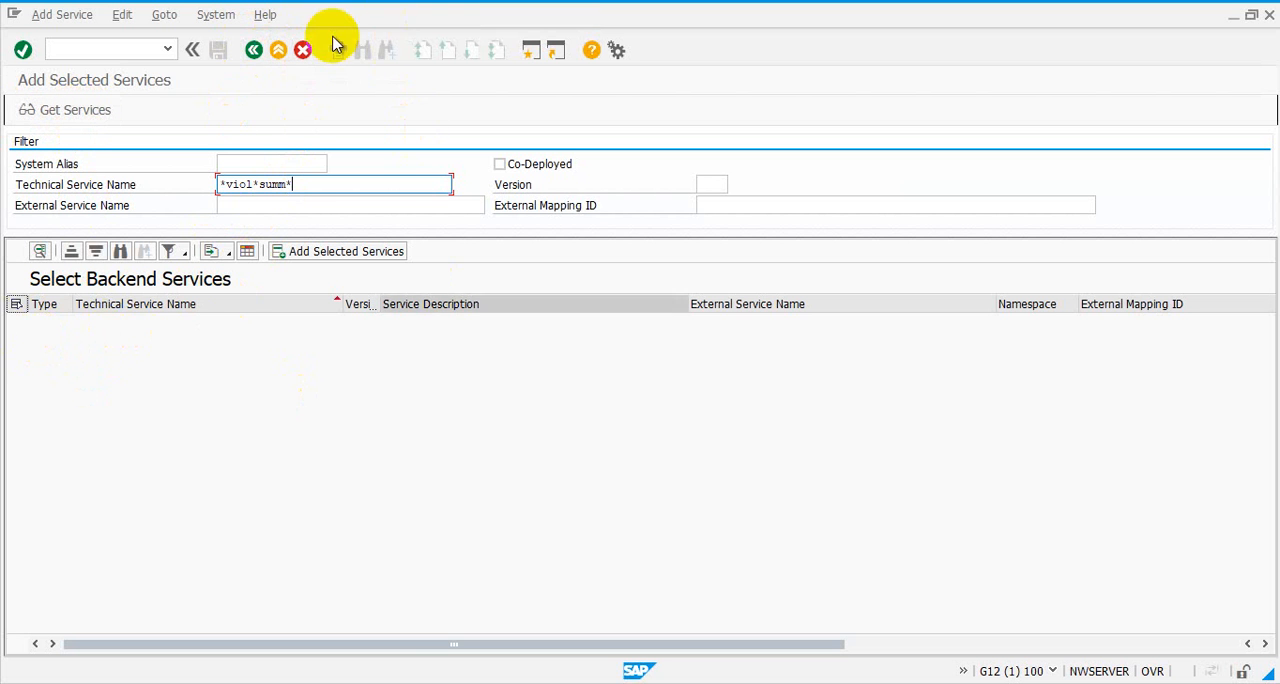
left_click(304, 49)
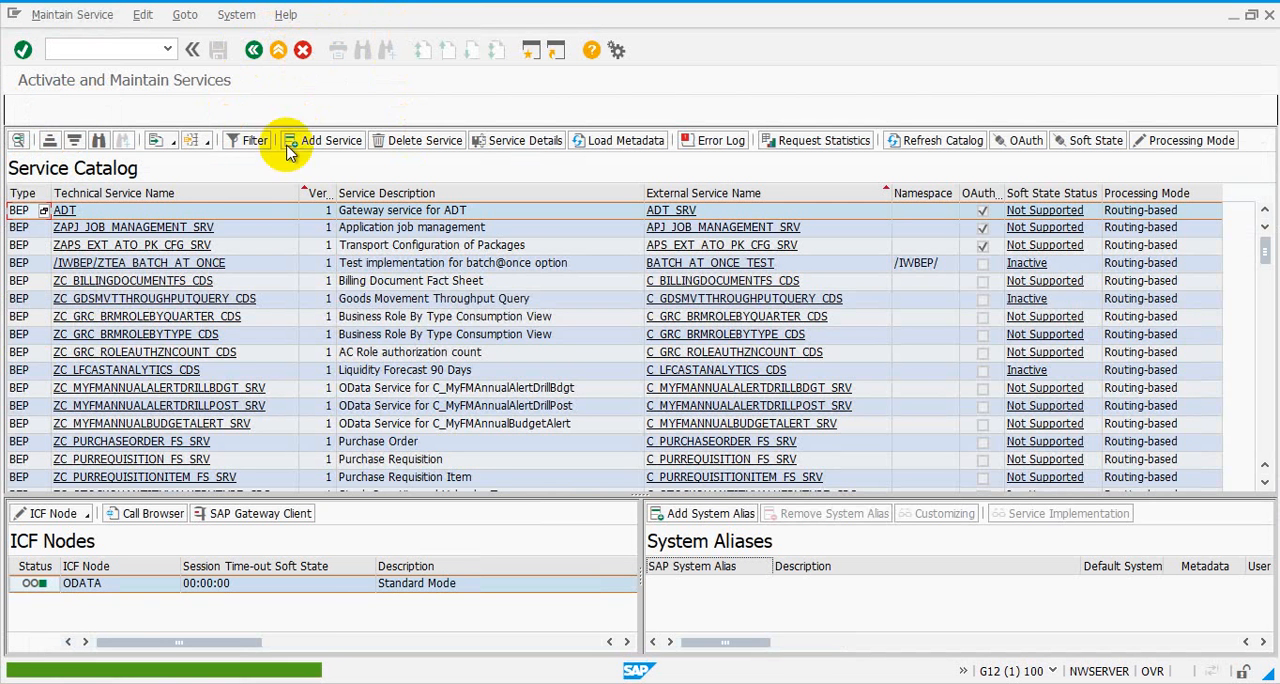
Select GRAC_GW_VIOLSUMM_REM_SRV in the service catalog and open its system alias assignment, acknowledging the change request information
scroll(165, 352, "down", 3)
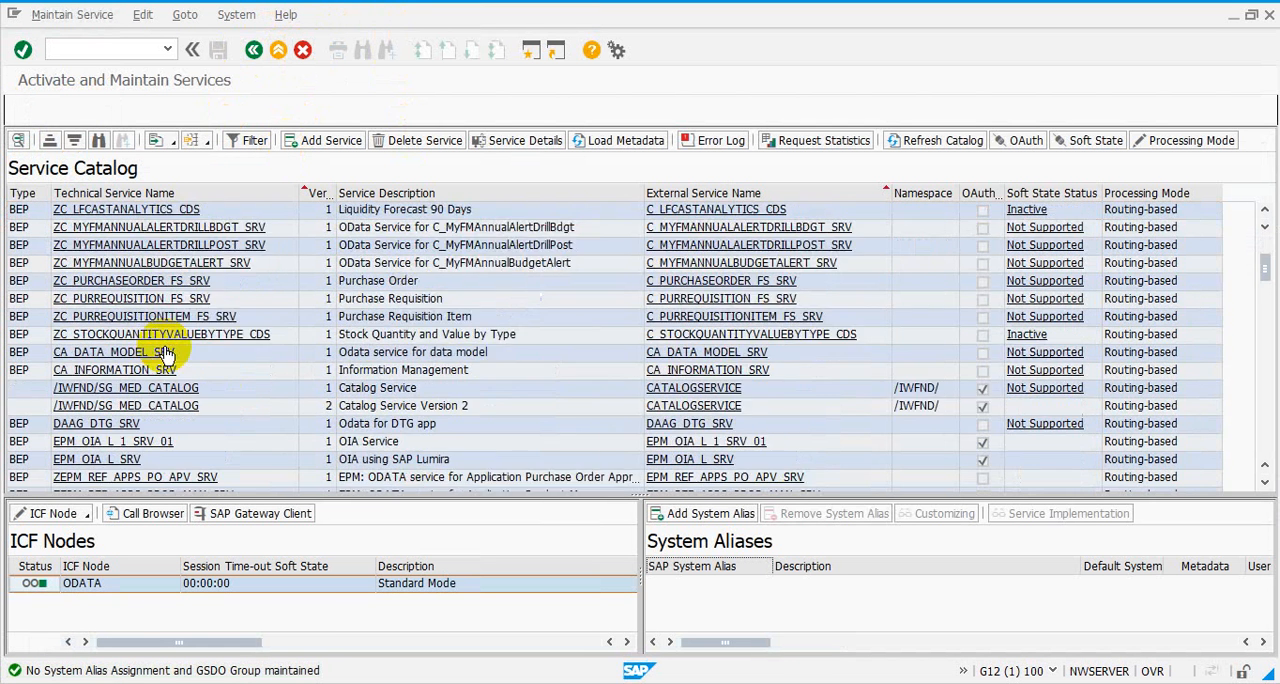
scroll(165, 352, "down", 2)
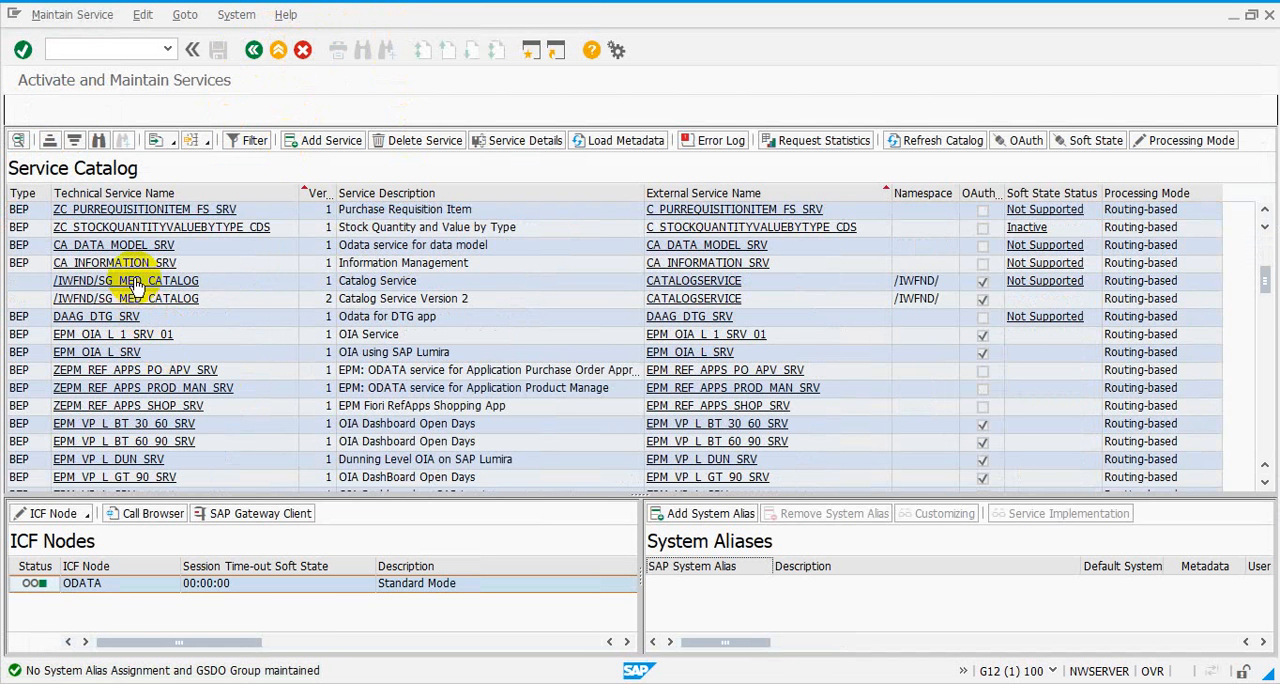
scroll(135, 283, "down", 5)
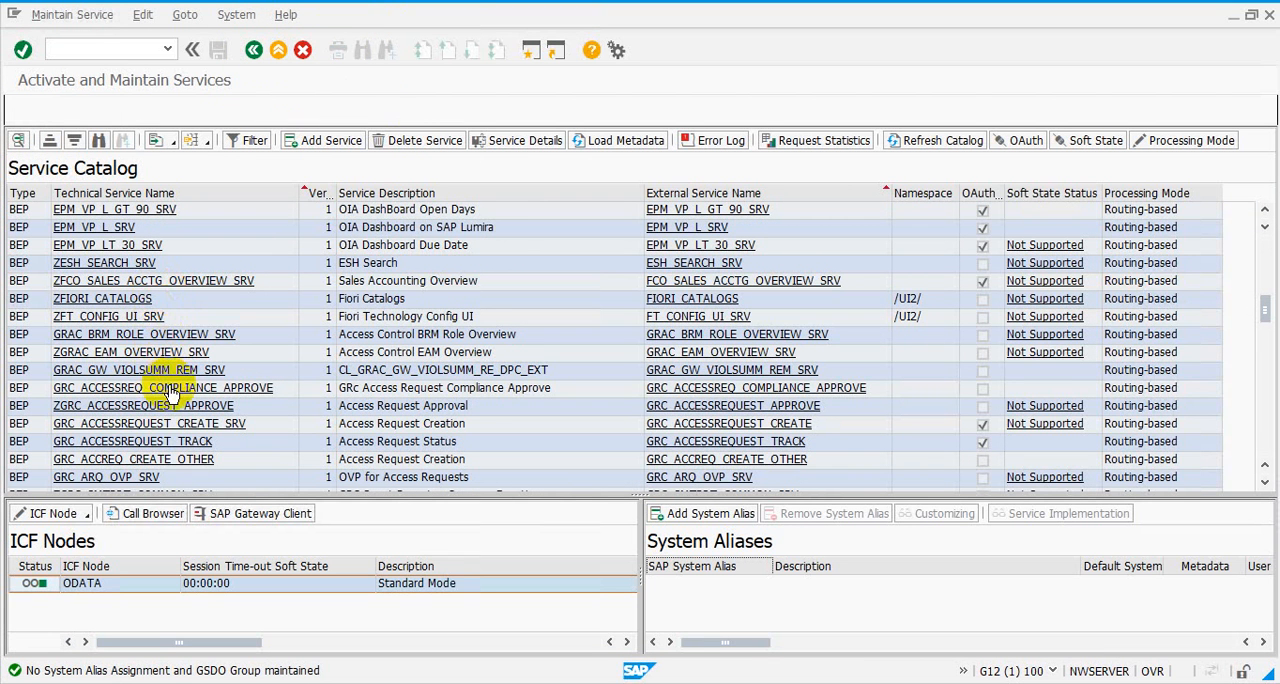
left_click(132, 370)
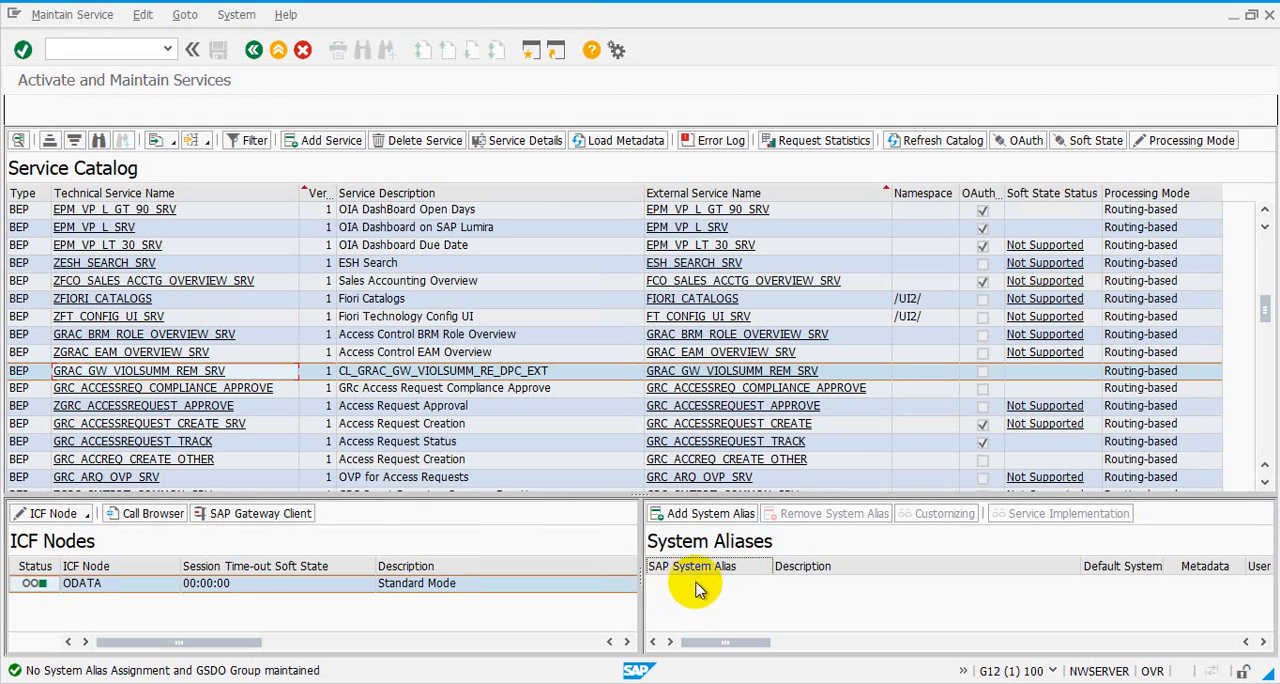
left_click(708, 518)
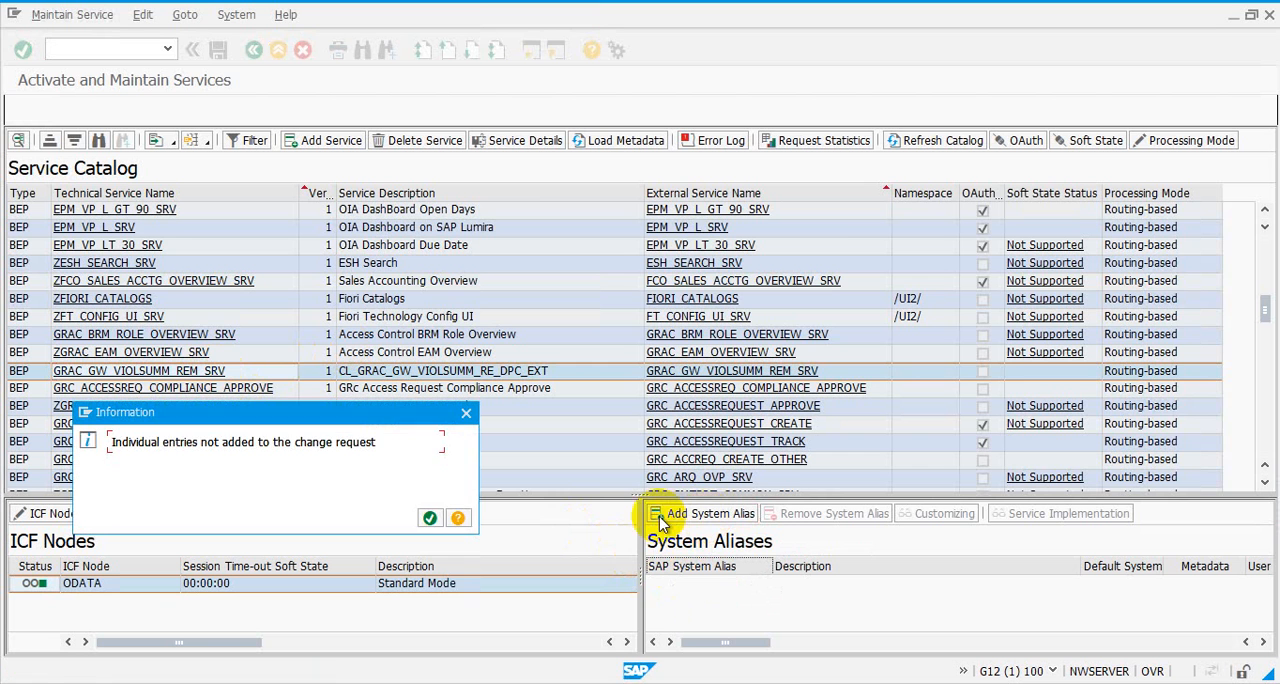
left_click(432, 518)
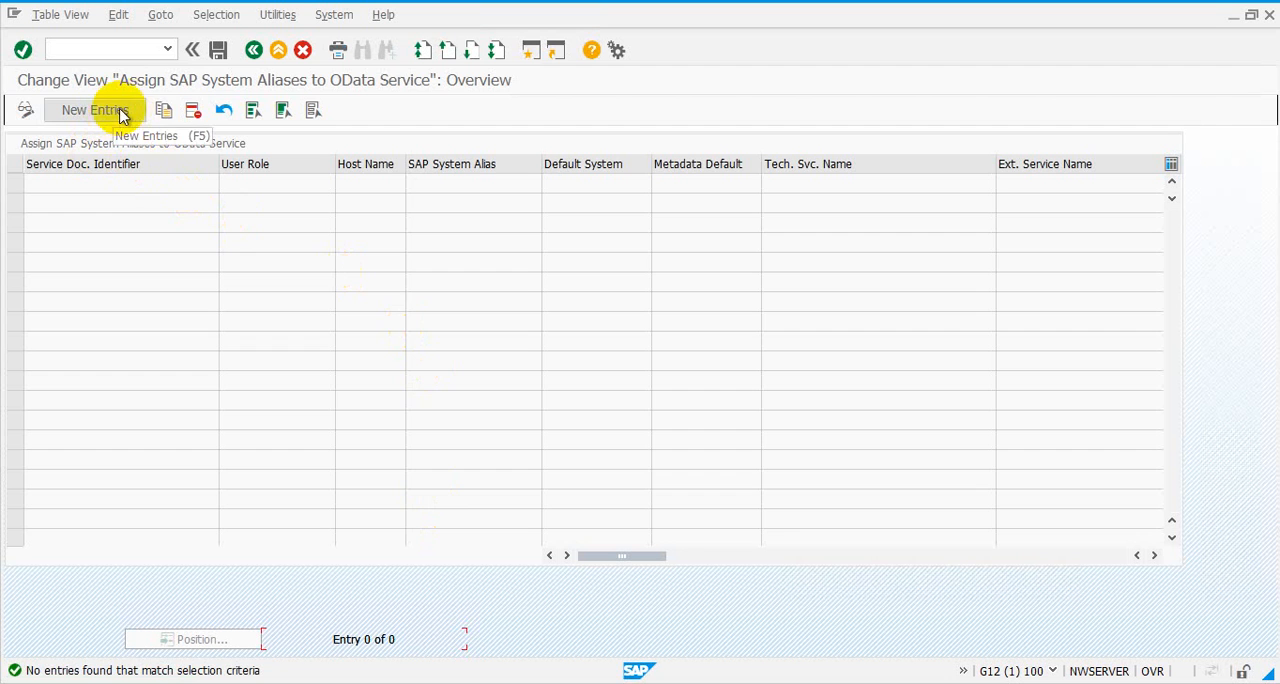
Create a new alias assignment entry for service document GRAC_GW_VIOLSUMM_REM_SRV_0001 with the SAP system alias LOCAL
left_click(114, 118)
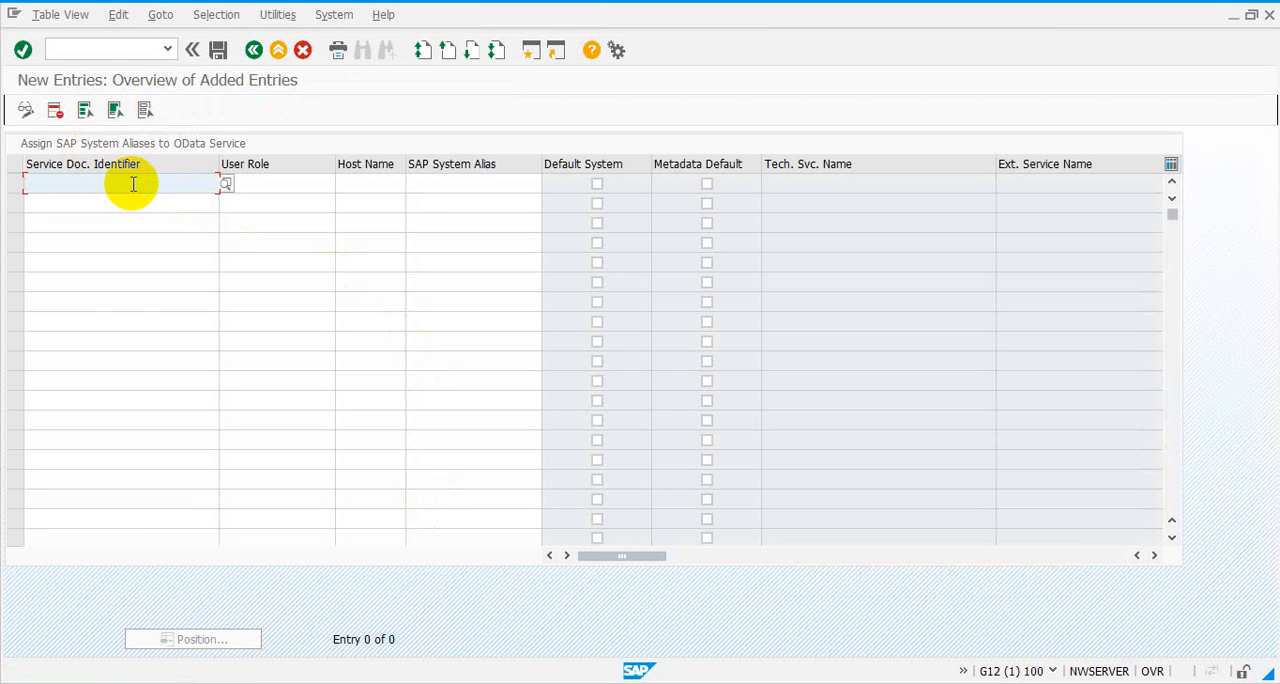
type("*")
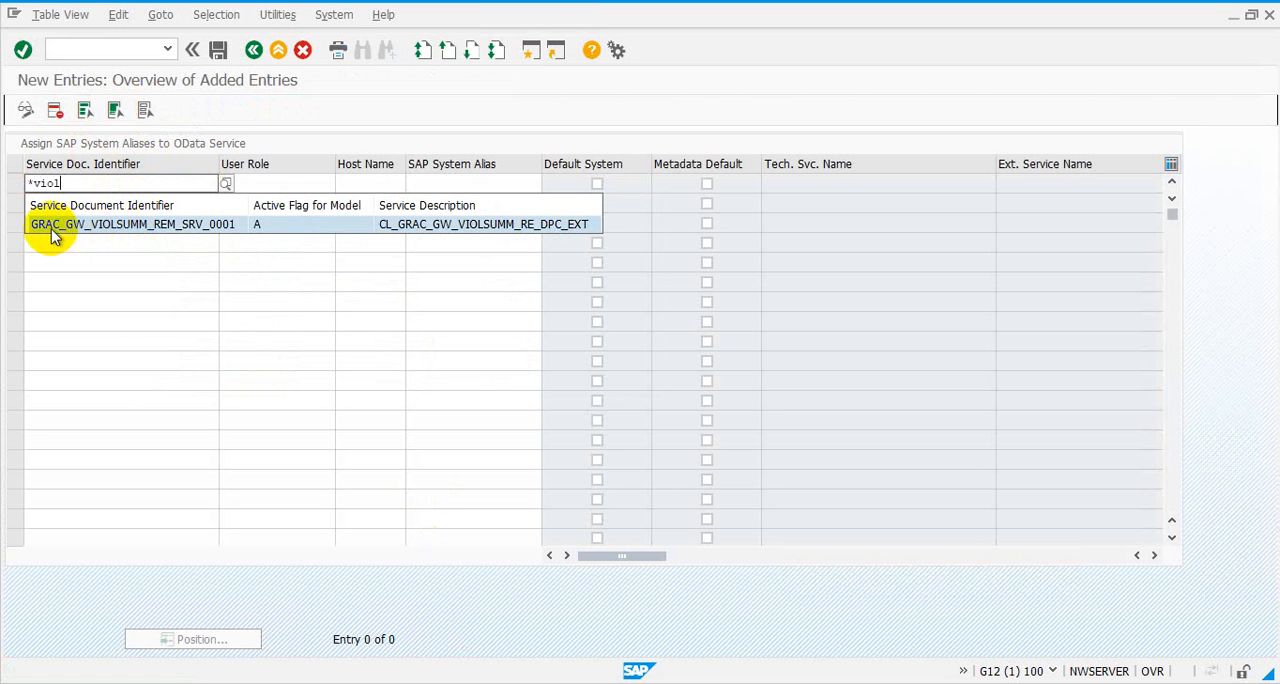
left_click(163, 229)
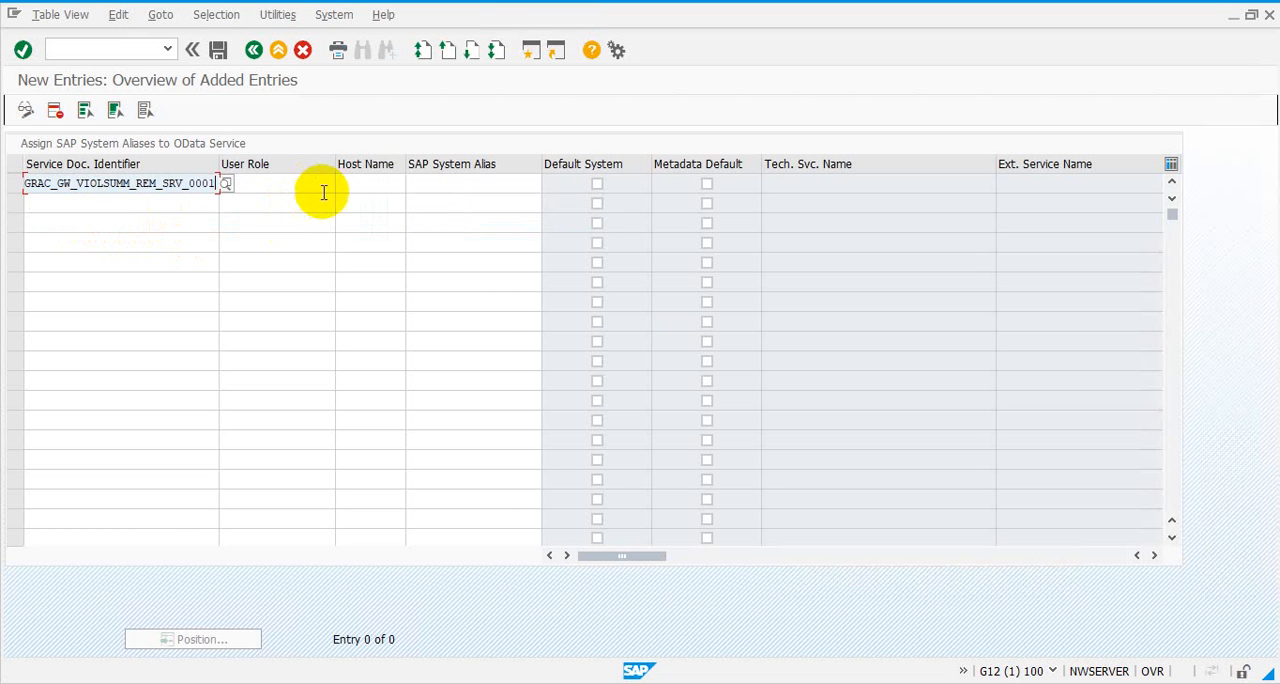
left_click(425, 190)
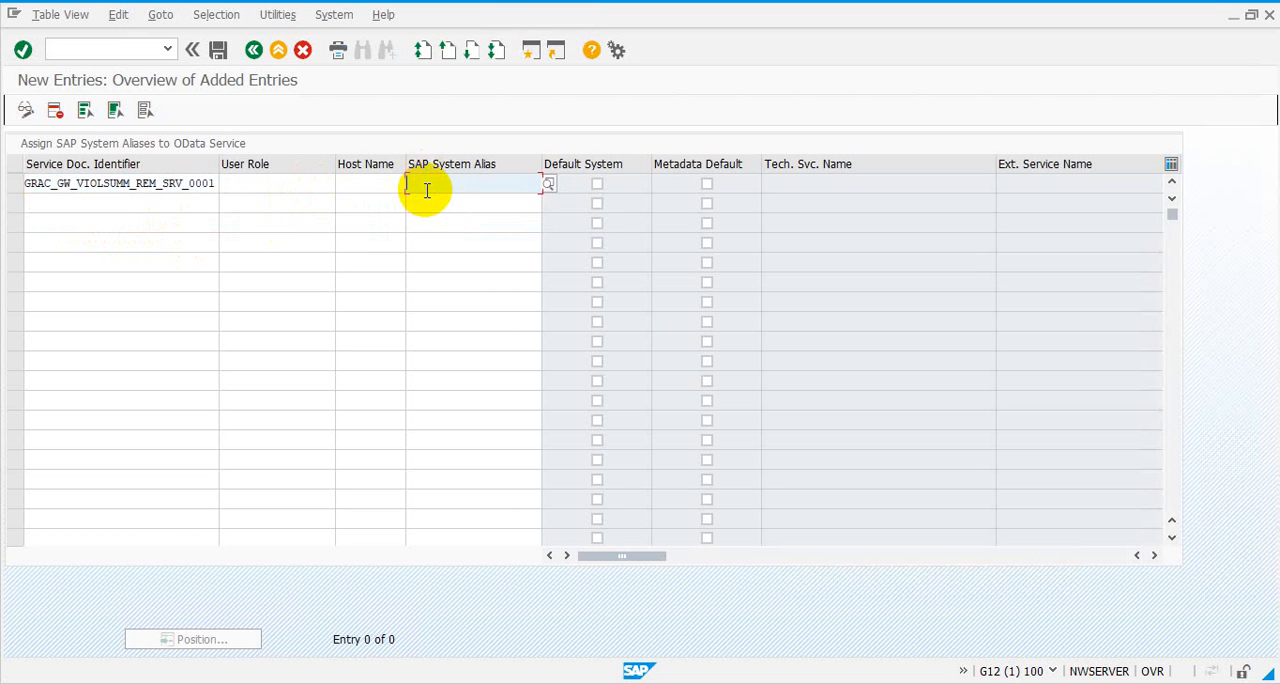
left_click(549, 186)
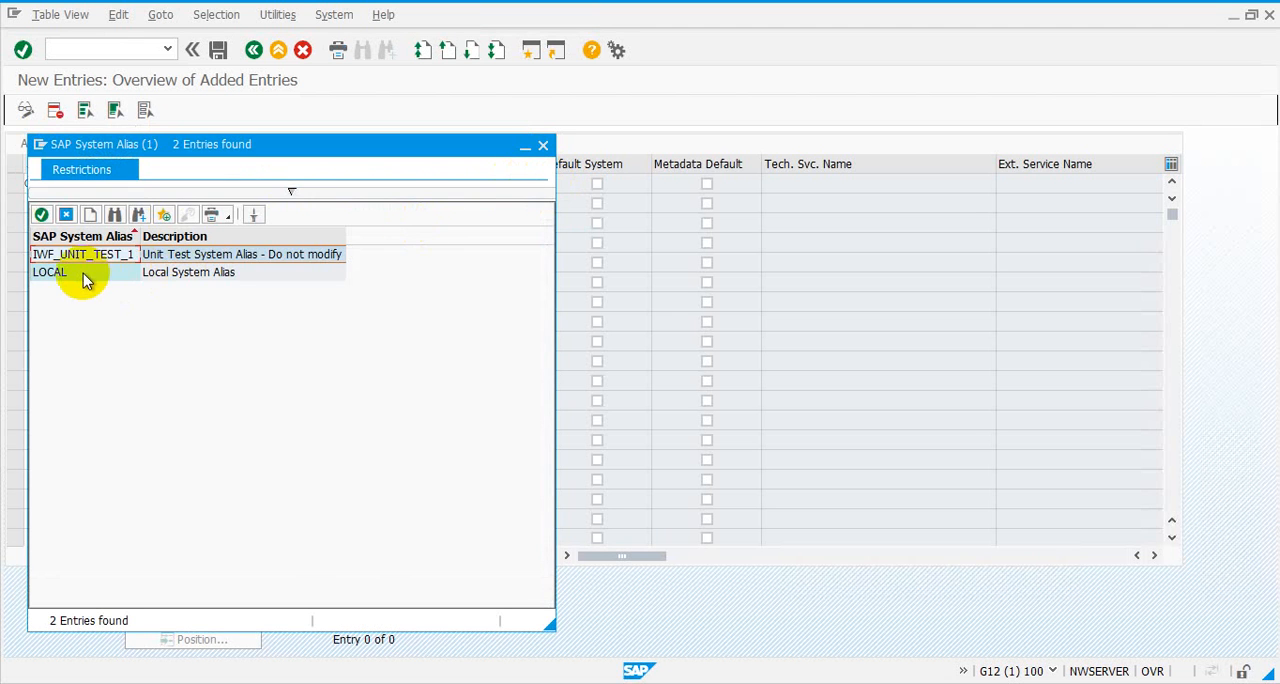
double_click(83, 278)
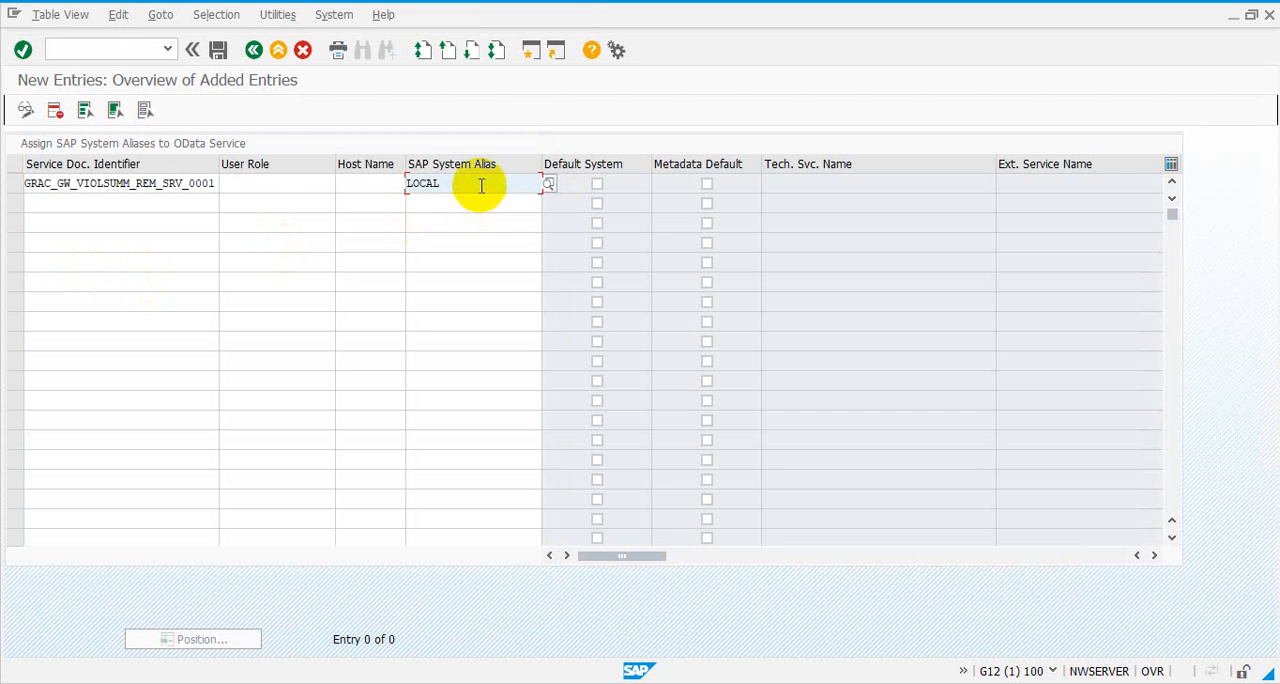
Mark the LOCAL alias entry as Default System and save it to customizing request G12K900406
left_click(597, 186)
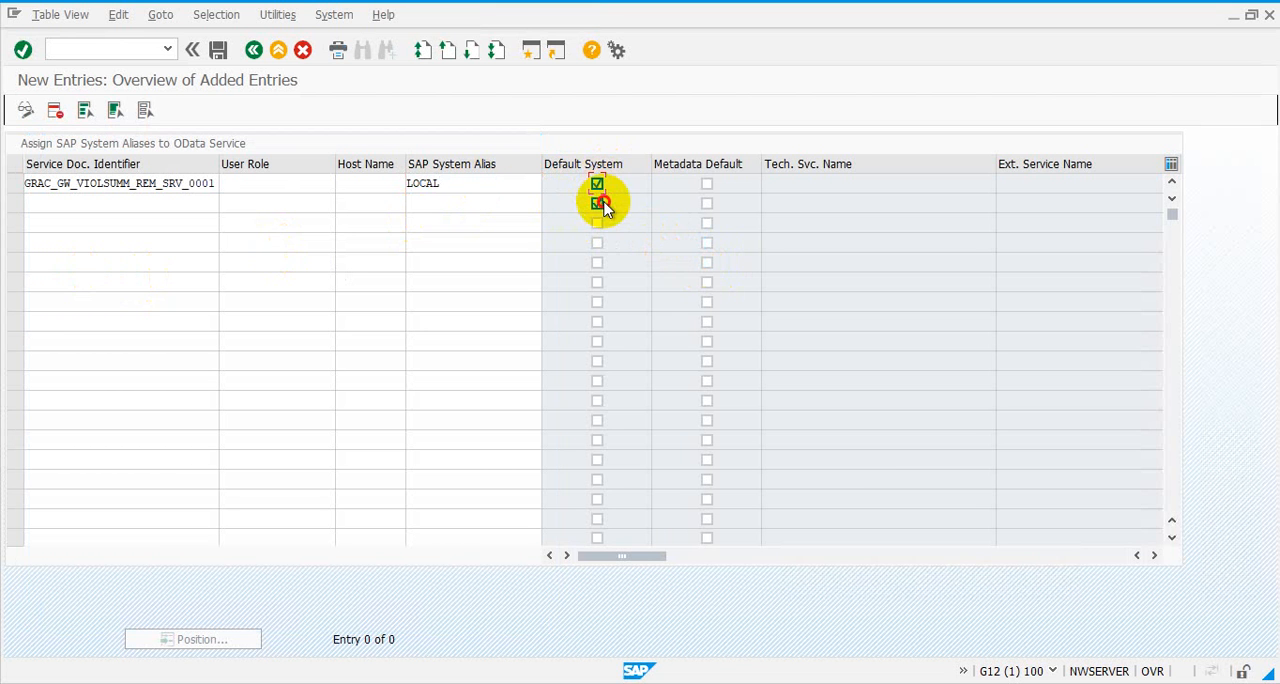
left_click(479, 188)
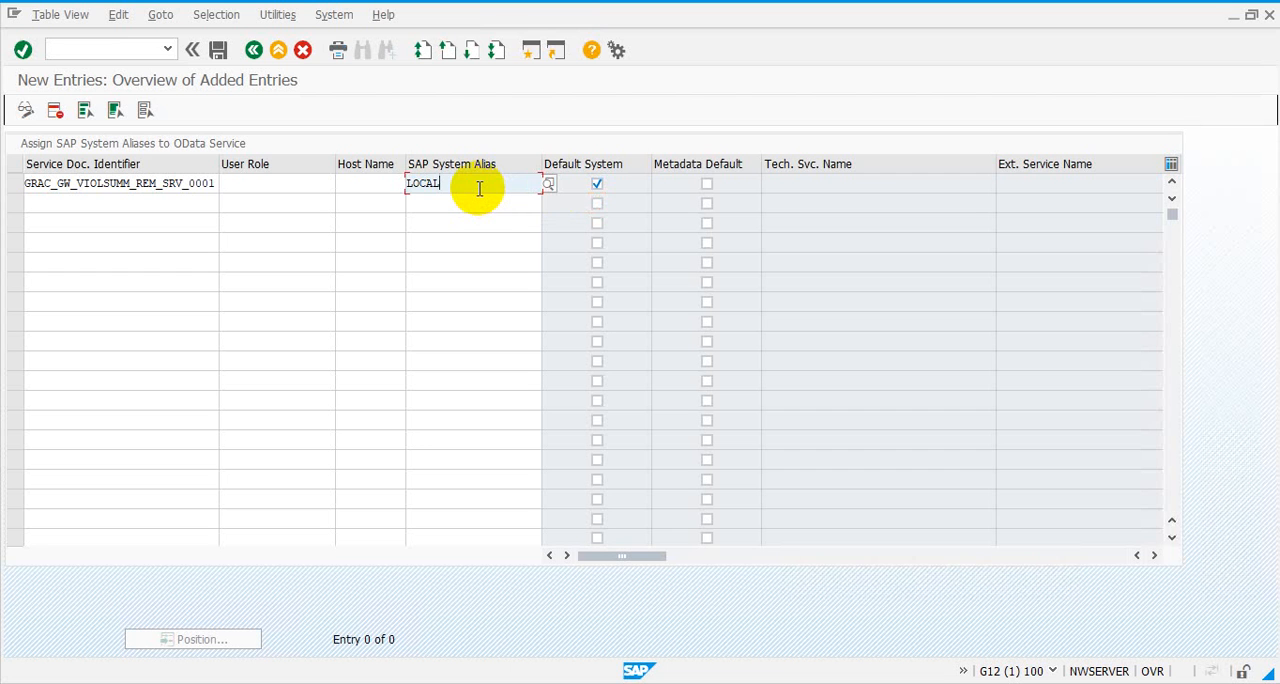
key("Return")
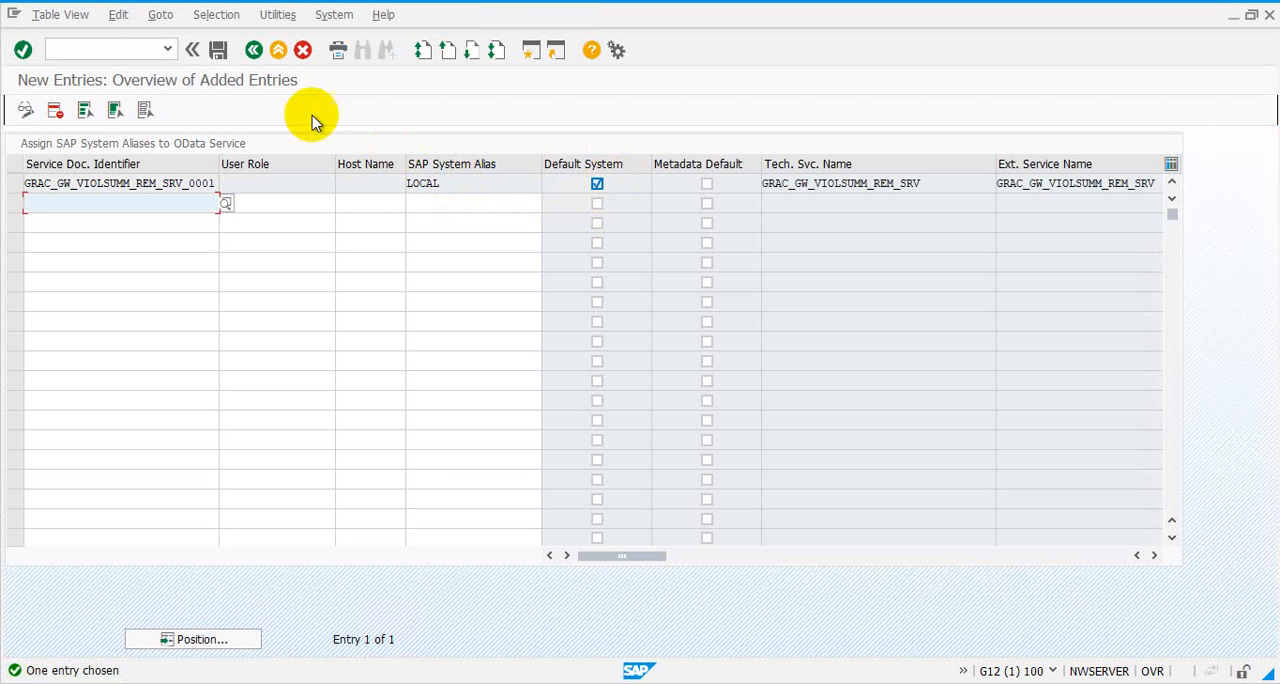
left_click(219, 52)
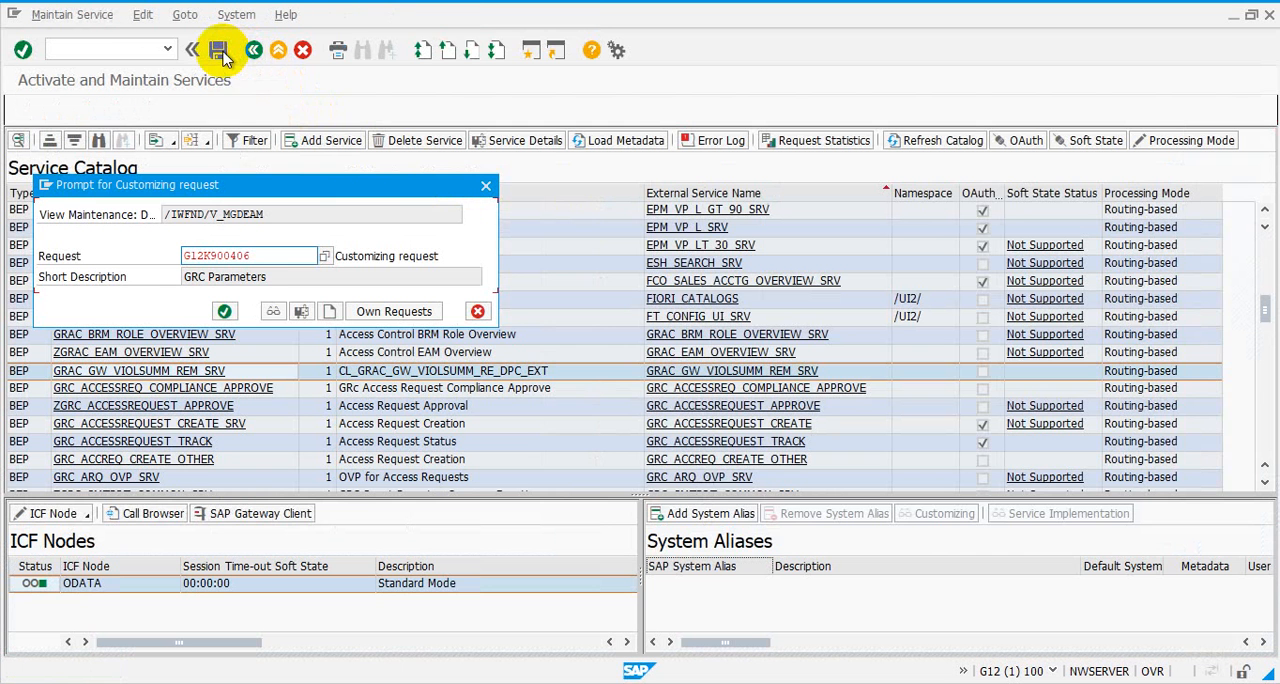
left_click(226, 312)
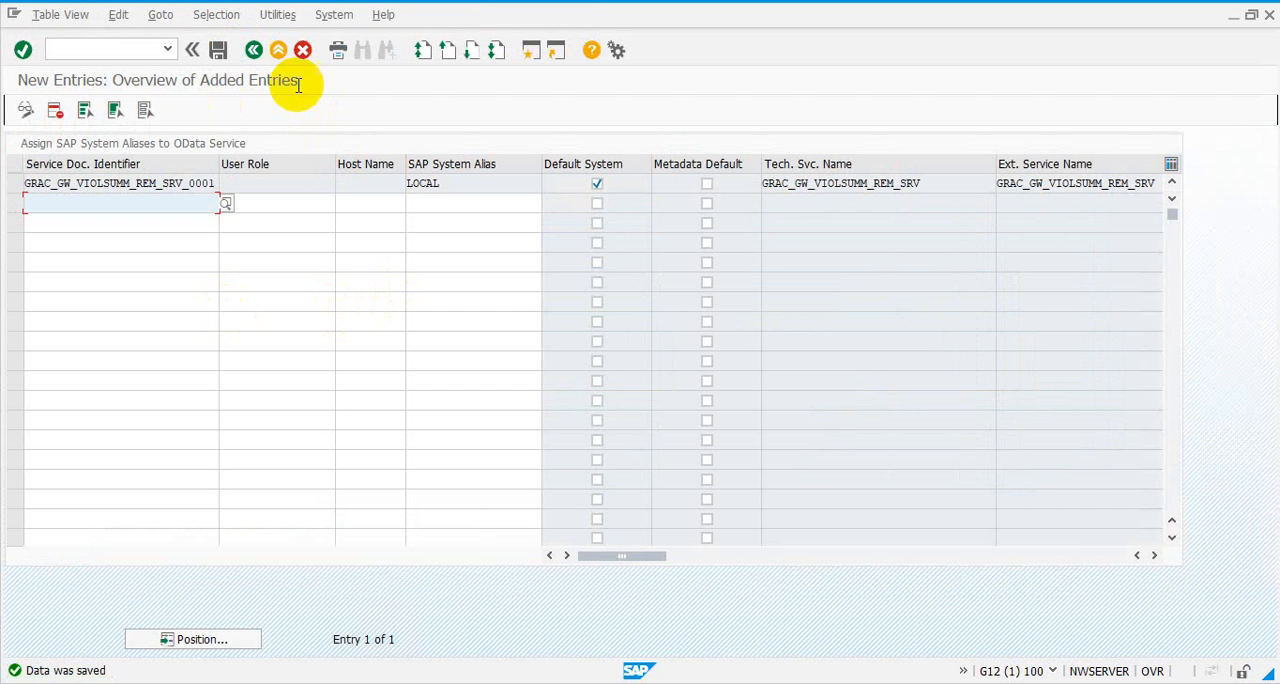
Leave the alias assignment, switch to Internet Explorer and close the old Risk Analysis: User Level window
left_click(254, 50)
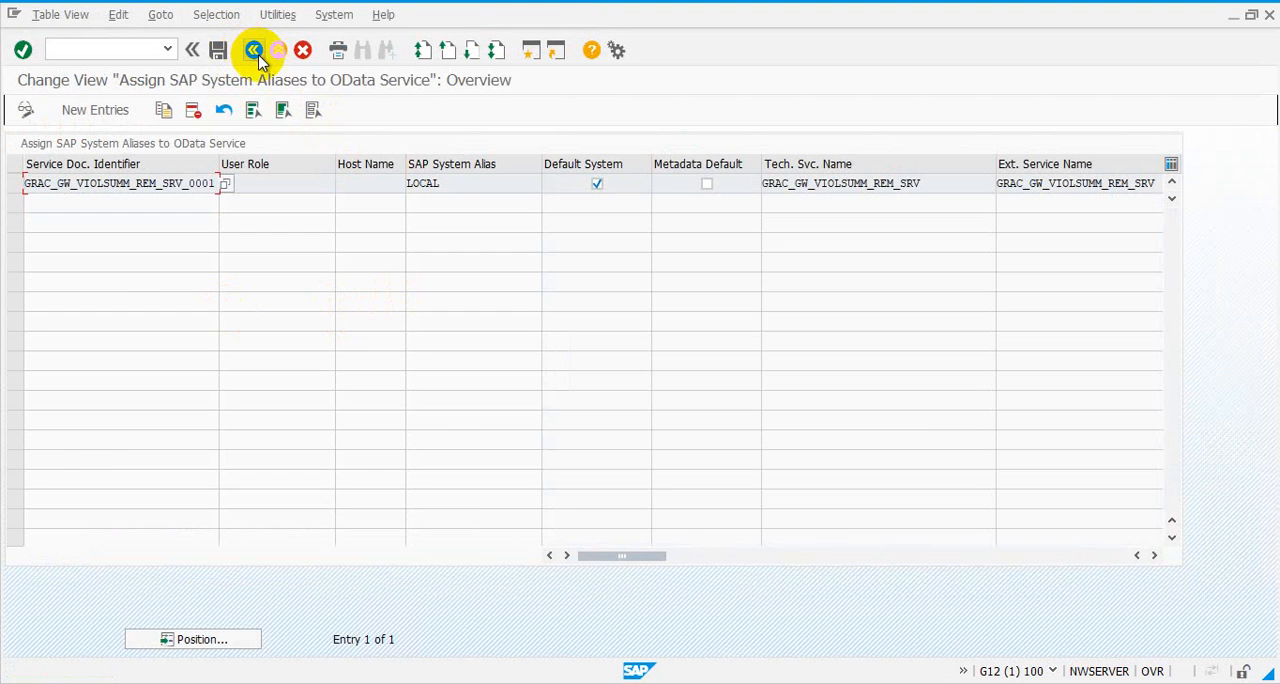
left_click(254, 50)
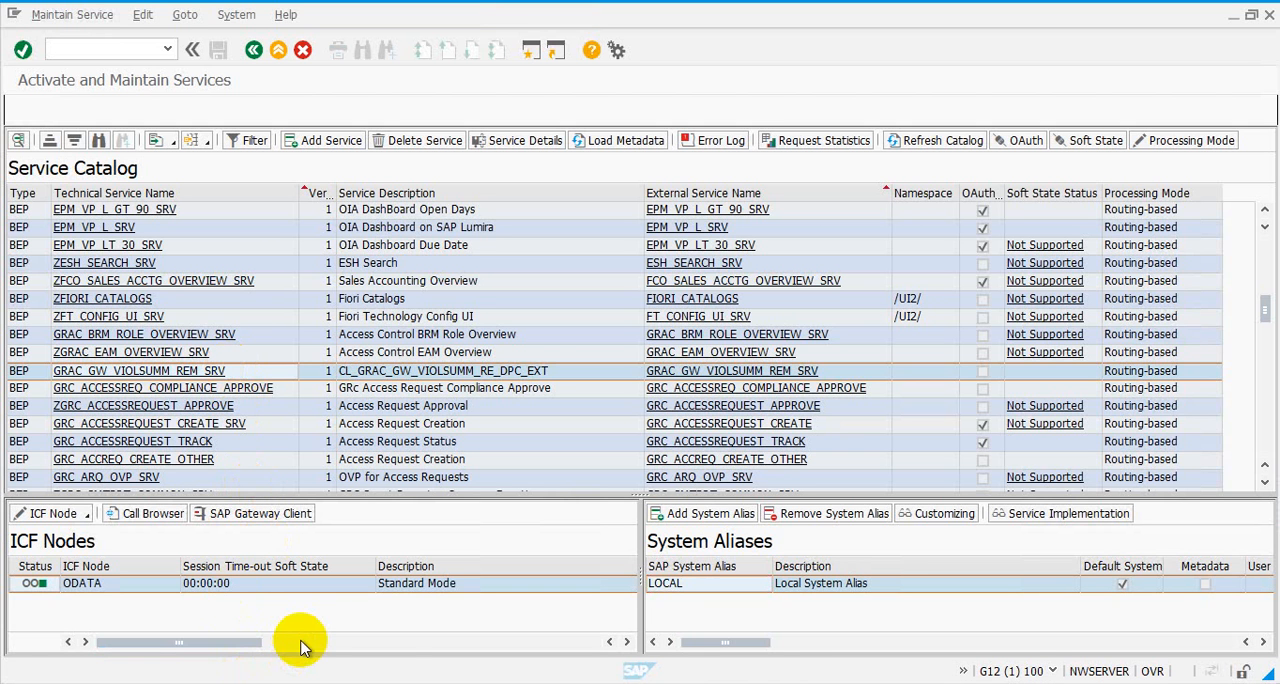
mouse_move(207, 682)
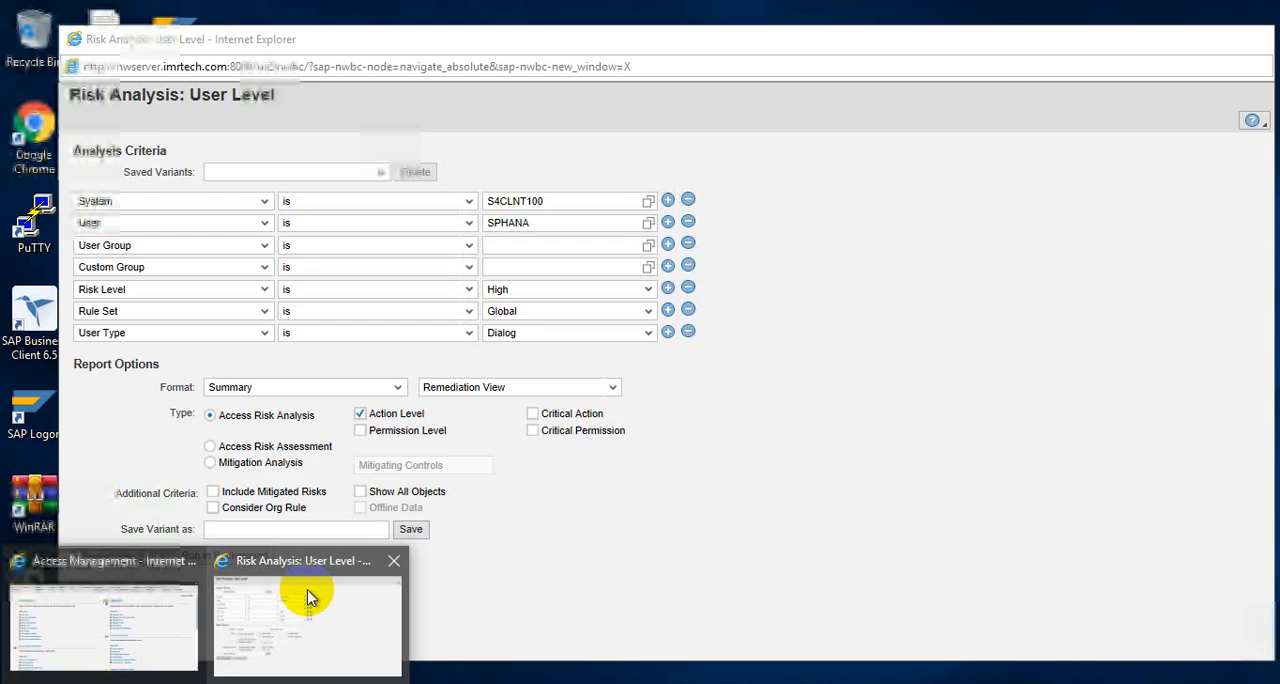
left_click(305, 600)
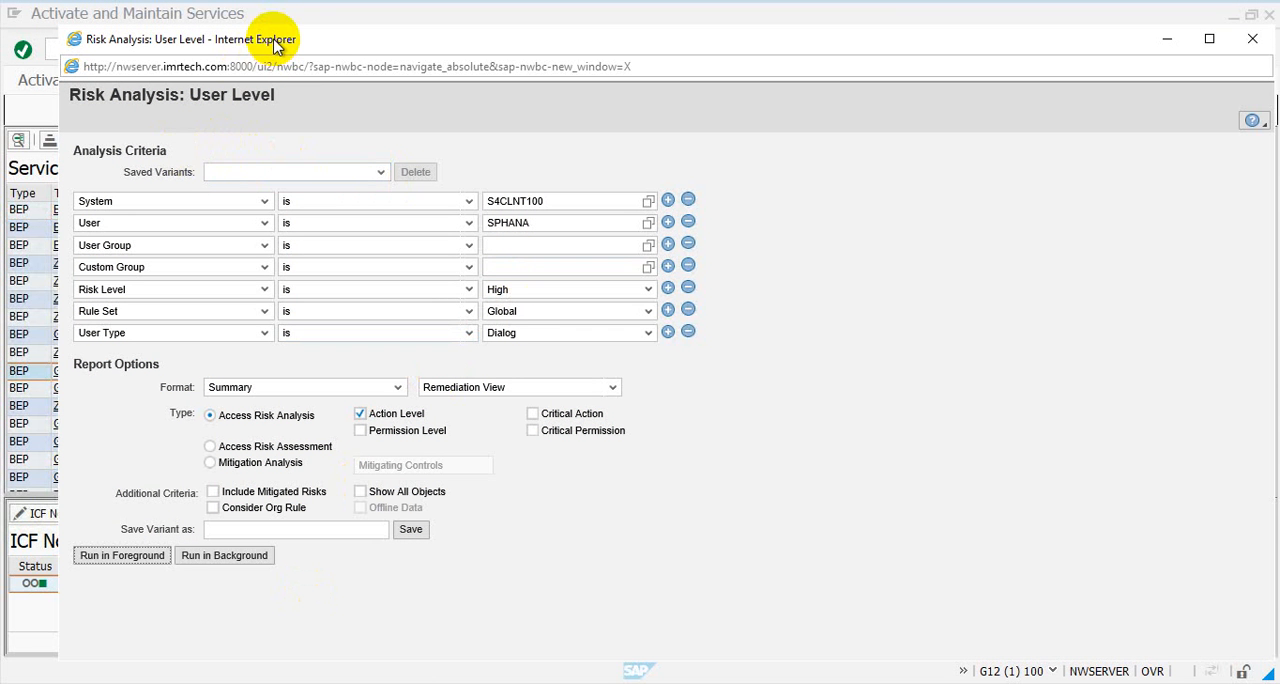
left_click_drag(273, 44, 353, 54)
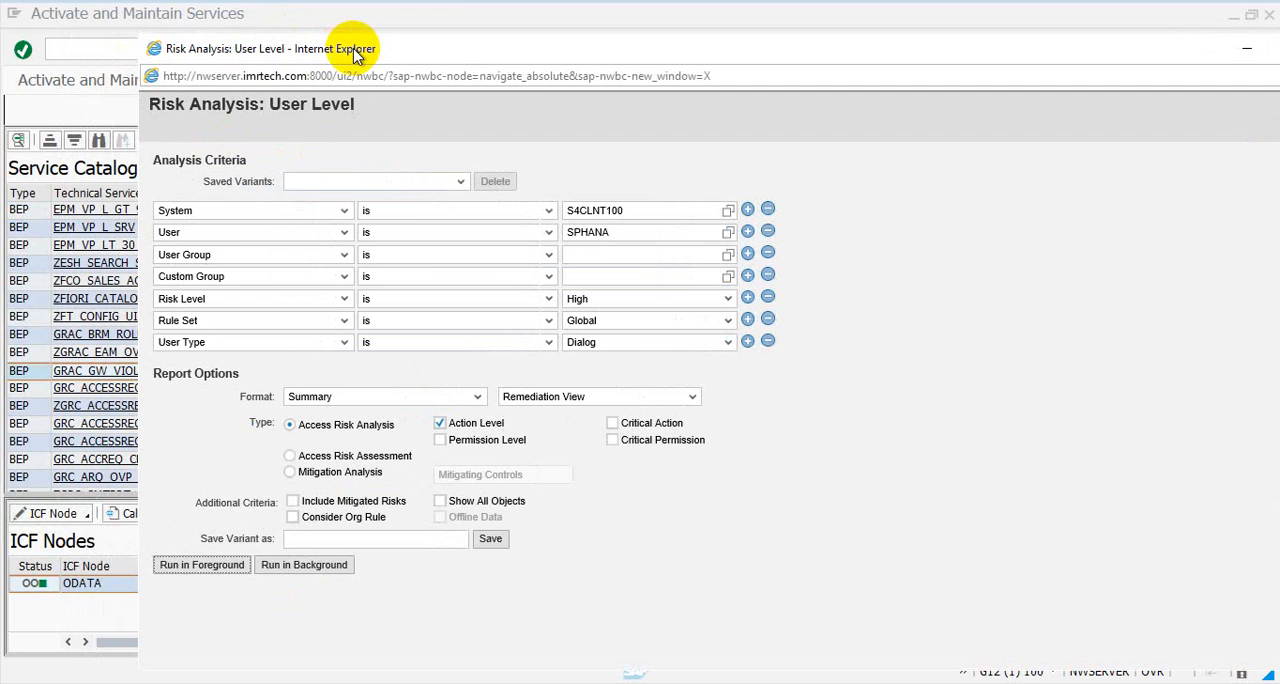
left_click_drag(451, 49, 331, 44)
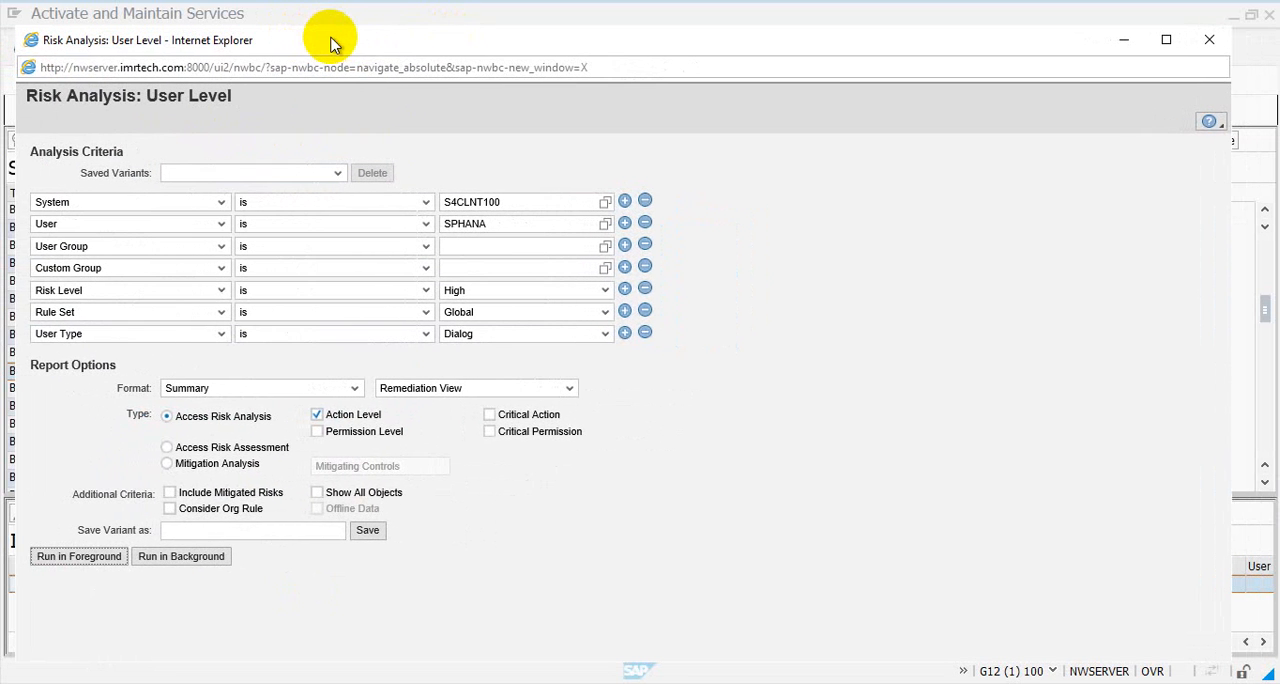
left_click(1210, 40)
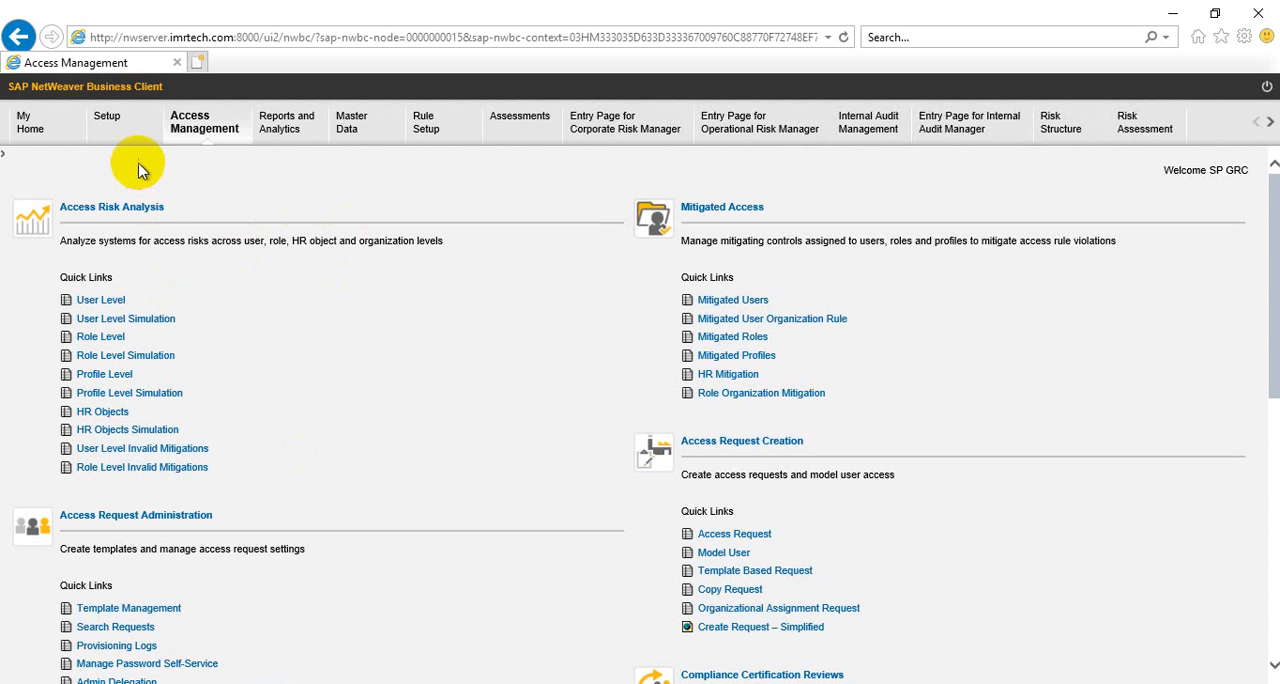
Open a new user-level access risk analysis for system S4CLNT100 and user SPHANA
left_click(187, 140)
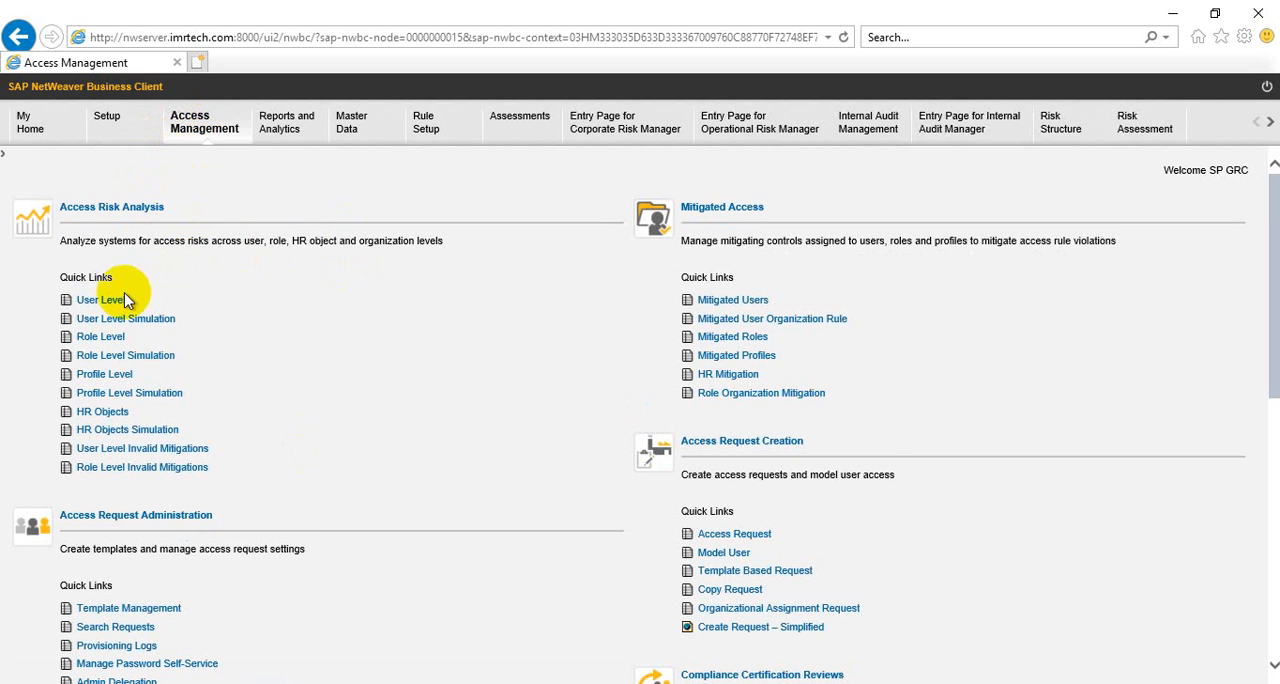
left_click(107, 306)
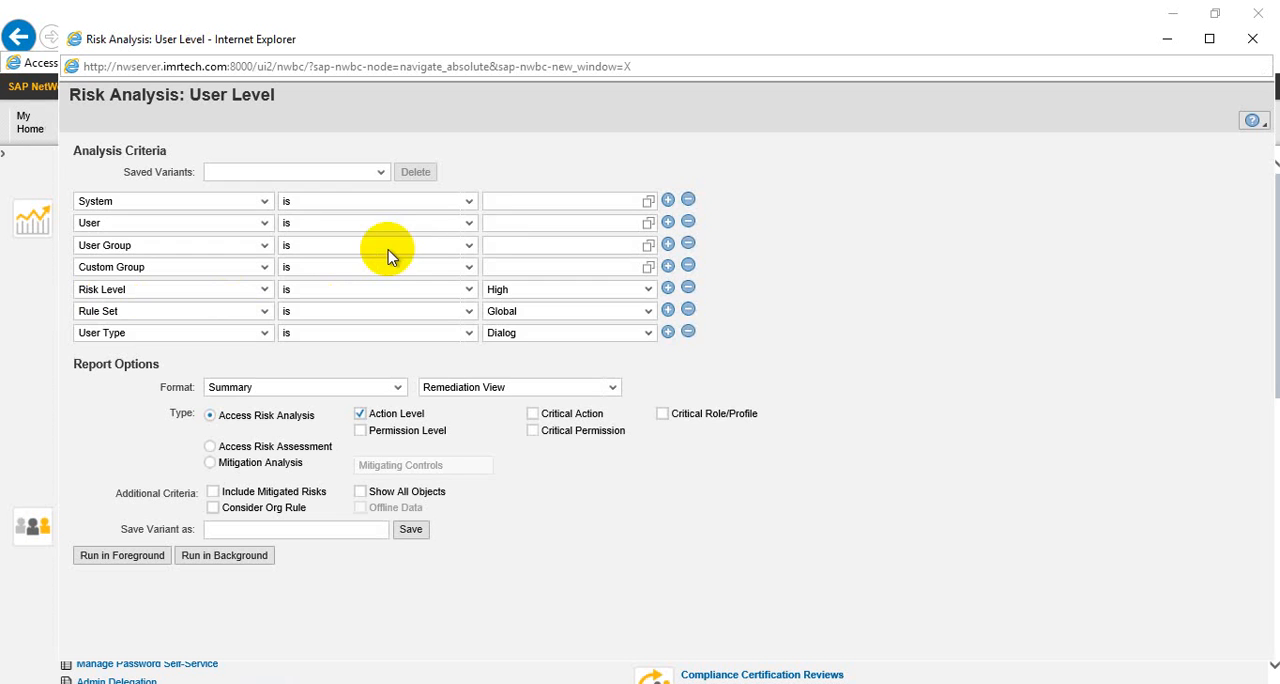
left_click(649, 203)
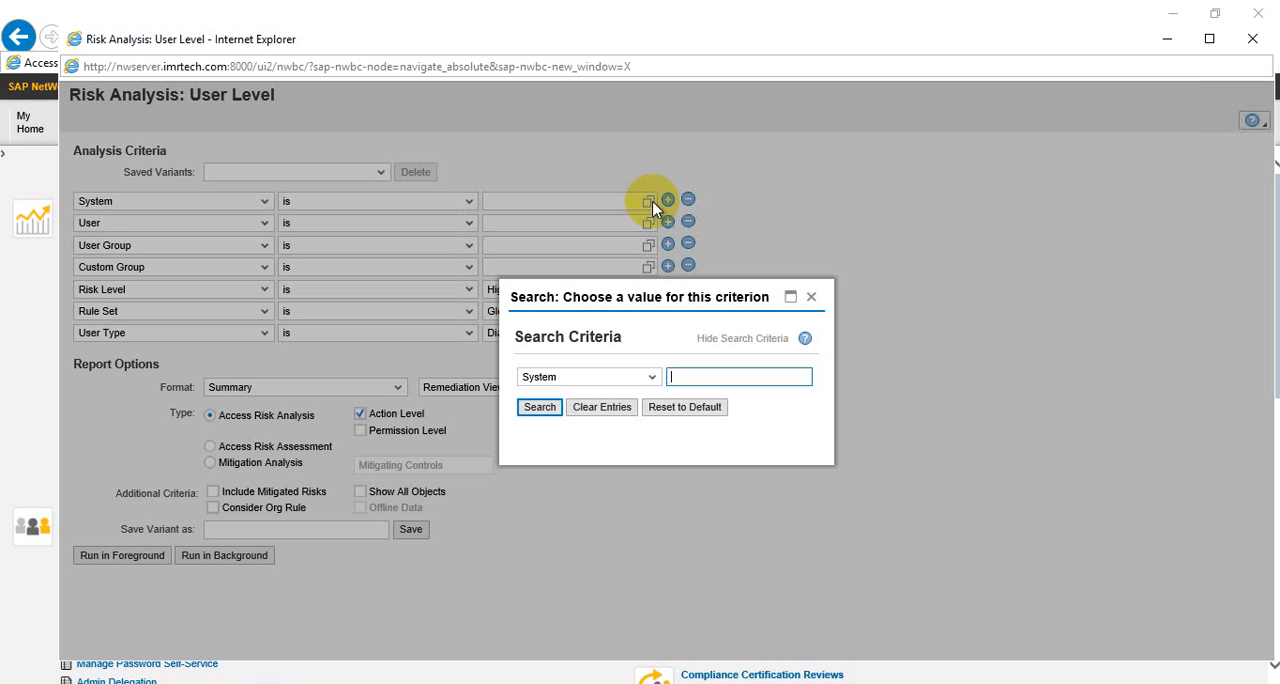
left_click(545, 410)
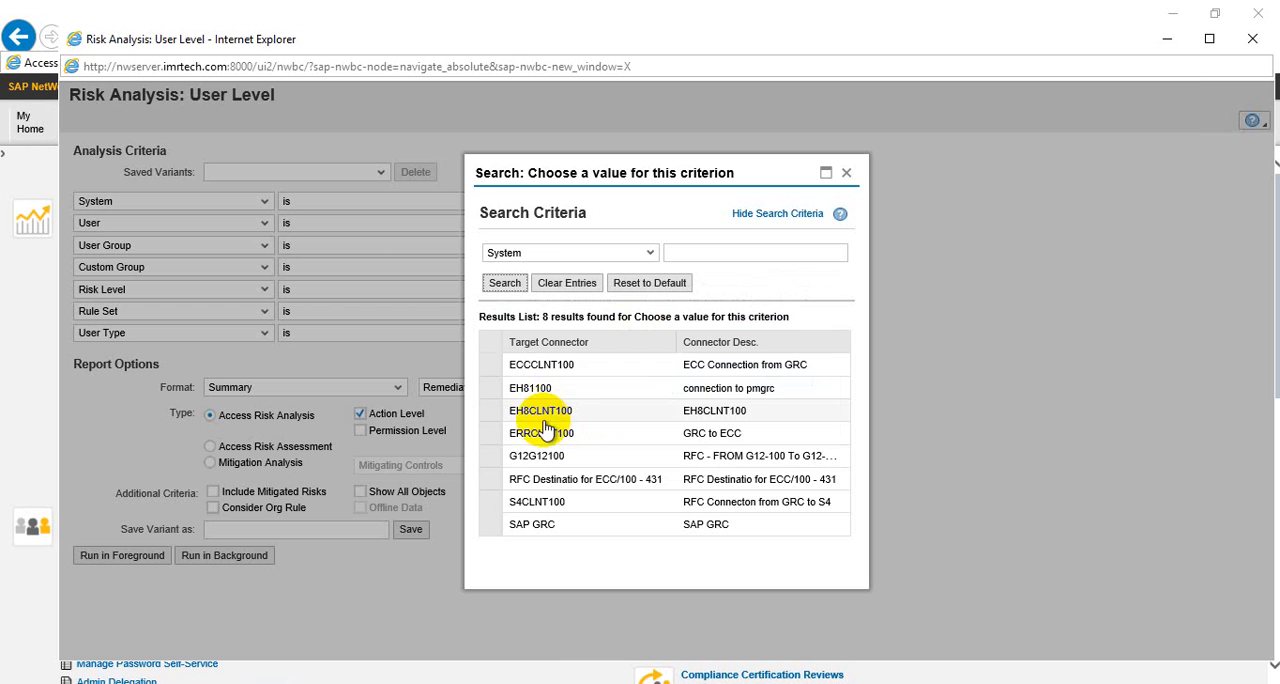
left_click(495, 501)
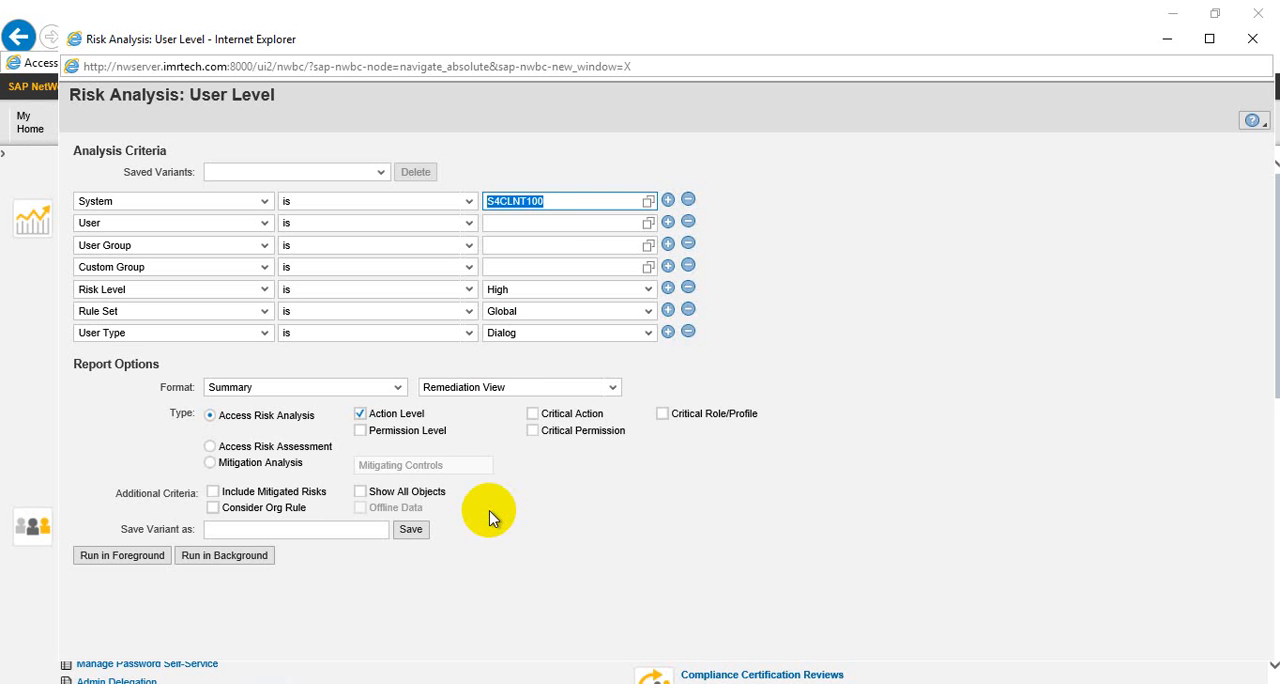
left_click(561, 227)
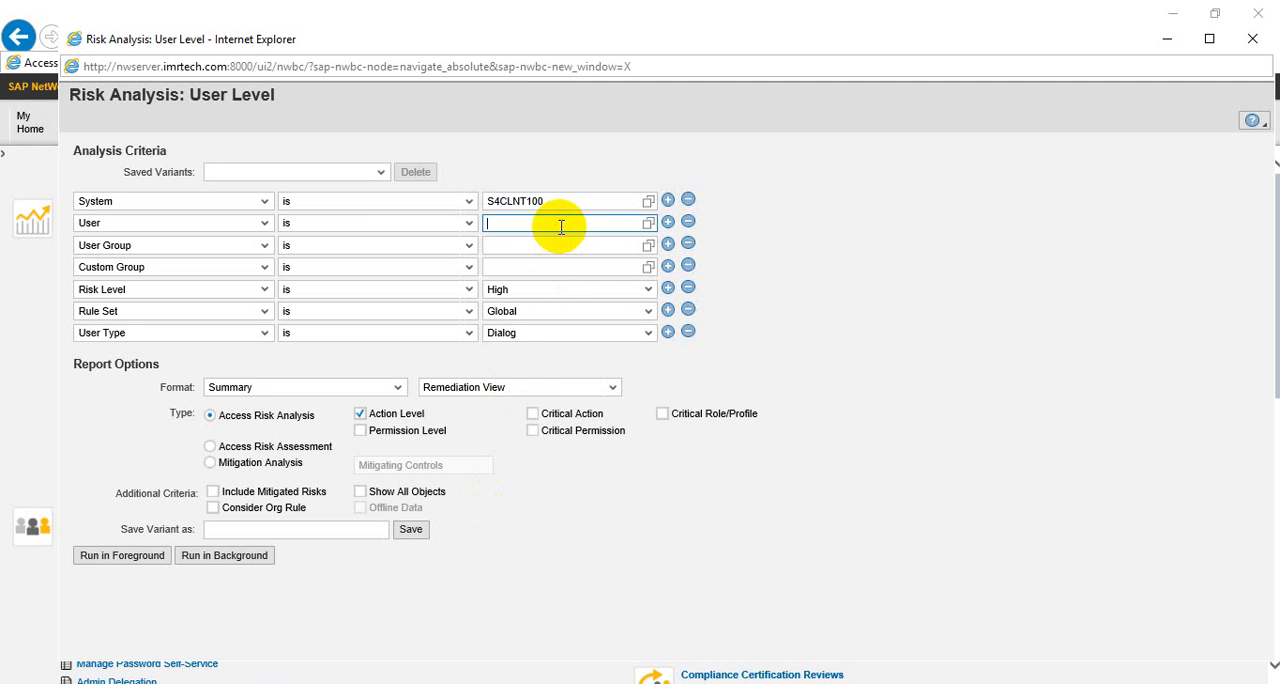
type("sphana")
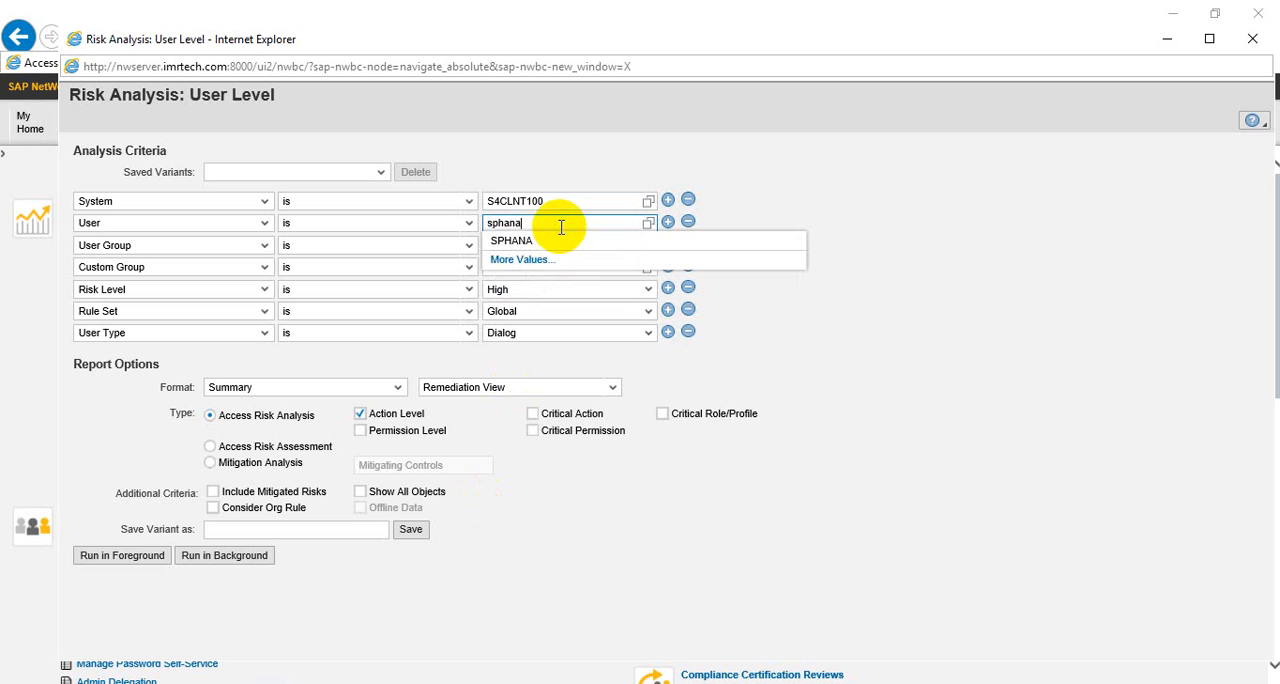
left_click(530, 246)
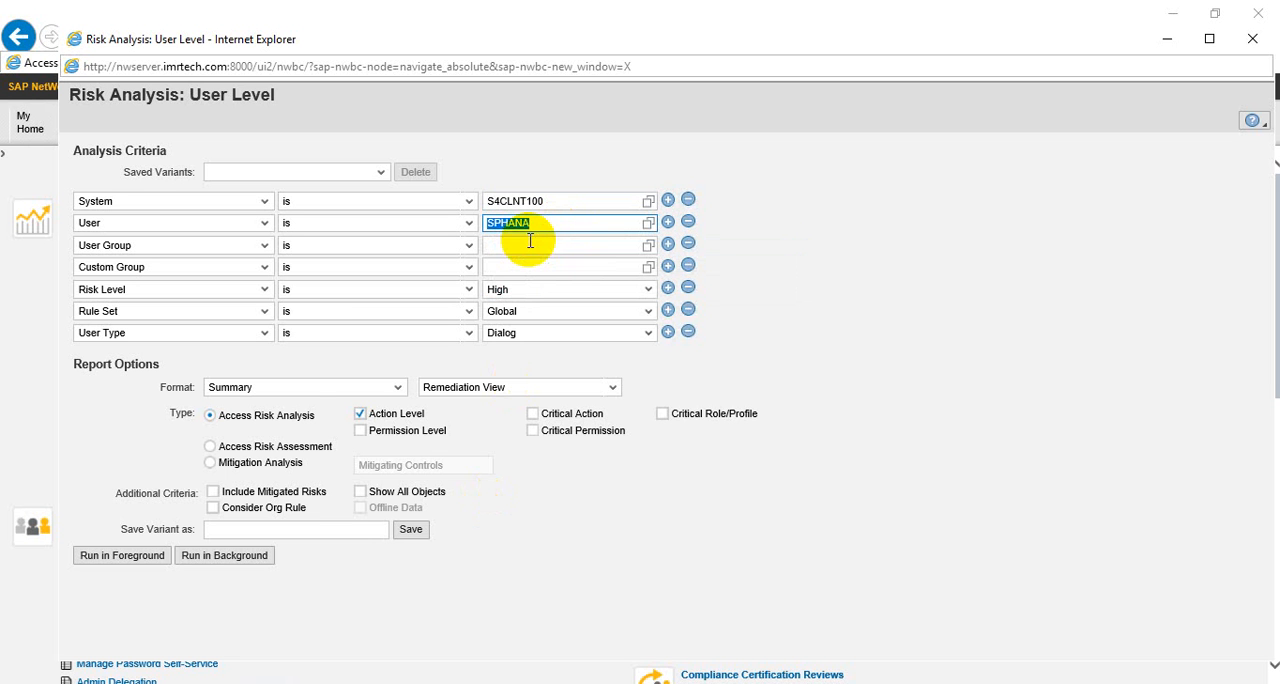
Set the risk level to All with the Global rule set and run the analysis in the foreground
left_click(540, 290)
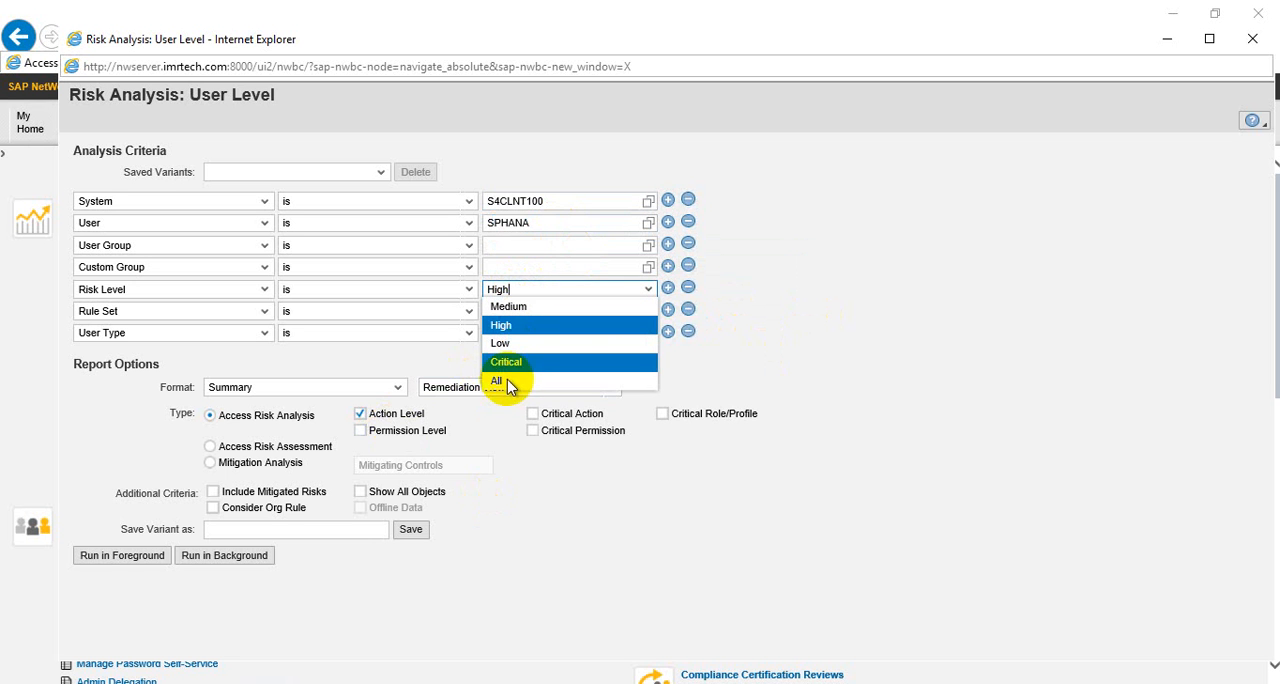
left_click(503, 381)
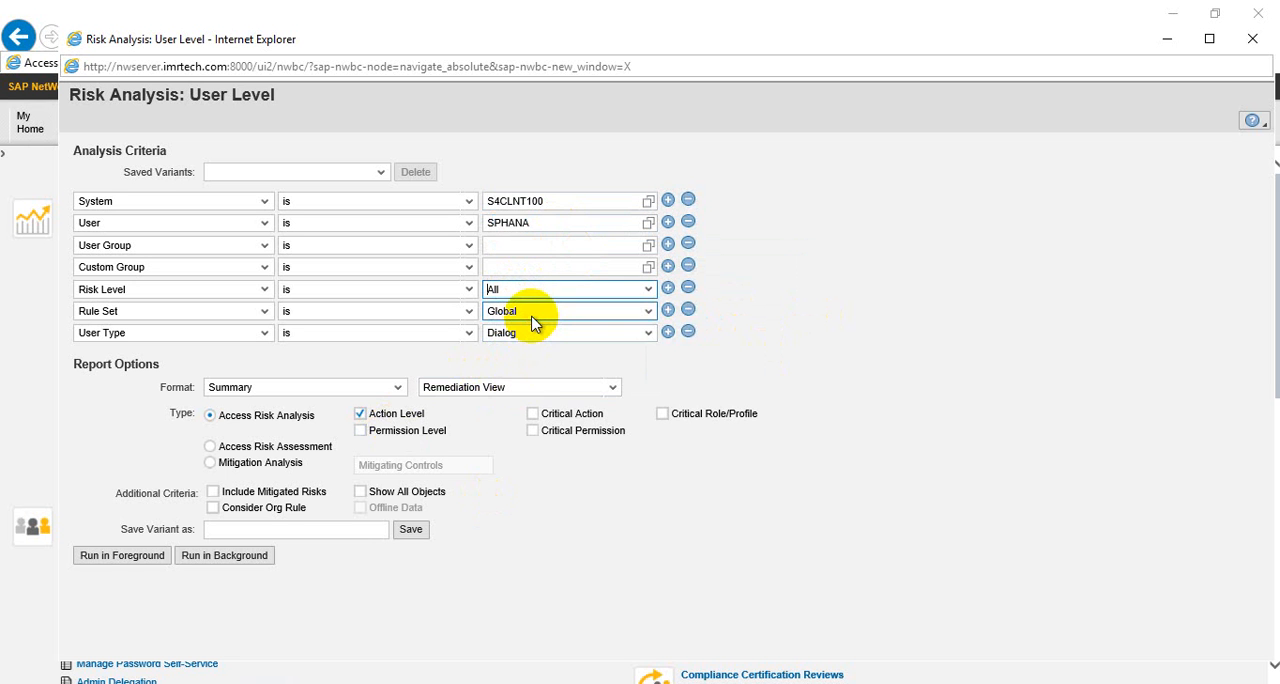
left_click(532, 318)
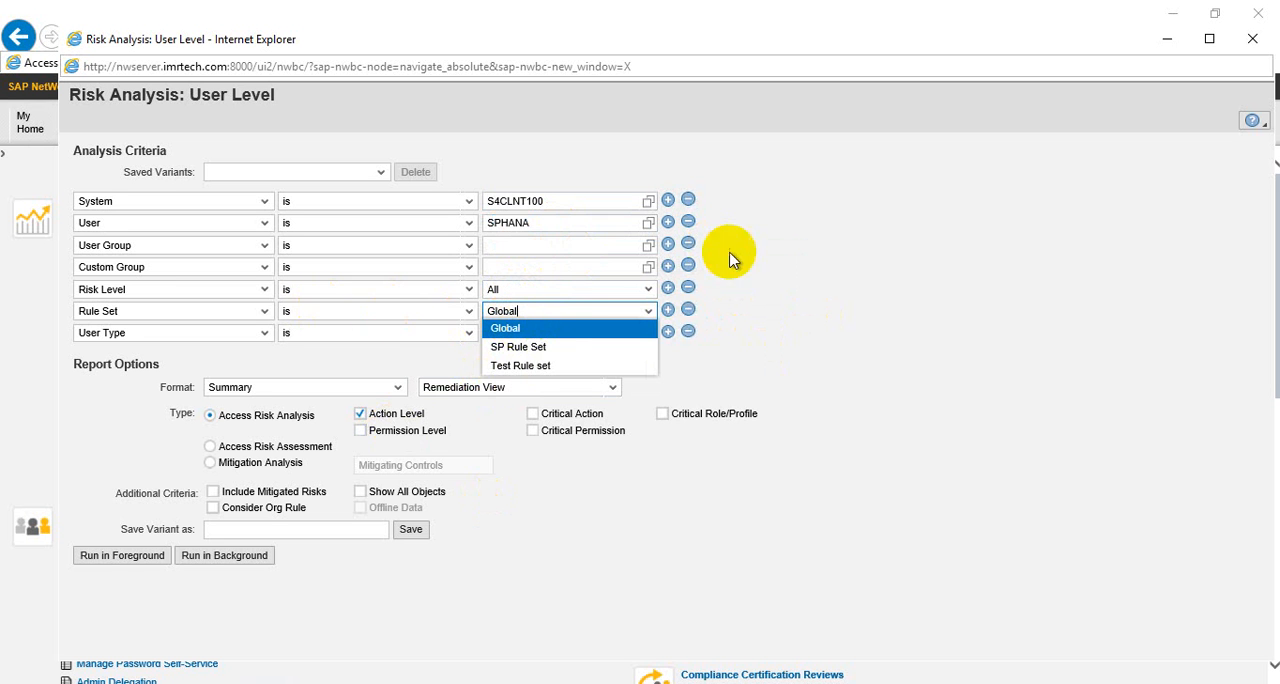
left_click(556, 329)
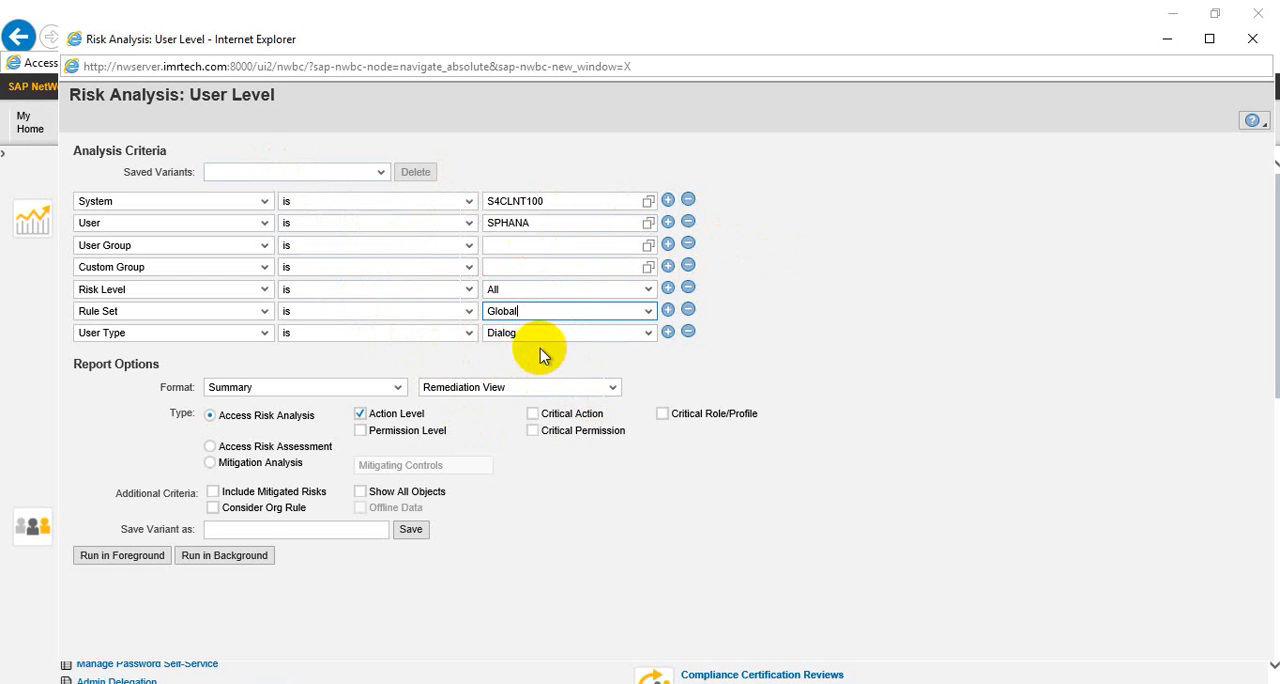
left_click(125, 561)
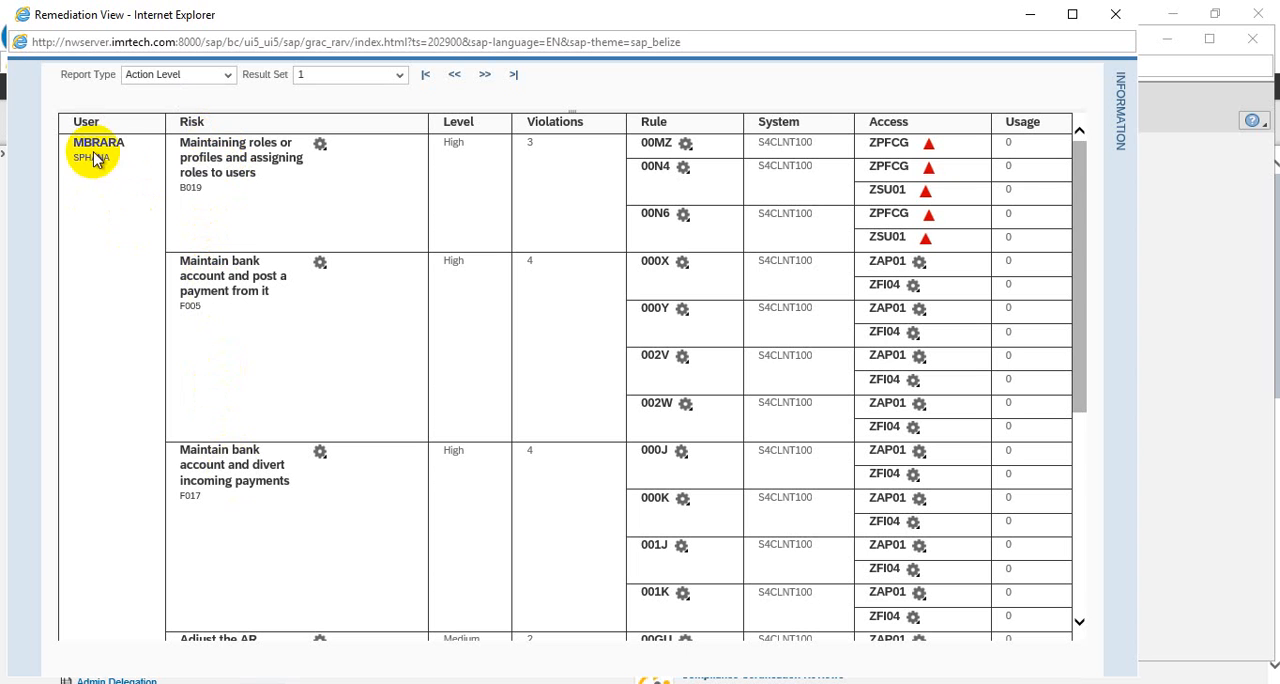
Examine the user, risk IDs and violations listed in the Remediation View
double_click(183, 189)
double_click(189, 306)
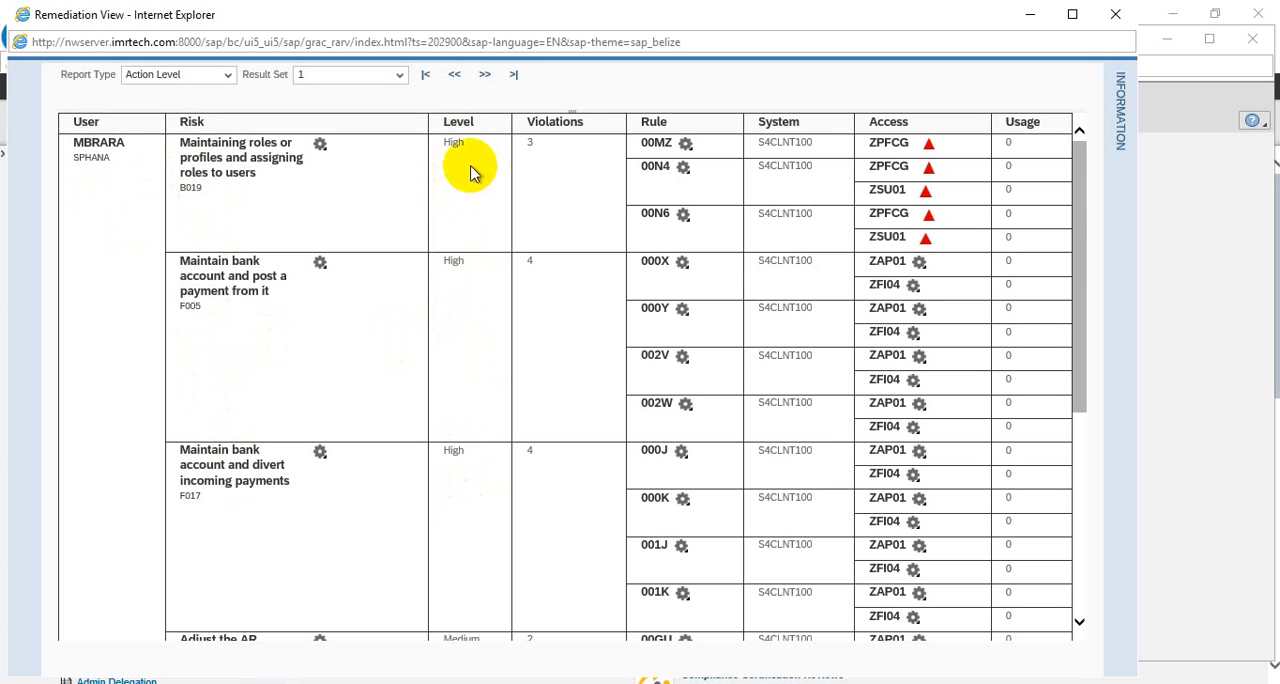
left_click_drag(551, 150, 523, 147)
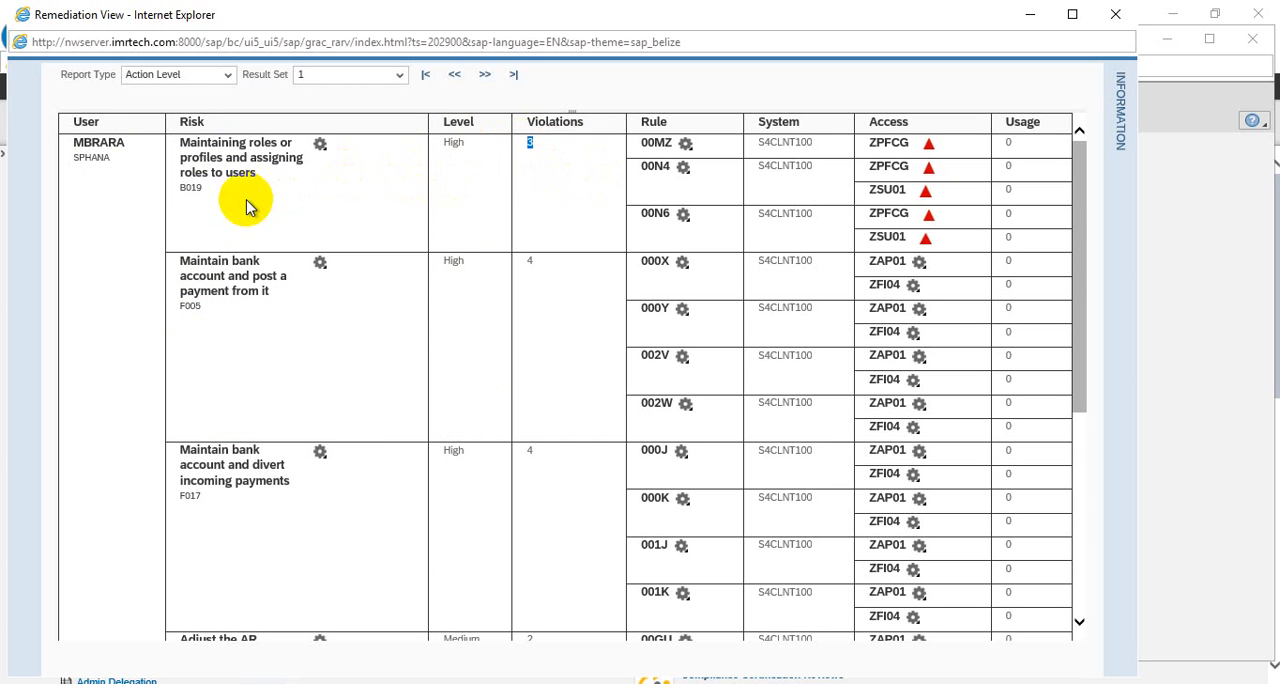
left_click(189, 191)
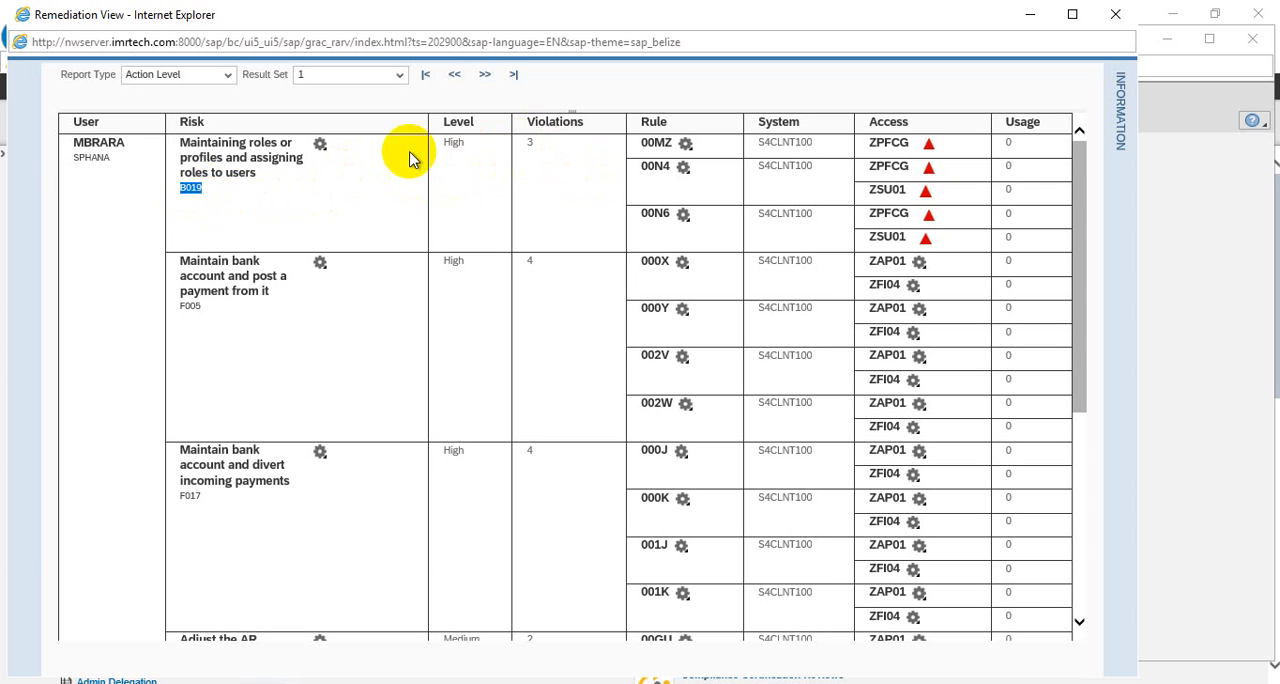
left_click_drag(157, 166, 74, 150)
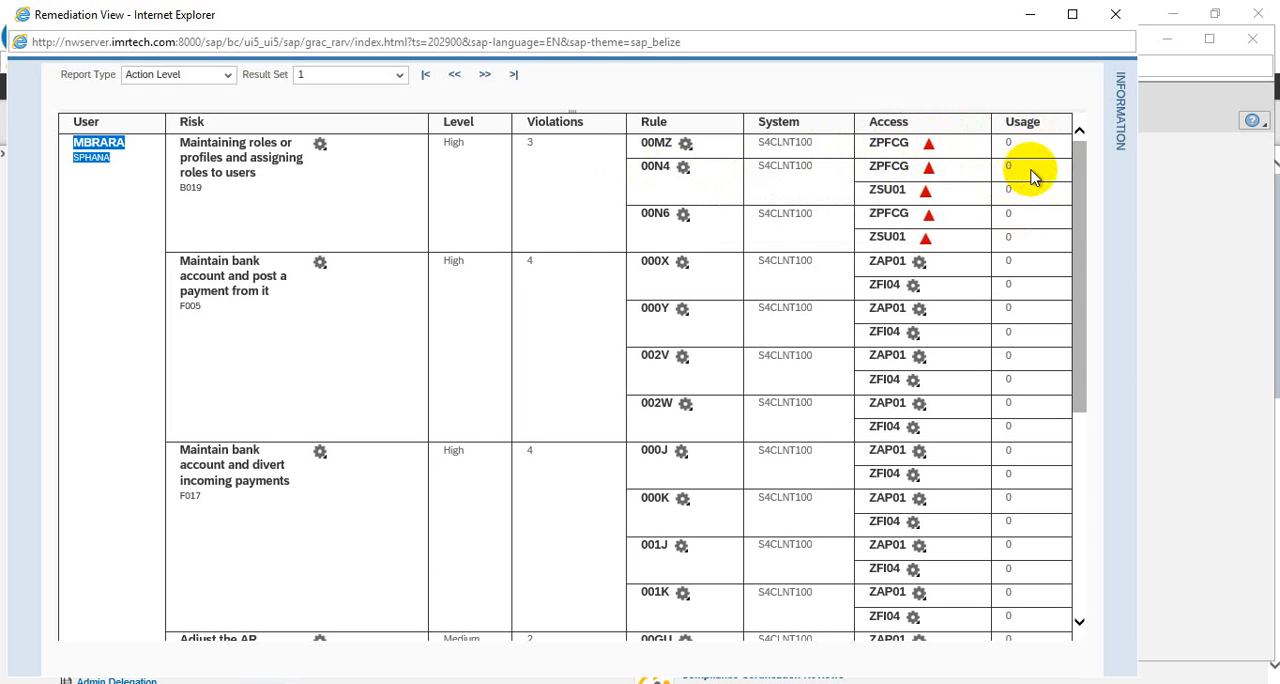
Display the risk details of B019 and examine its ID, type, business process, level and functions
left_click(1126, 114)
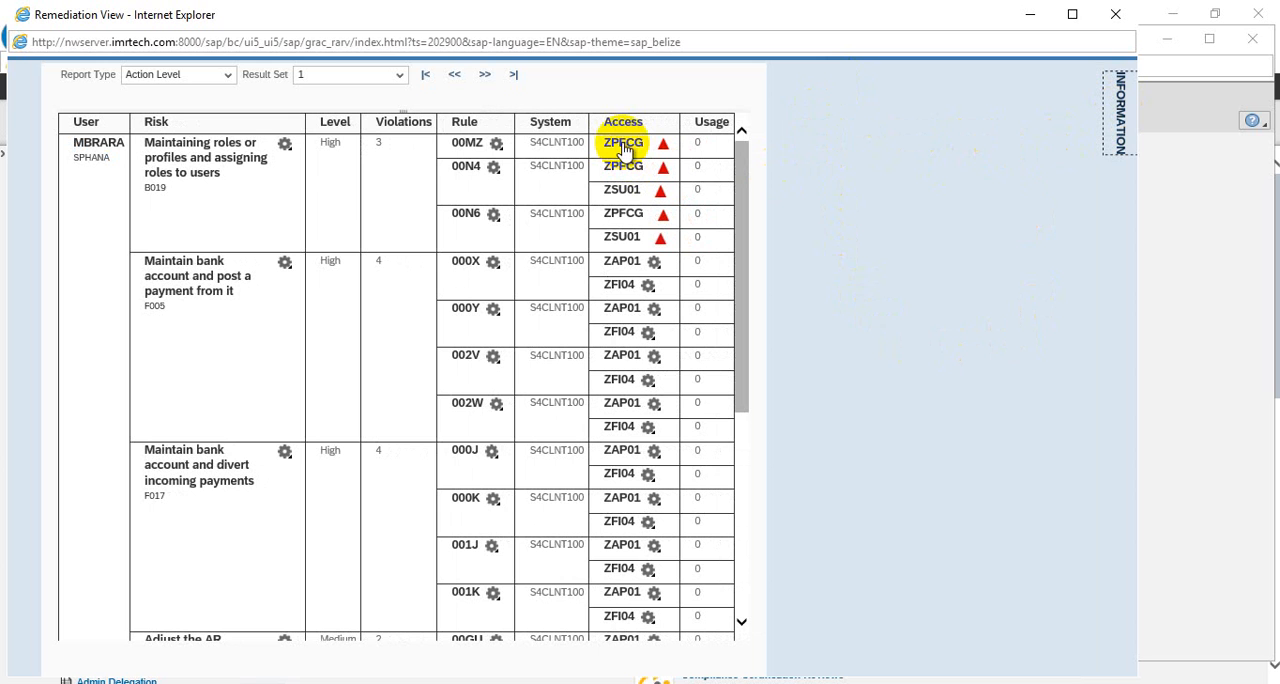
left_click(198, 170)
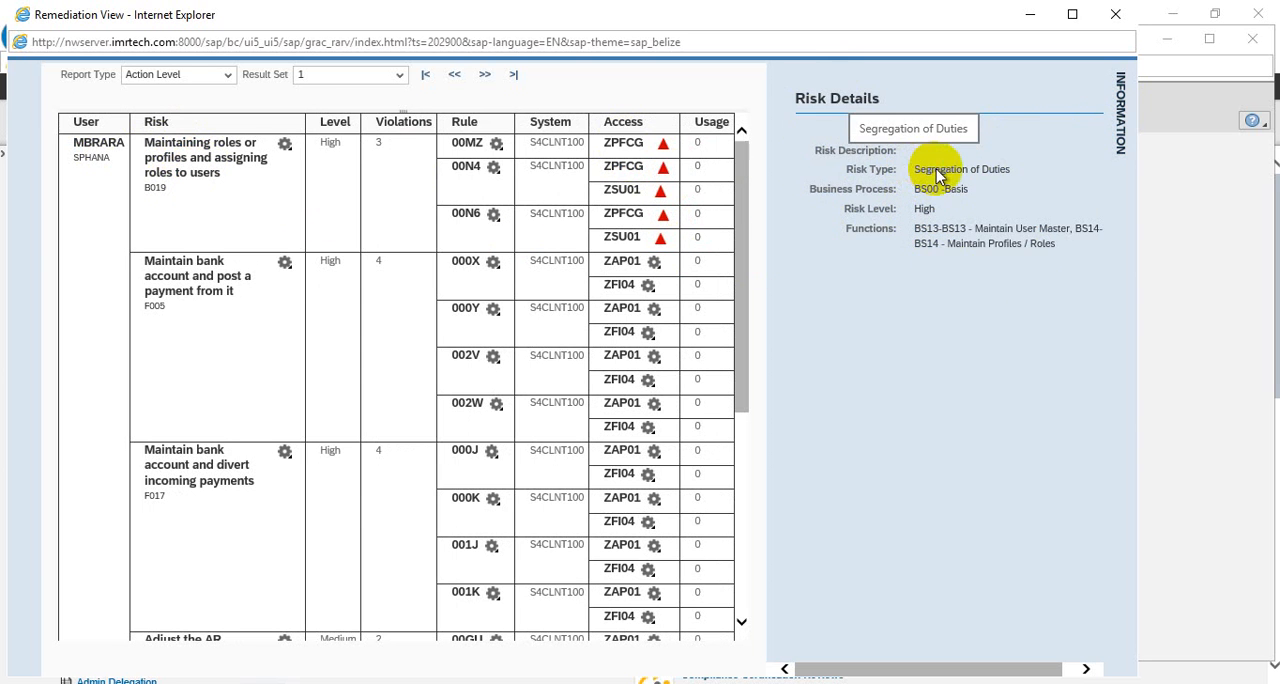
left_click(914, 141)
double_click(914, 141)
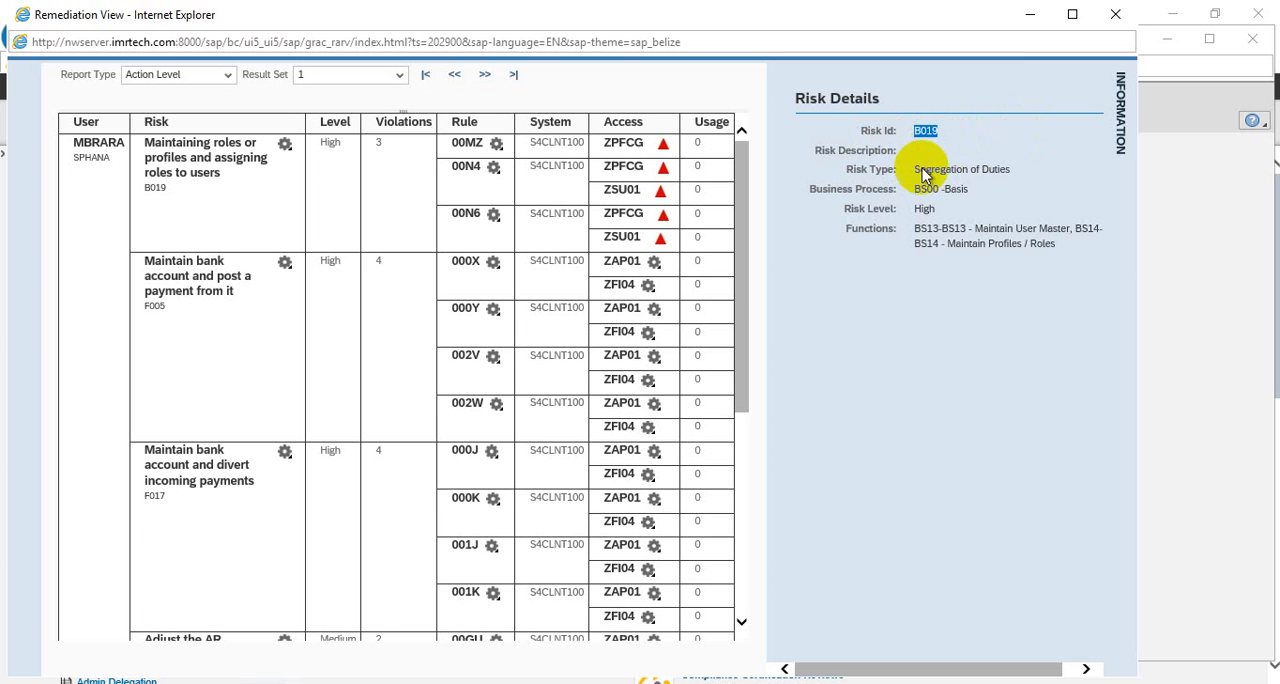
left_click_drag(1010, 170, 910, 195)
triple_click(910, 190)
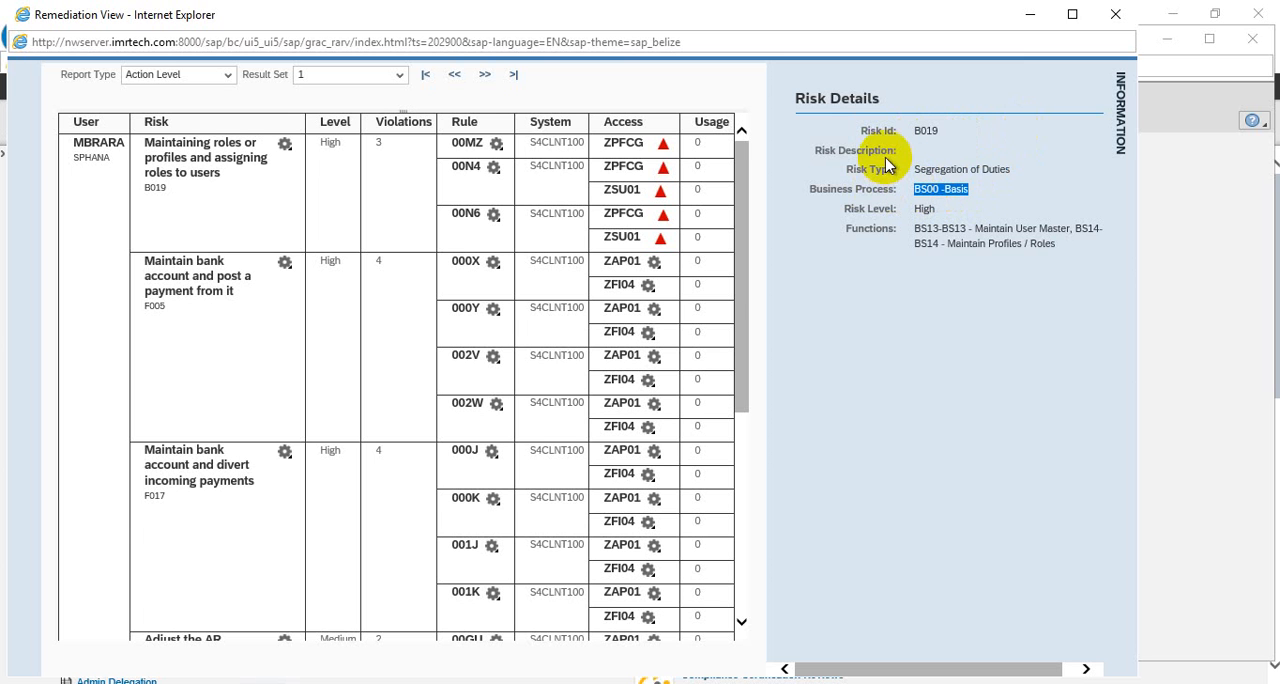
left_click_drag(942, 213, 921, 214)
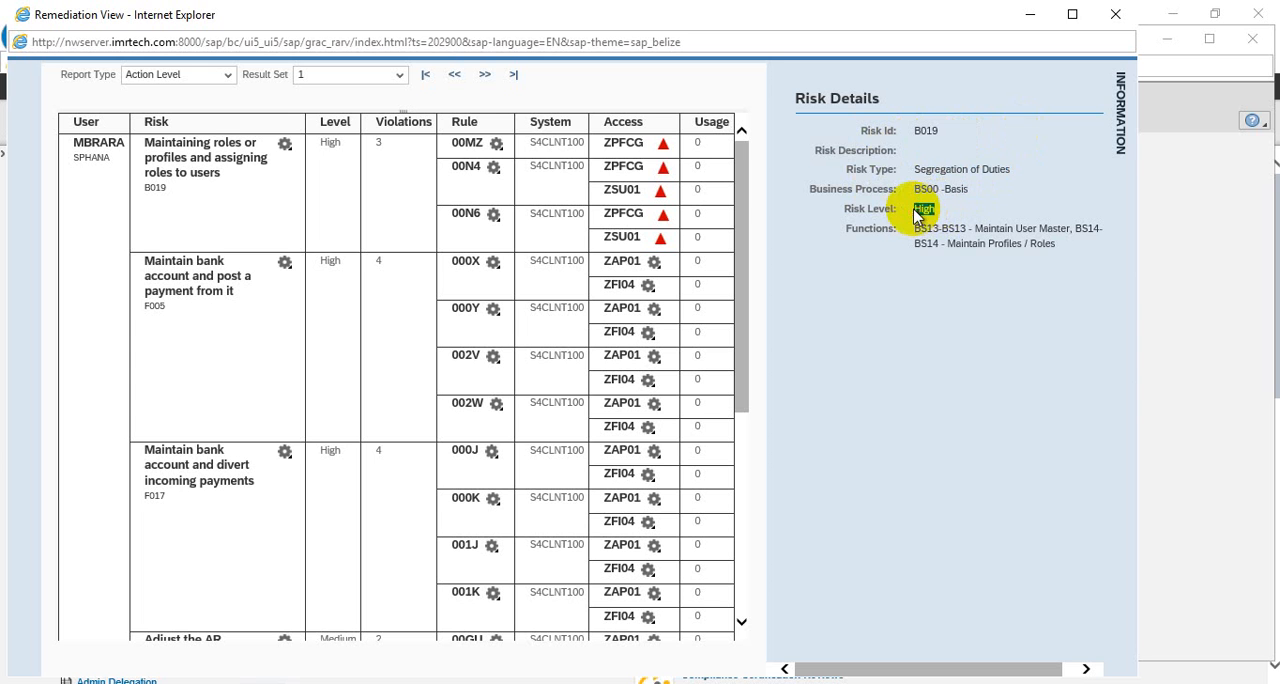
left_click(1067, 229)
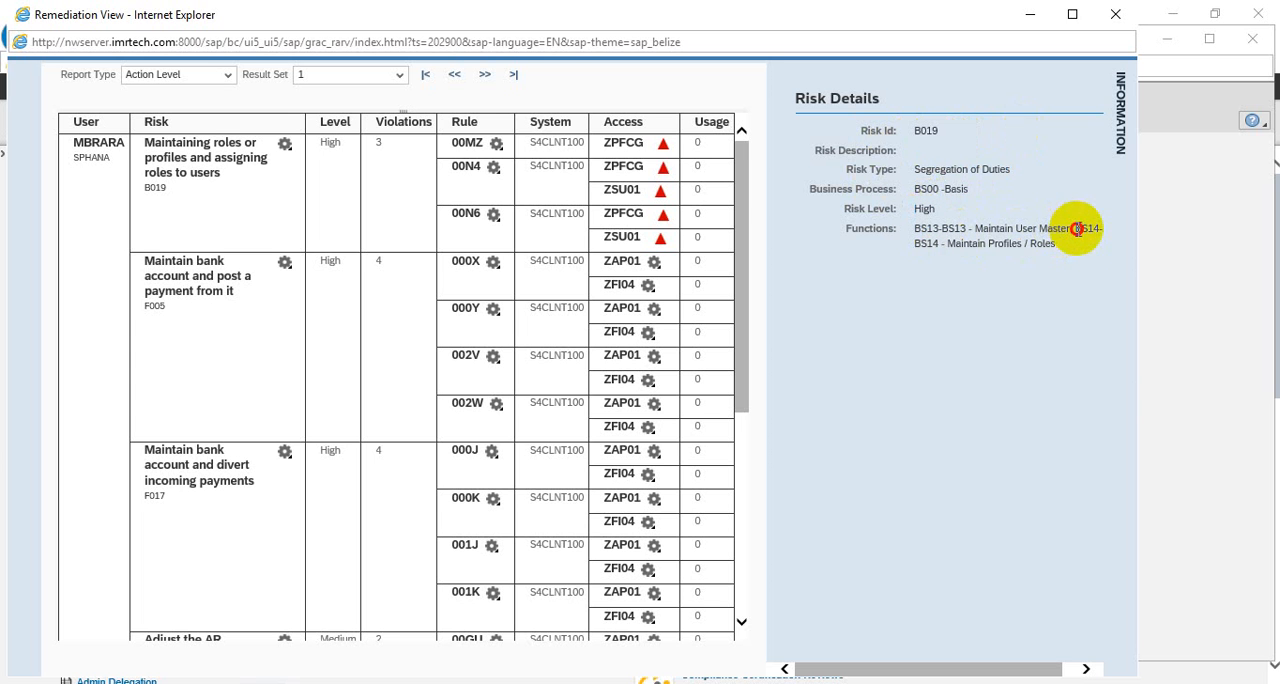
left_click_drag(1077, 229, 1080, 238)
left_click(965, 165)
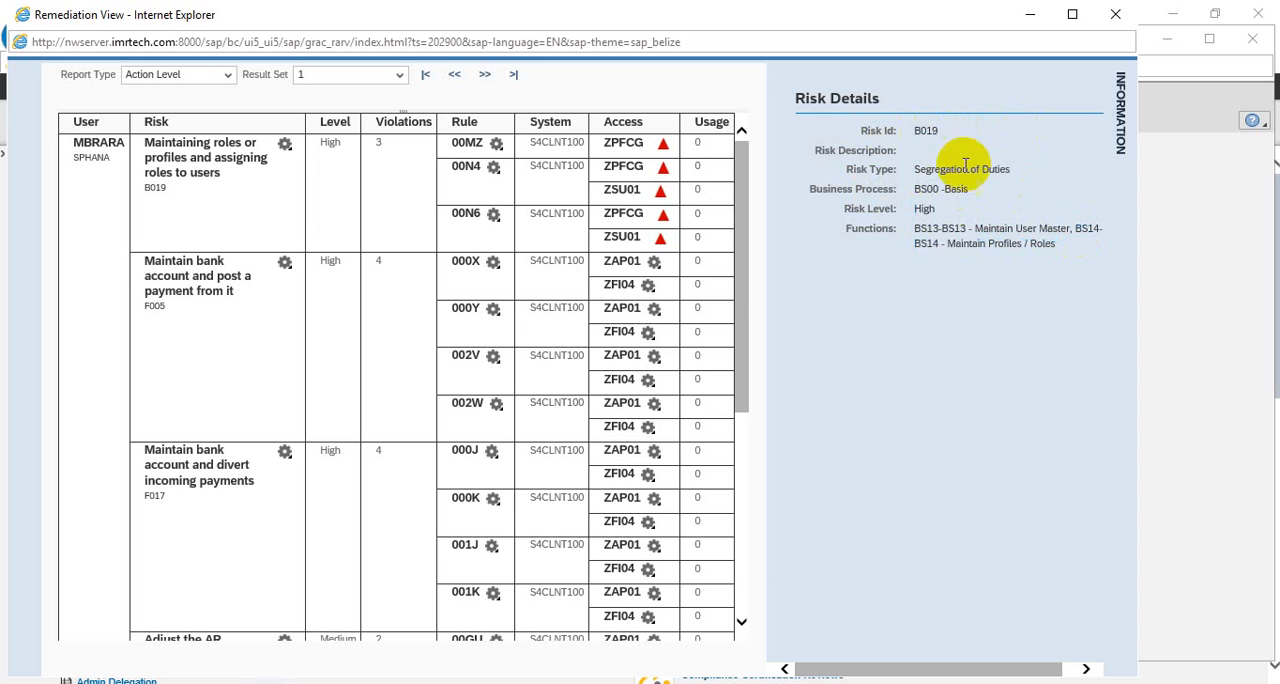
left_click(965, 228)
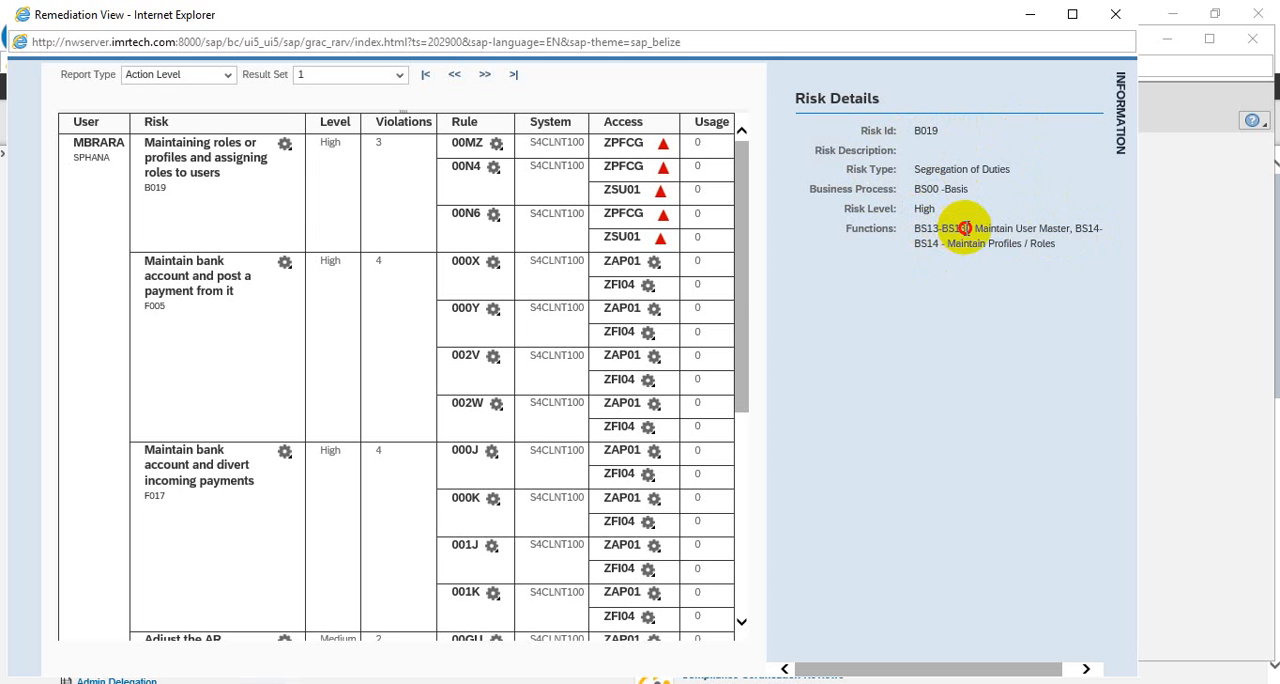
left_click_drag(965, 228, 948, 228)
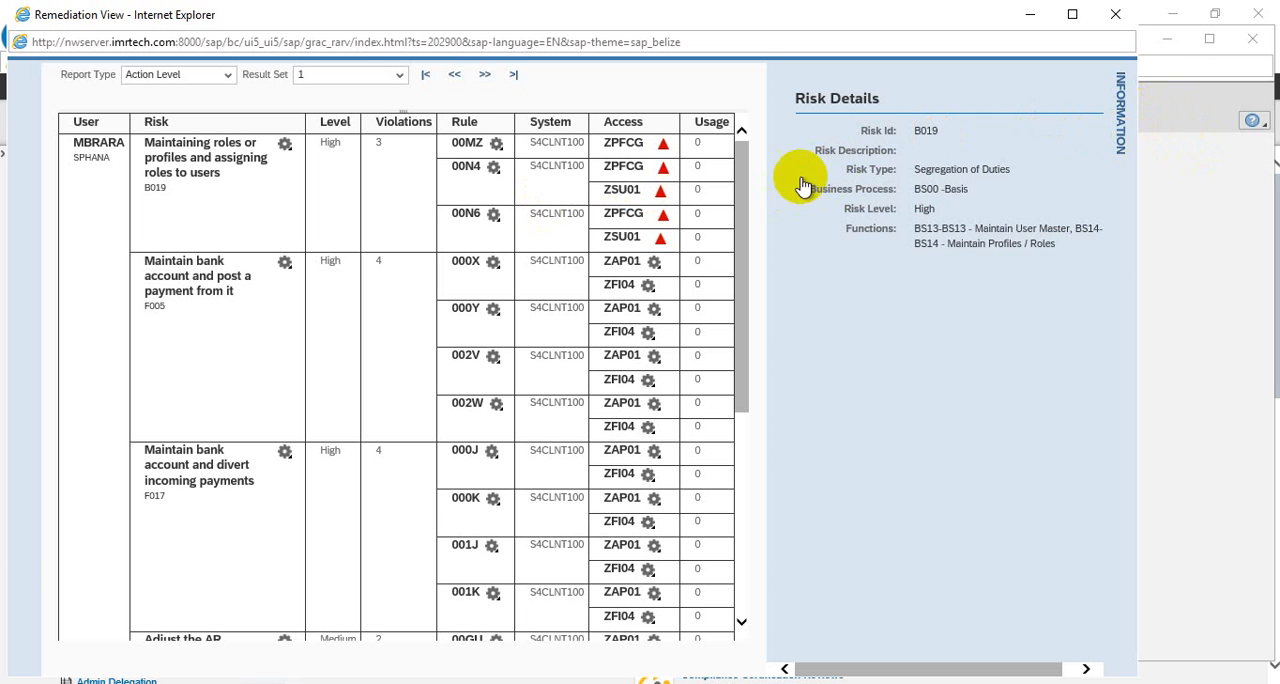
Display the role details of ZPFCG under rule 00MZ and examine its actions and permissions
left_click(624, 143)
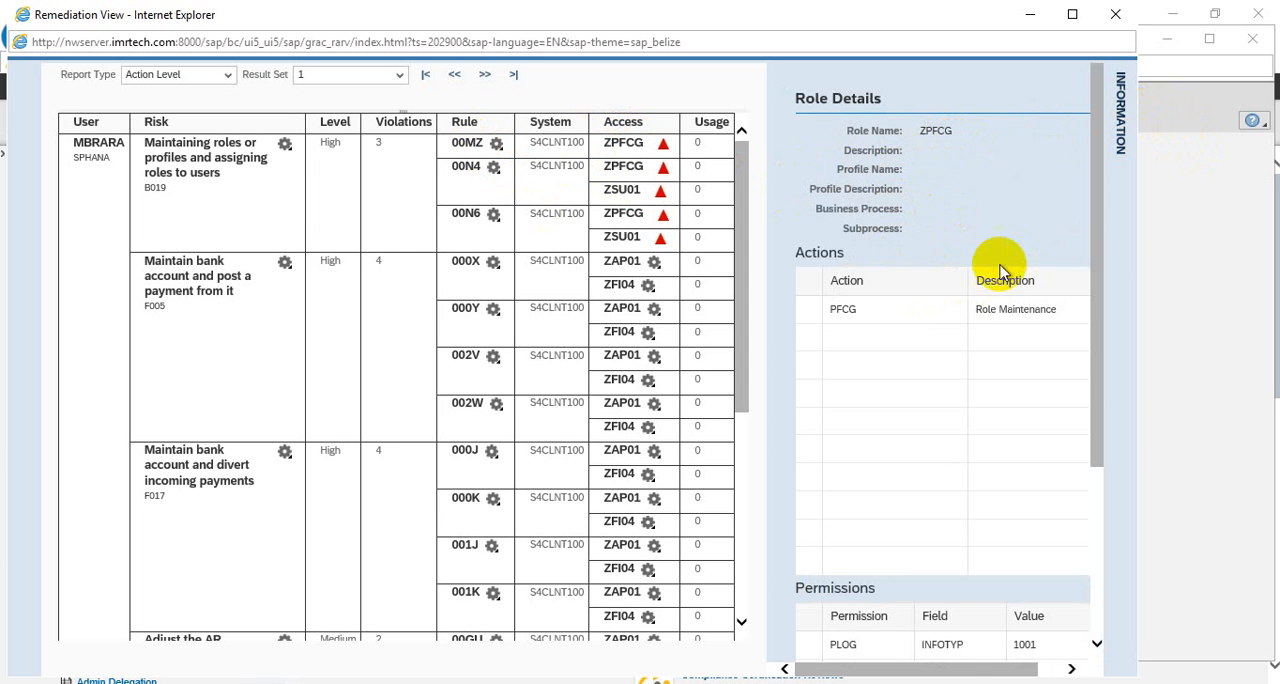
left_click(884, 313)
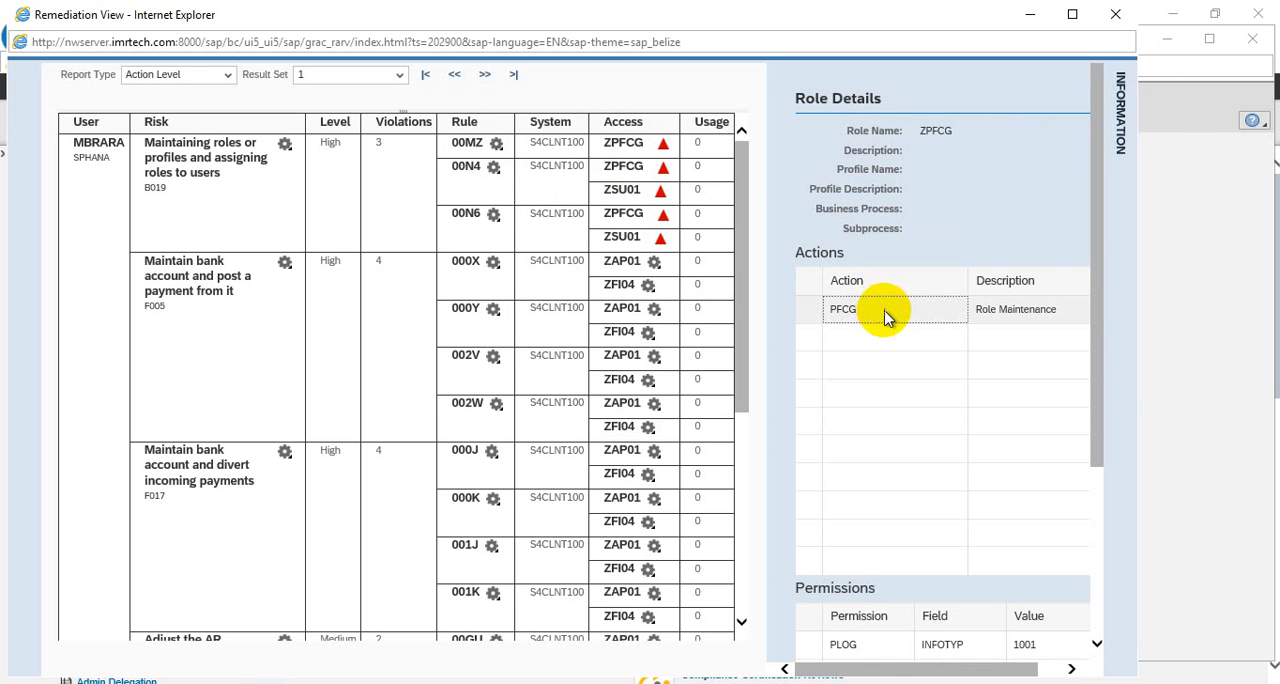
scroll(931, 323, "down", 3)
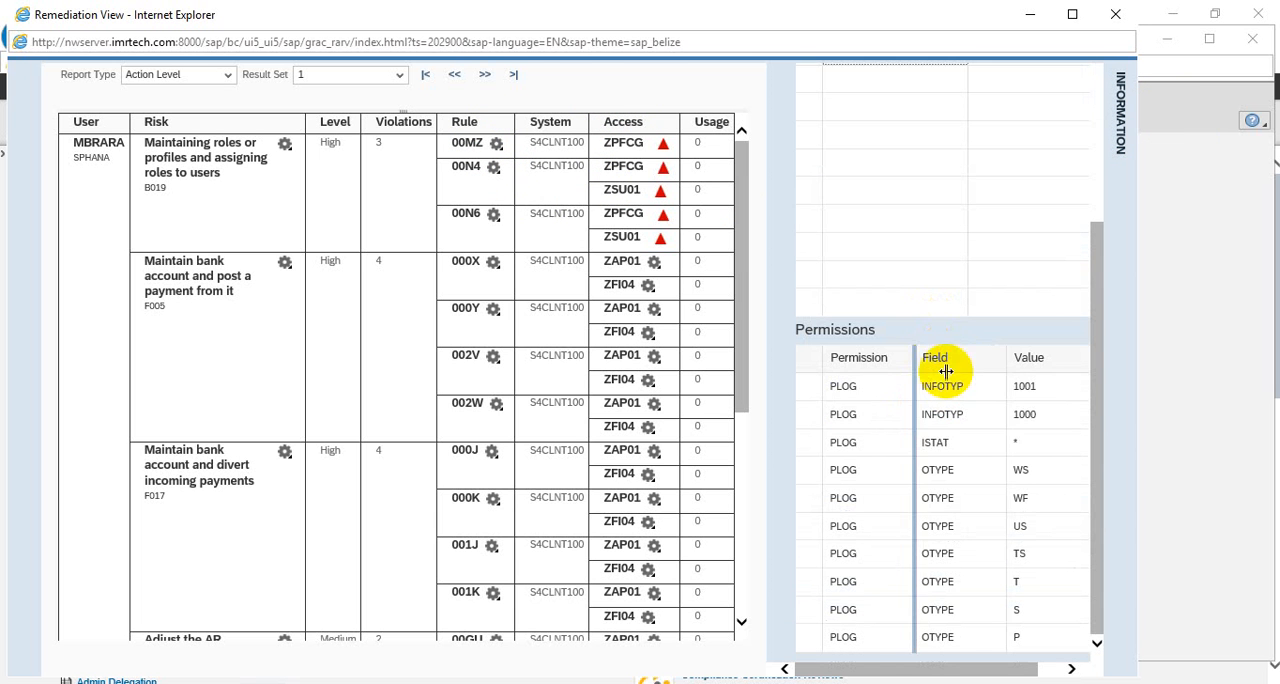
Examine the remaining permissions of role ZPFCG, from PLOG through the S_USER objects
scroll(883, 402, "down", 2)
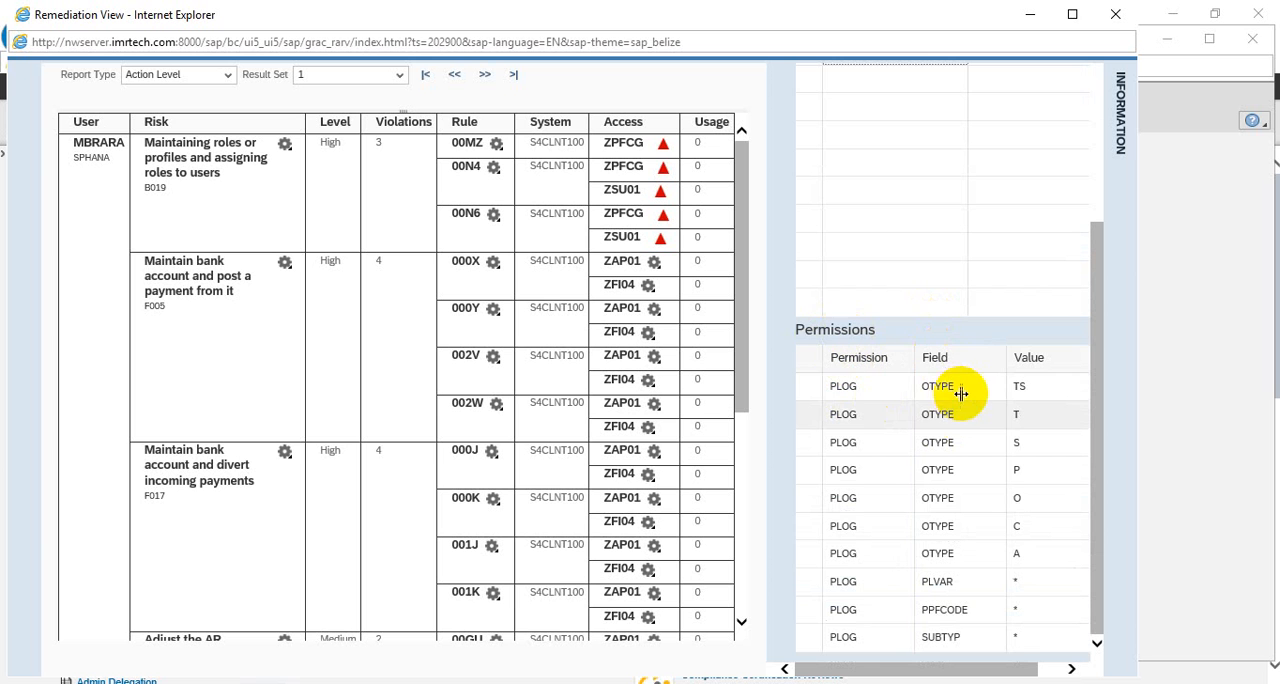
scroll(994, 544, "down", 3)
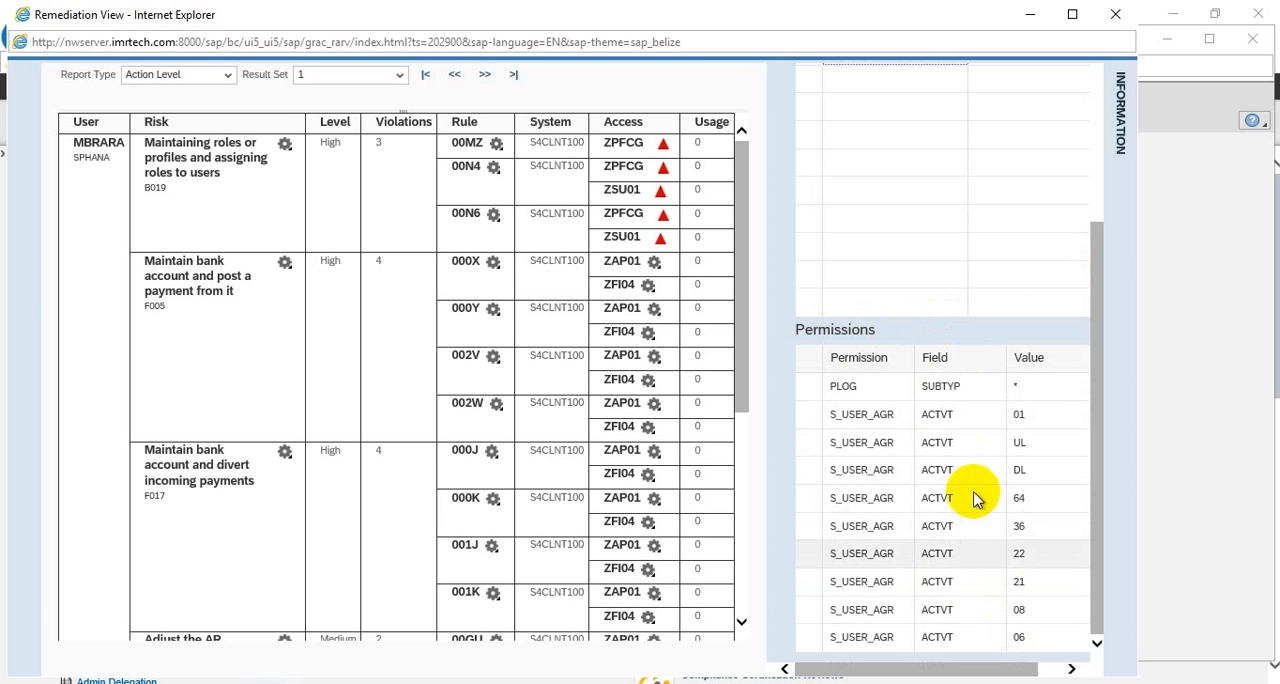
scroll(975, 497, "down", 3)
scroll(1010, 600, "down", 3)
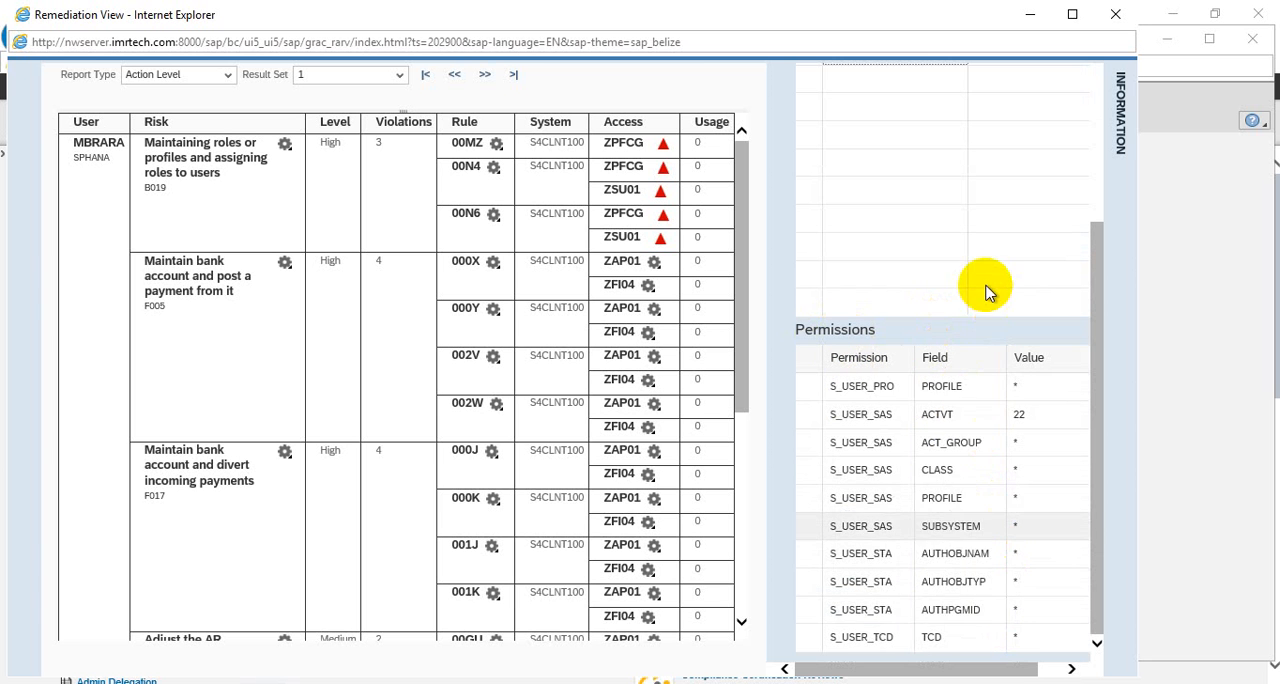
scroll(975, 265, "up", 3)
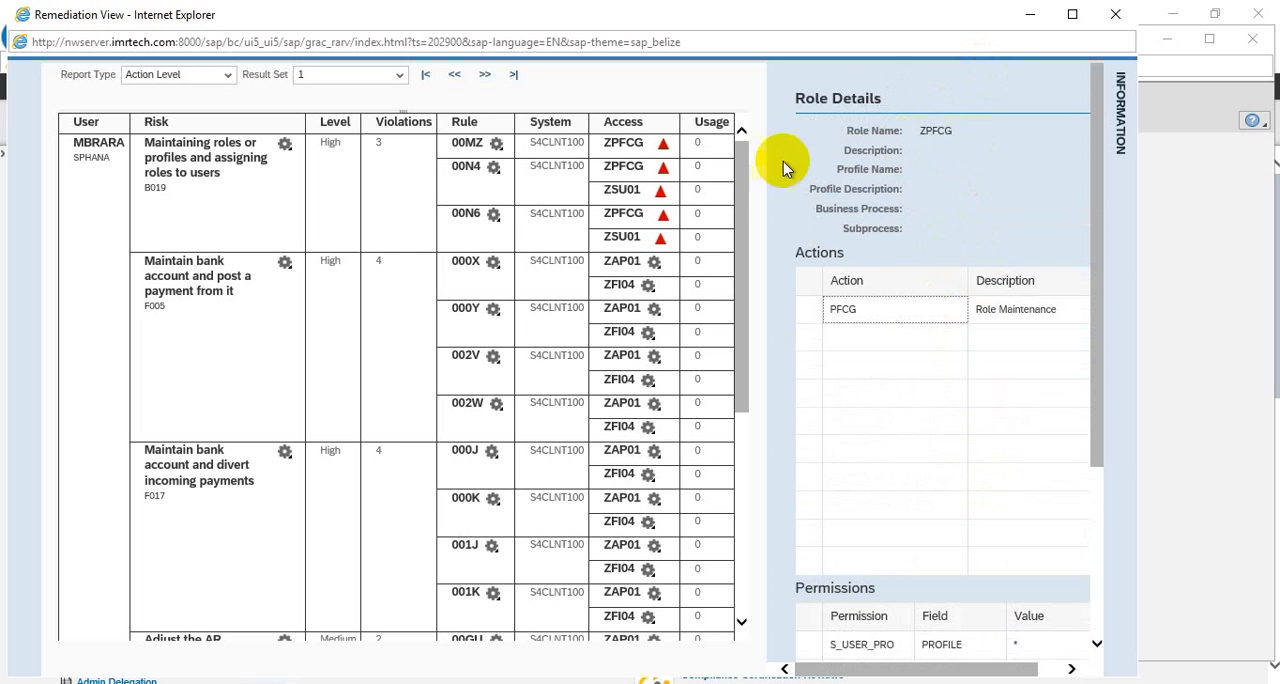
Display the rule details of 00MZ, followed by the role details of its ZPFCG access entry
left_click(465, 146)
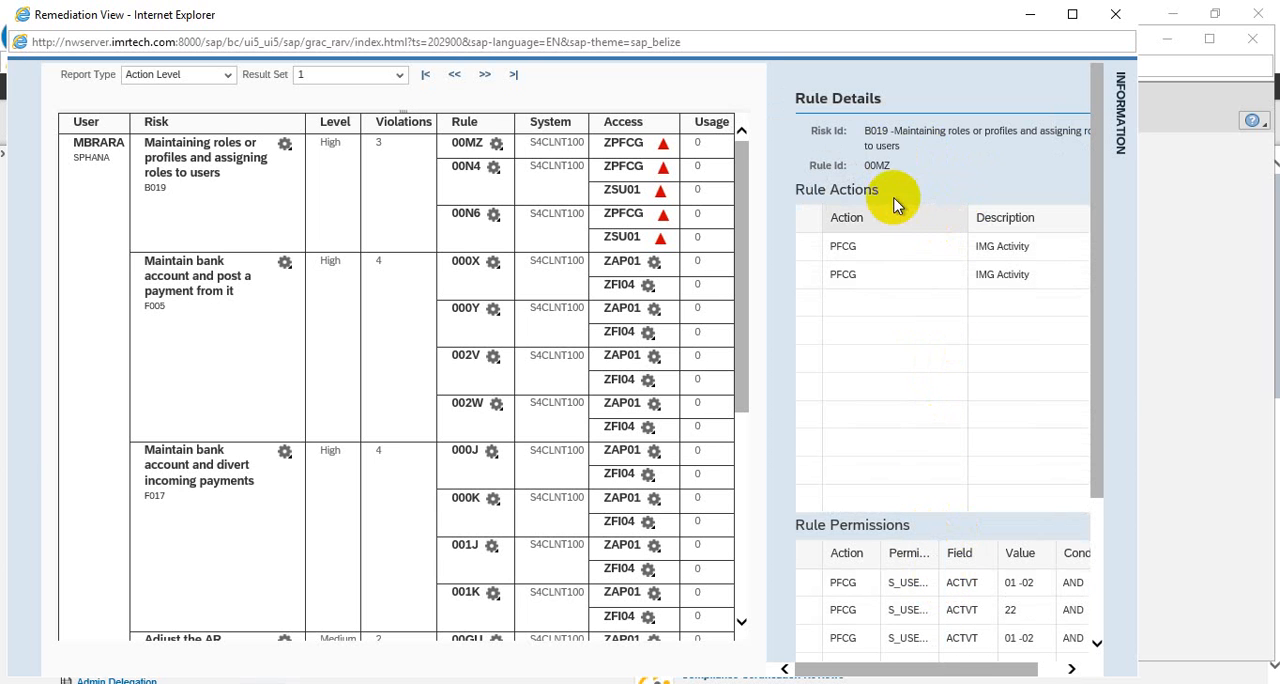
left_click(624, 143)
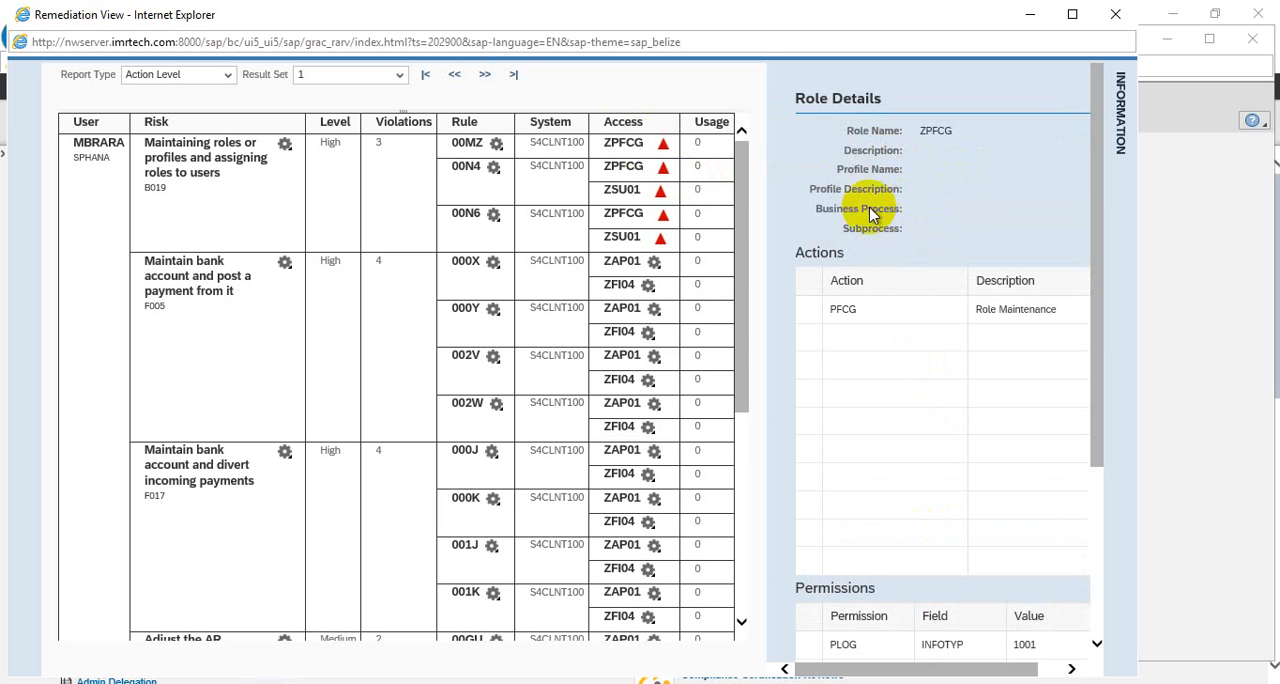
Check the error markers beside roles ZPFCG and ZSU01 under risk B019
mouse_move(660, 152)
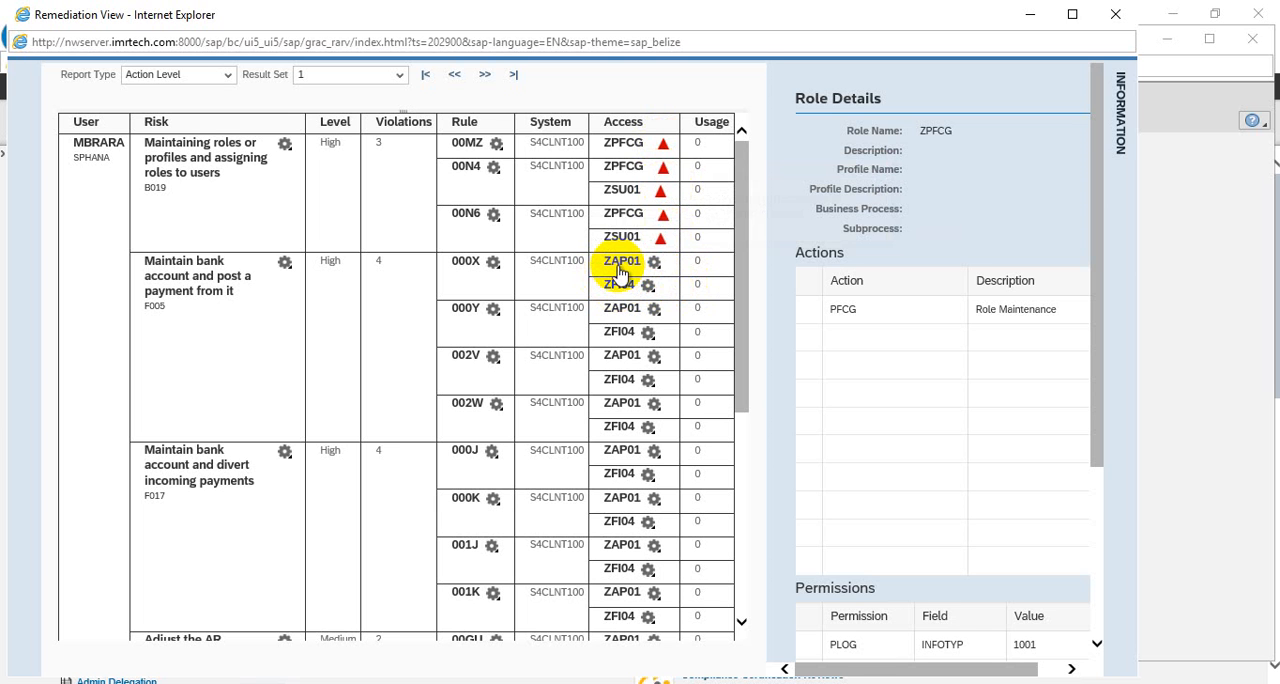
left_click(660, 241)
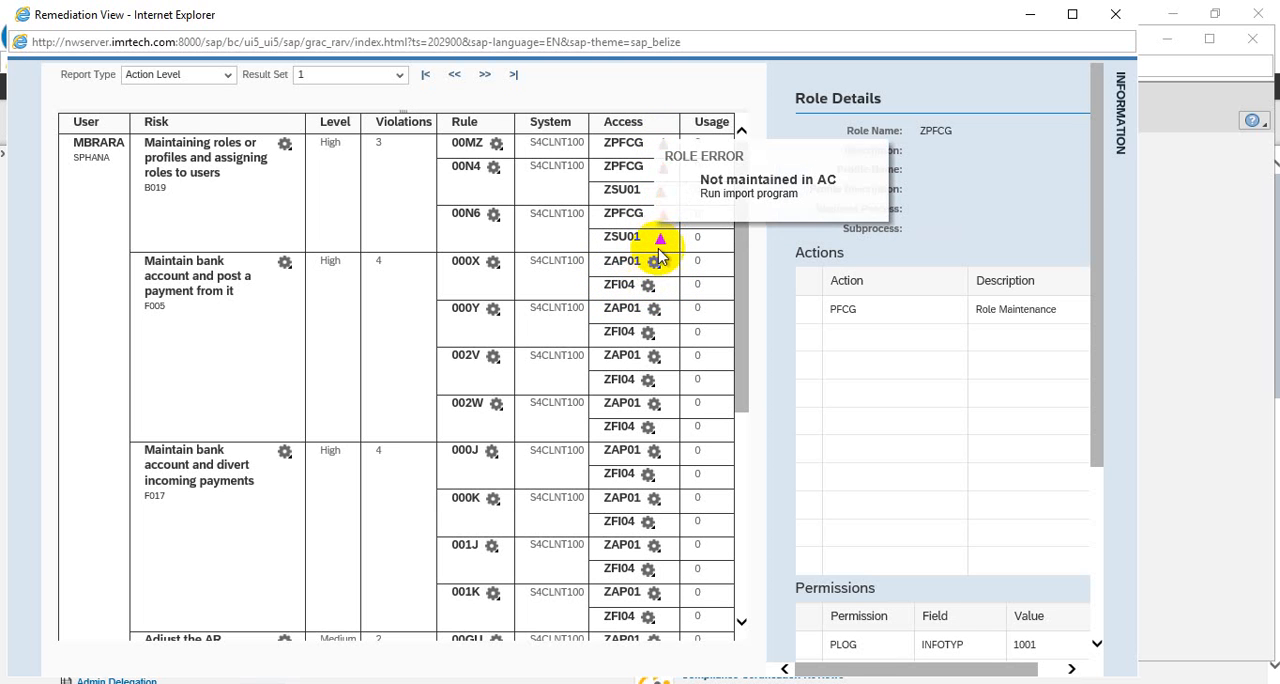
left_click(619, 150)
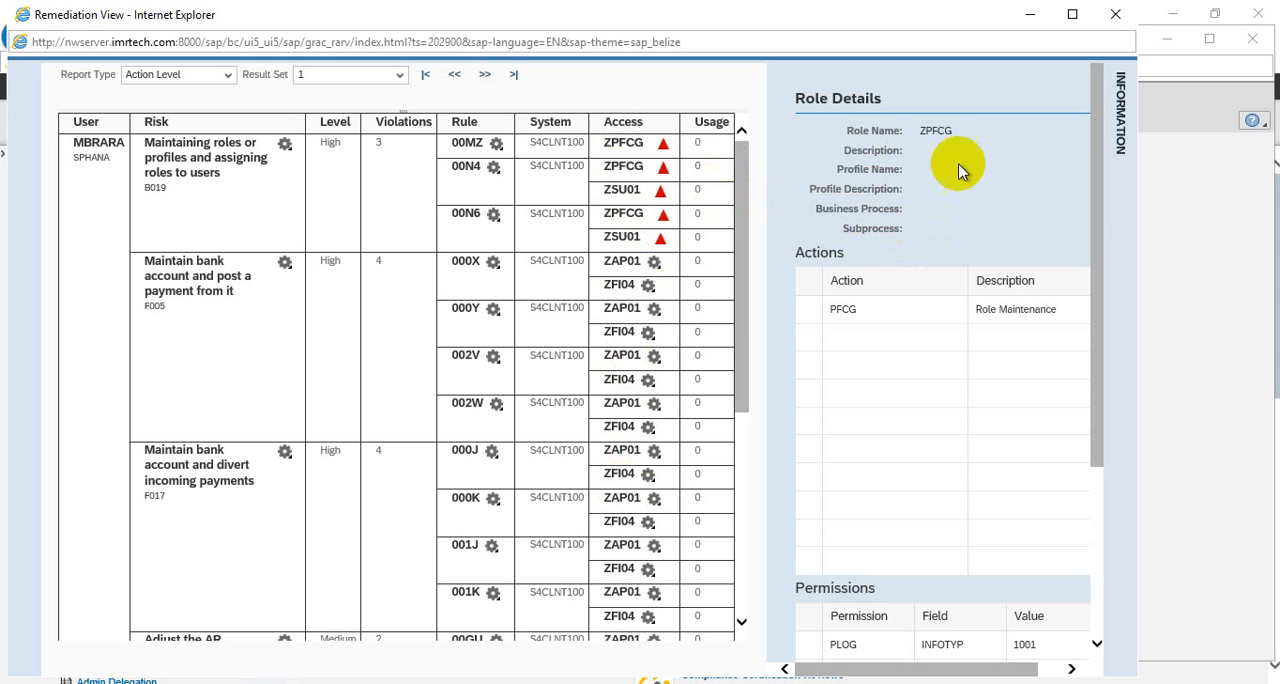
Examine ZAP01's role details under rule 000X, including business process, subprocess, actions and permissions, and collapse the details
left_click(622, 262)
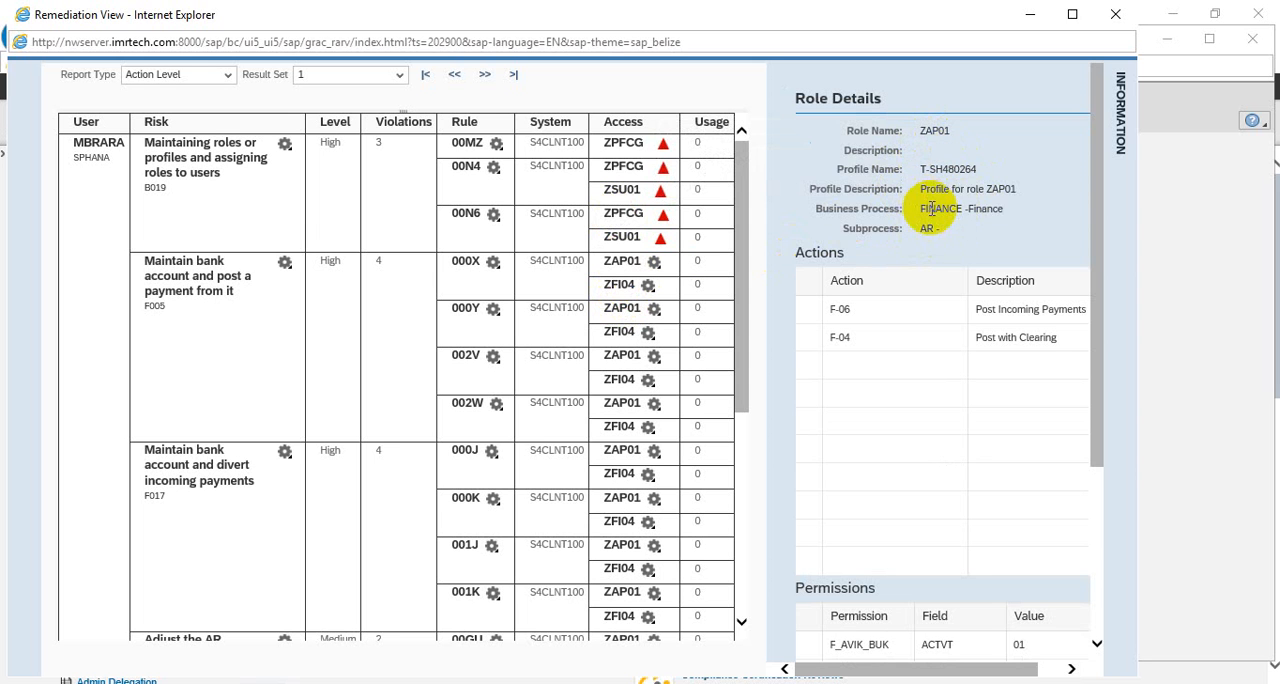
triple_click(1011, 216)
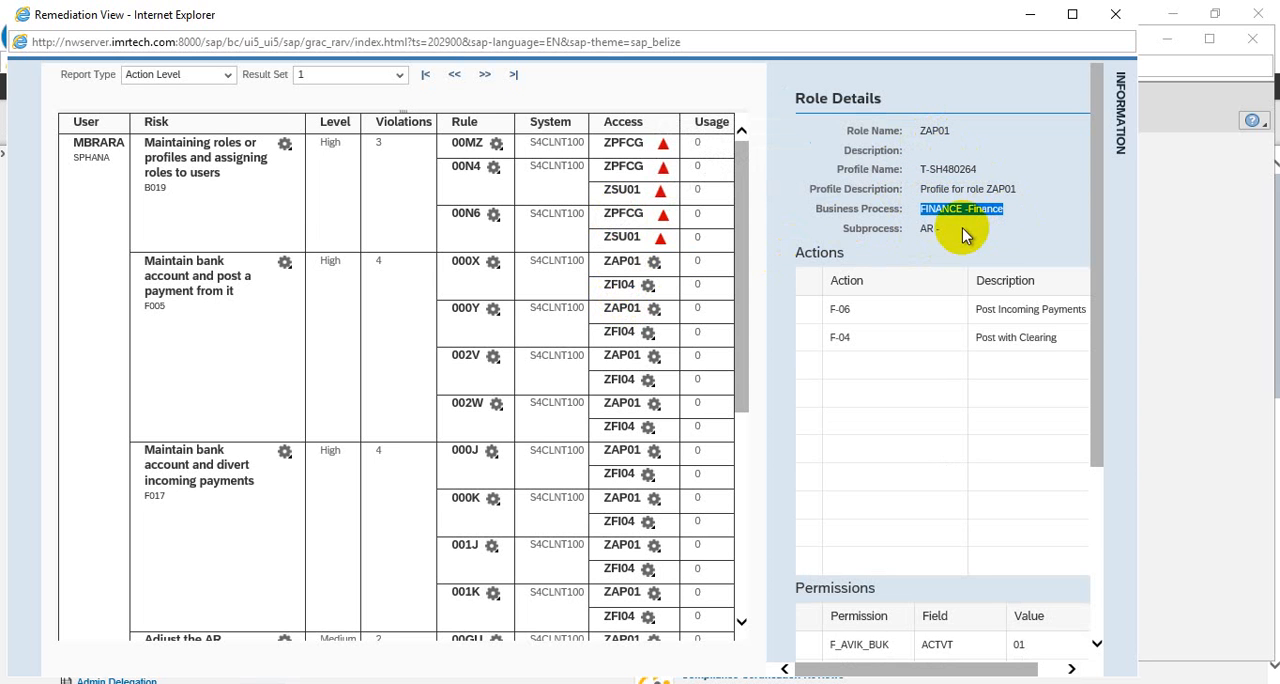
left_click(920, 228)
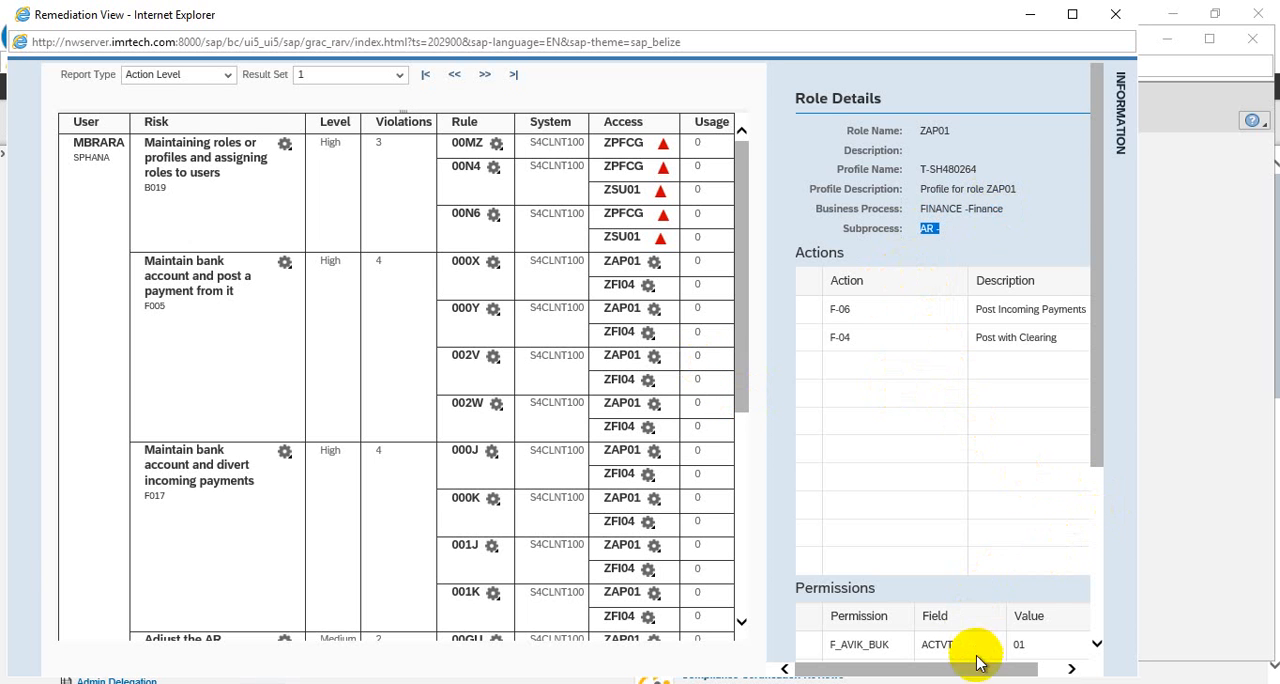
scroll(1057, 149, "down", 3)
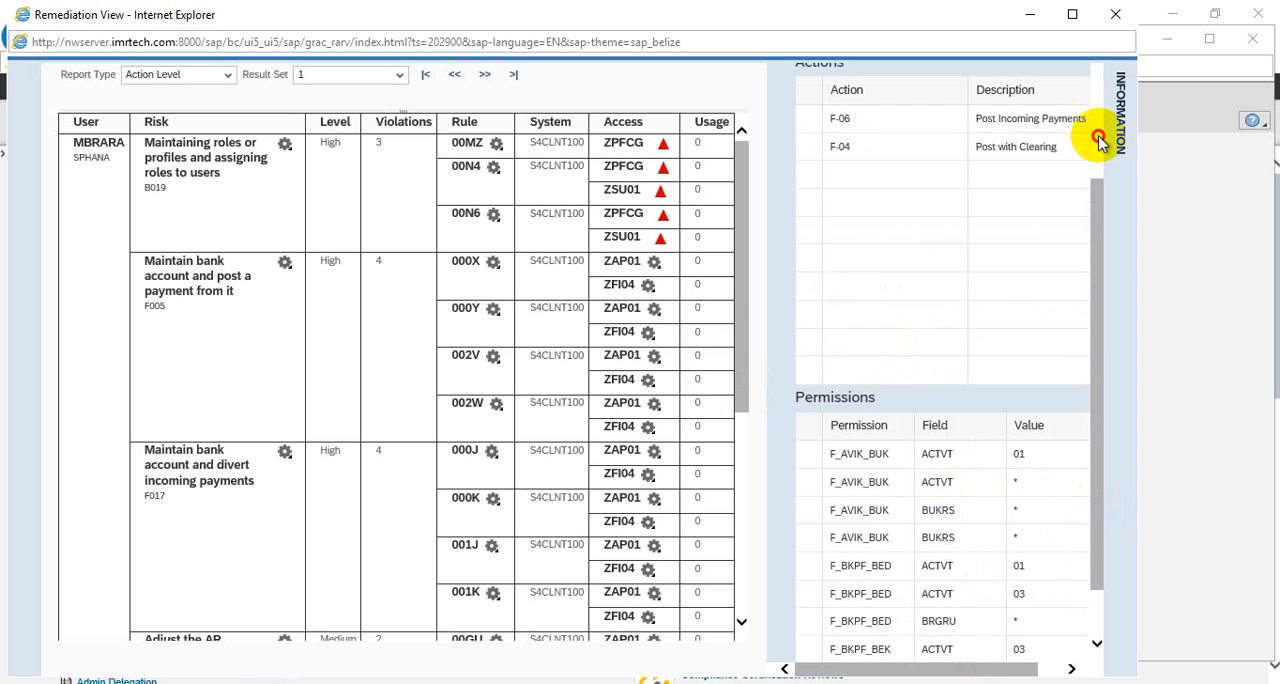
scroll(1098, 143, "up", 3)
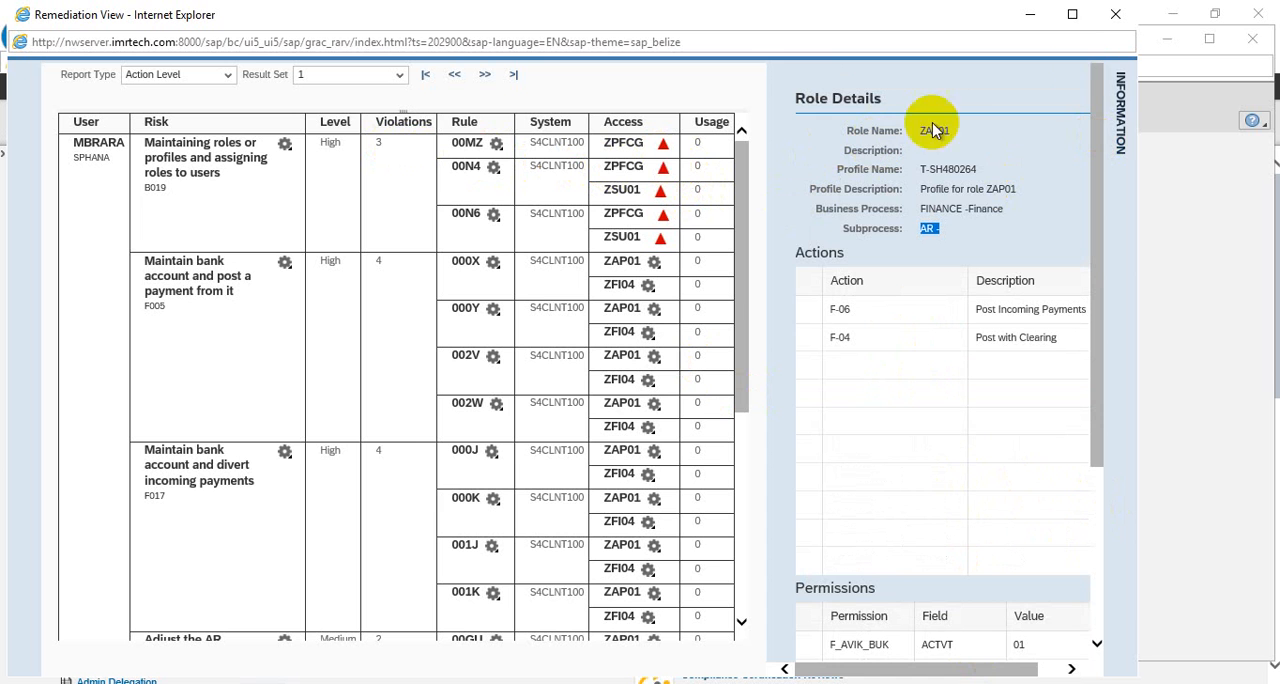
left_click(1121, 110)
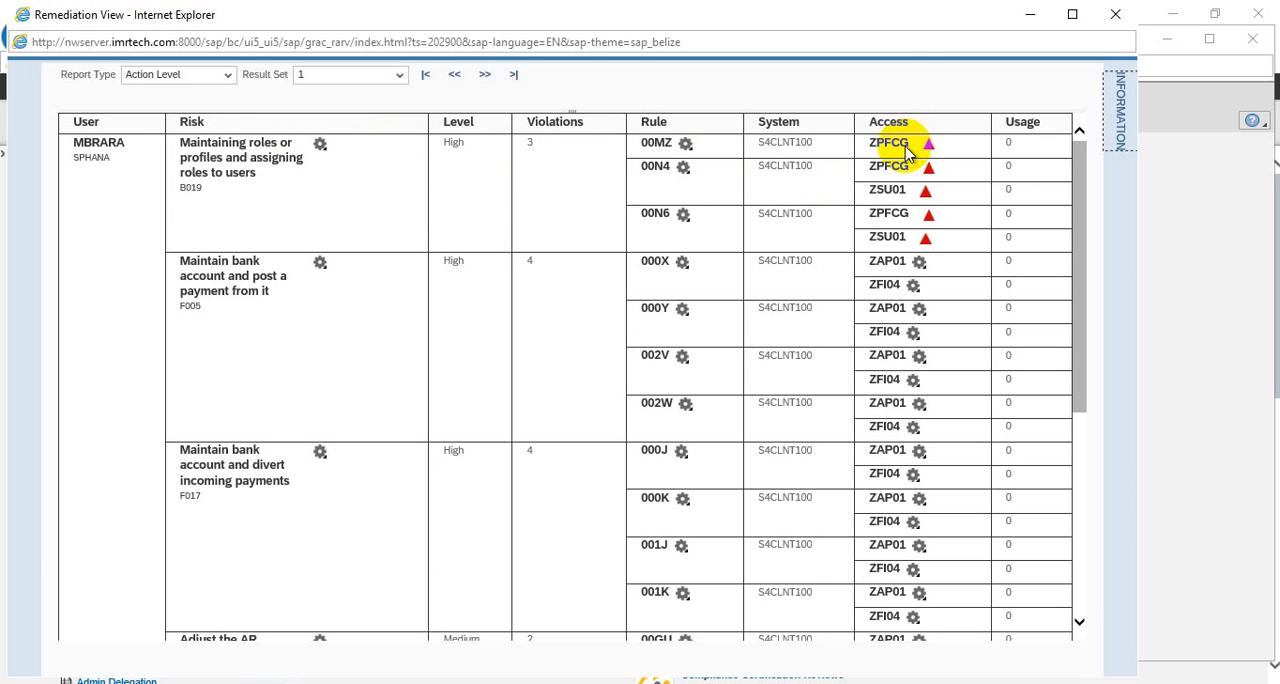
Open the mitigation assignment for risk B019, look up the available control IDs and close it without saving
left_click(321, 147)
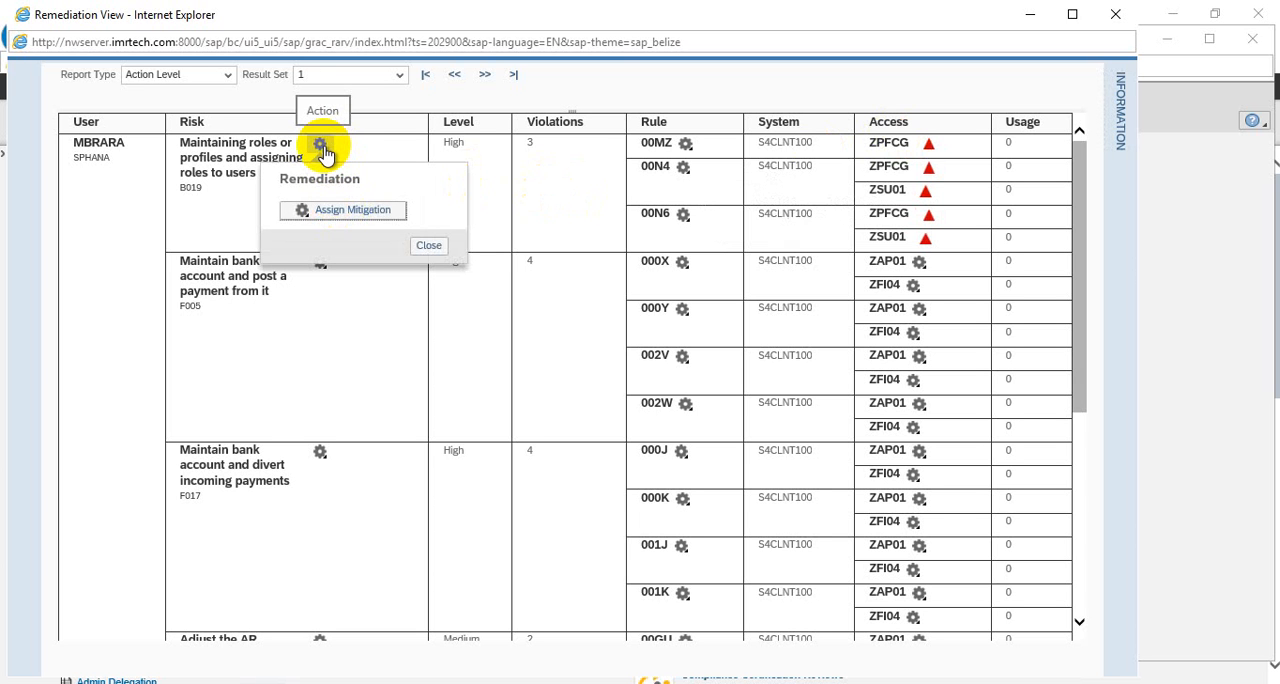
left_click(362, 216)
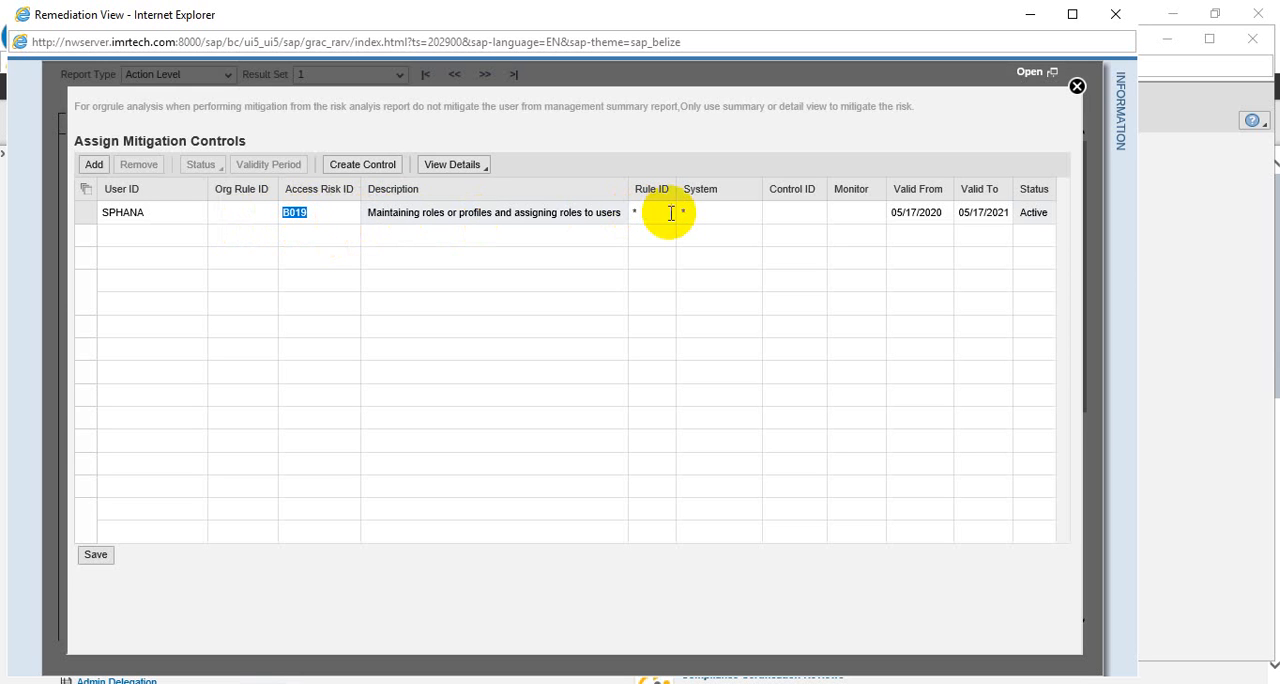
left_click(795, 212)
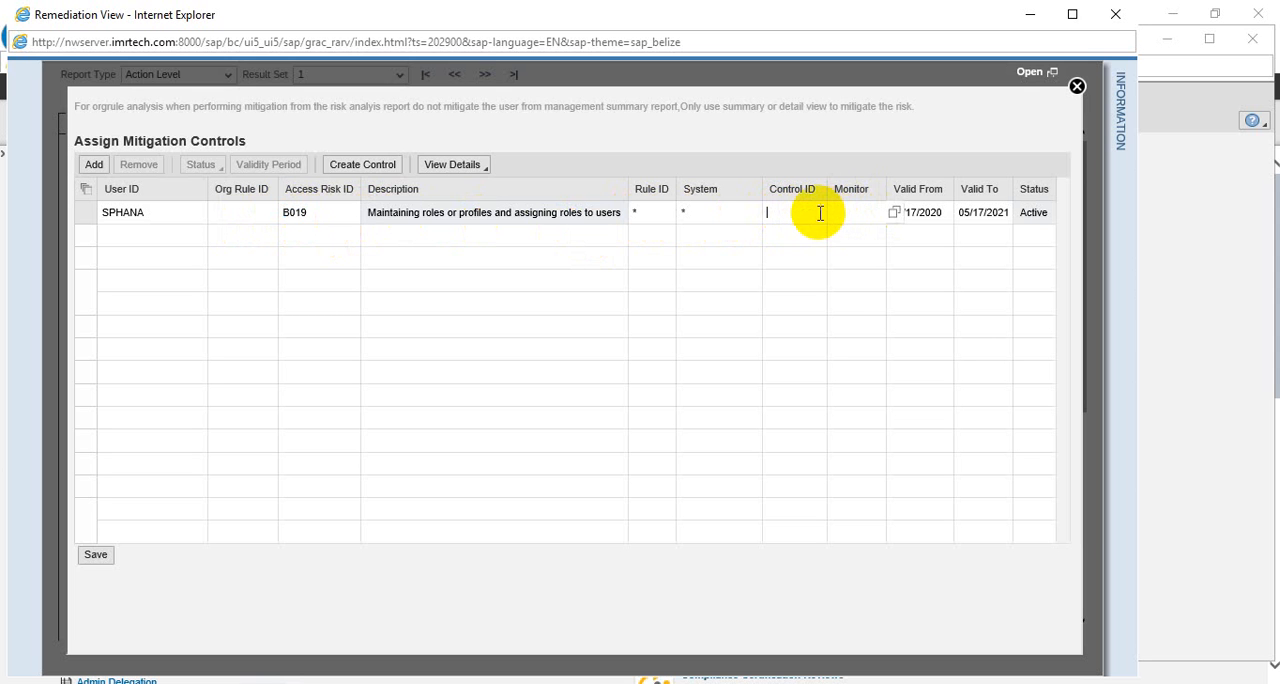
left_click(836, 214)
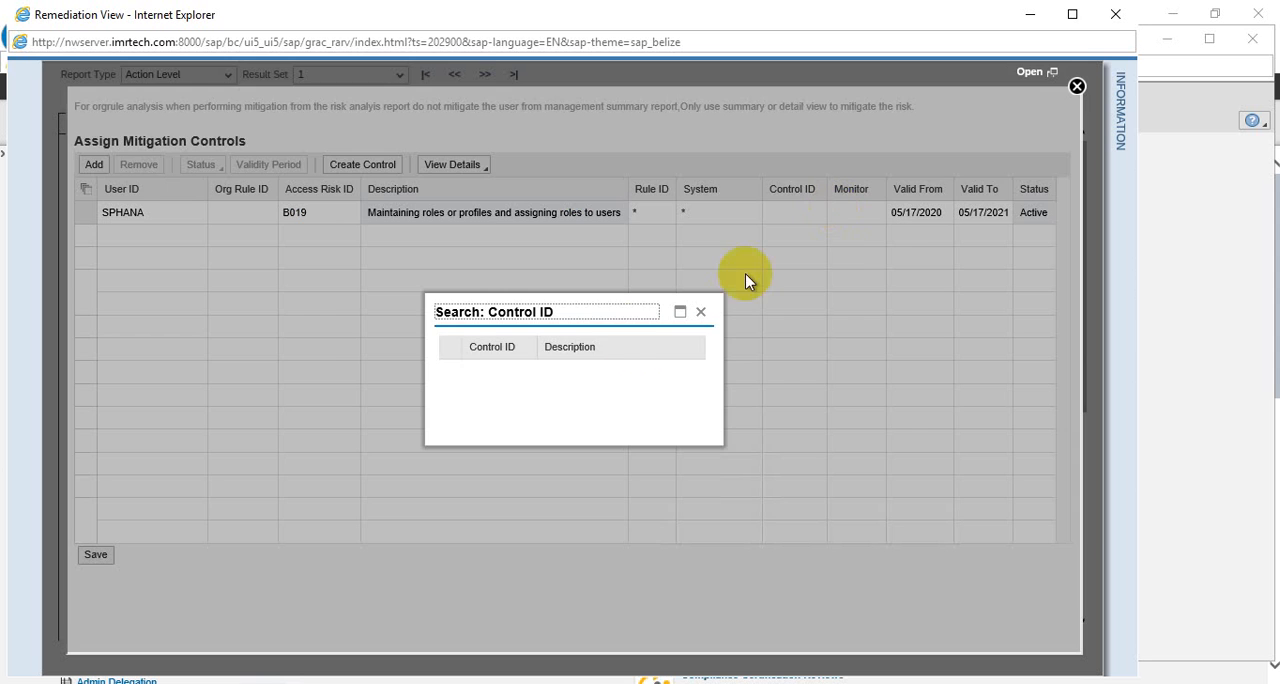
left_click(701, 311)
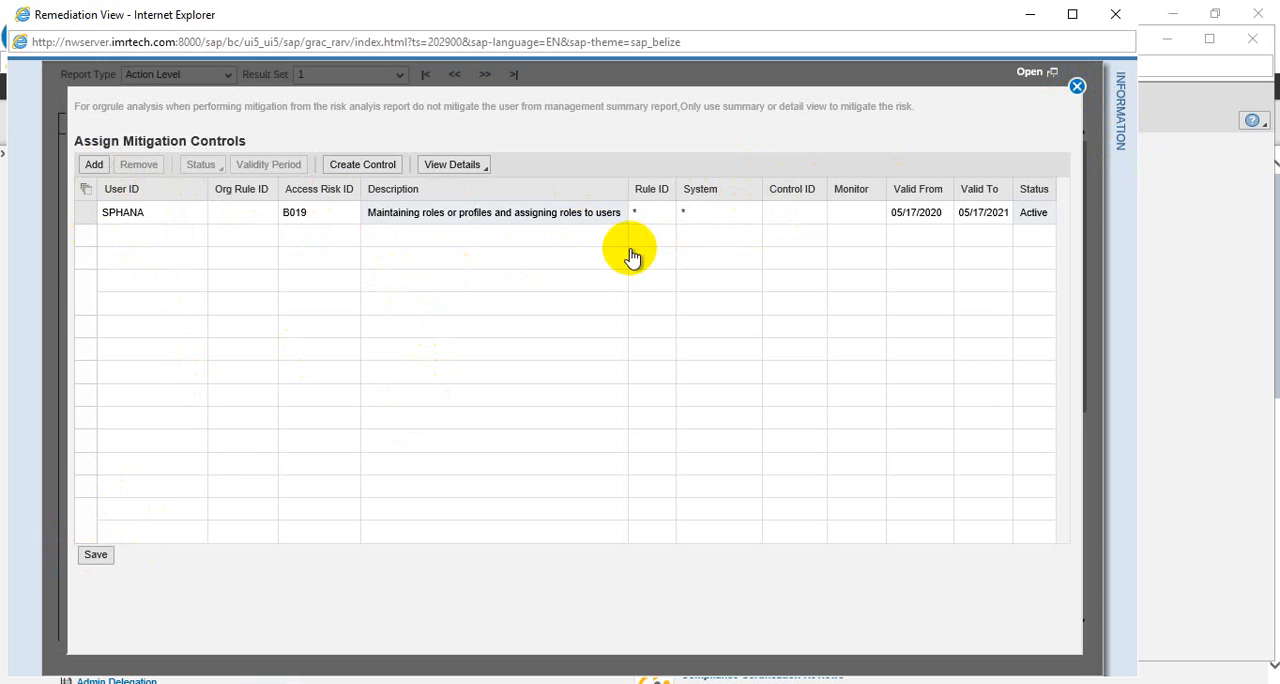
left_click(1077, 88)
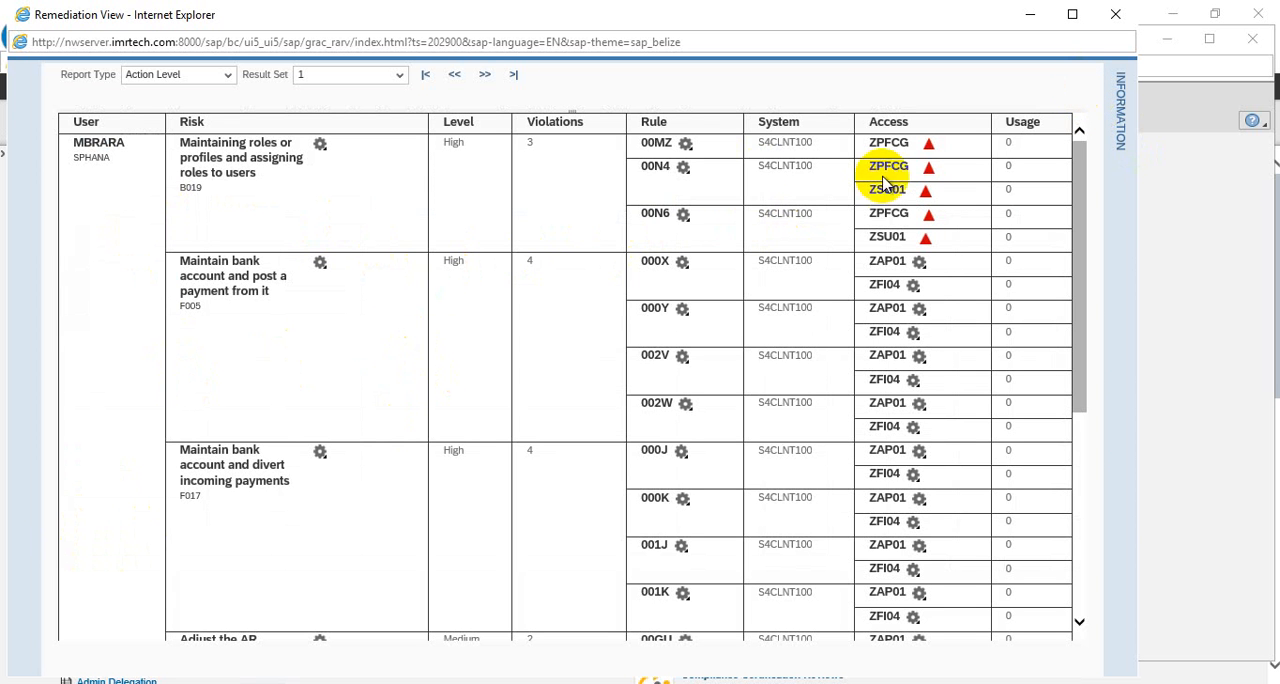
Open the mitigation assignment from rule 00MZ, examine its access risk entry and close it
left_click(686, 146)
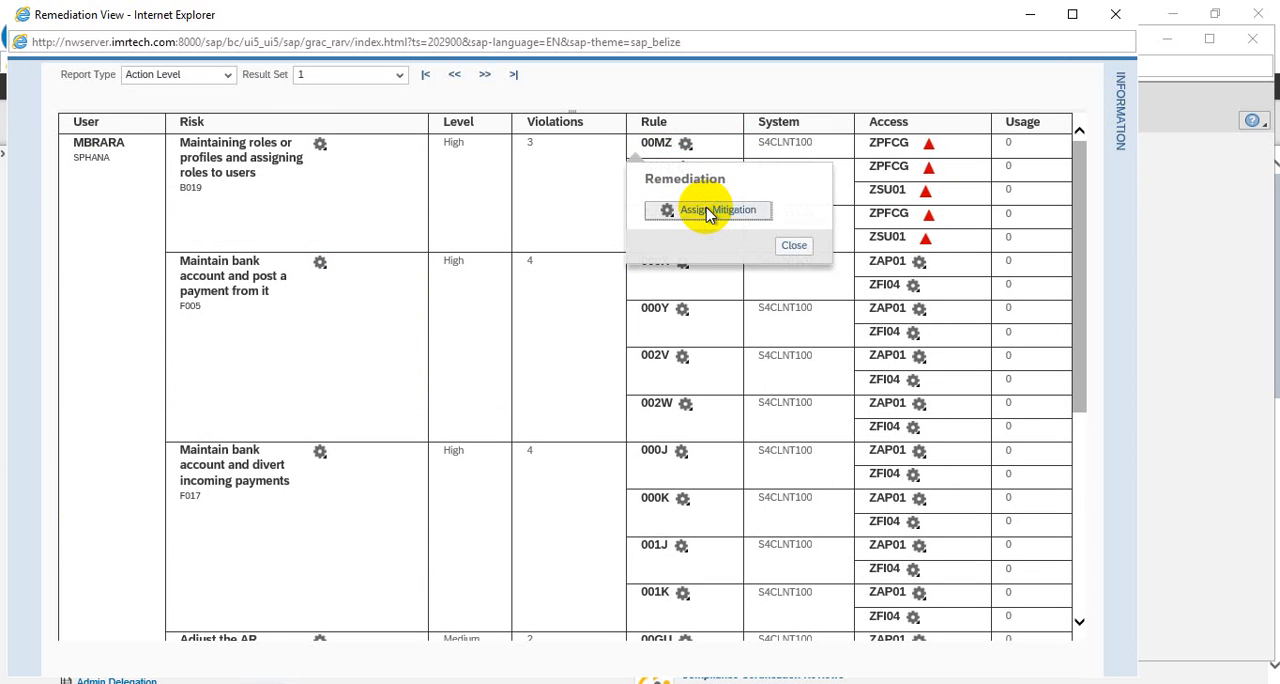
left_click(709, 212)
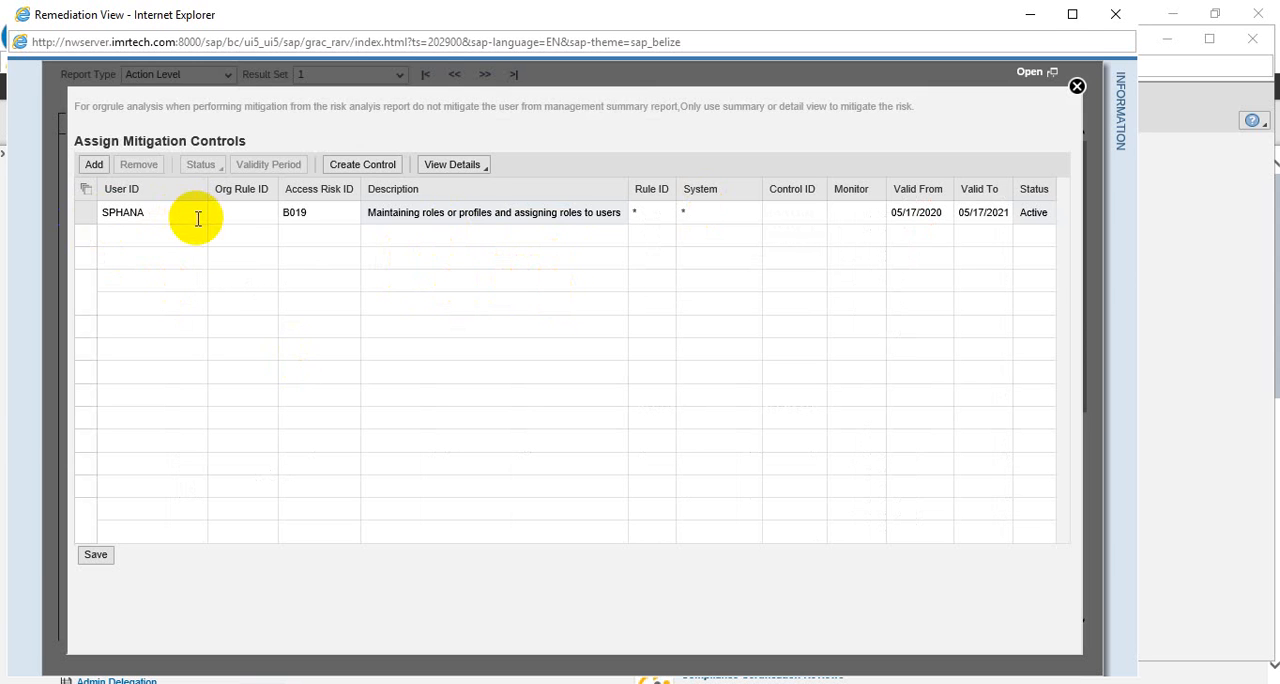
left_click(93, 556)
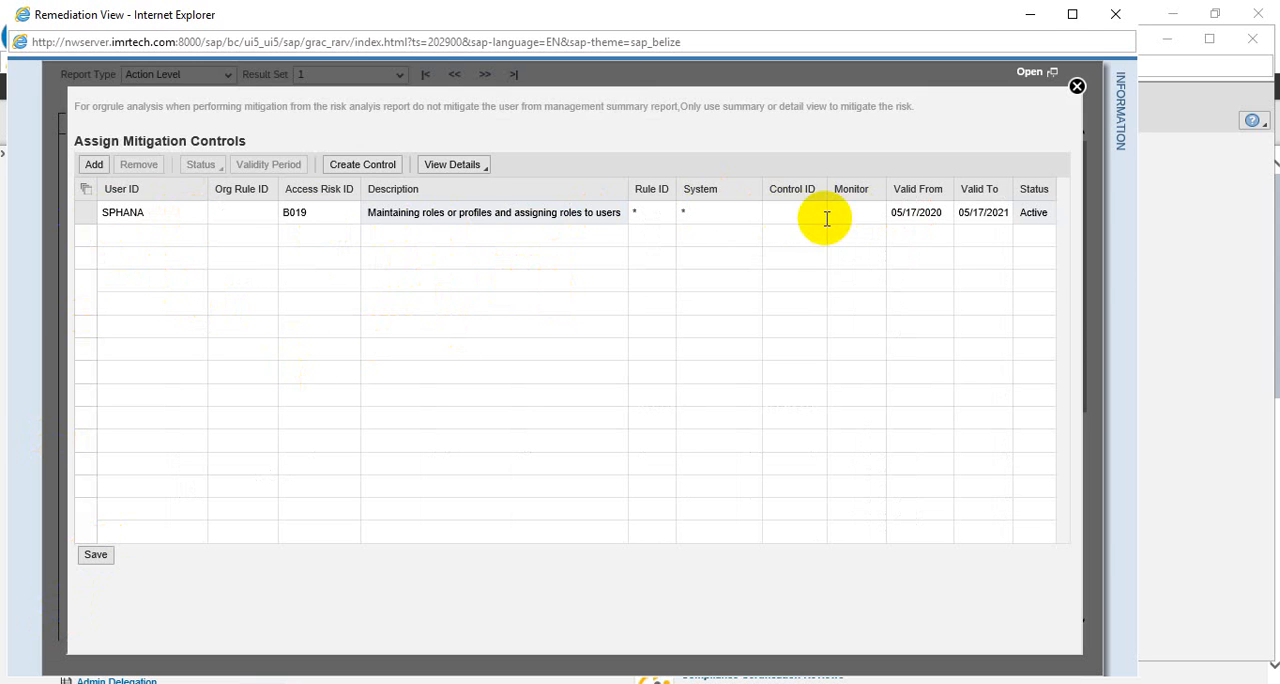
double_click(320, 213)
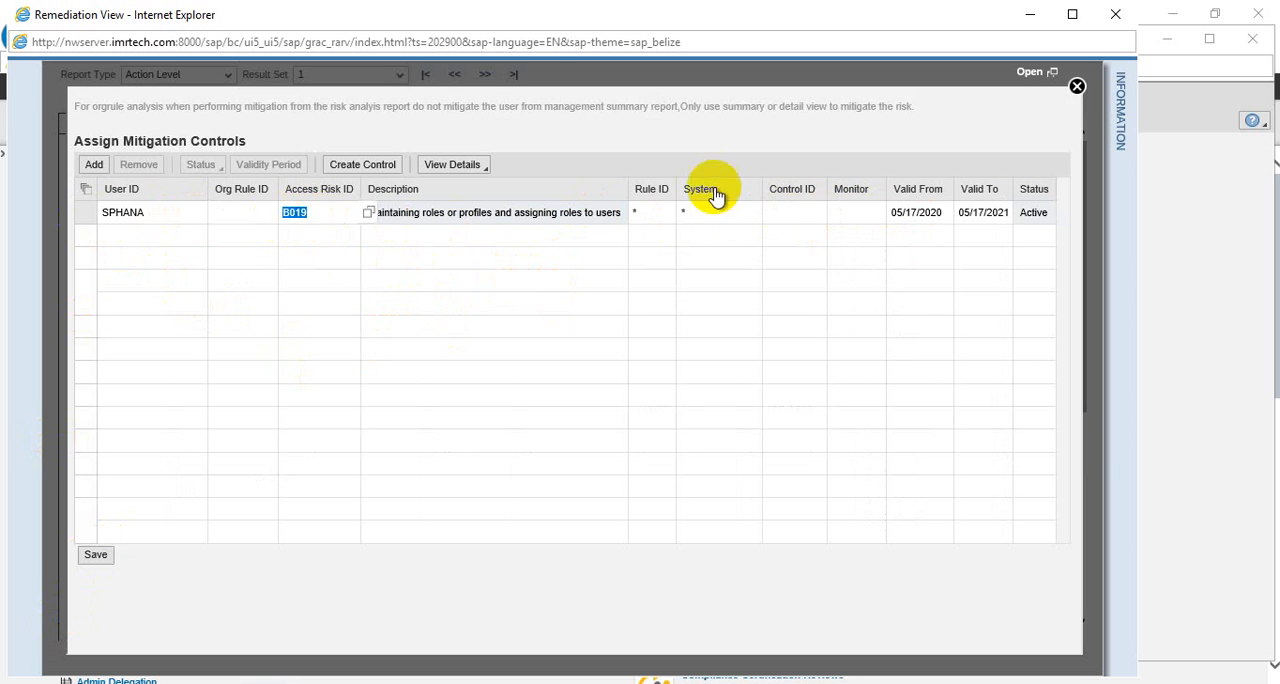
left_click(1077, 89)
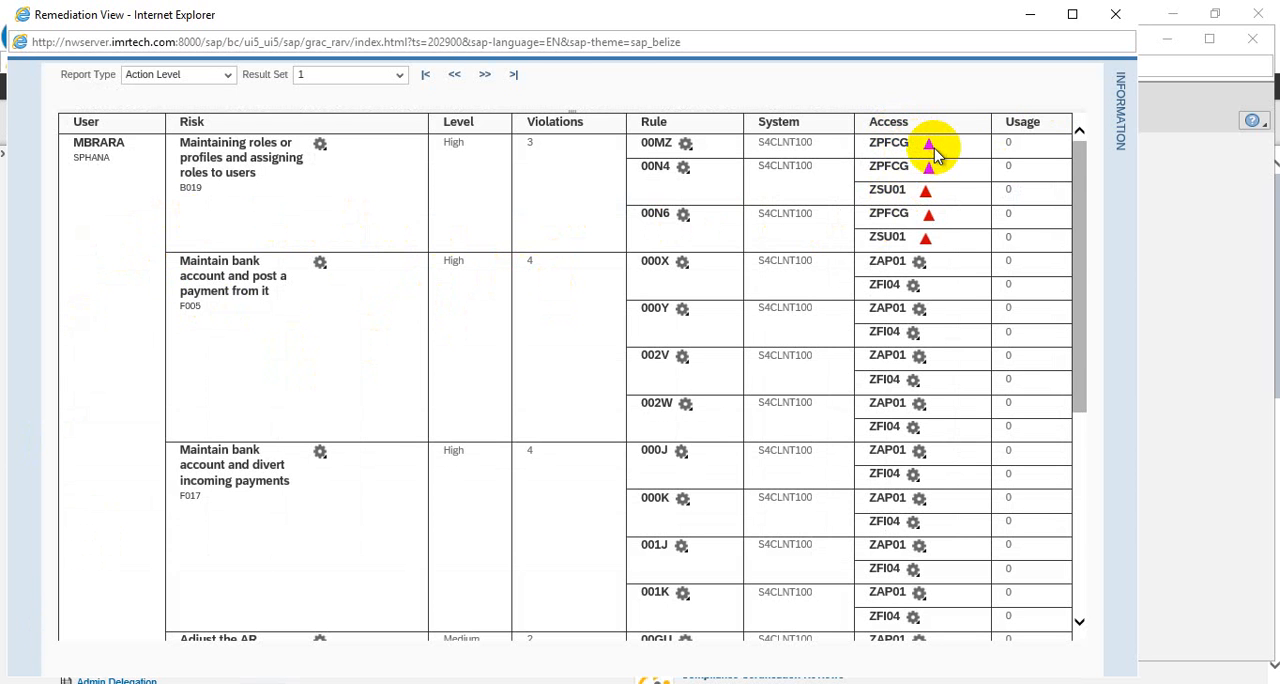
Check the remediation option offered for role ZAP01 under rule 000X and dismiss it
mouse_move(933, 152)
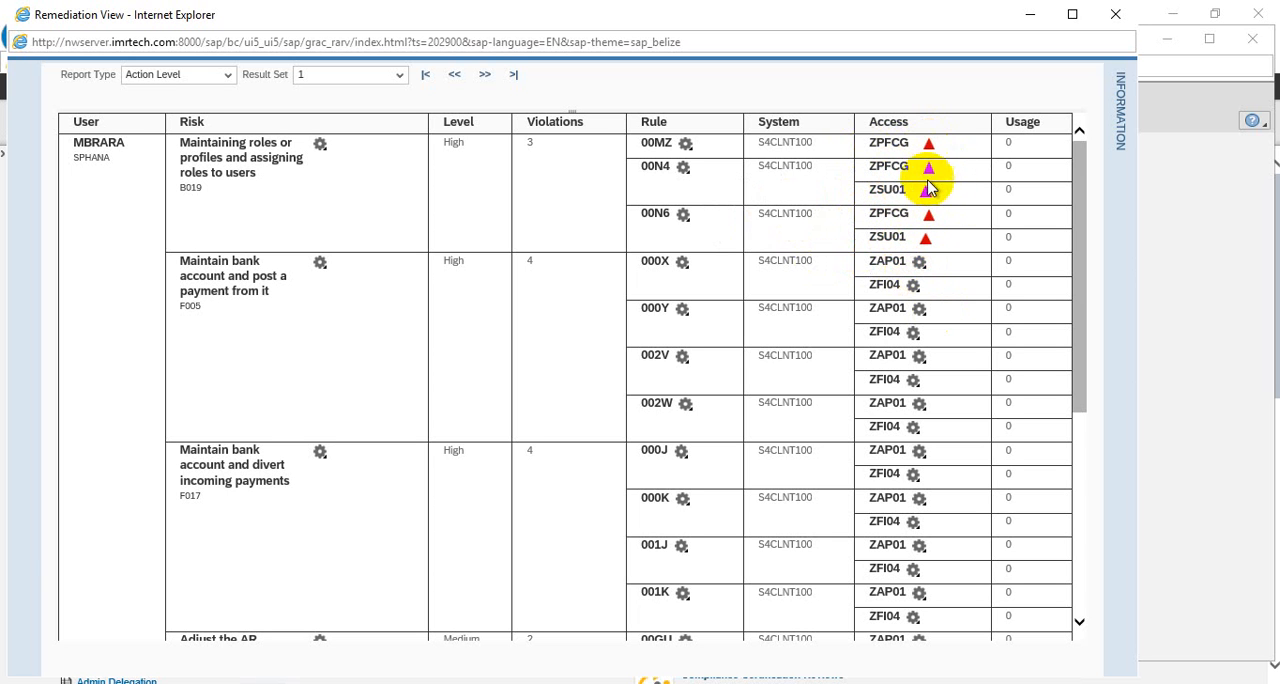
left_click(919, 263)
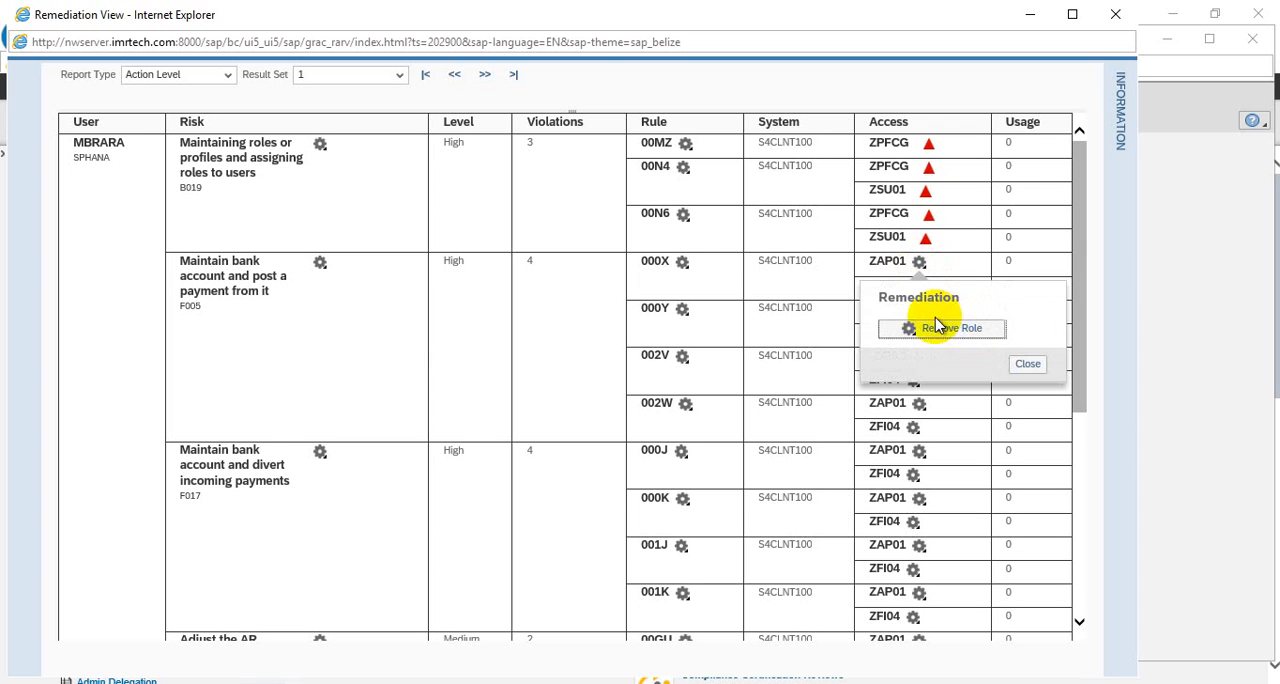
left_click(1031, 365)
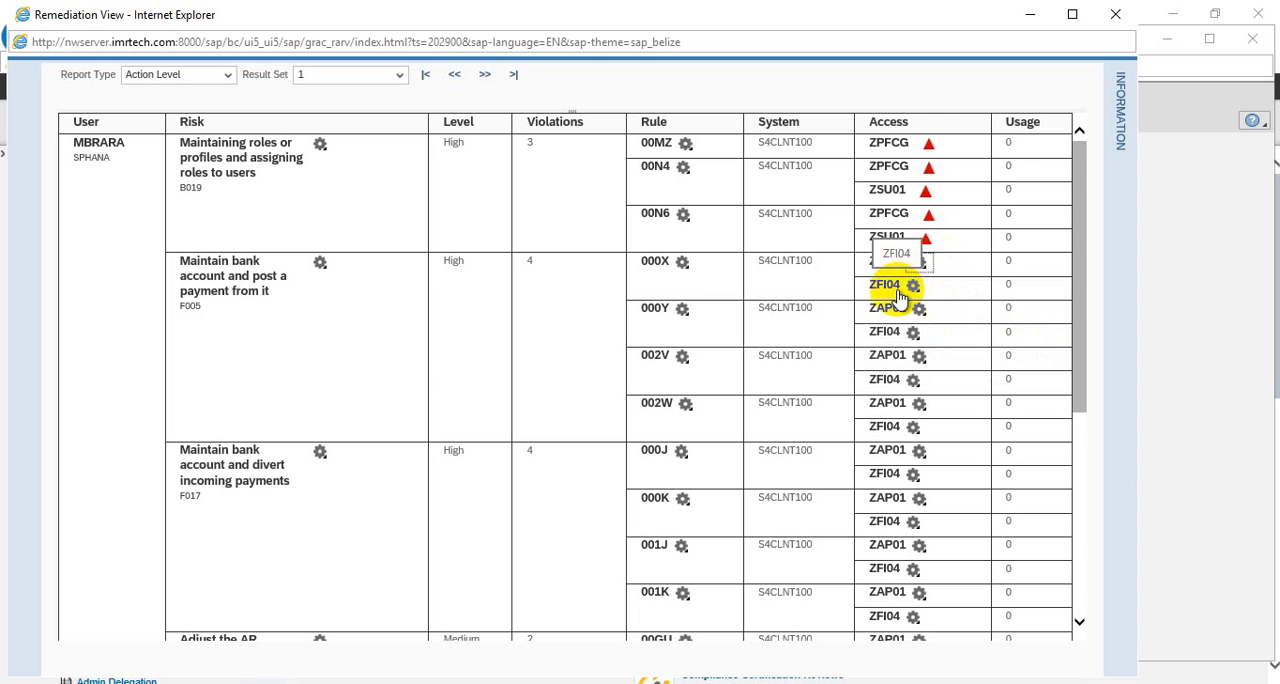
Start removing role ZFI04 under rule 000X and decline the removal
left_click(913, 287)
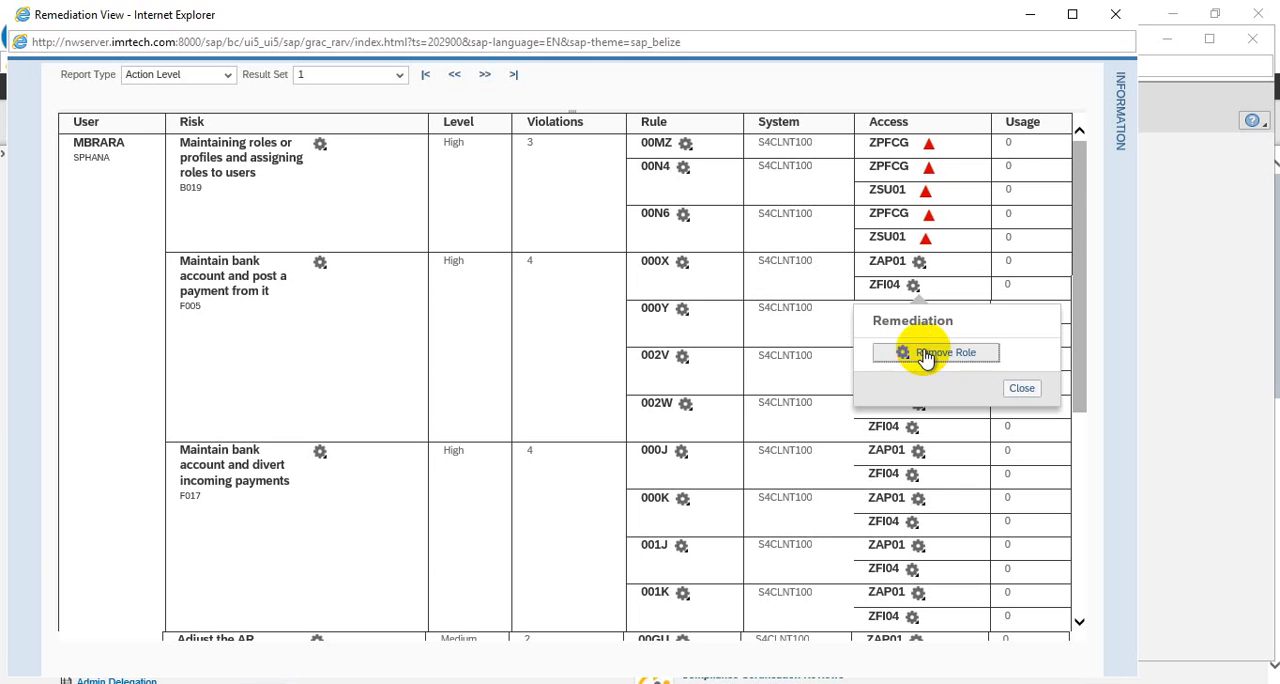
left_click(926, 354)
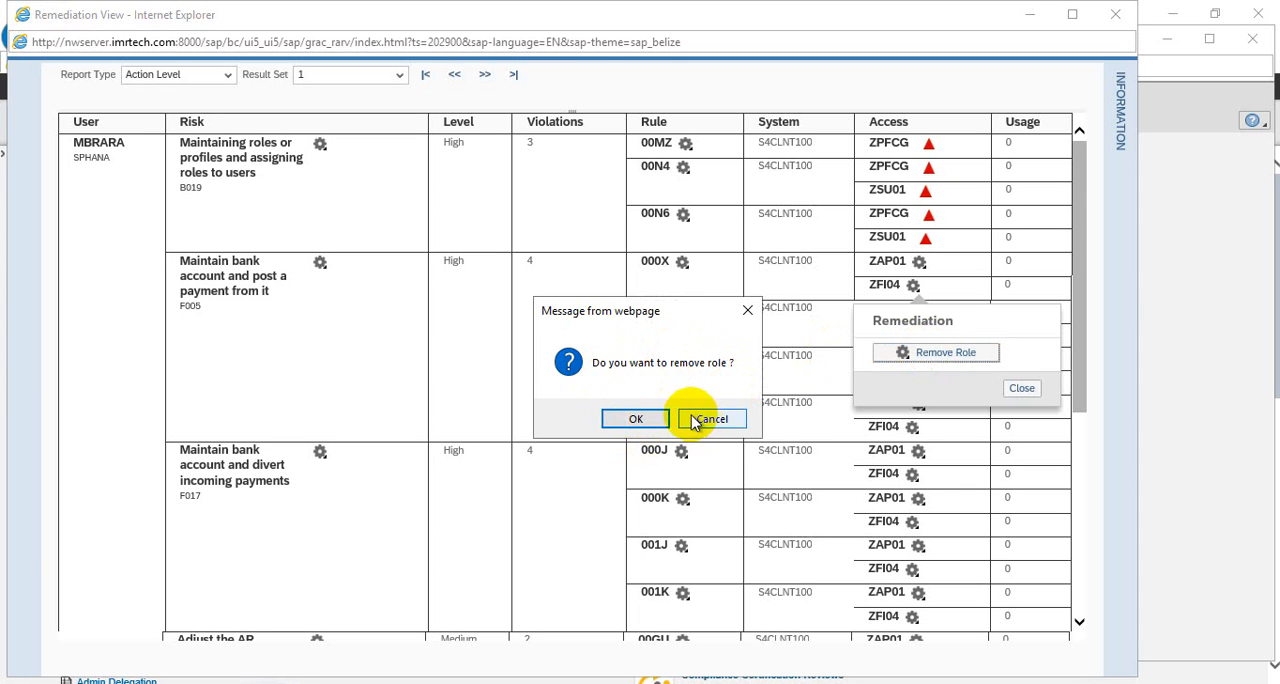
left_click(724, 419)
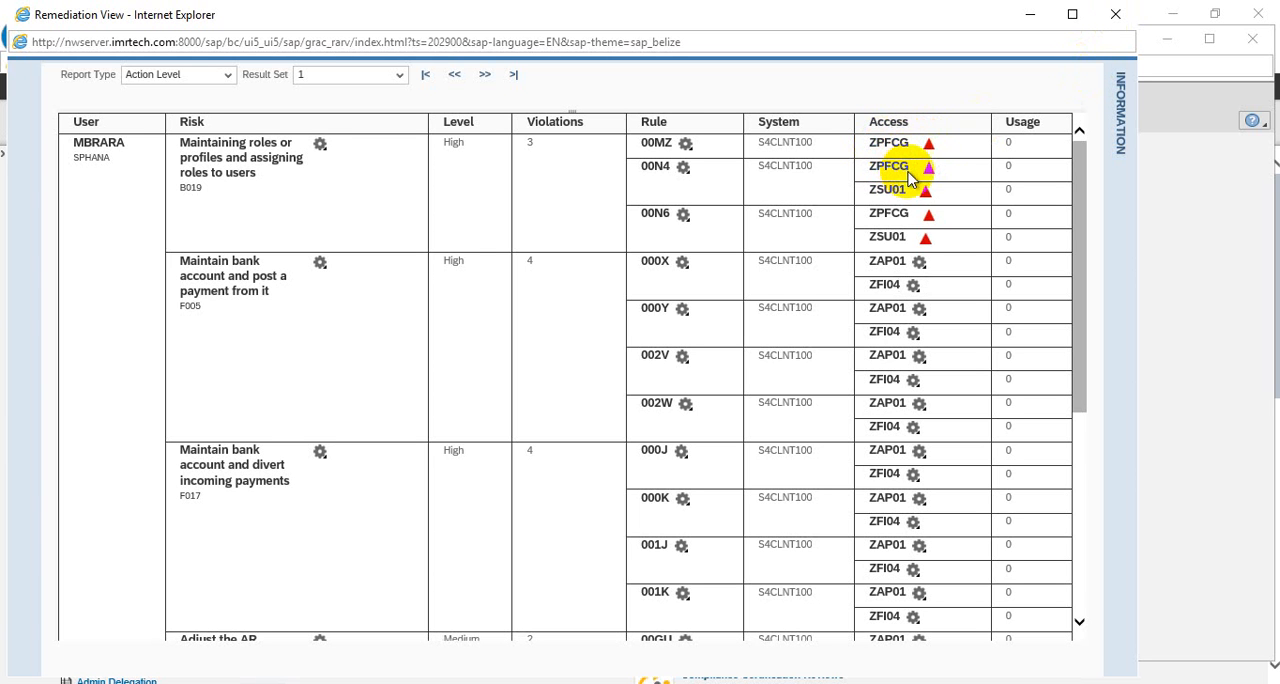
Display ZPFCG's role details under rule 00N4, and close the Remediation View and the user-level risk analysis
left_click(905, 168)
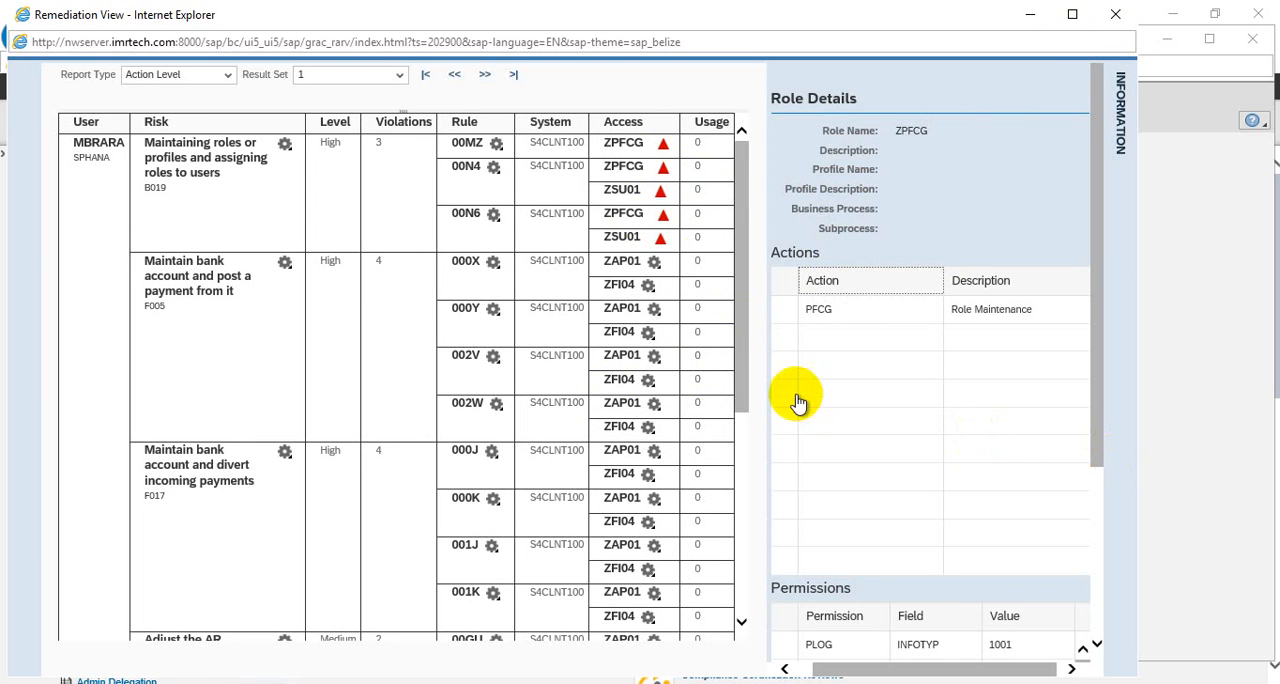
key("alt+F4")
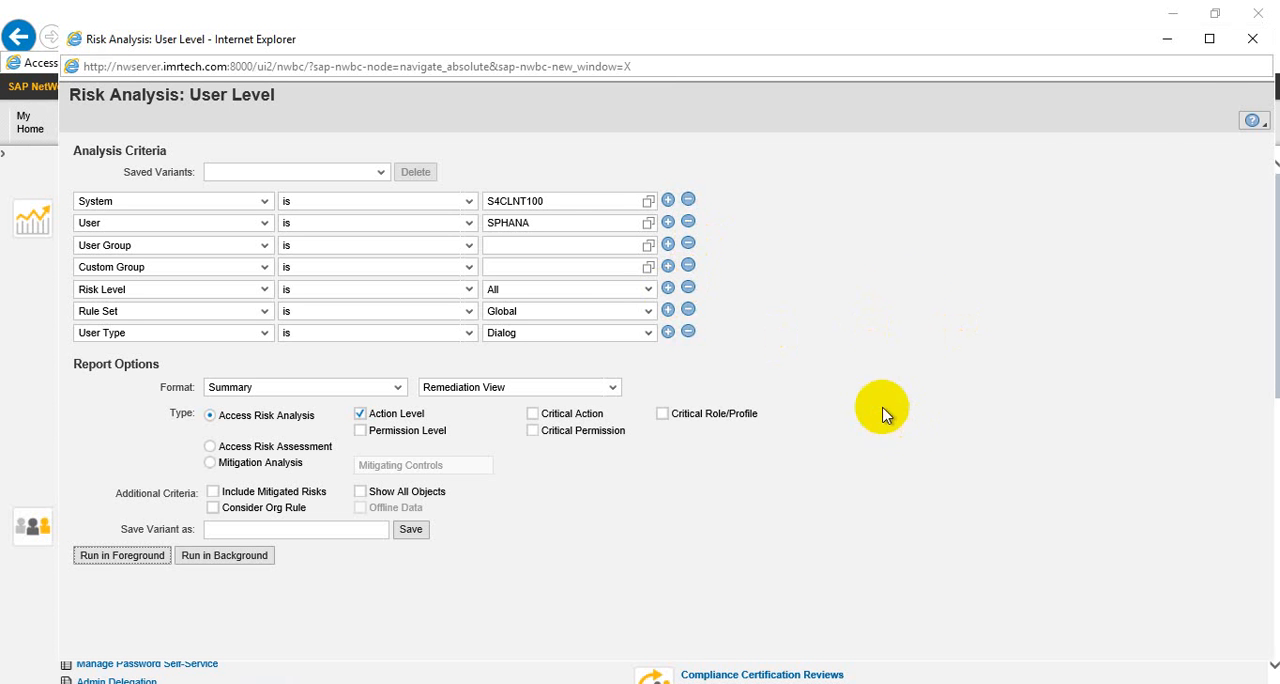
left_click(1252, 40)
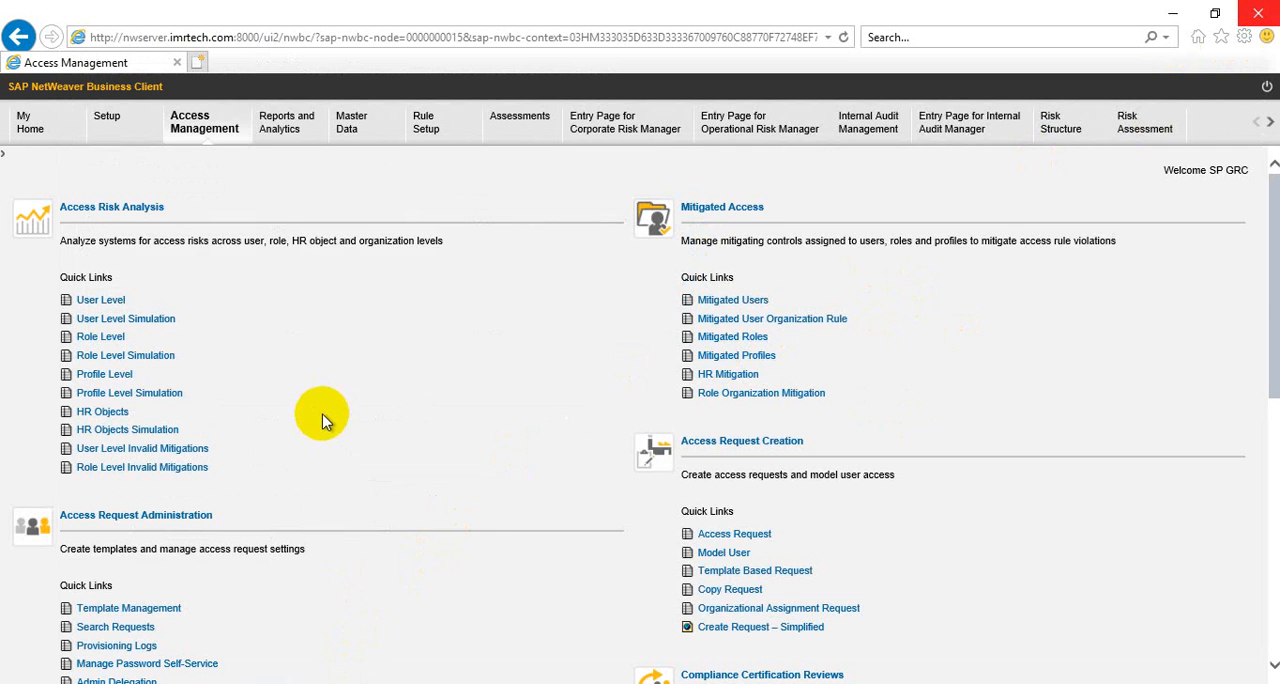
Switch to the SAP GUI session showing the service catalog and exit Activate and Maintain Services to SAP Easy Access
scroll(318, 398, "down", 3)
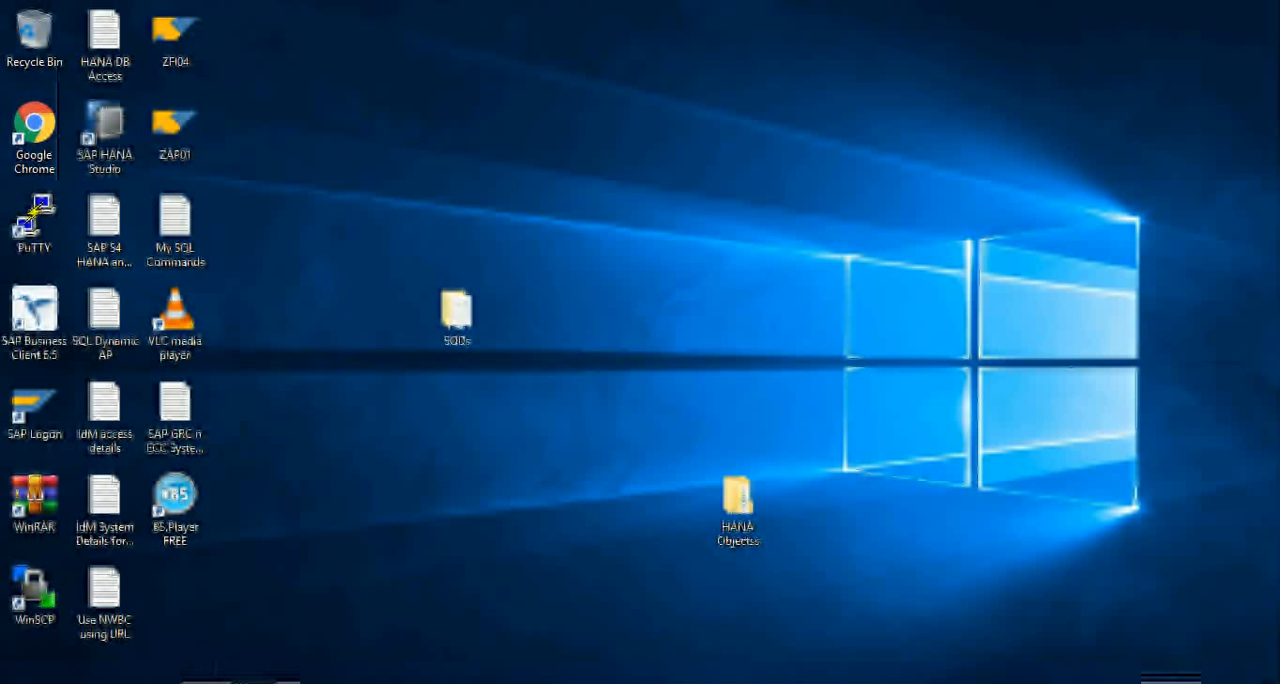
left_click(337, 655)
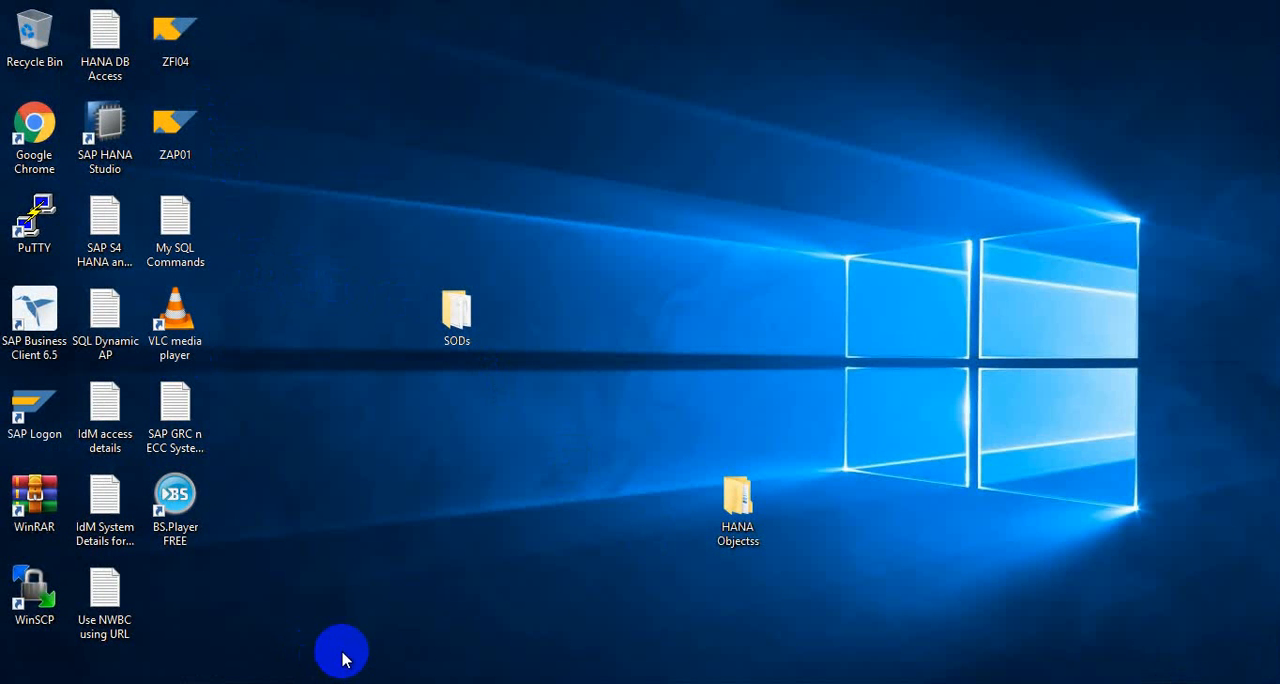
mouse_move(345, 657)
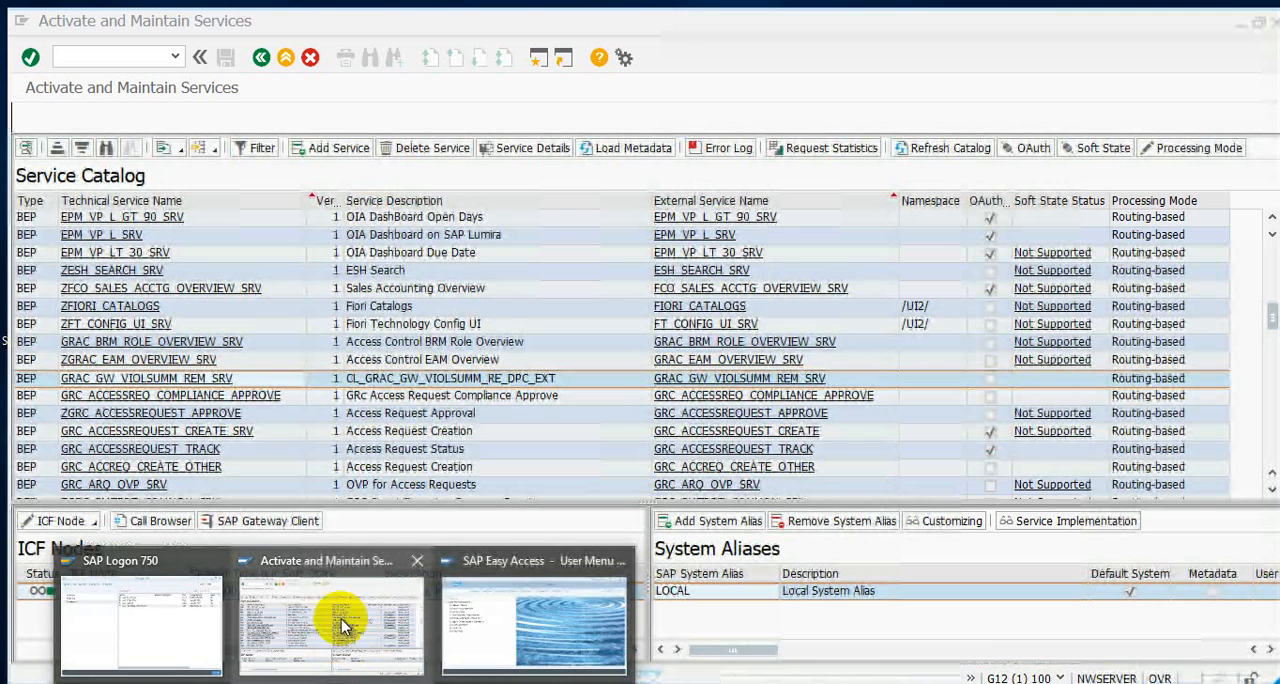
left_click(392, 588)
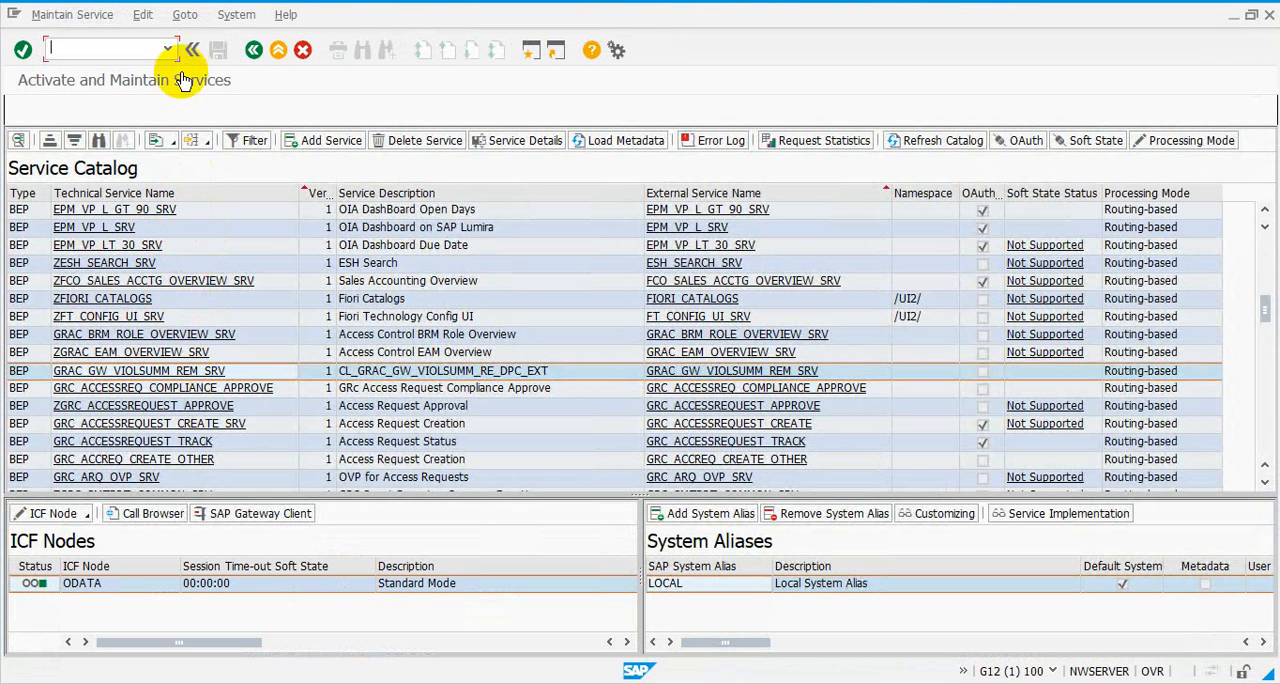
left_click(253, 55)
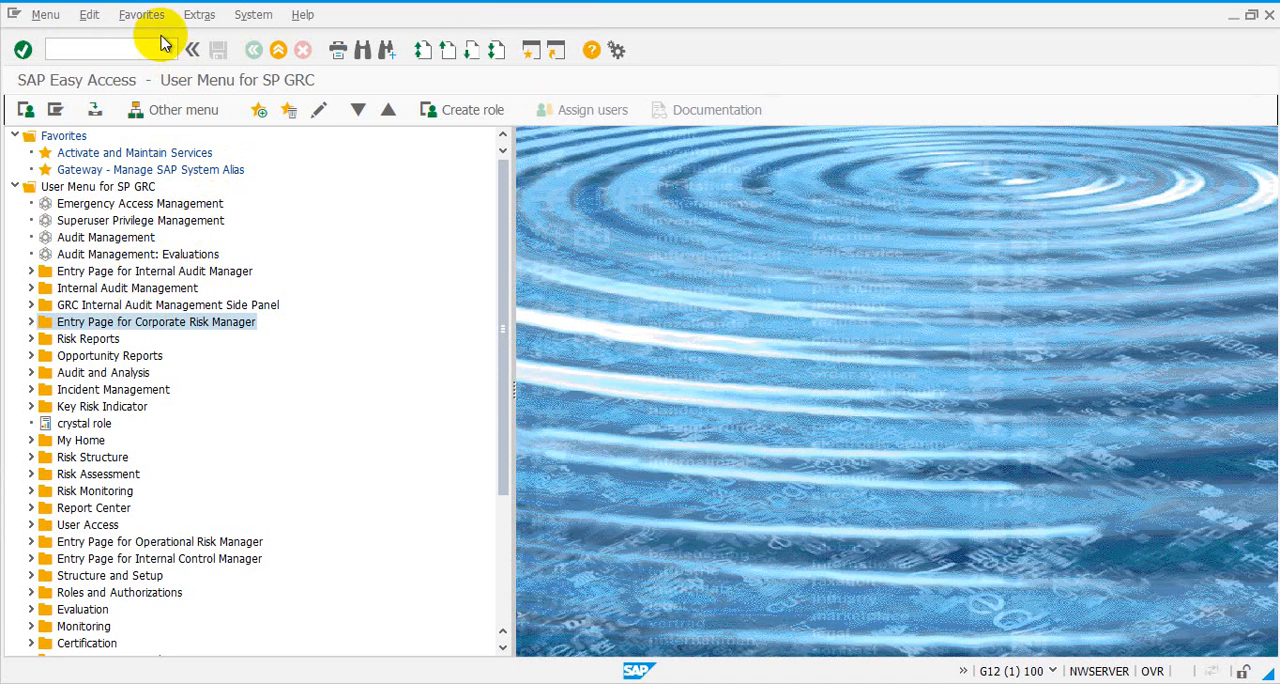
Switch to the S4H (1) 100 session and open Role Maintenance with transaction PFCG
left_click(133, 48)
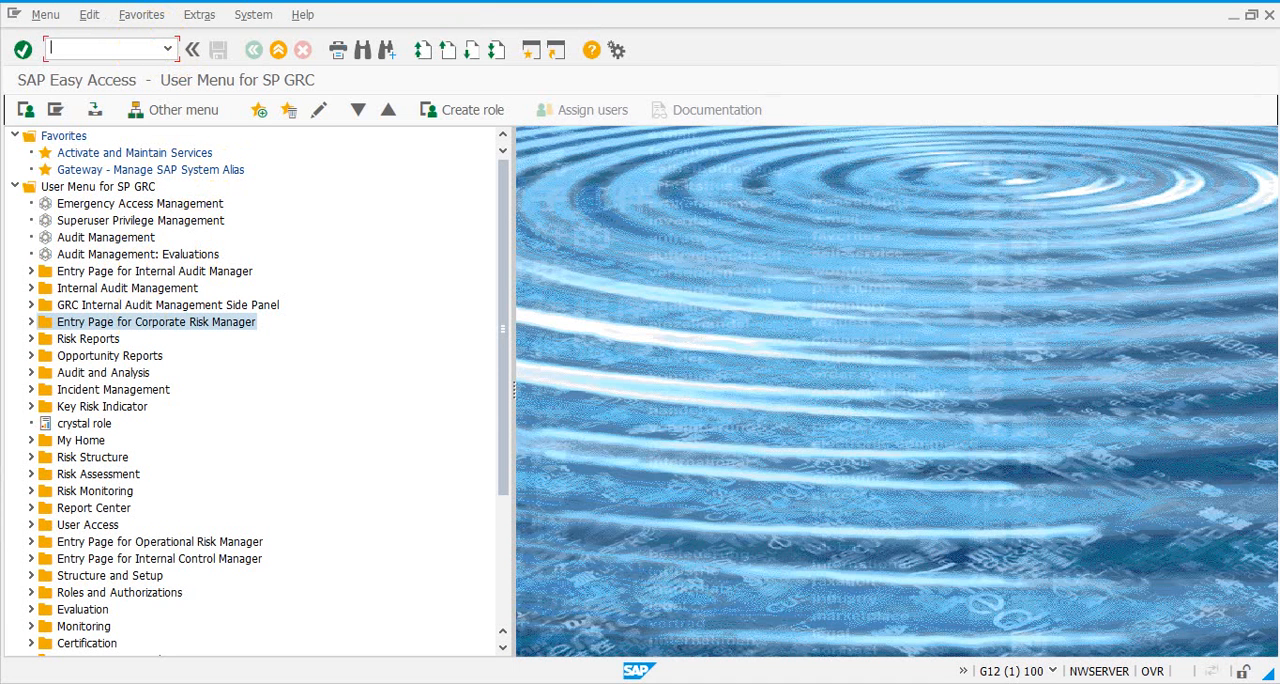
mouse_move(492, 618)
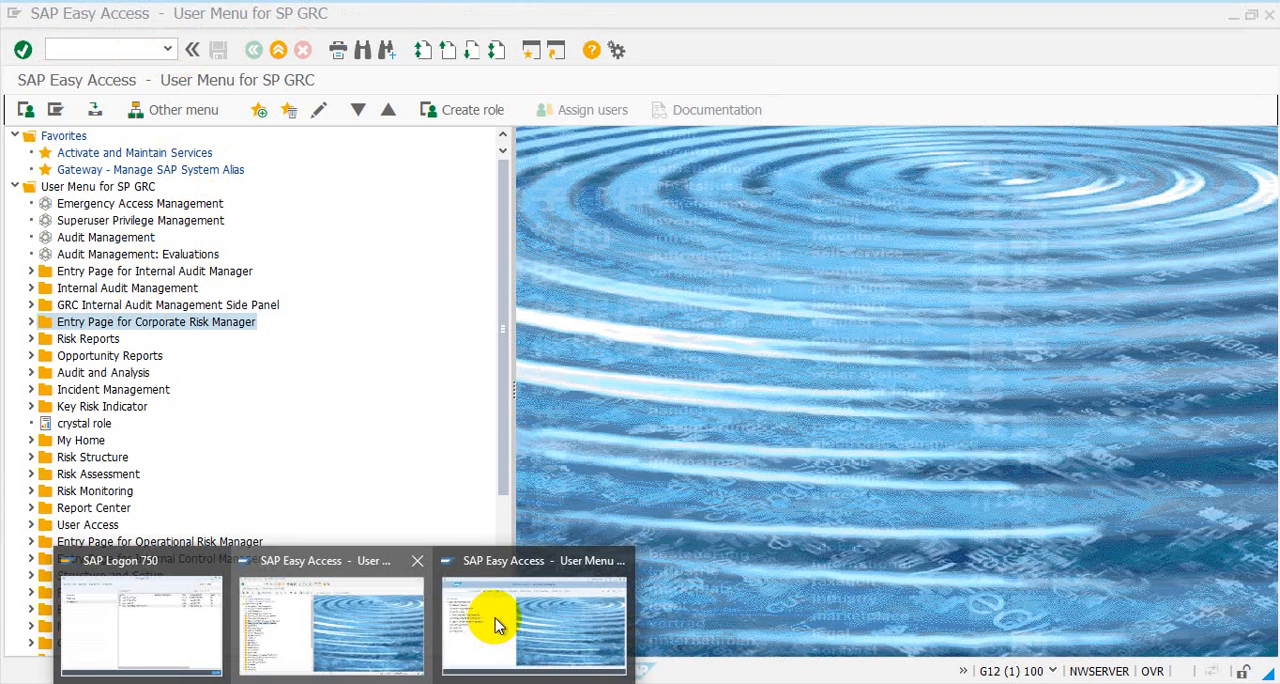
left_click(495, 618)
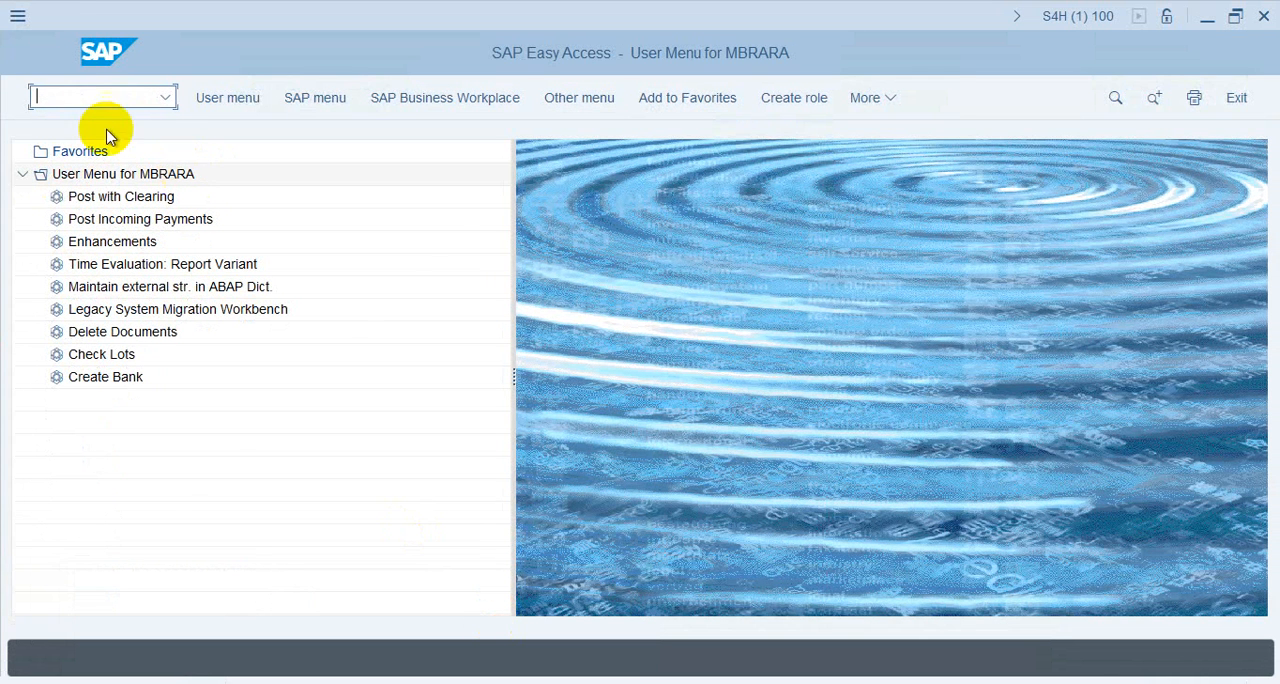
left_click(77, 96)
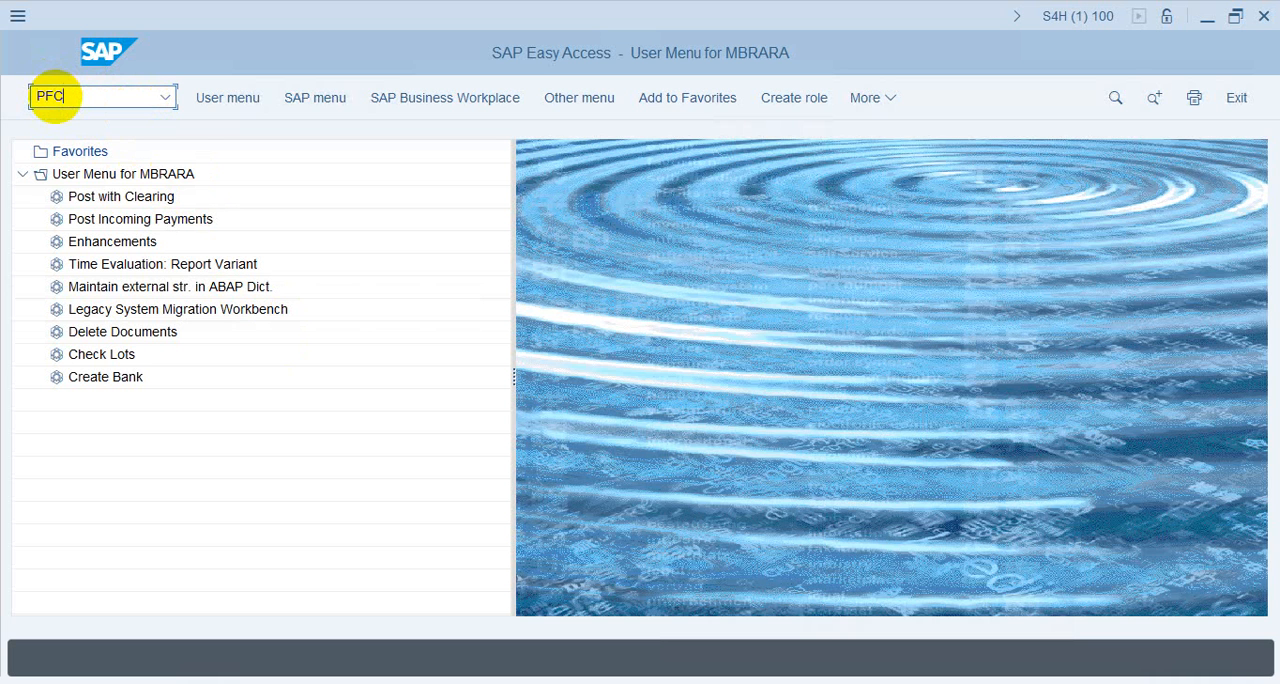
key("Return")
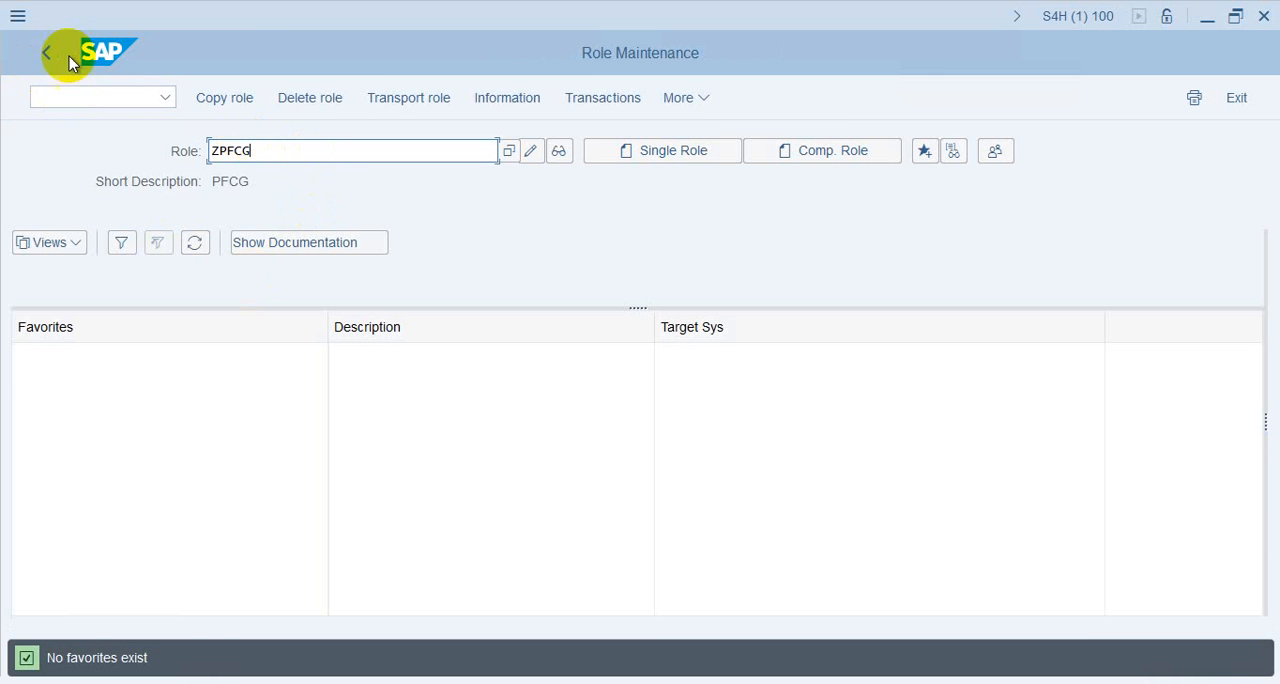
left_click(705, 97)
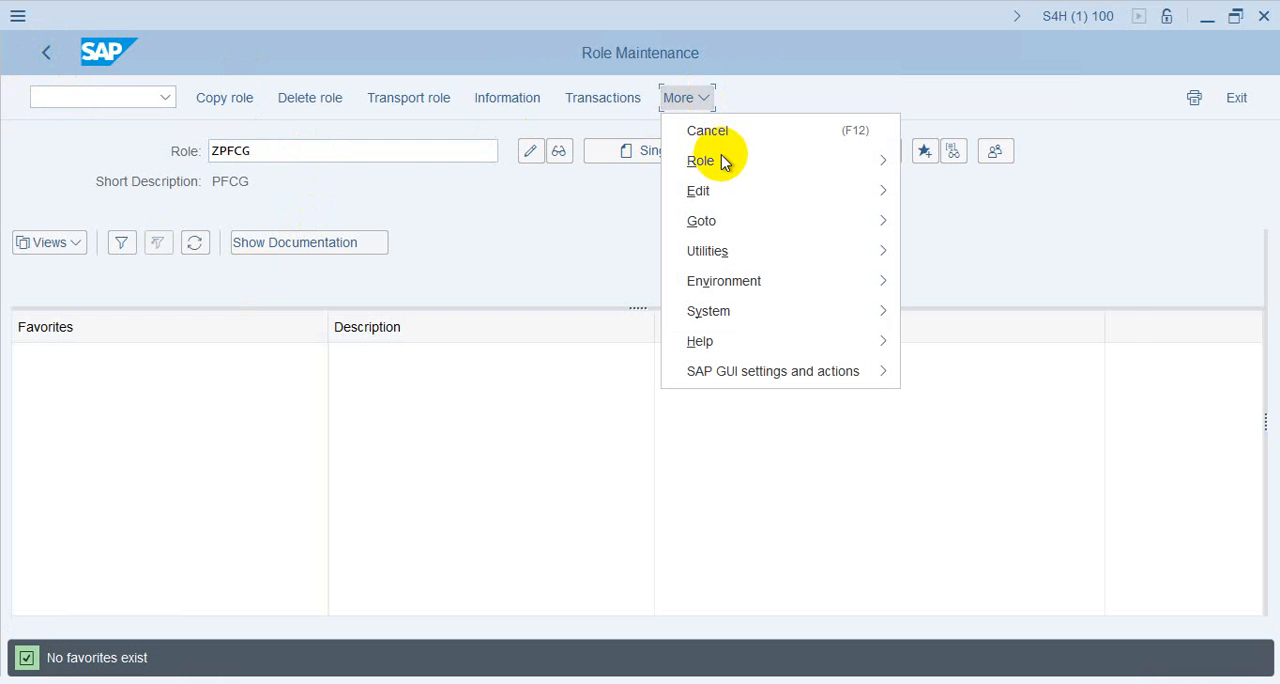
mouse_move(721, 166)
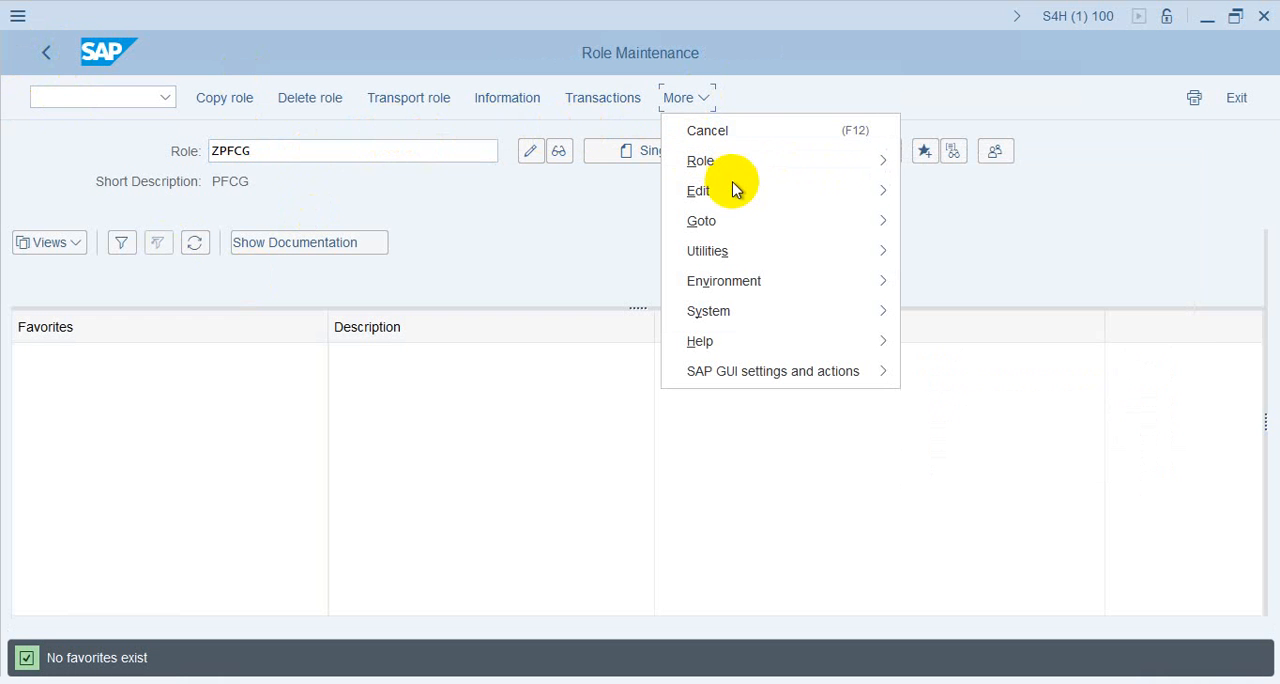
mouse_move(746, 163)
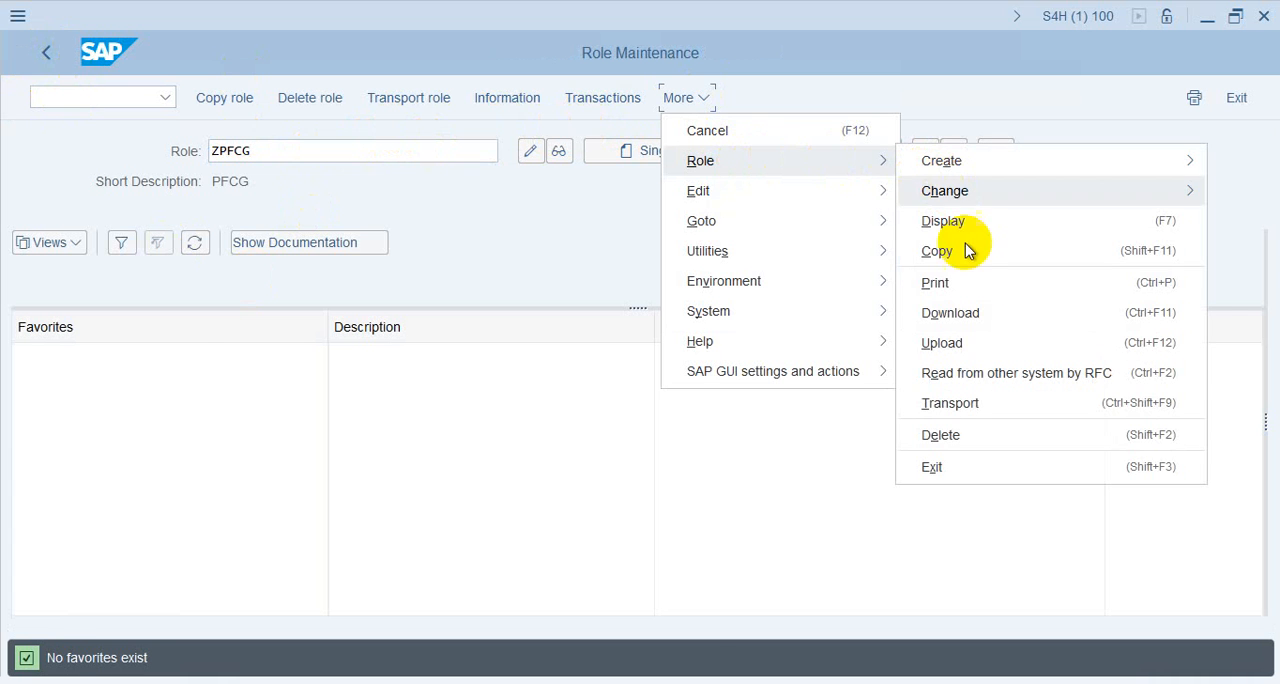
left_click(963, 345)
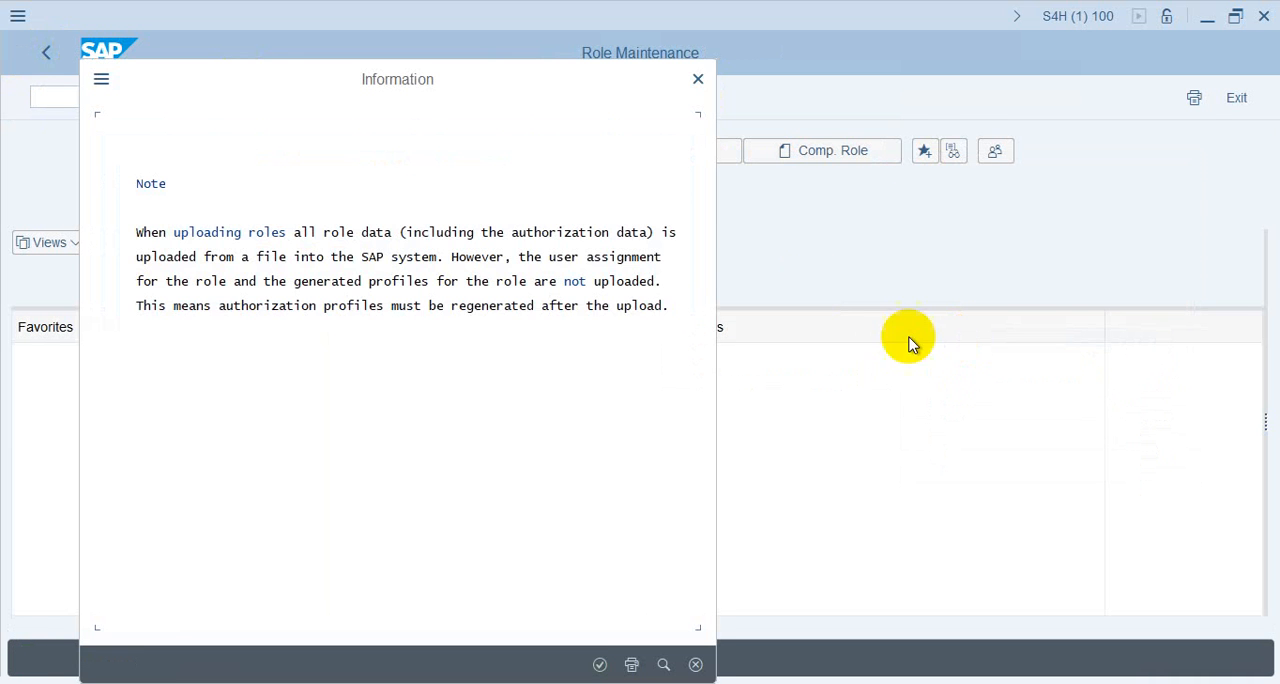
left_click(700, 79)
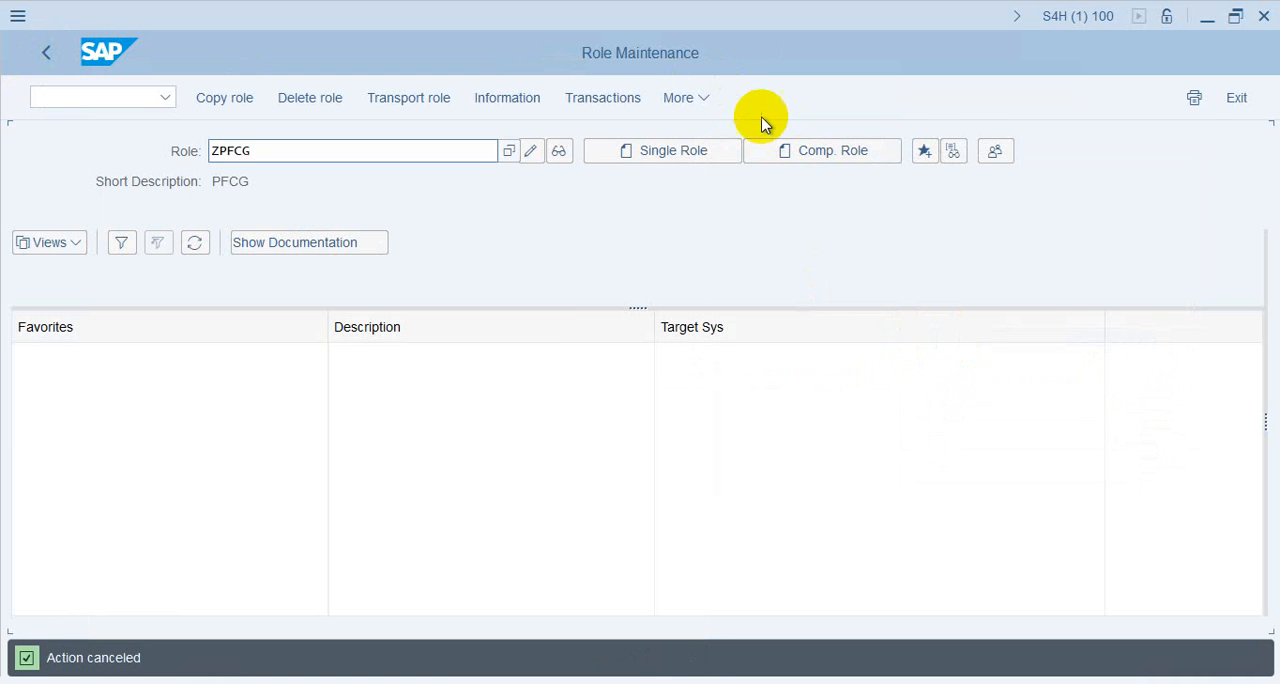
Download role ZPFCG to the Desktop under the file name ZPFCG, allow the file creation, and return to the role entry screen
left_click(698, 97)
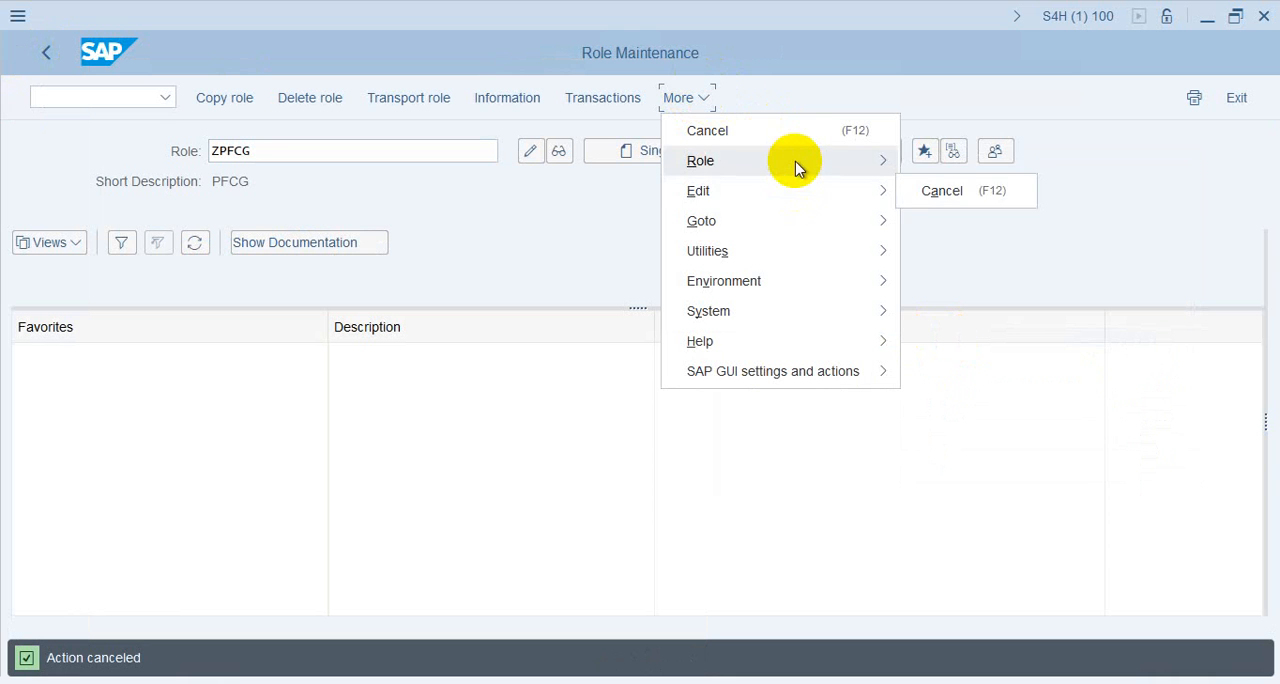
mouse_move(797, 163)
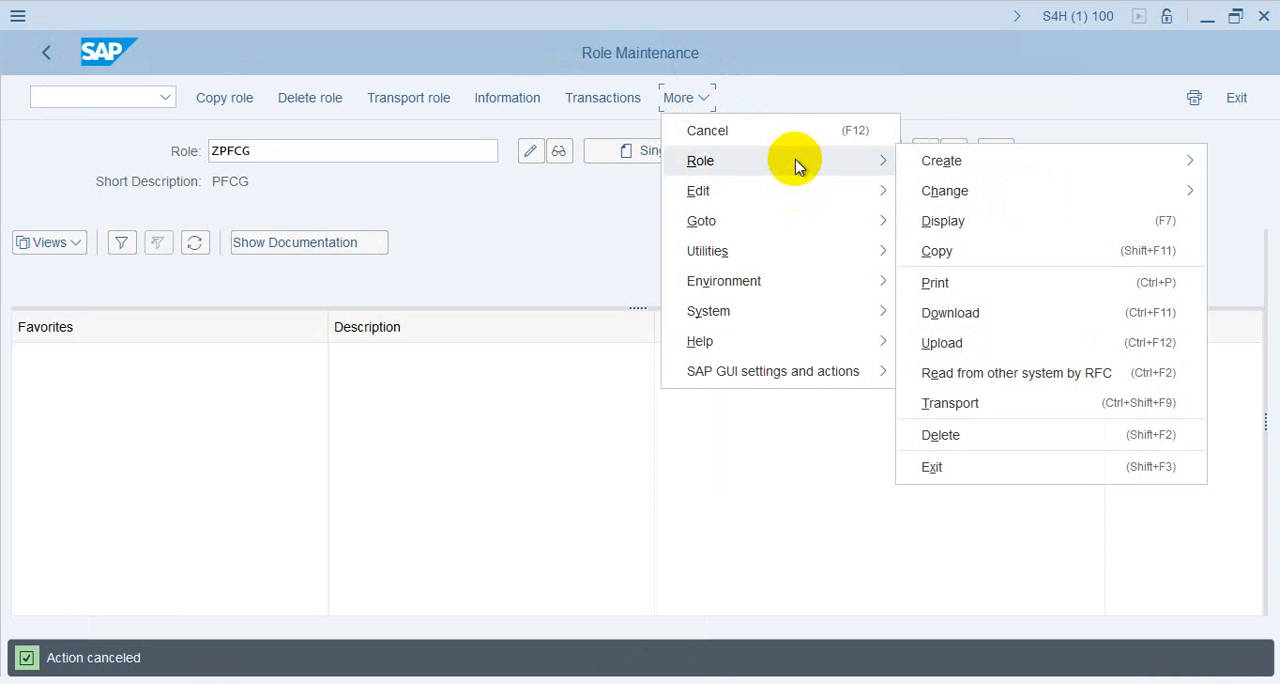
left_click(955, 318)
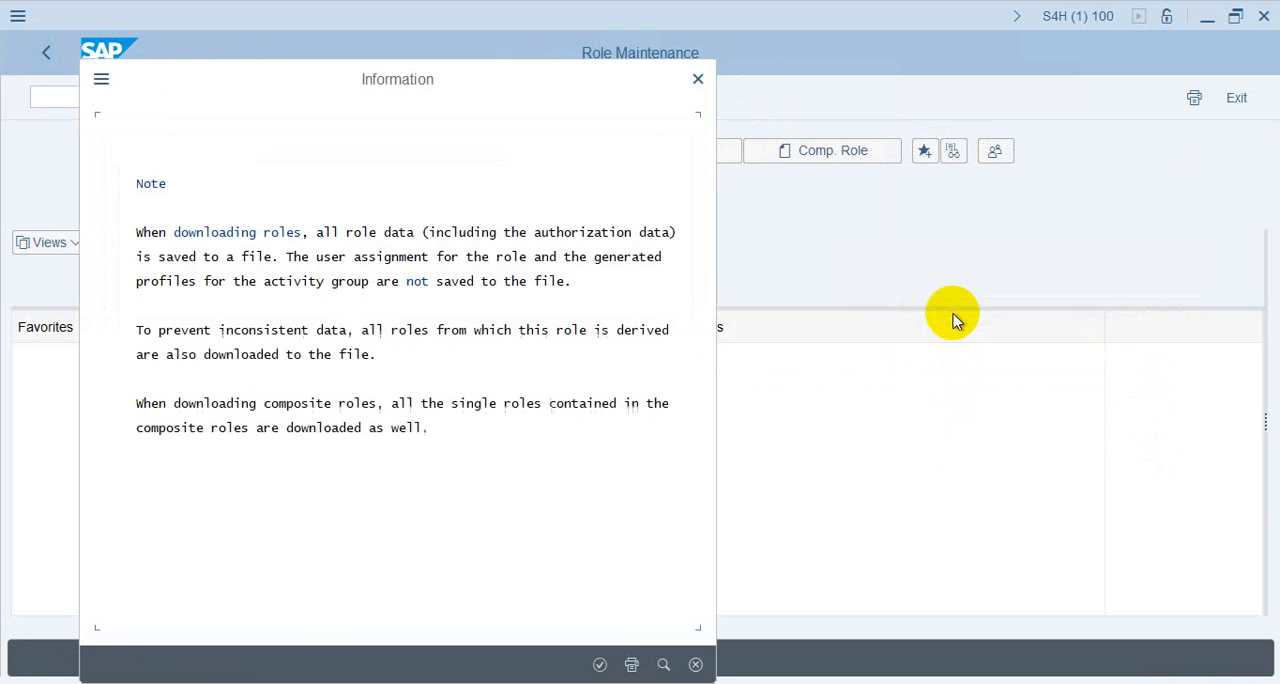
left_click(597, 666)
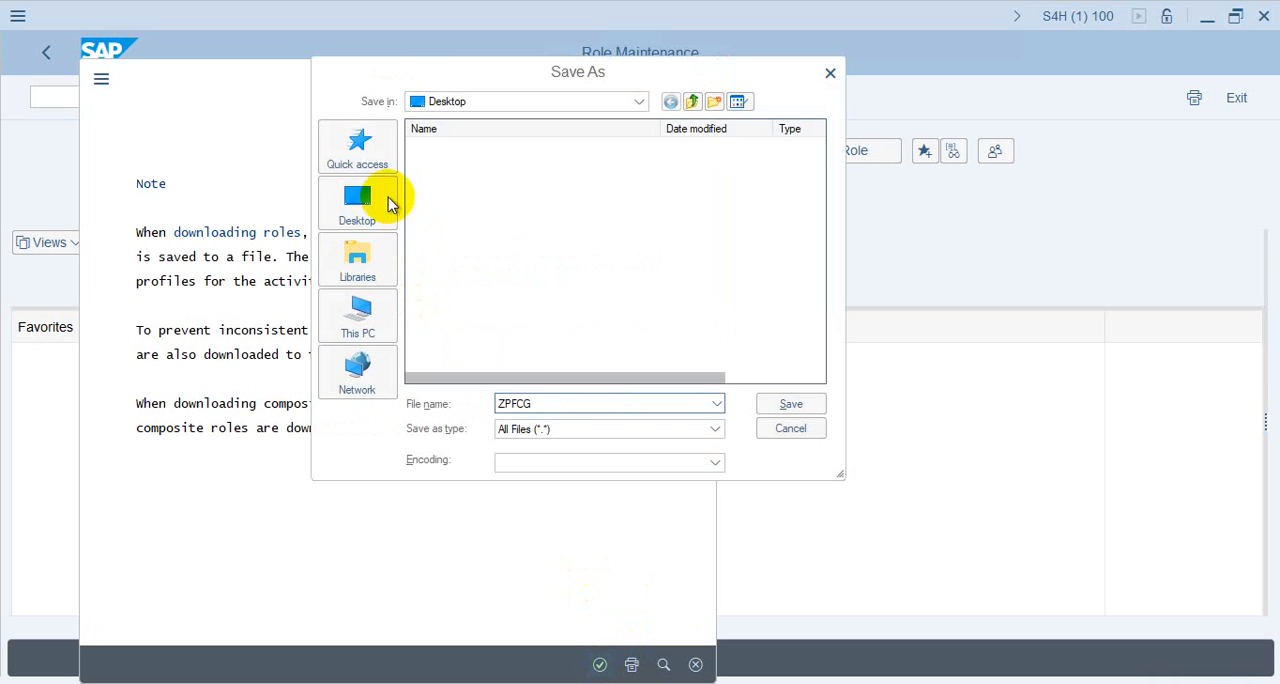
left_click(360, 204)
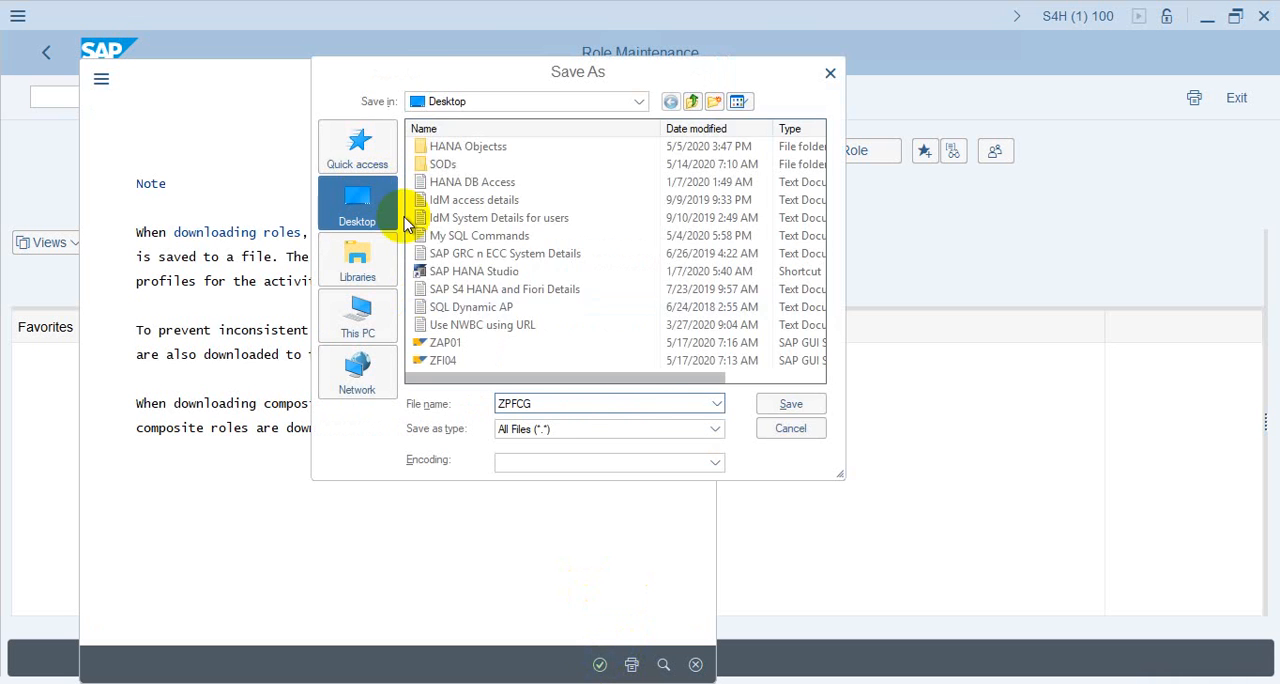
left_click(801, 404)
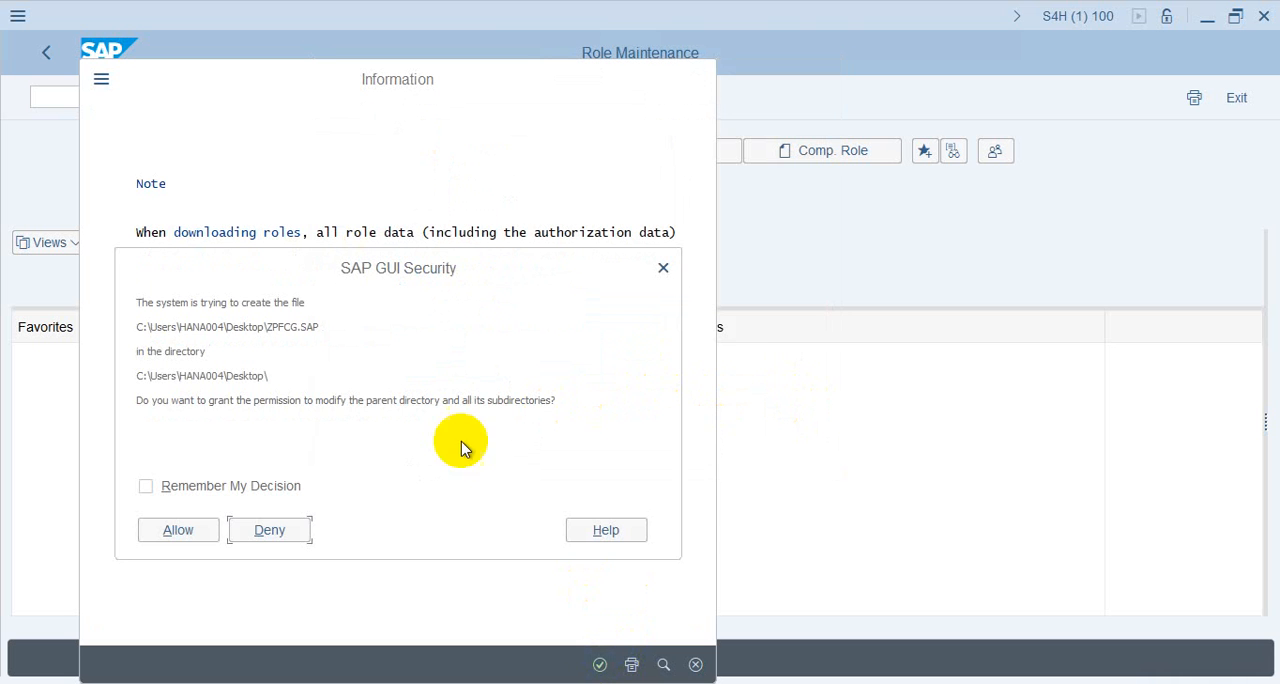
left_click(153, 545)
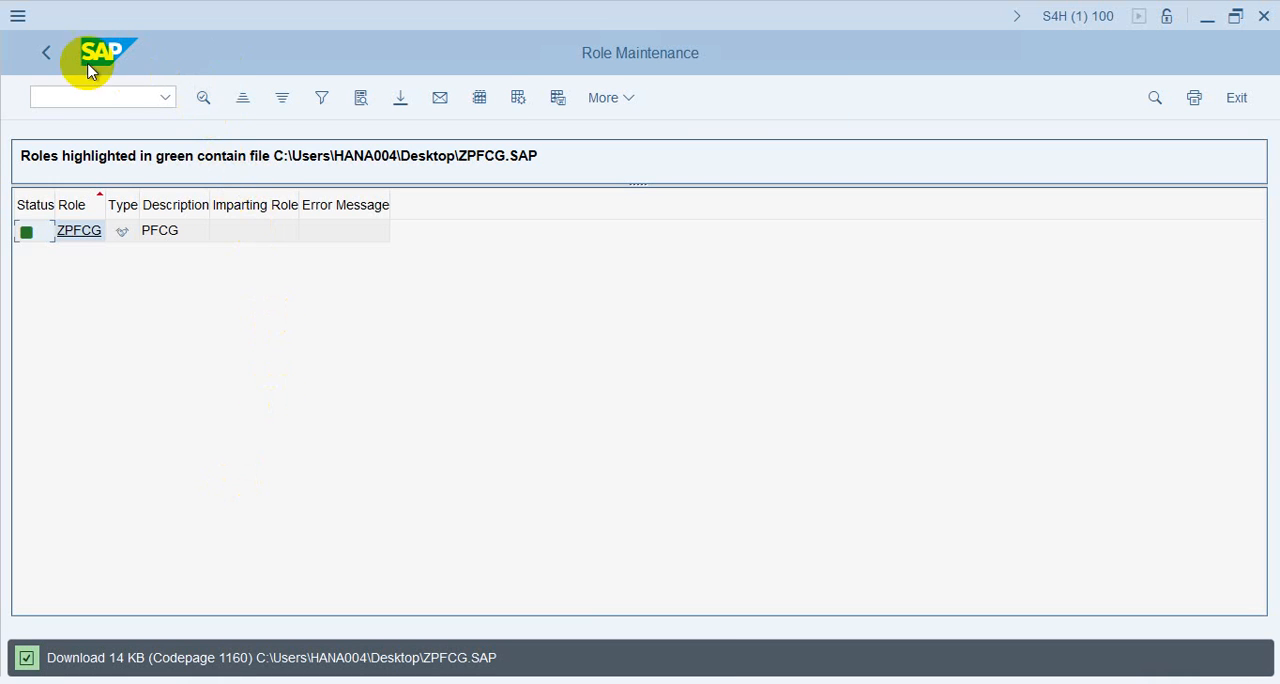
left_click(45, 54)
Select role ZSU01 and download it to the Desktop under the file name ZSU01, allowing the file creation
left_click(217, 151)
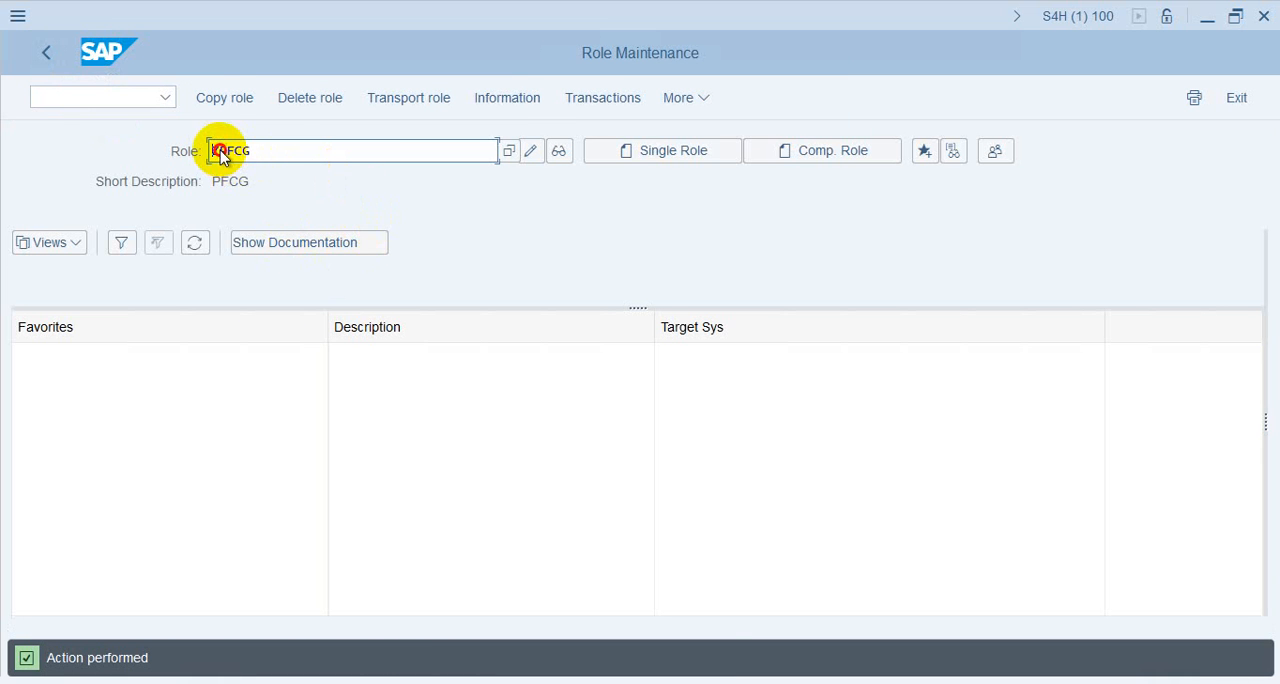
left_click_drag(220, 150, 300, 152)
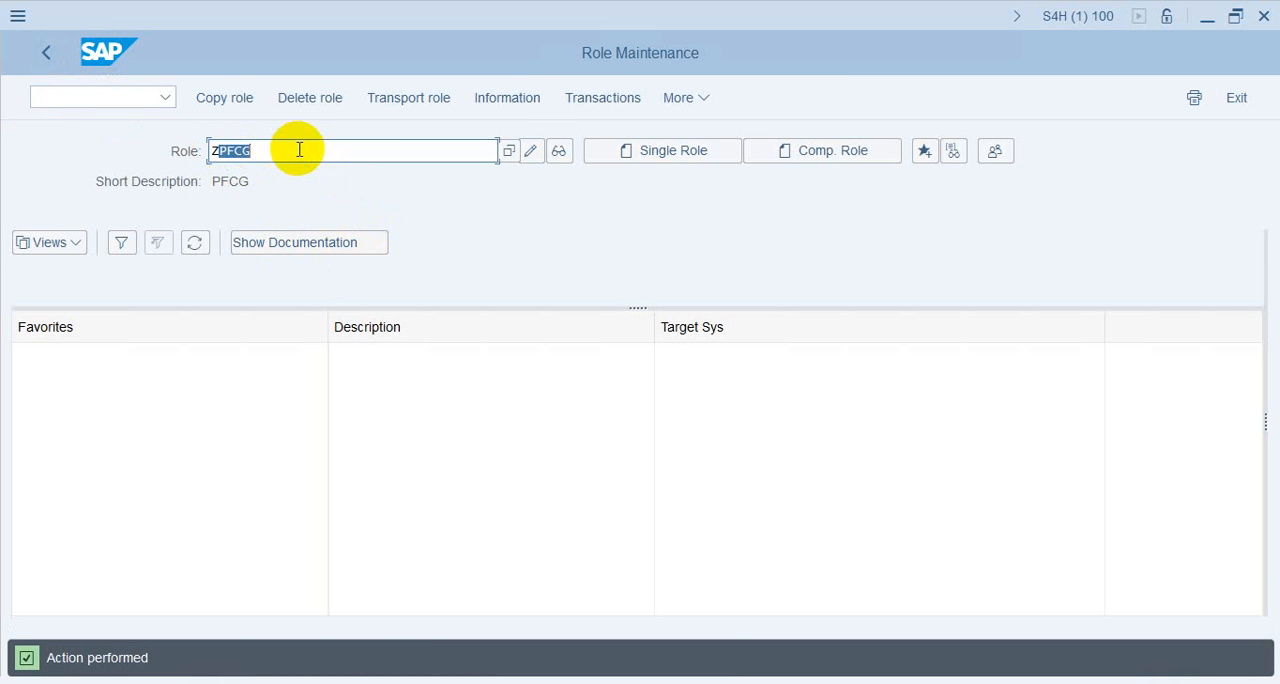
type("su01")
key("Return")
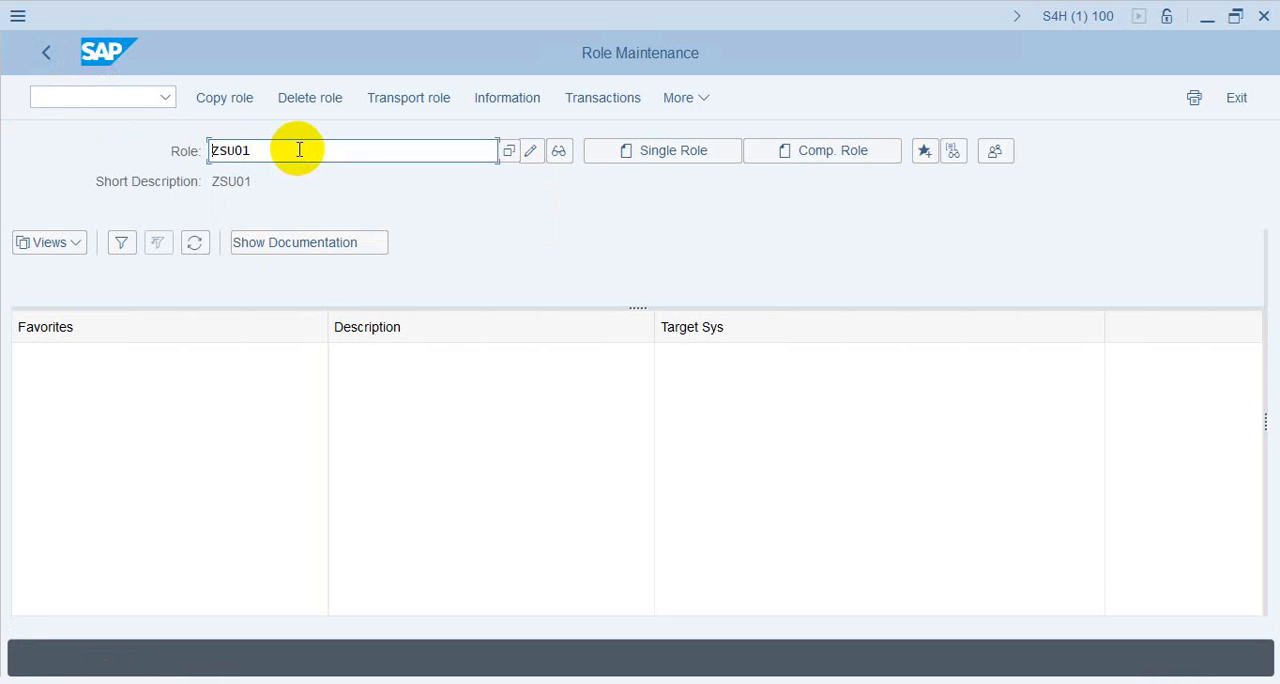
left_click(703, 101)
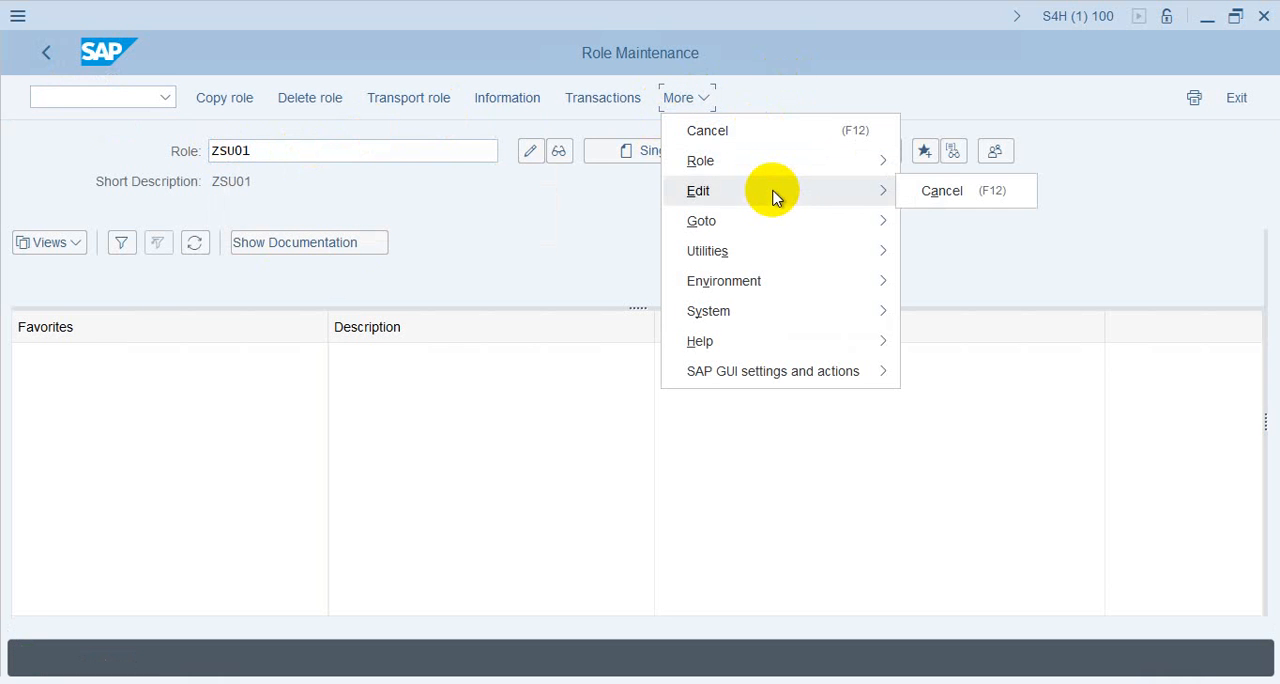
mouse_move(772, 170)
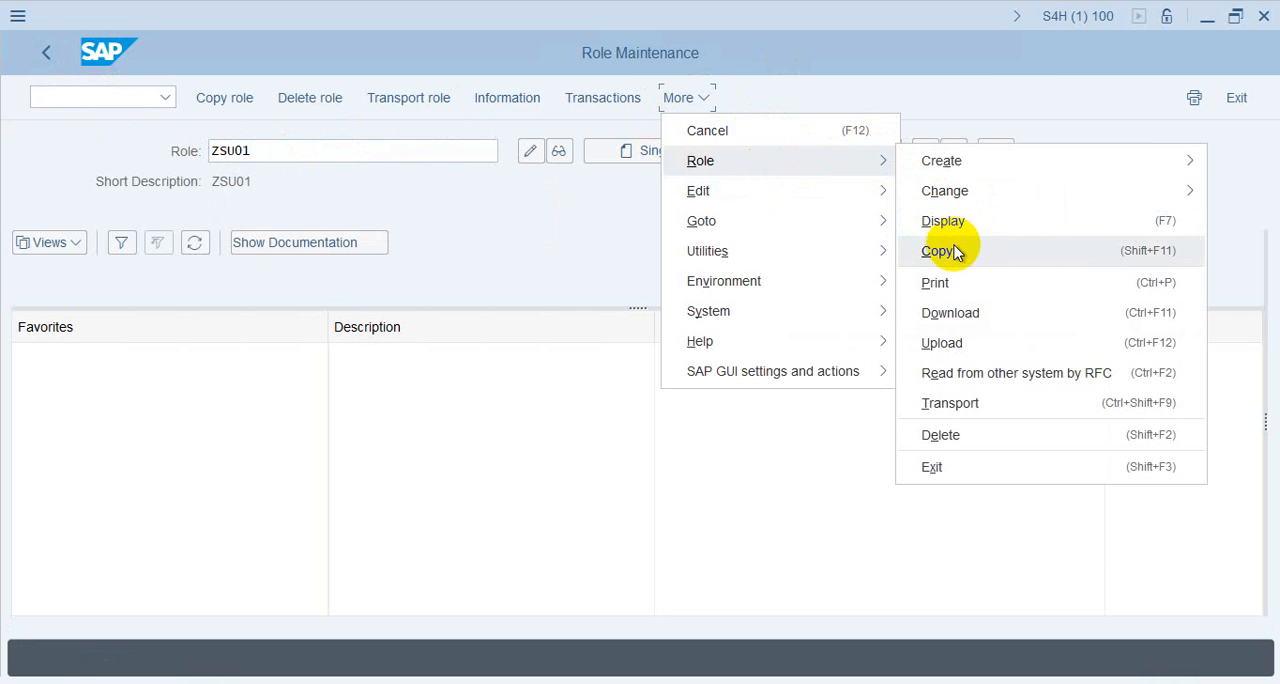
left_click(966, 316)
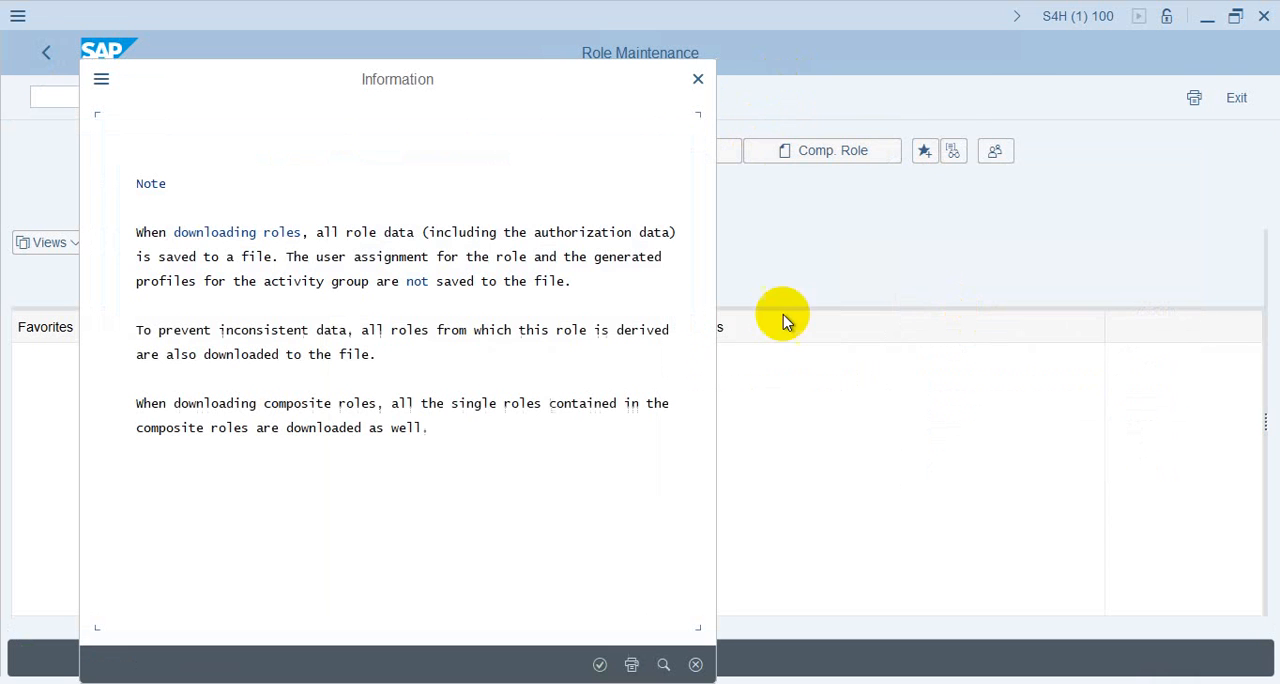
left_click(601, 664)
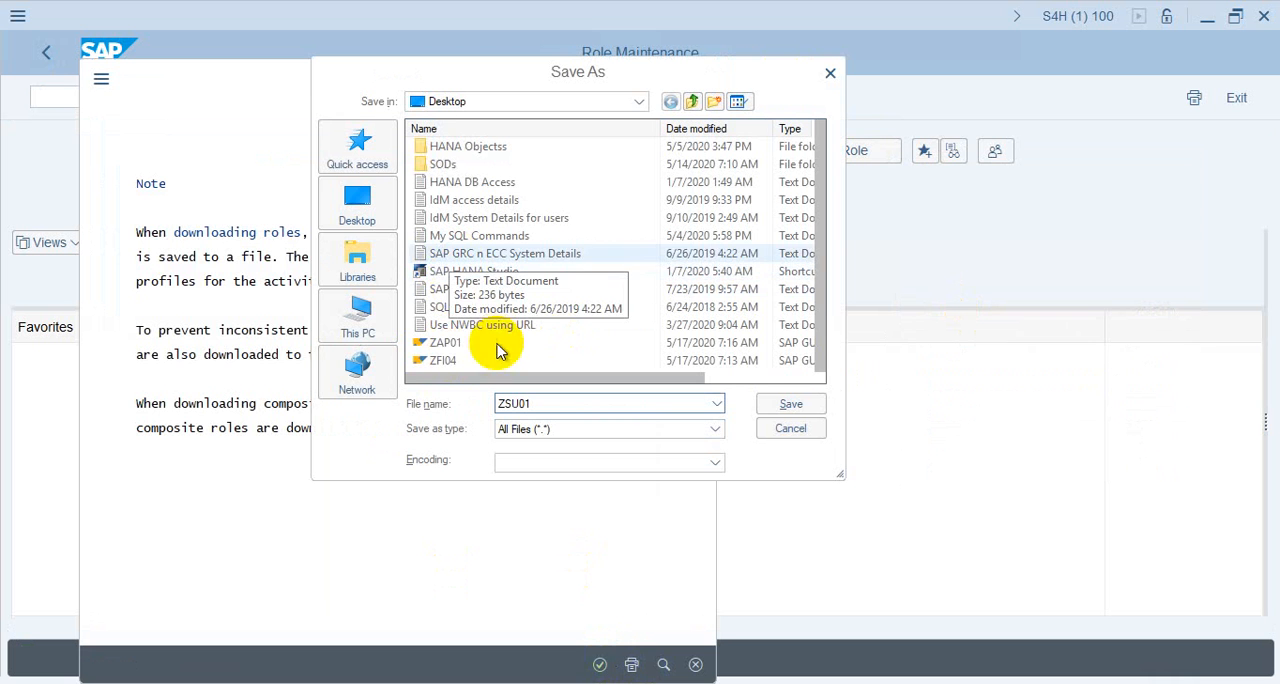
left_click(777, 401)
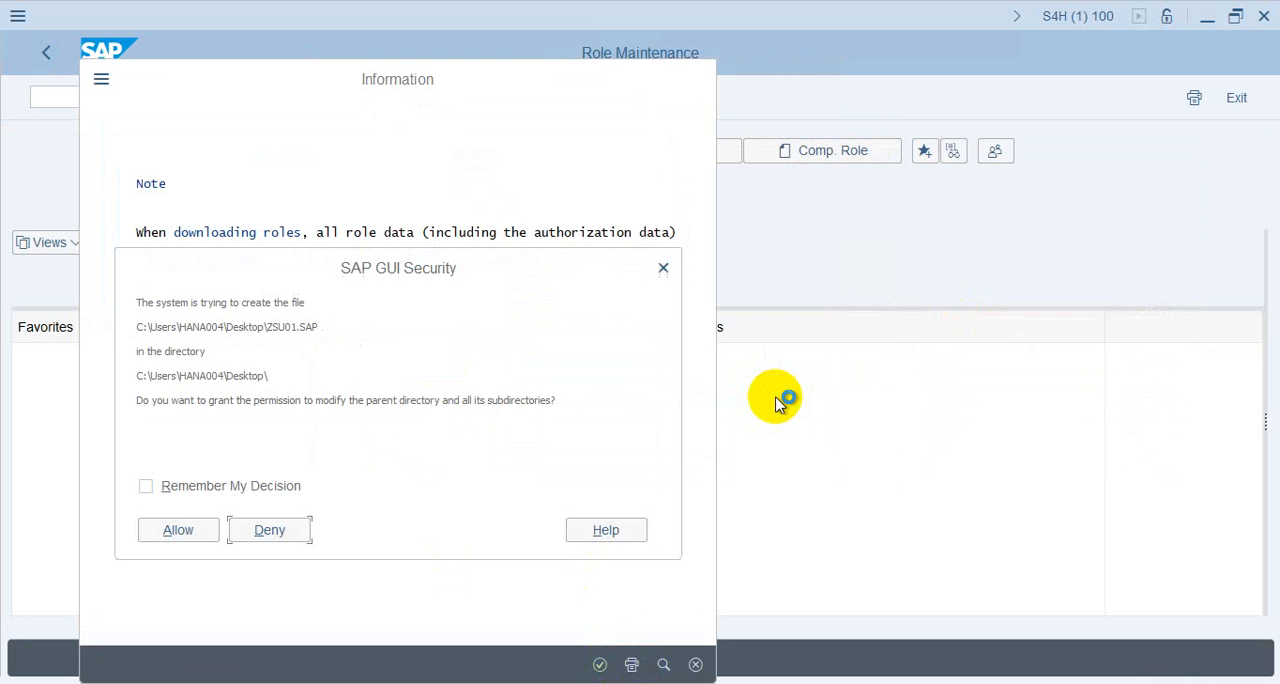
left_click(180, 530)
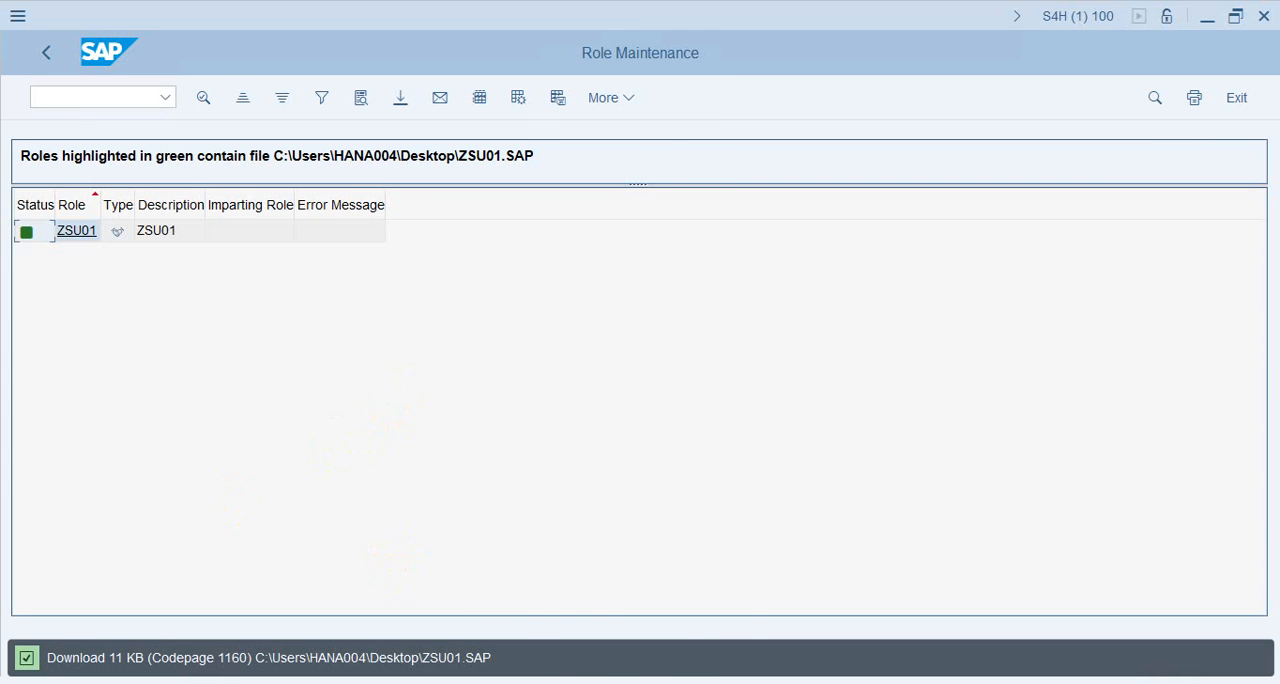
Switch to the NetWeaver Business Client browser window and open Role Import under Role Mass Maintenance
key("alt+Tab")
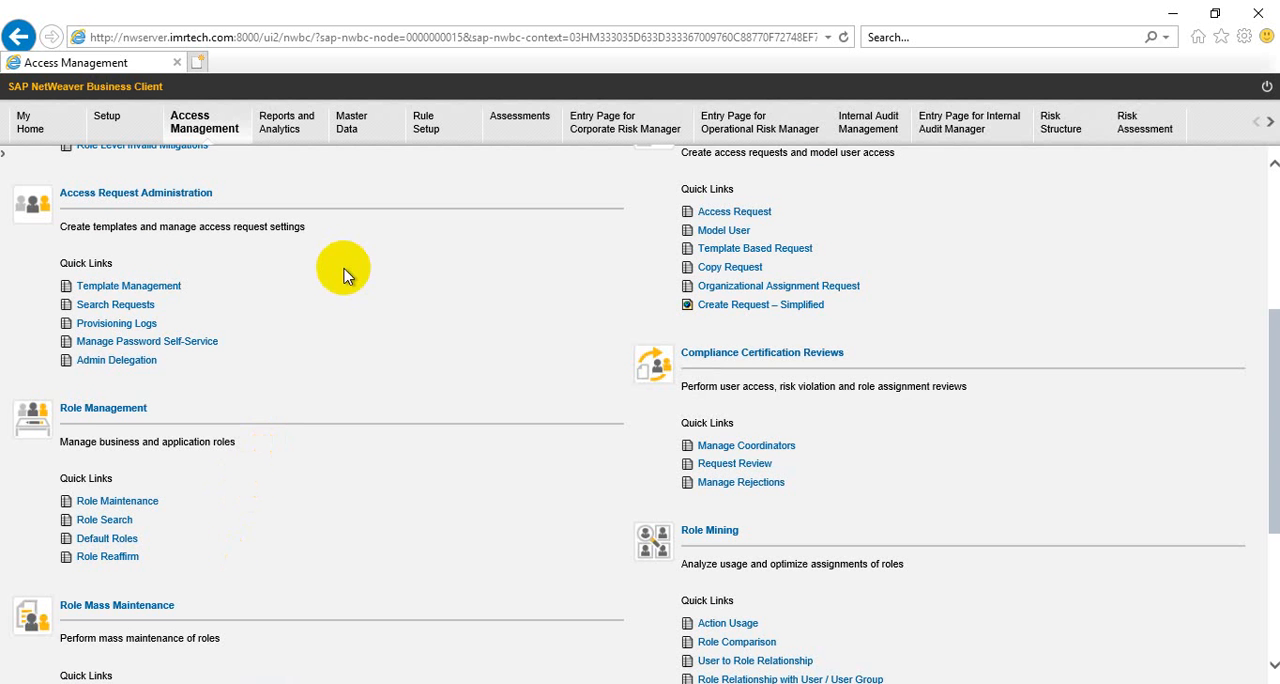
scroll(350, 285, "down", 2)
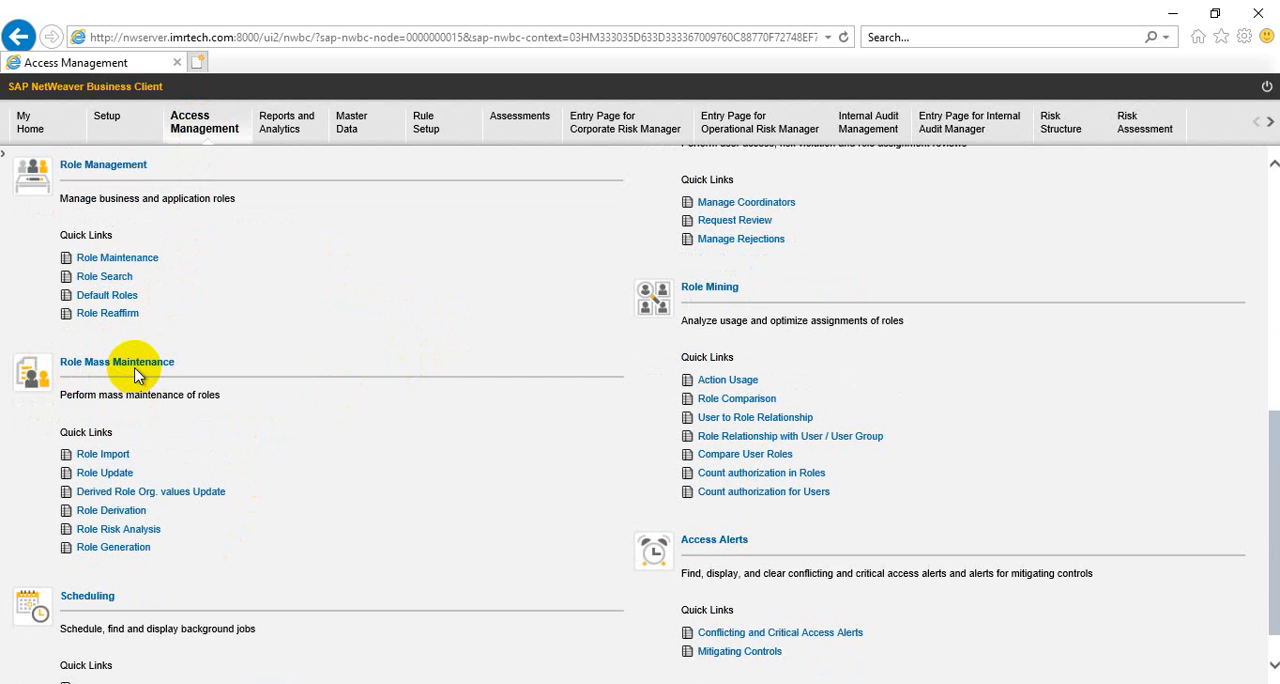
left_click(104, 455)
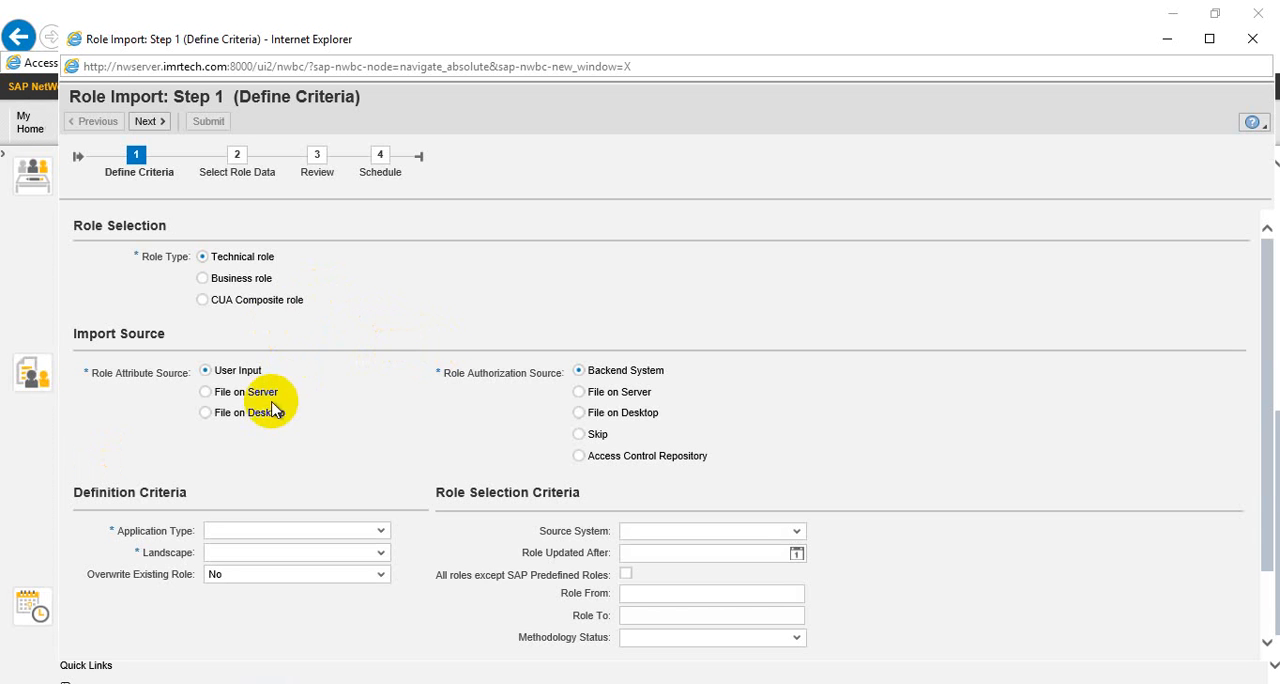
Try the file-based import sources, returning the role attribute source to User Input and the role authorization source to Backend System
left_click(253, 413)
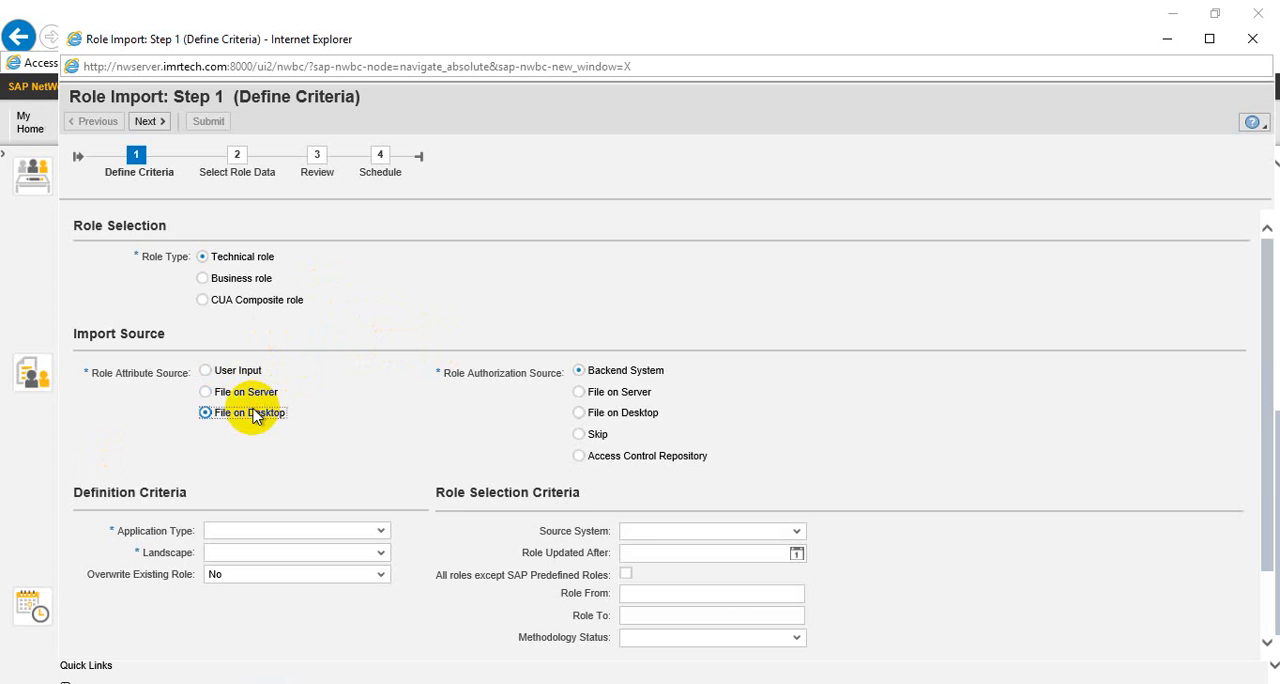
left_click(627, 399)
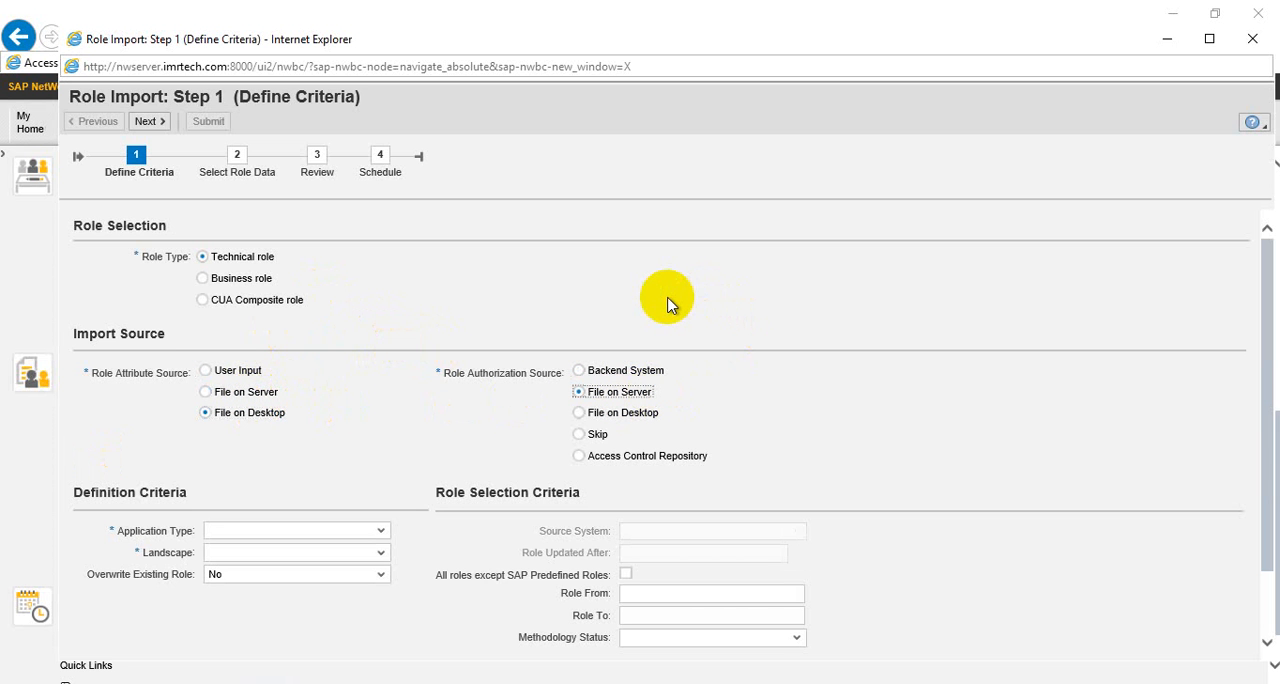
scroll(694, 293, "down", 1)
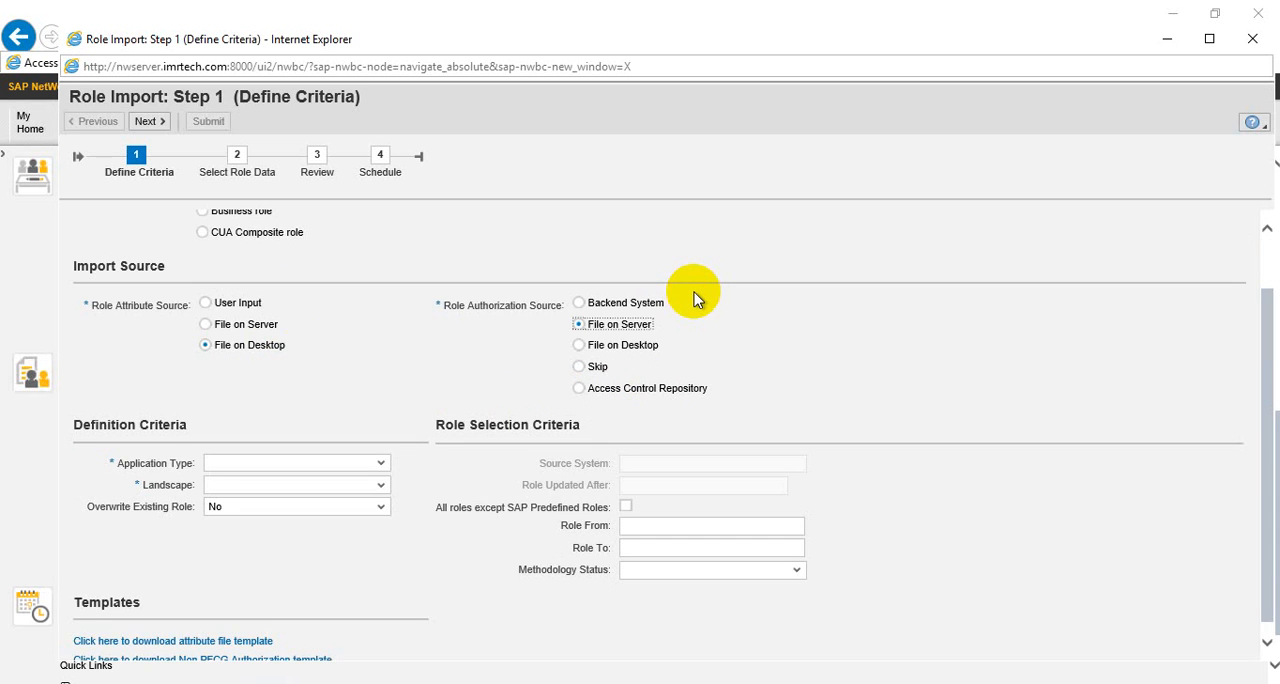
left_click(652, 347)
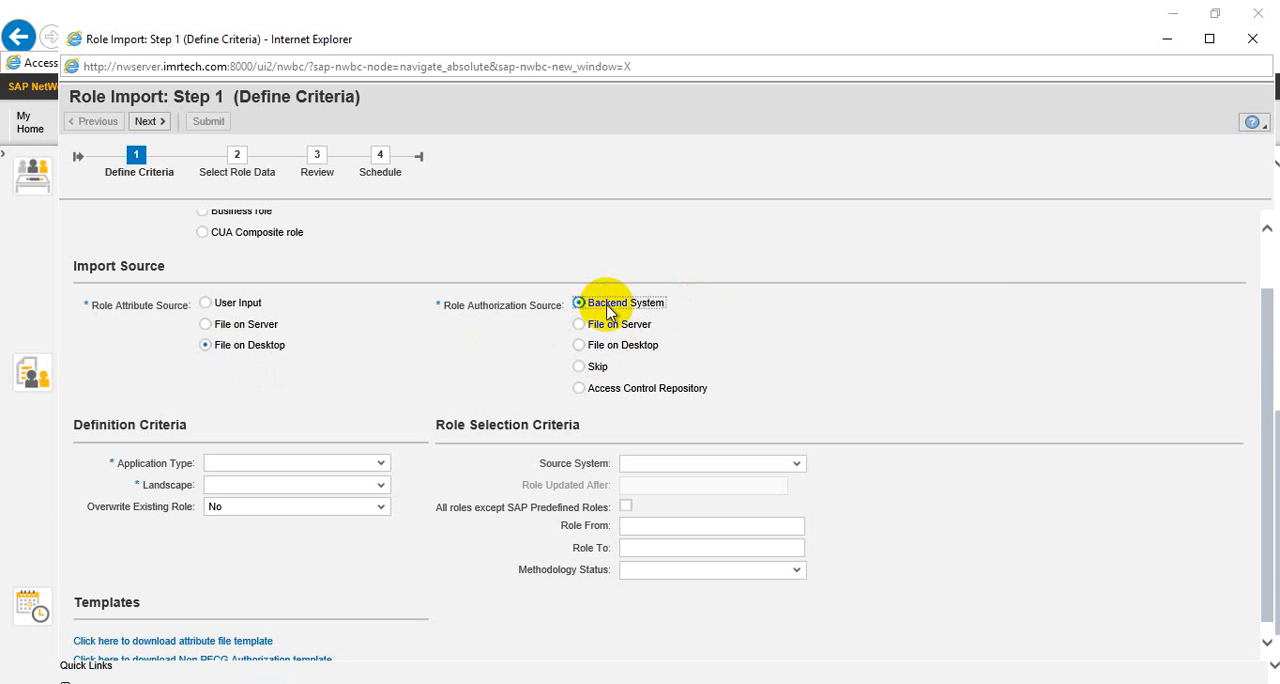
left_click(614, 354)
left_click(250, 309)
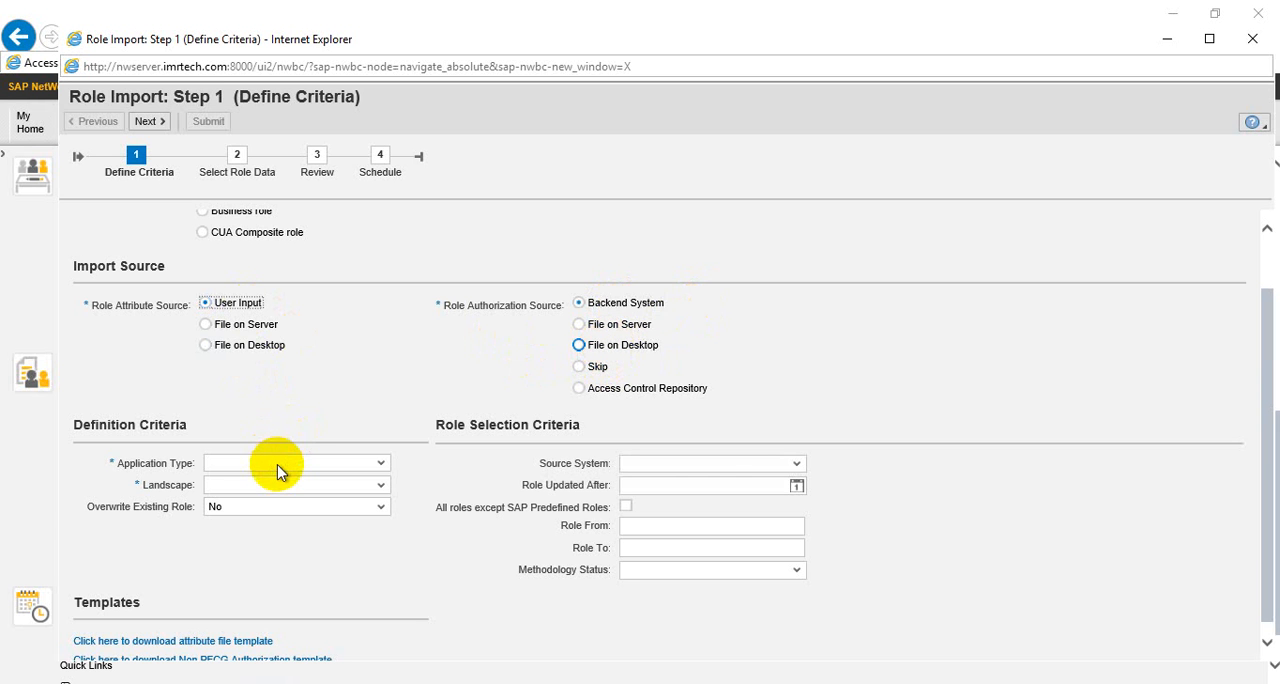
Set the application type in the definition criteria to SAP
left_click(371, 465)
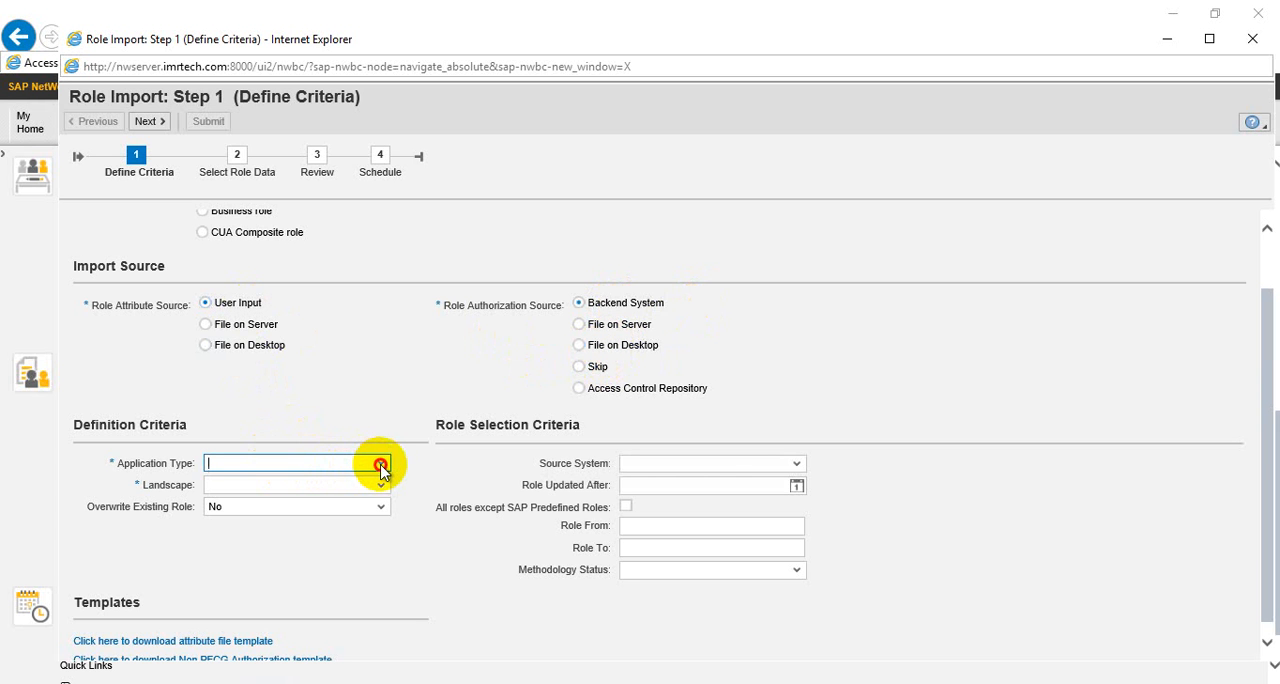
left_click(381, 467)
left_click(384, 467)
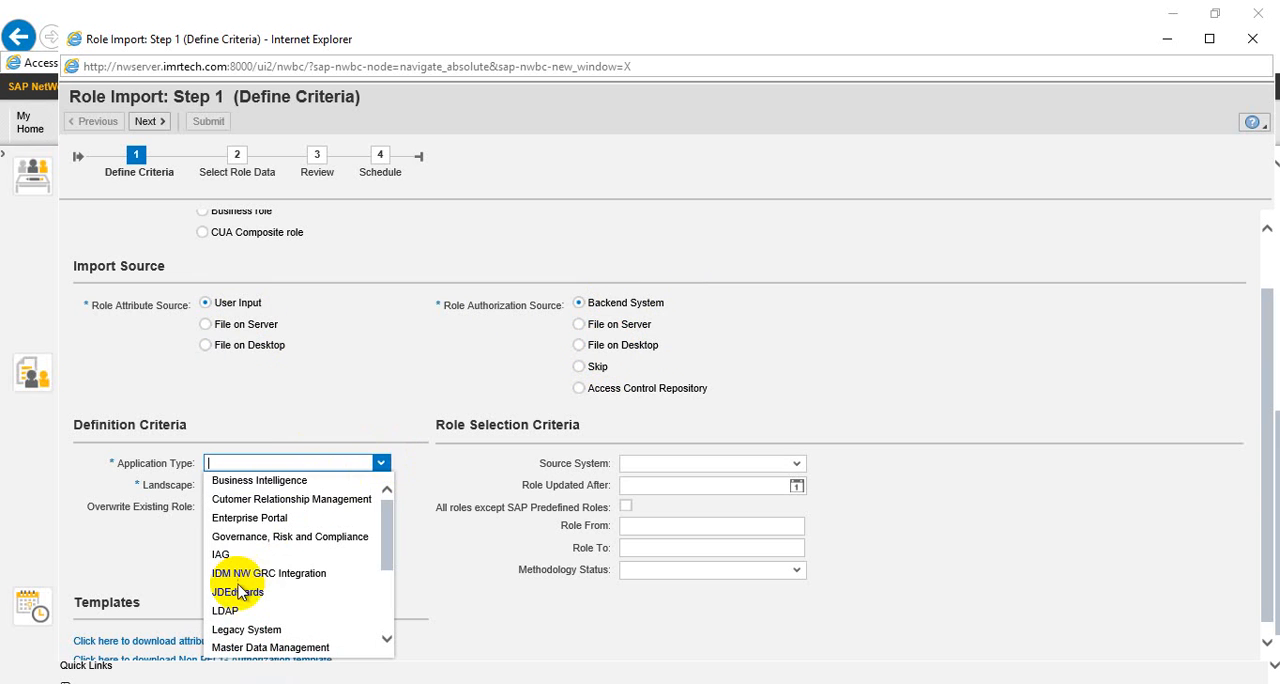
key("Down")
key("Down")
key("Down")
key("Down")
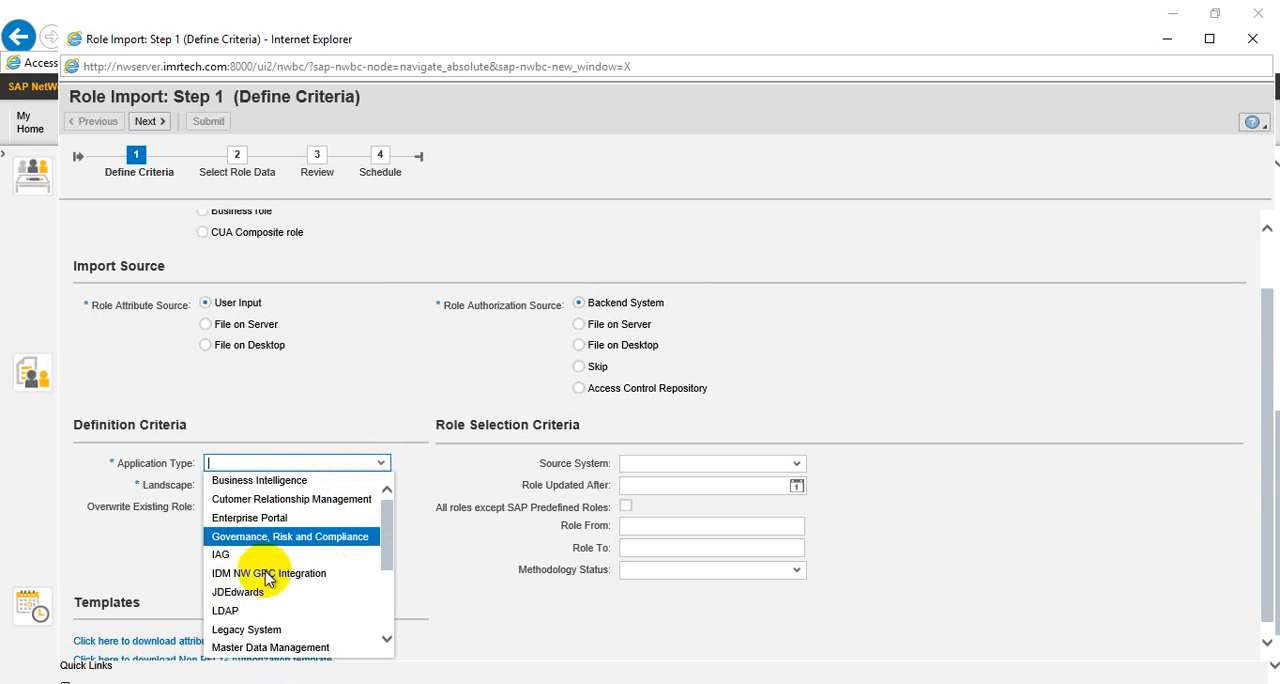
left_click(384, 584)
scroll(387, 588, "down", 2)
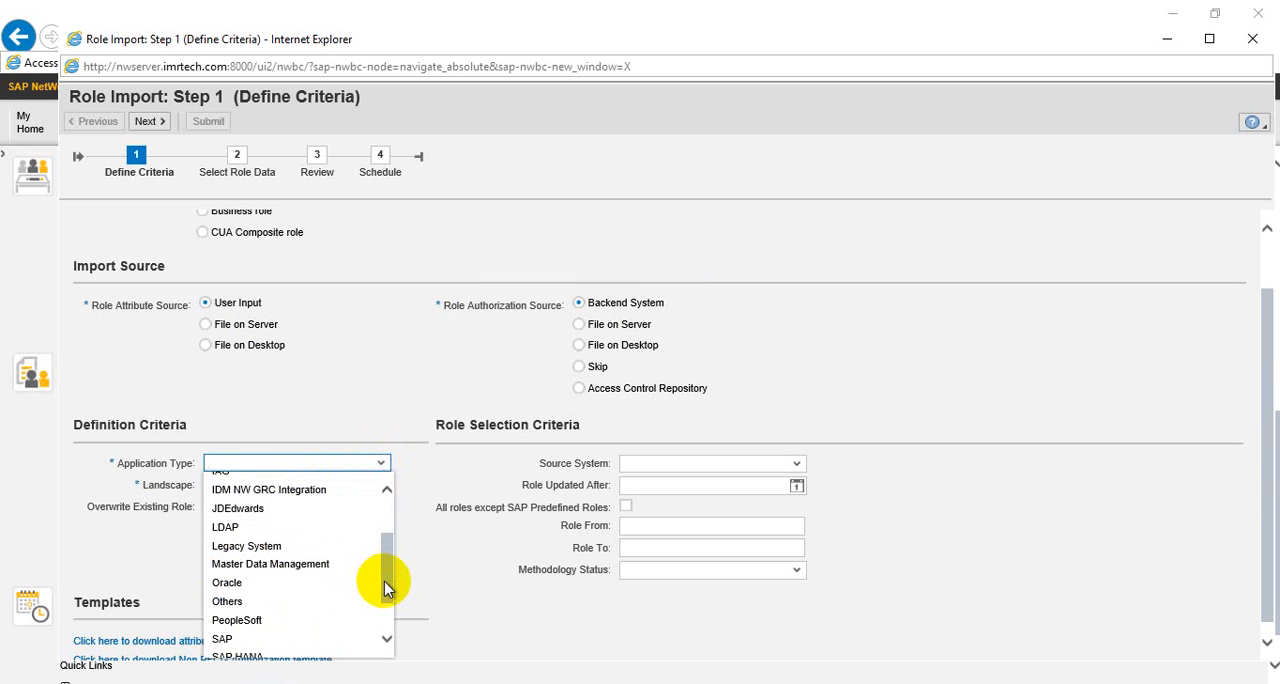
left_click(228, 643)
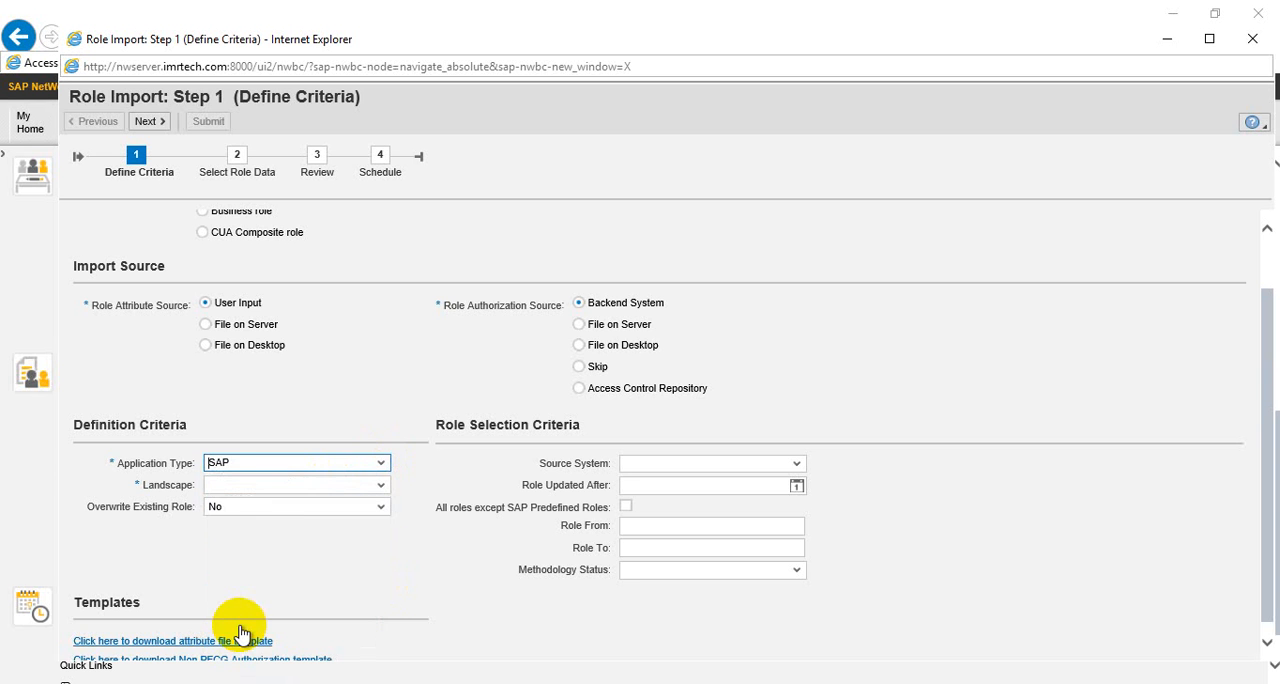
Set the landscape to SAP_S4A_LG and enable overwriting of existing roles with Yes
left_click(336, 486)
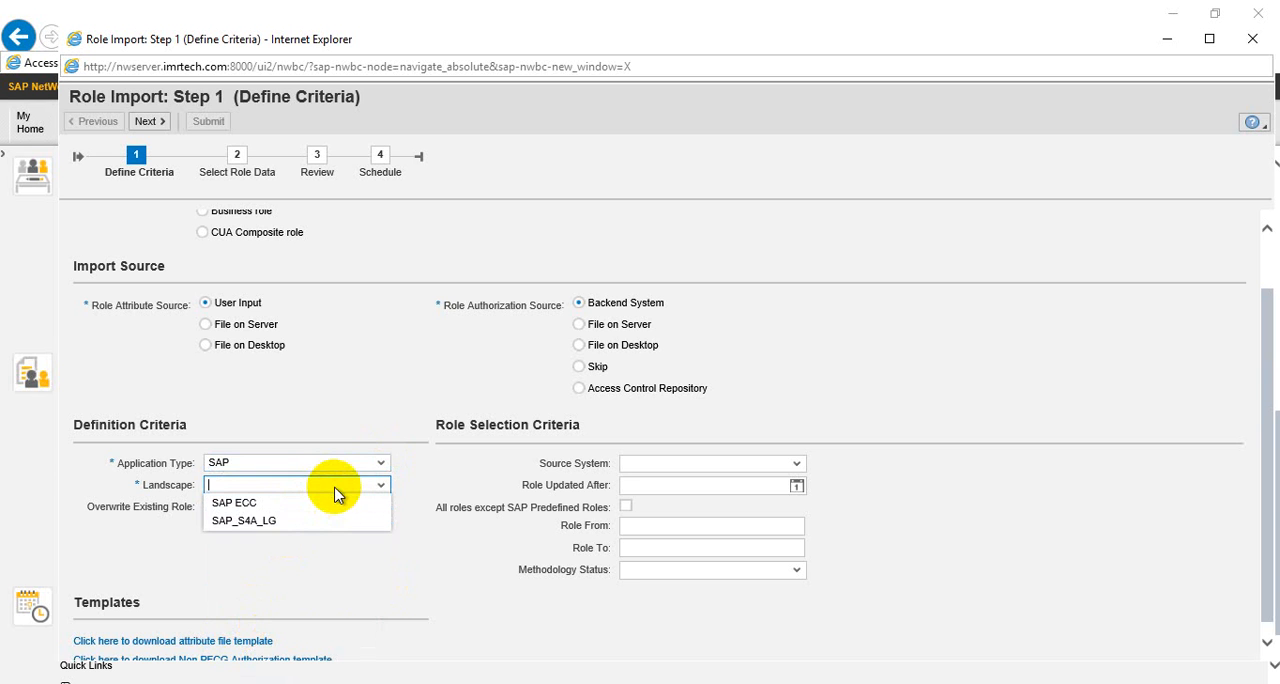
left_click(250, 520)
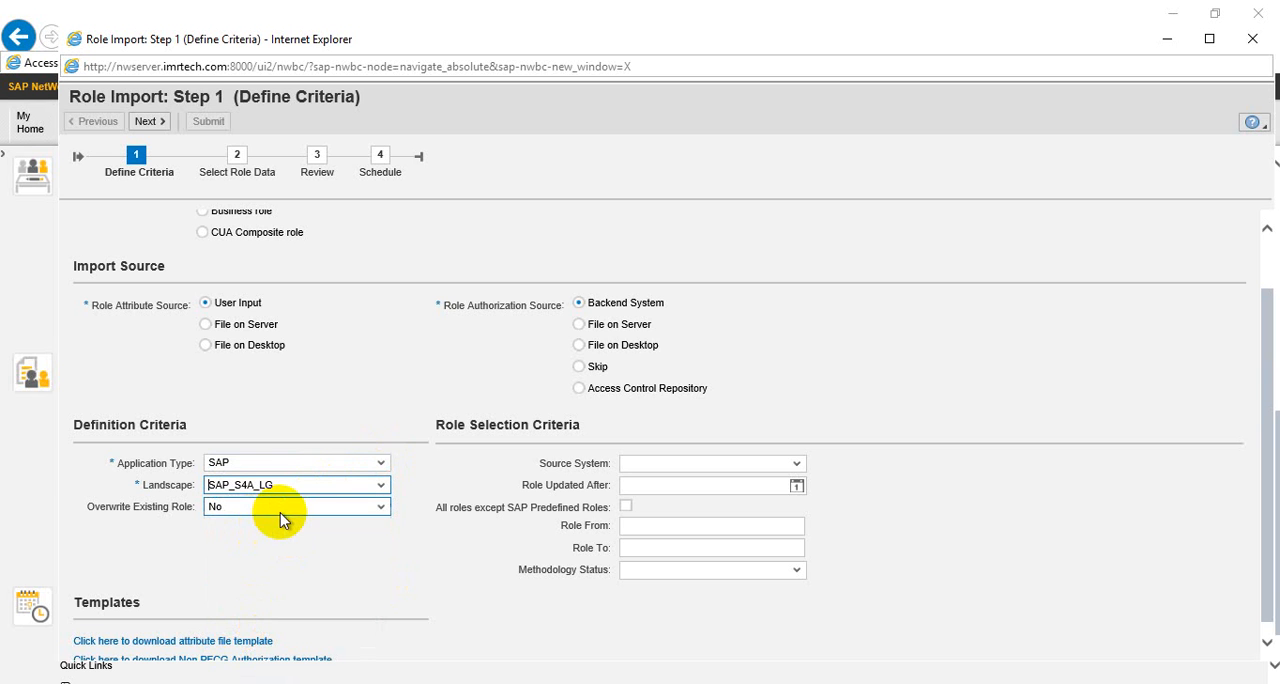
left_click(282, 508)
left_click(230, 524)
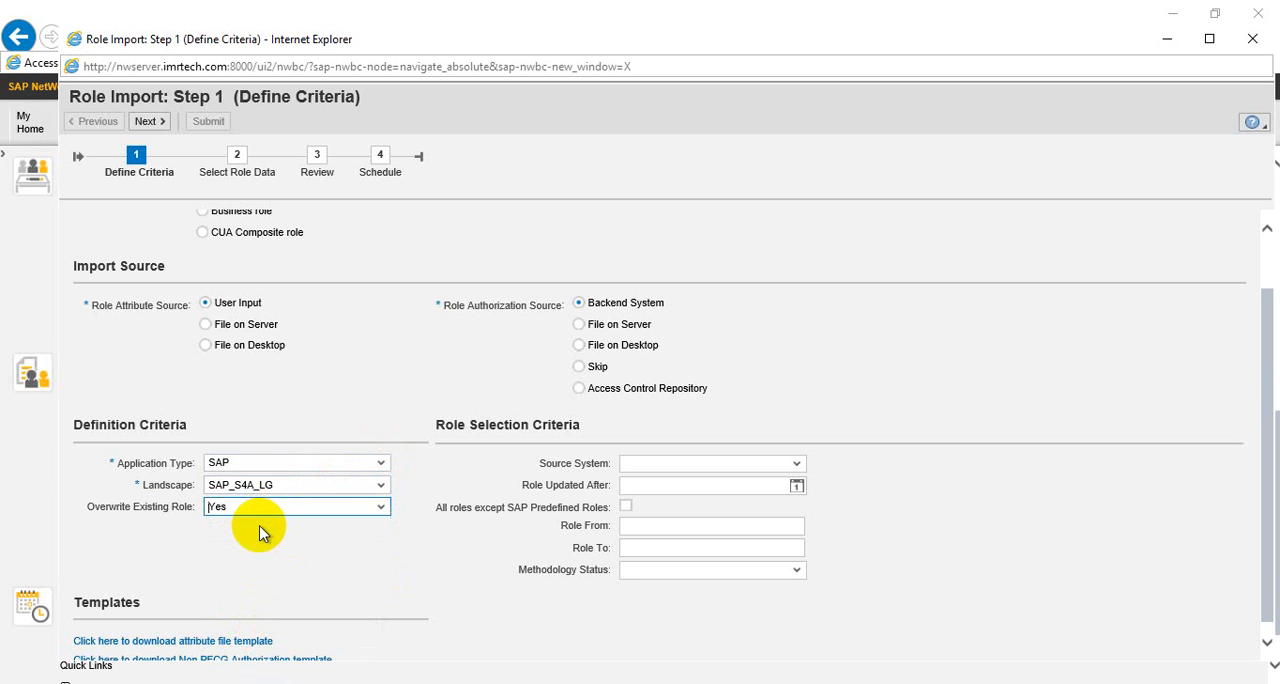
Set both the role attribute source and the role authorization source to File on Desktop
left_click(771, 466)
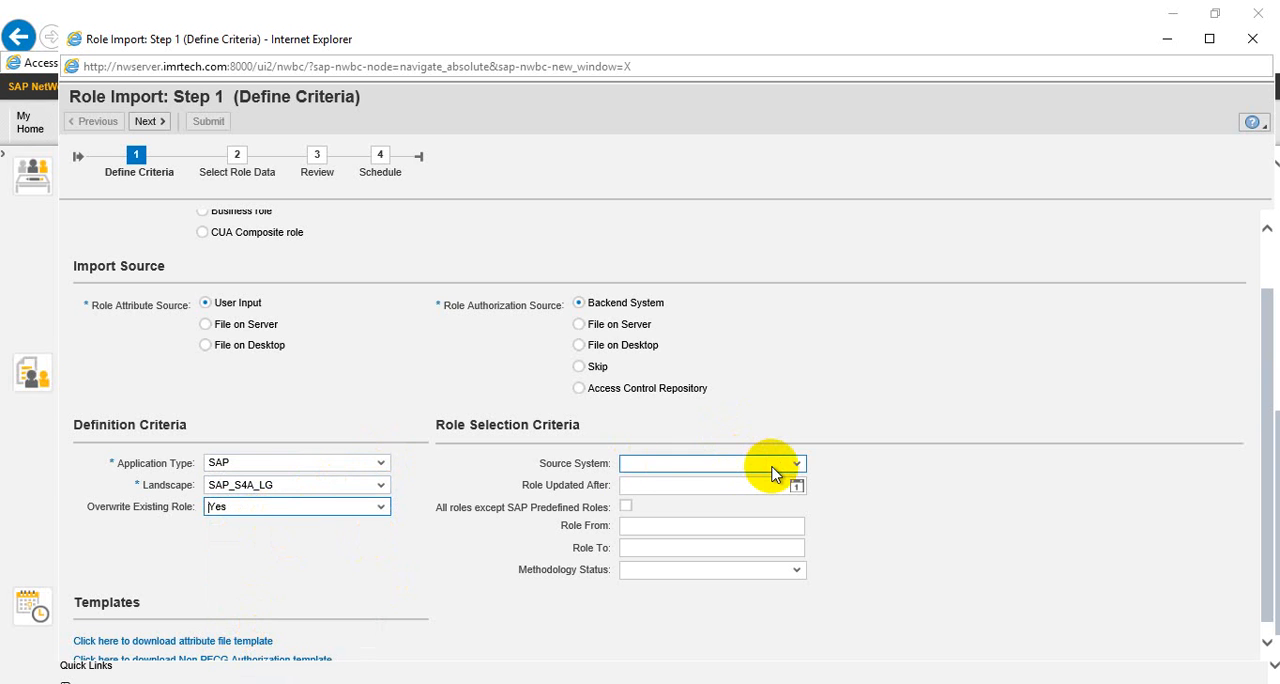
left_click(857, 440)
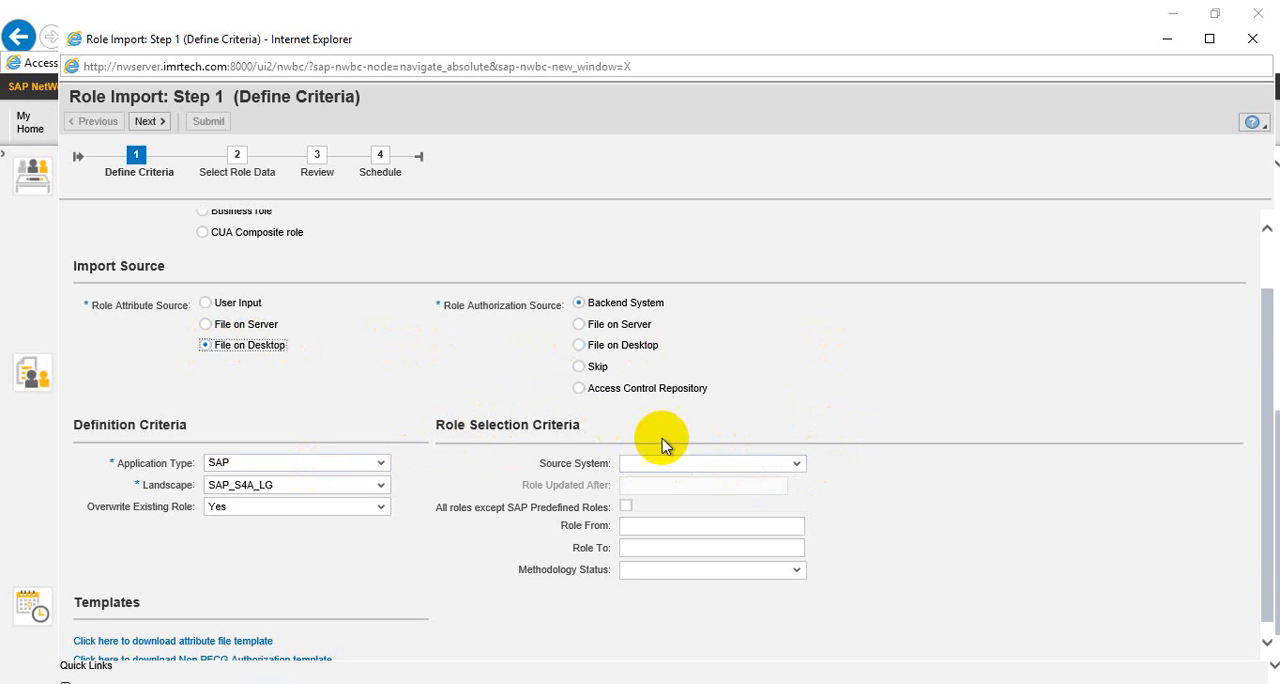
left_click(593, 350)
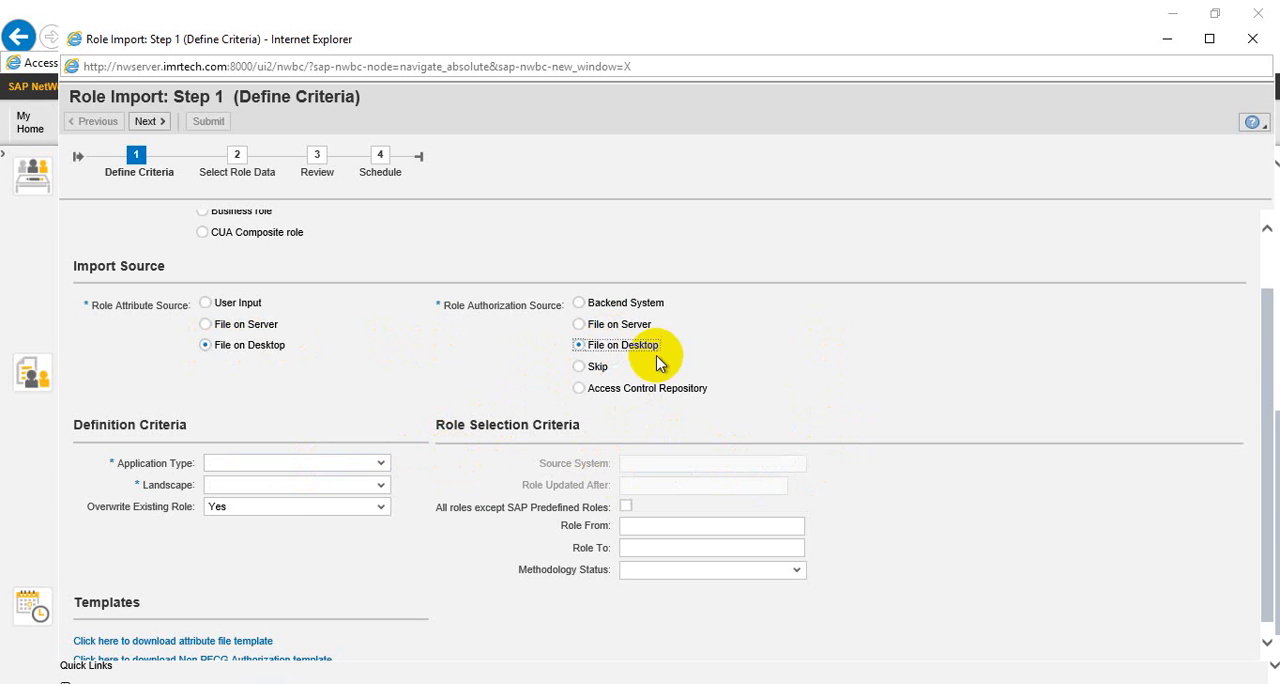
left_click(230, 304)
left_click(234, 326)
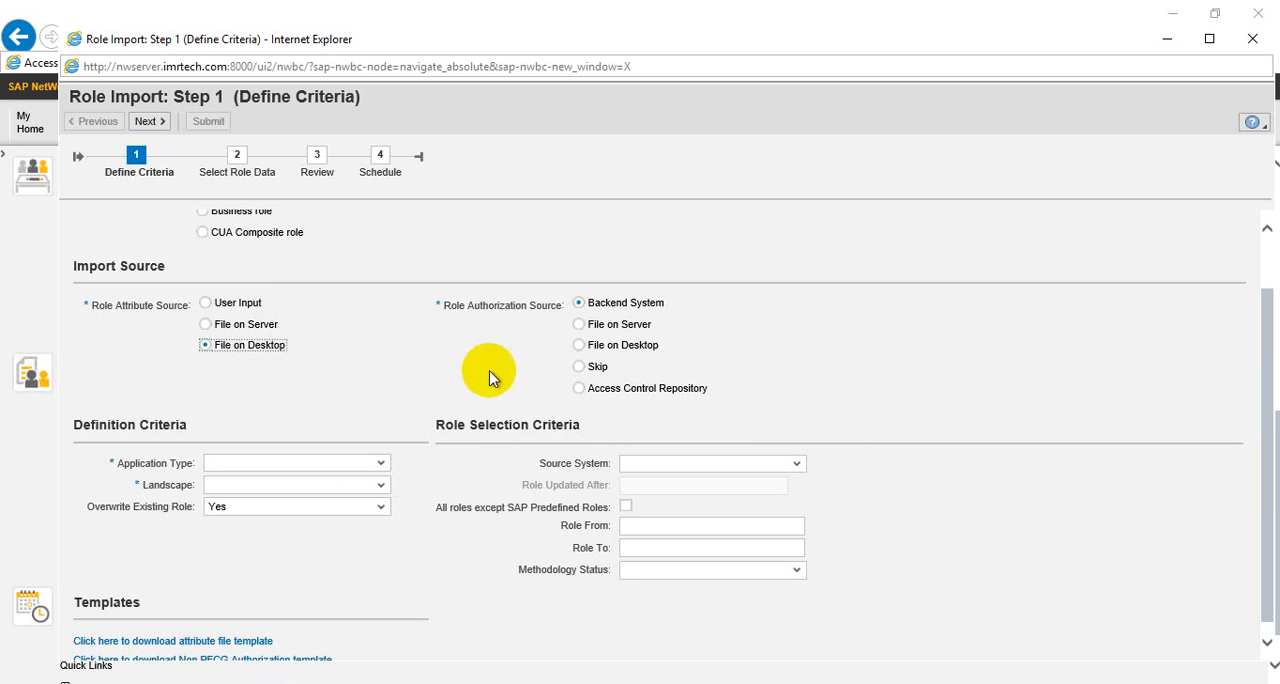
left_click(619, 350)
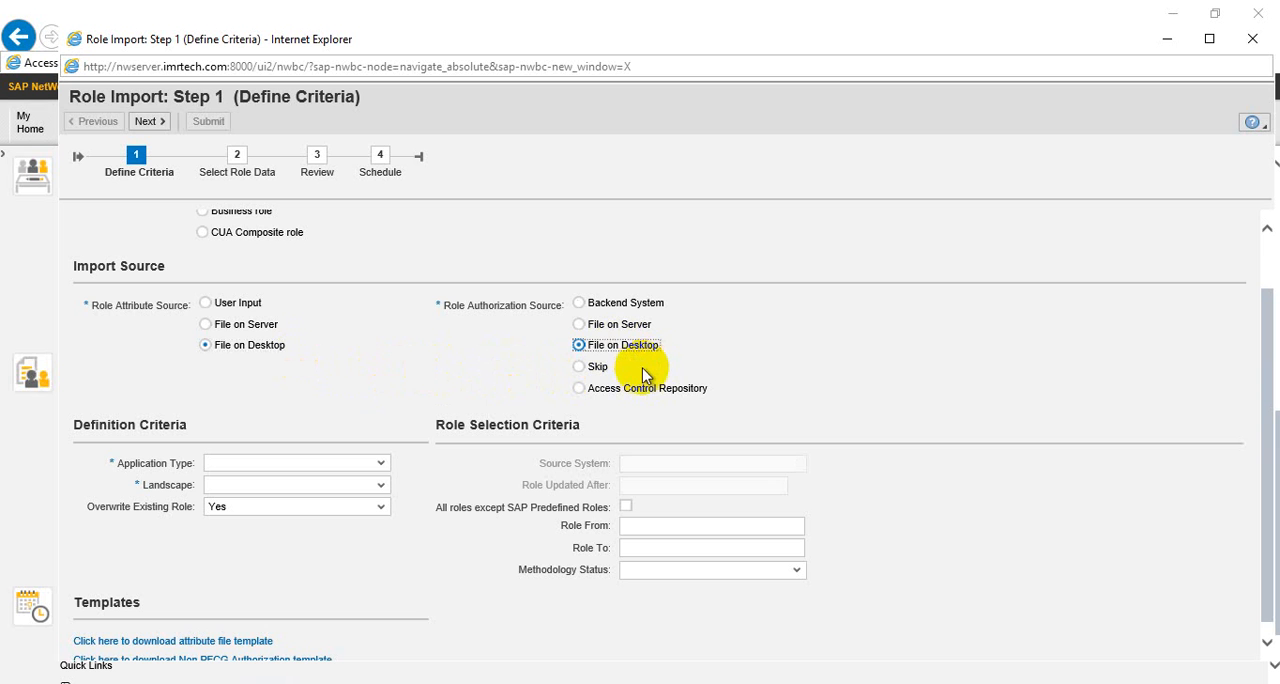
Select SAP as the application type and SAP_S4A_LG as the landscape for the desktop file import
left_click(366, 464)
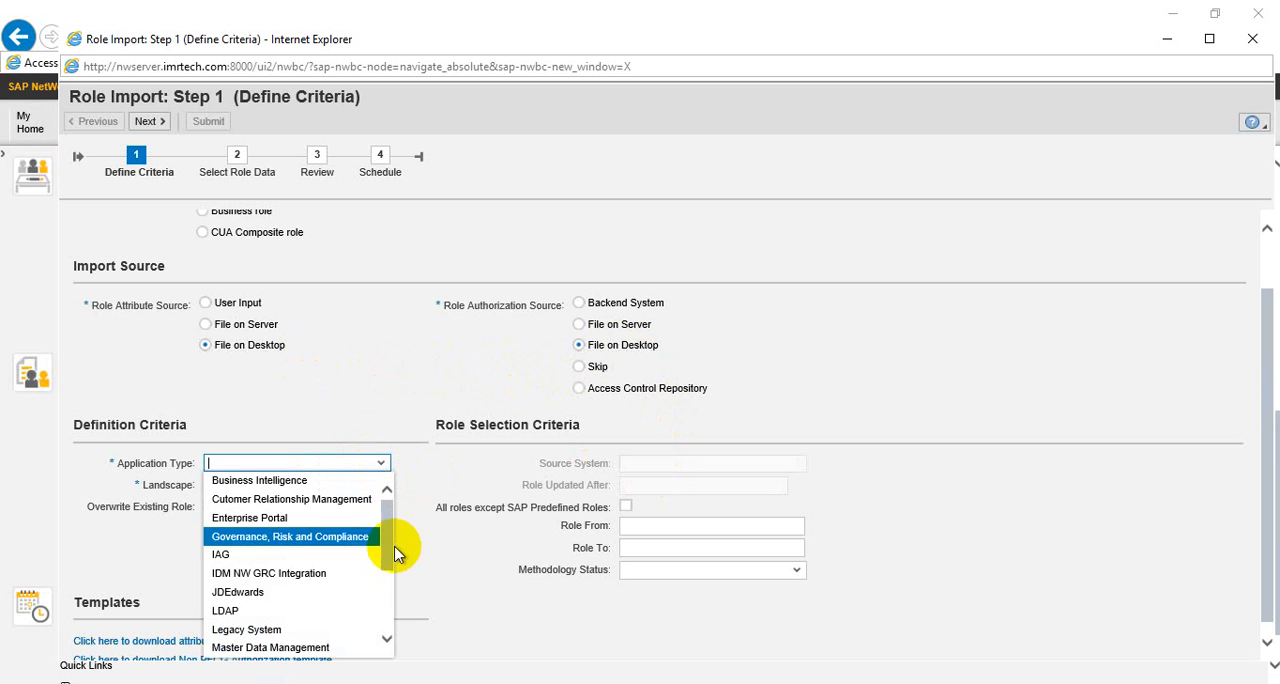
scroll(380, 598, "down", 3)
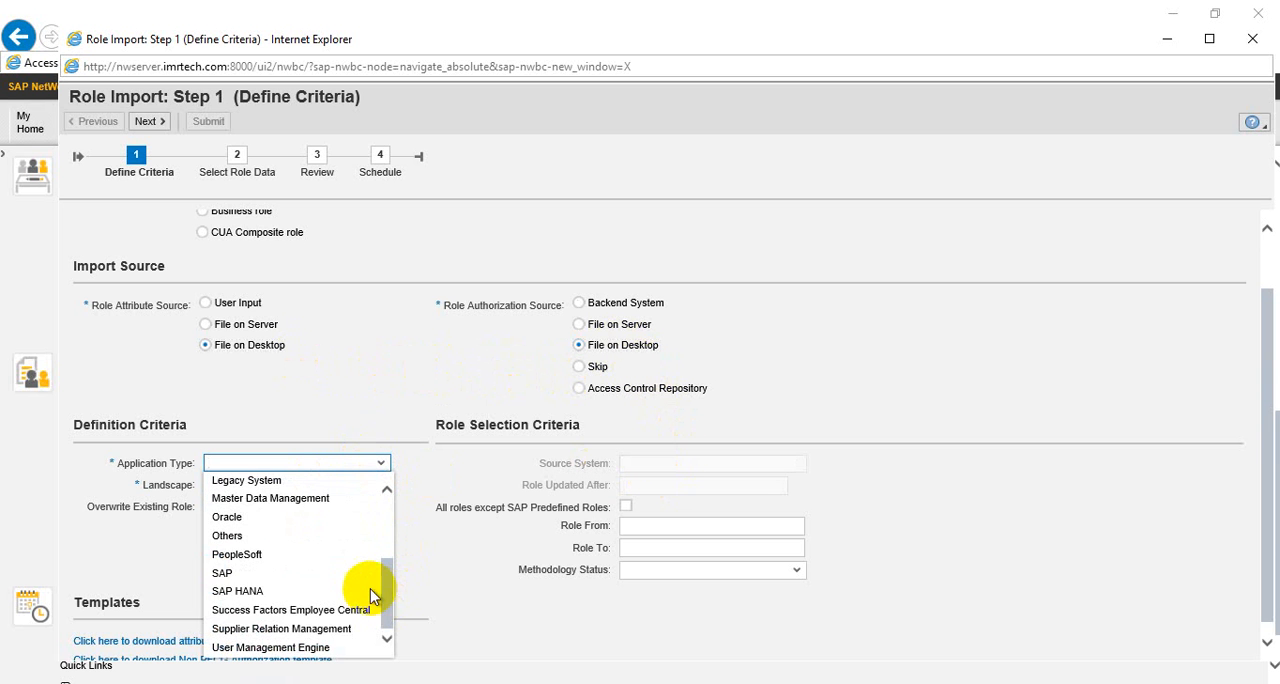
left_click(300, 573)
left_click(337, 486)
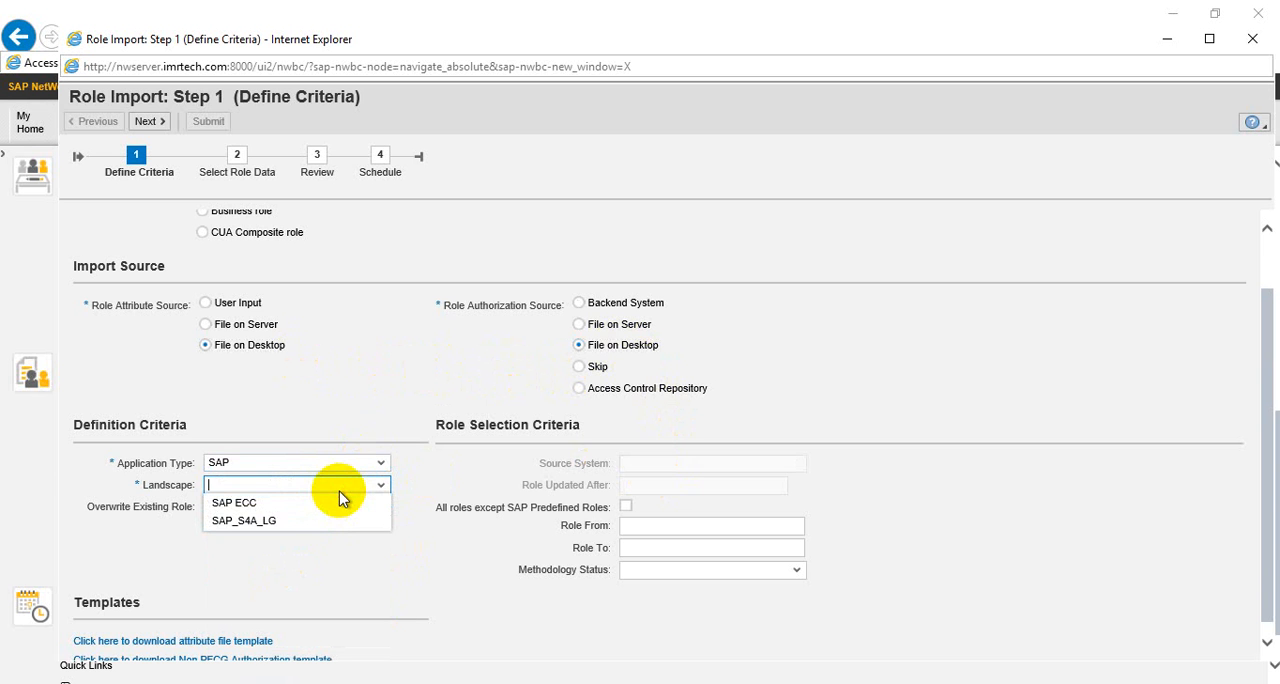
left_click(293, 521)
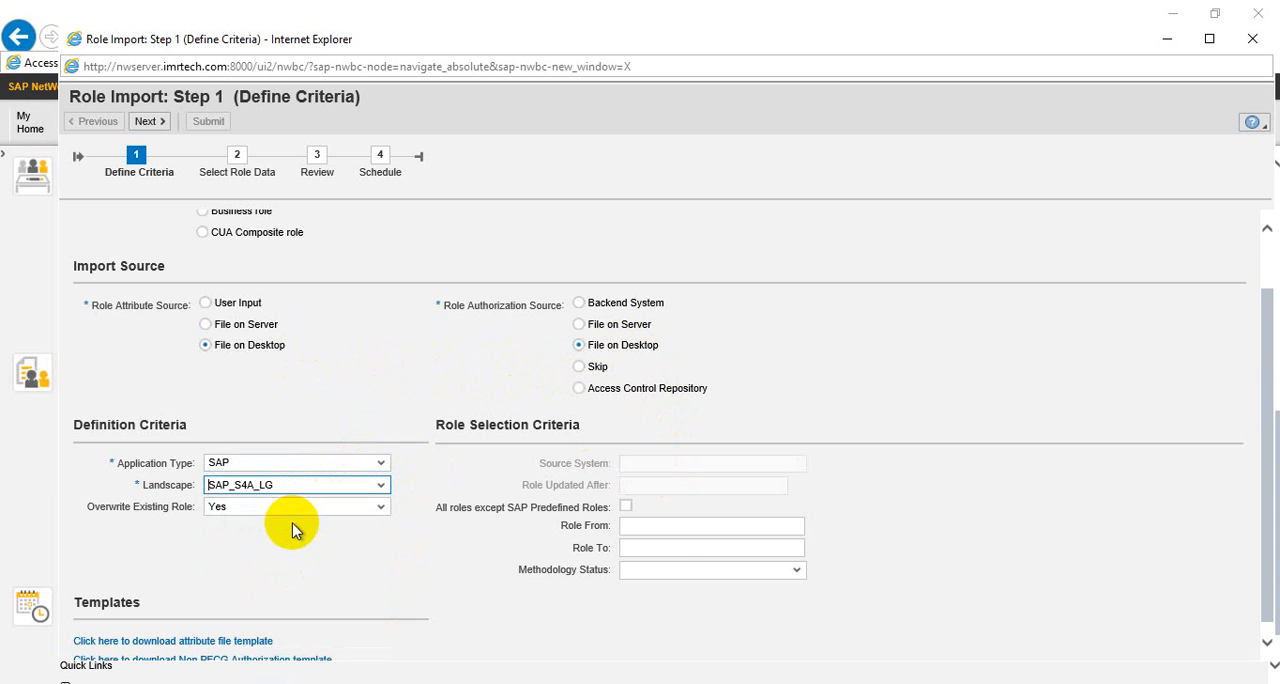
Enter ZPFCG as both the starting and ending role in the role selection criteria
left_click(669, 525)
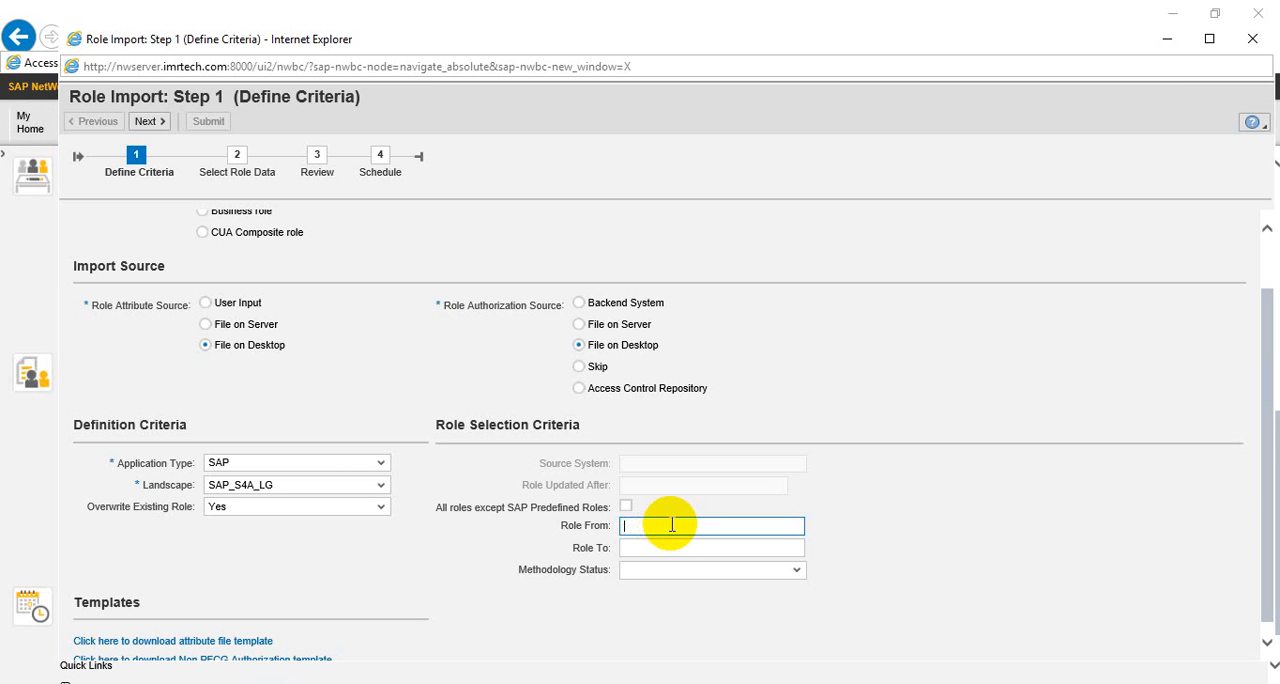
type("PFCG")
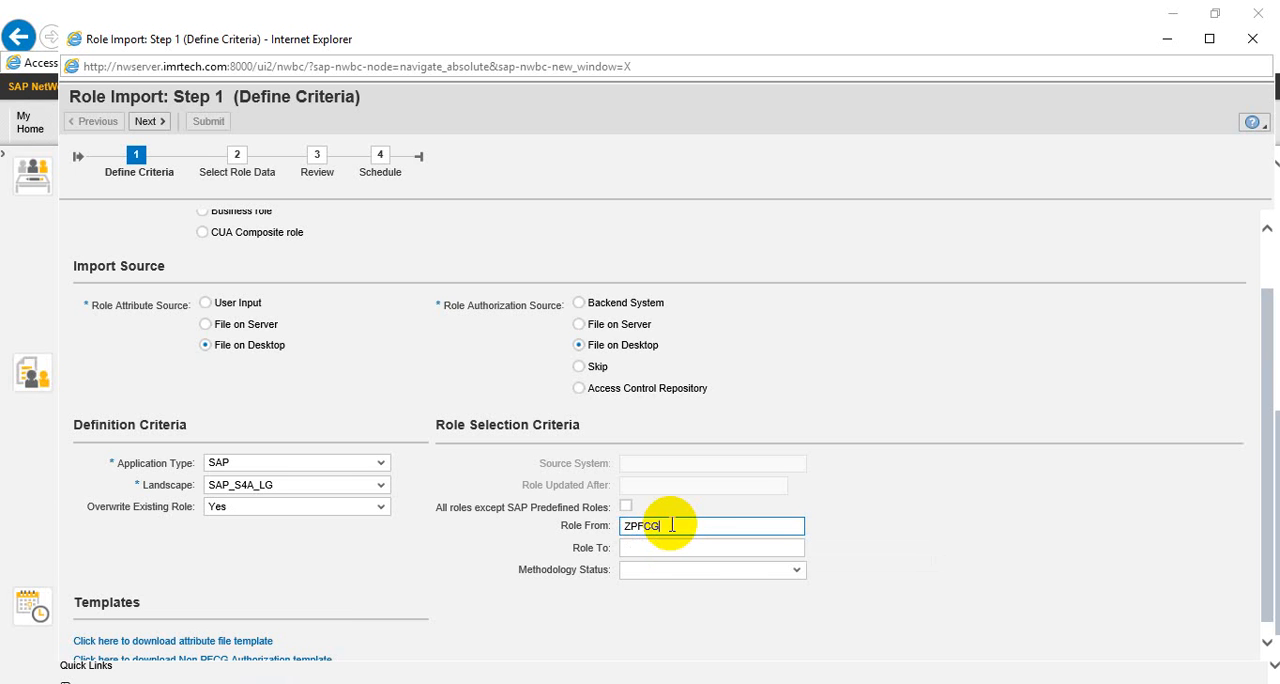
left_click(671, 545)
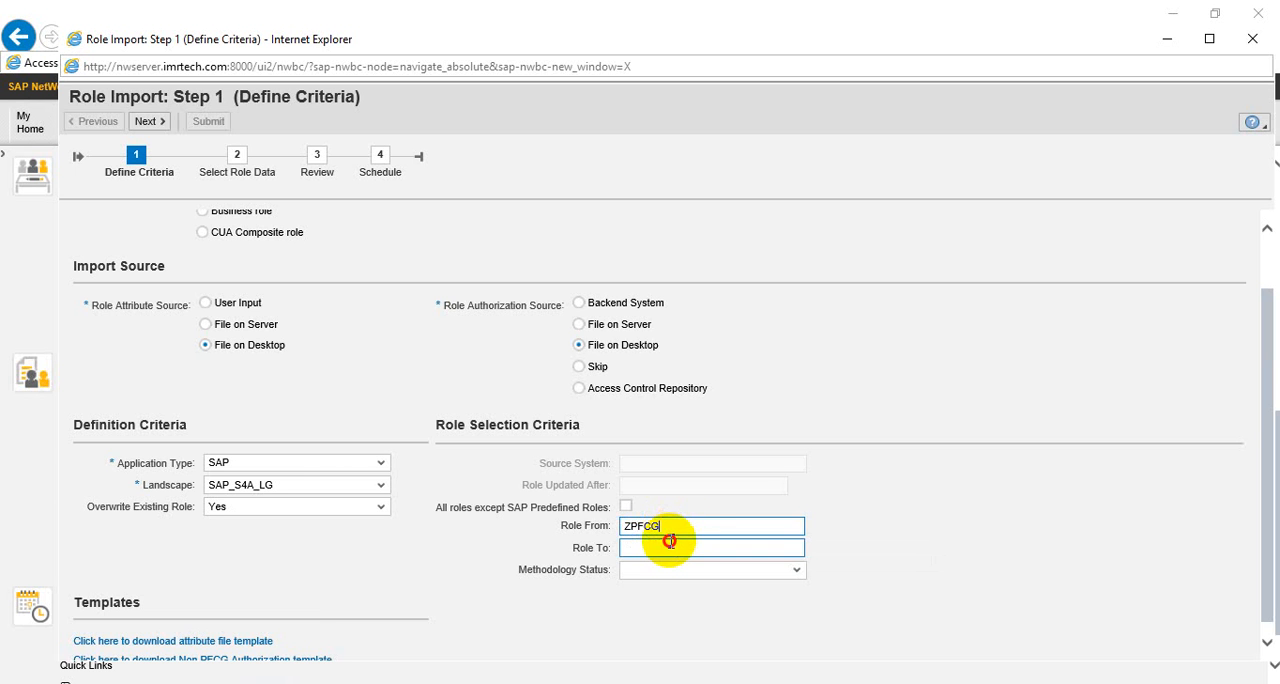
type("Z")
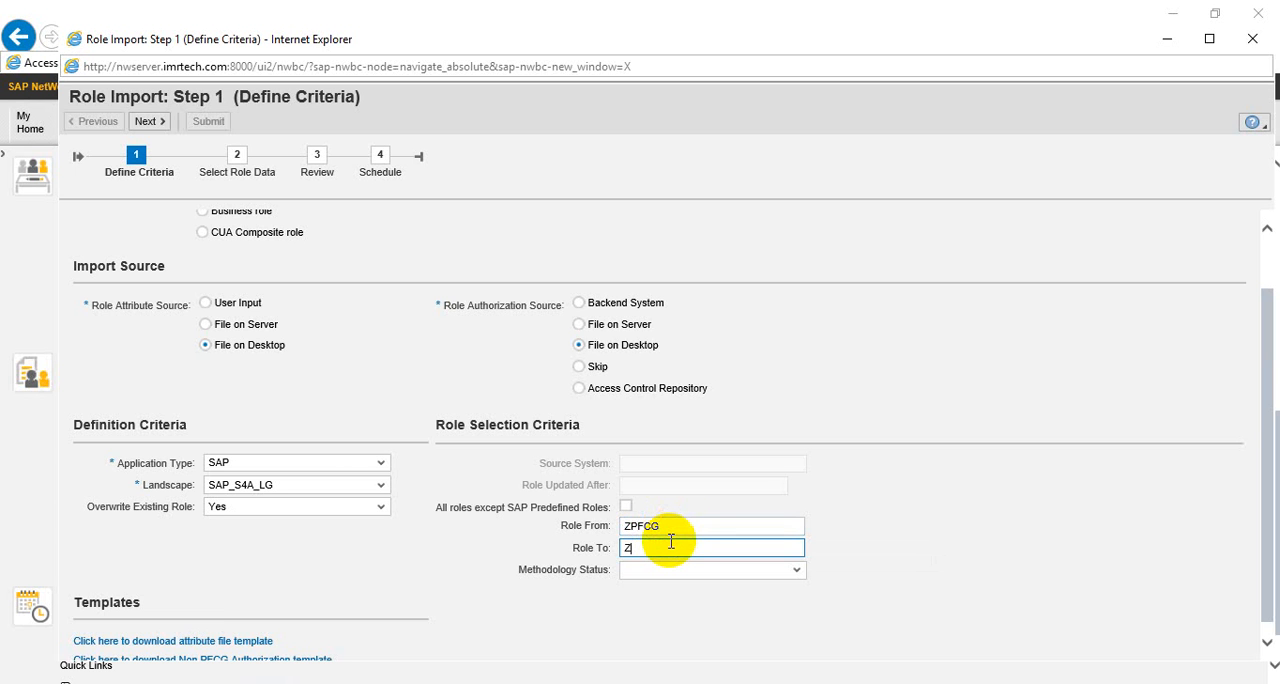
type("PFCG")
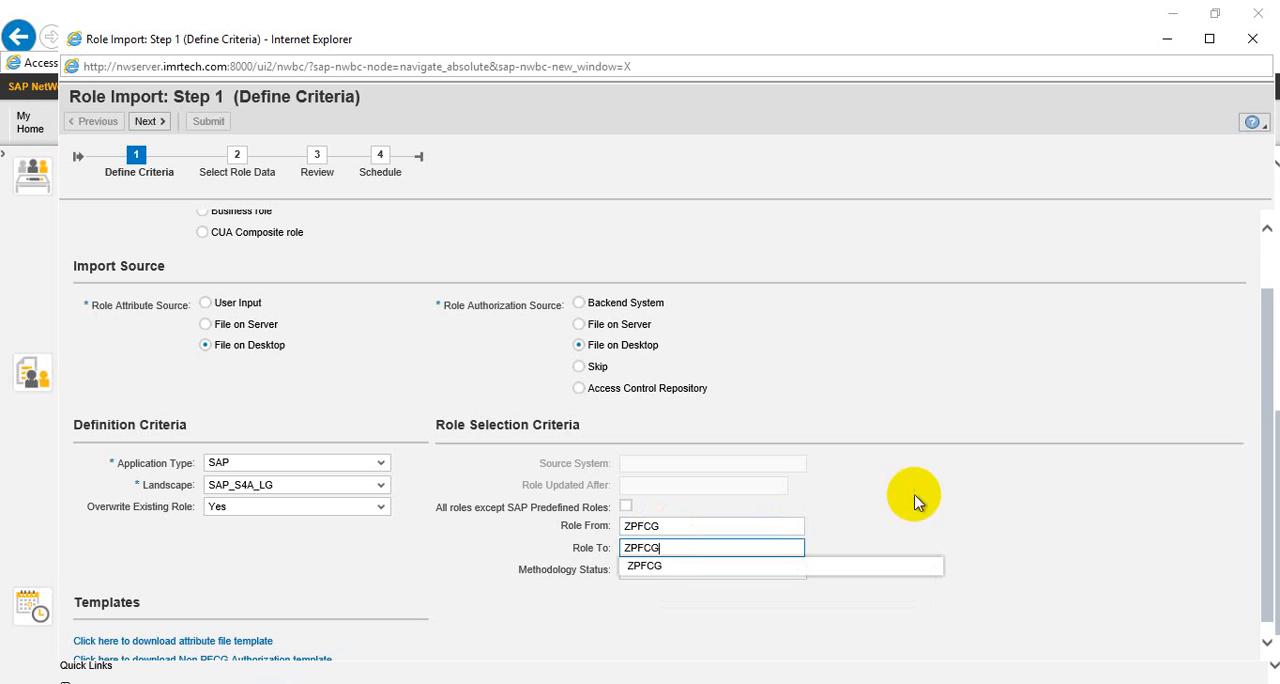
left_click(915, 498)
Set the methodology status in the role selection criteria to Complete
left_click(760, 573)
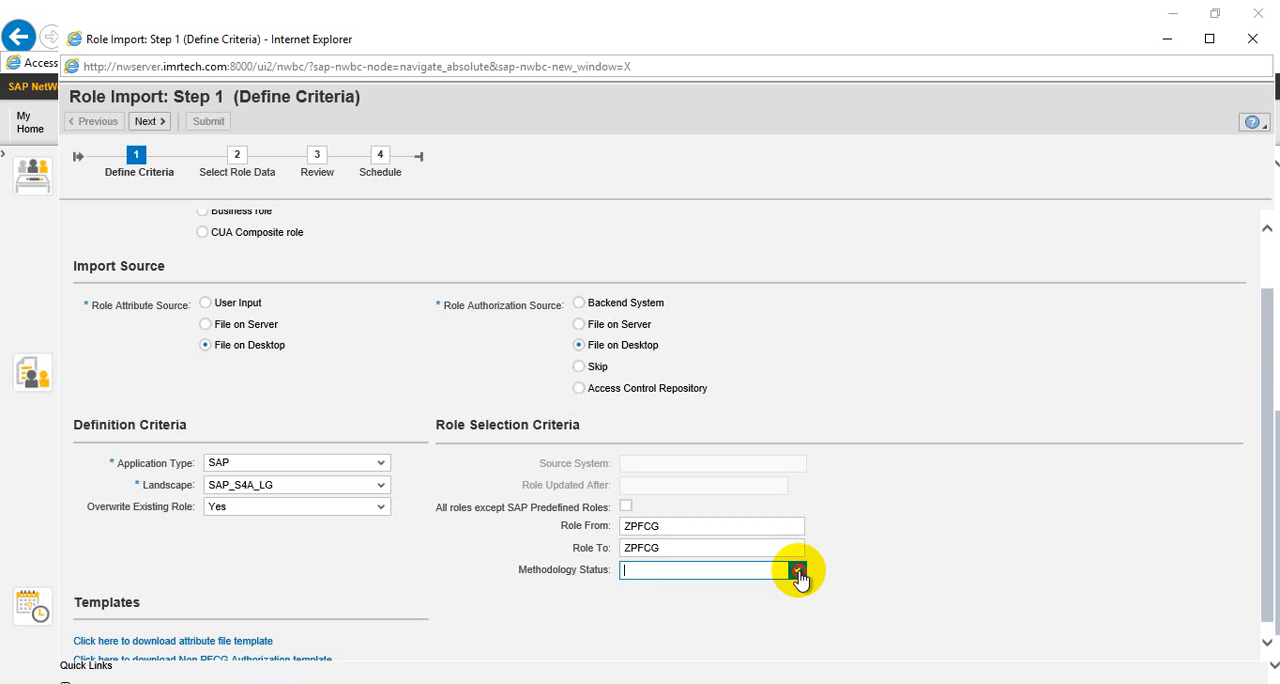
left_click(798, 572)
left_click(670, 589)
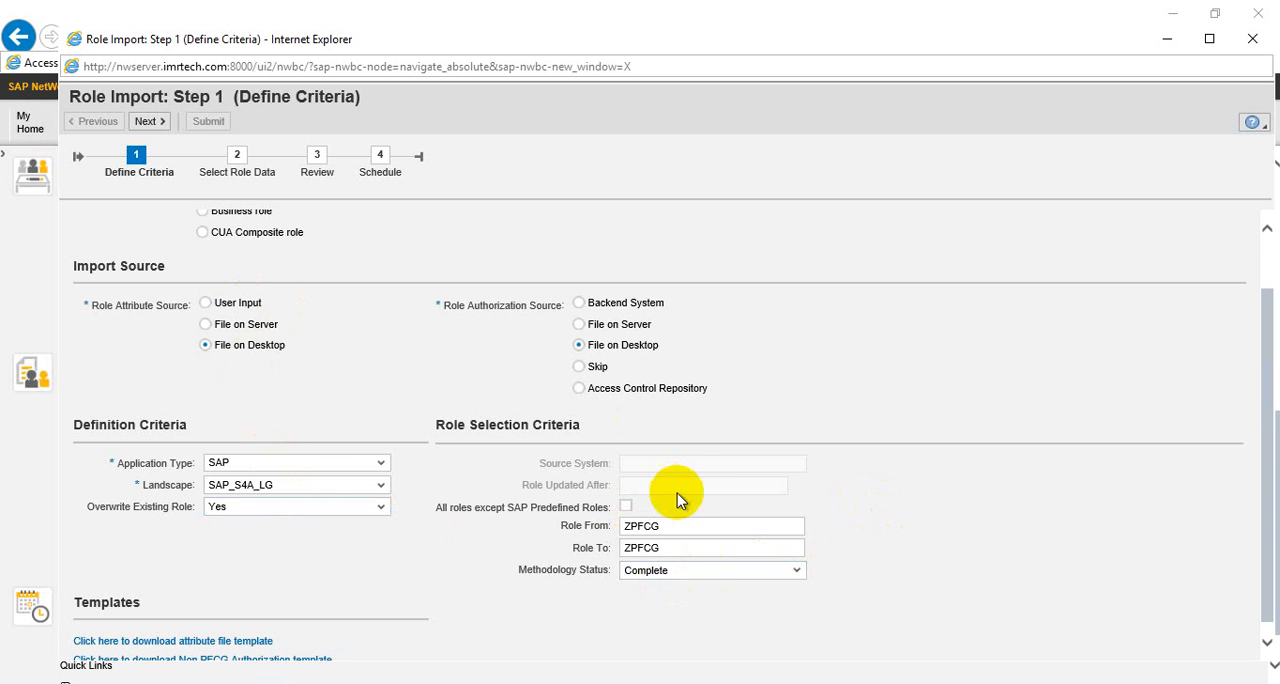
View the Select Role Data stage, and back in Define Criteria set the role authorization source to Backend System
left_click(150, 121)
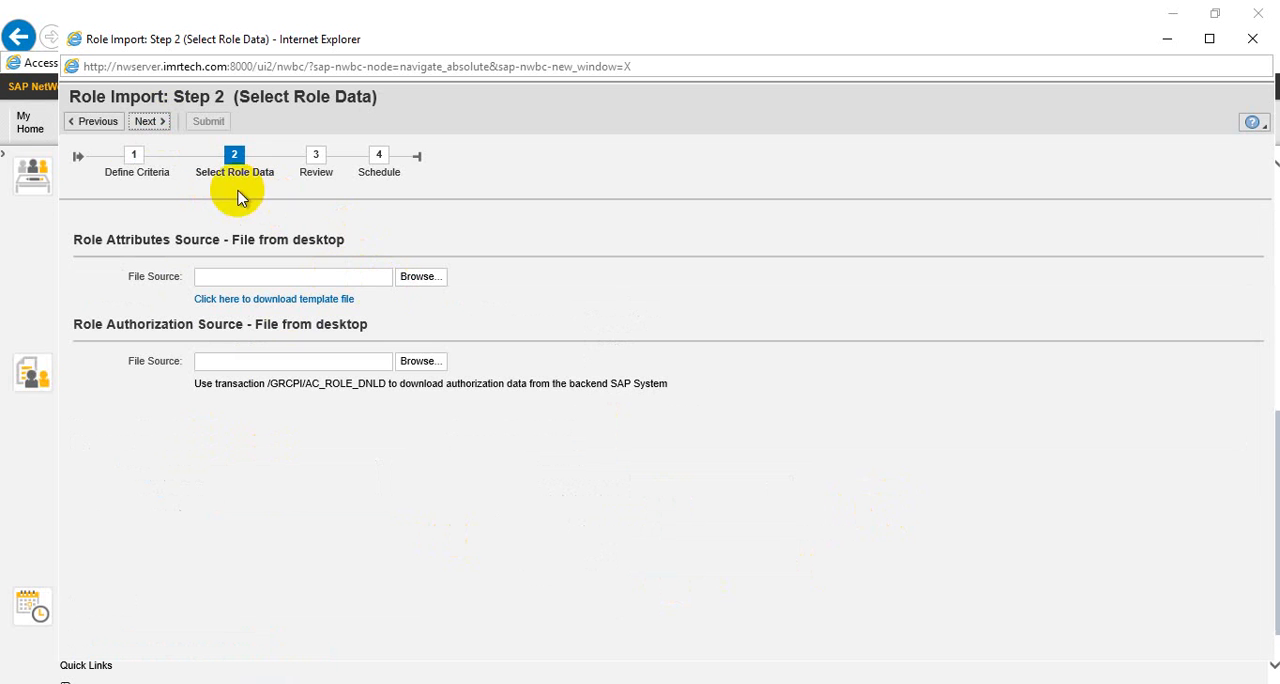
left_click(100, 128)
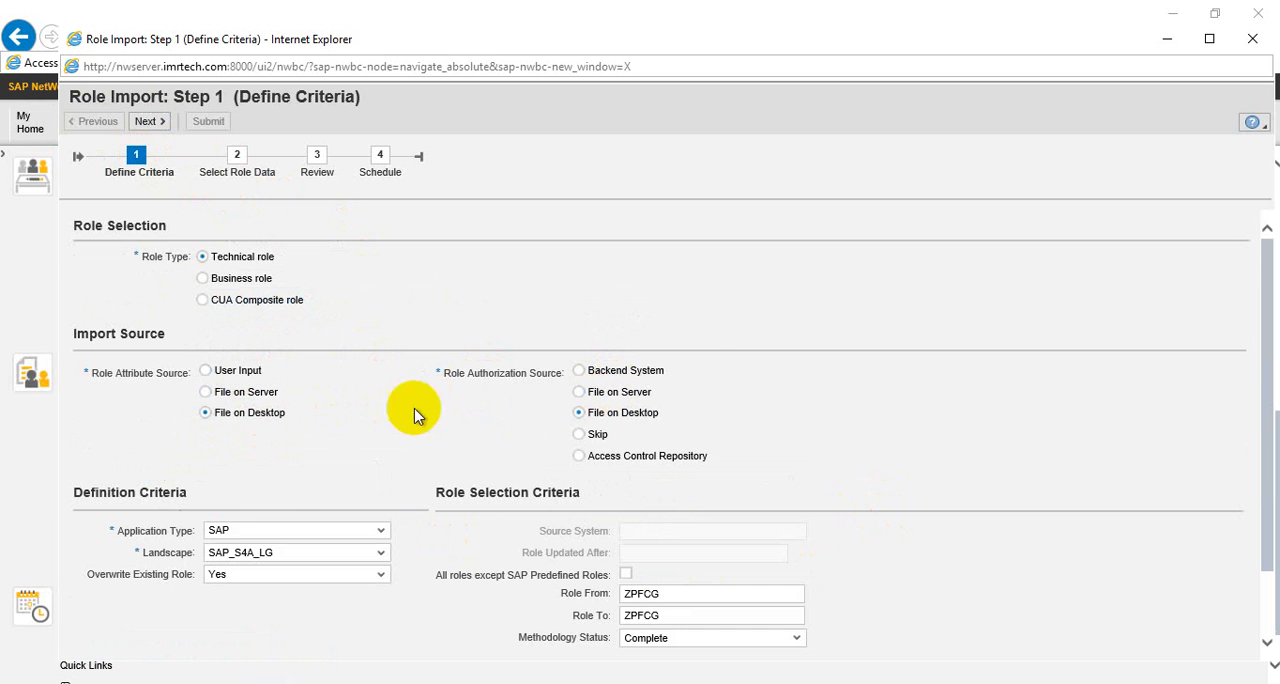
left_click(640, 372)
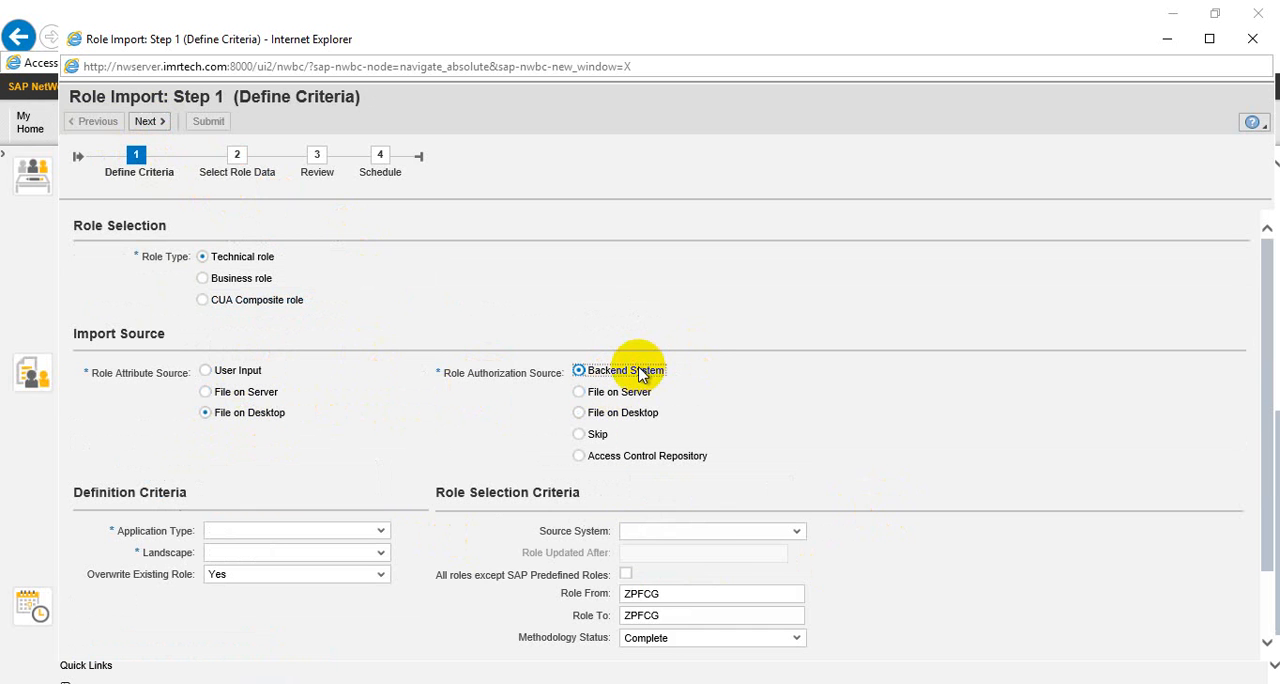
Try to open the source system choices and continue past Define Criteria with Backend System as the role authorization source
left_click(712, 540)
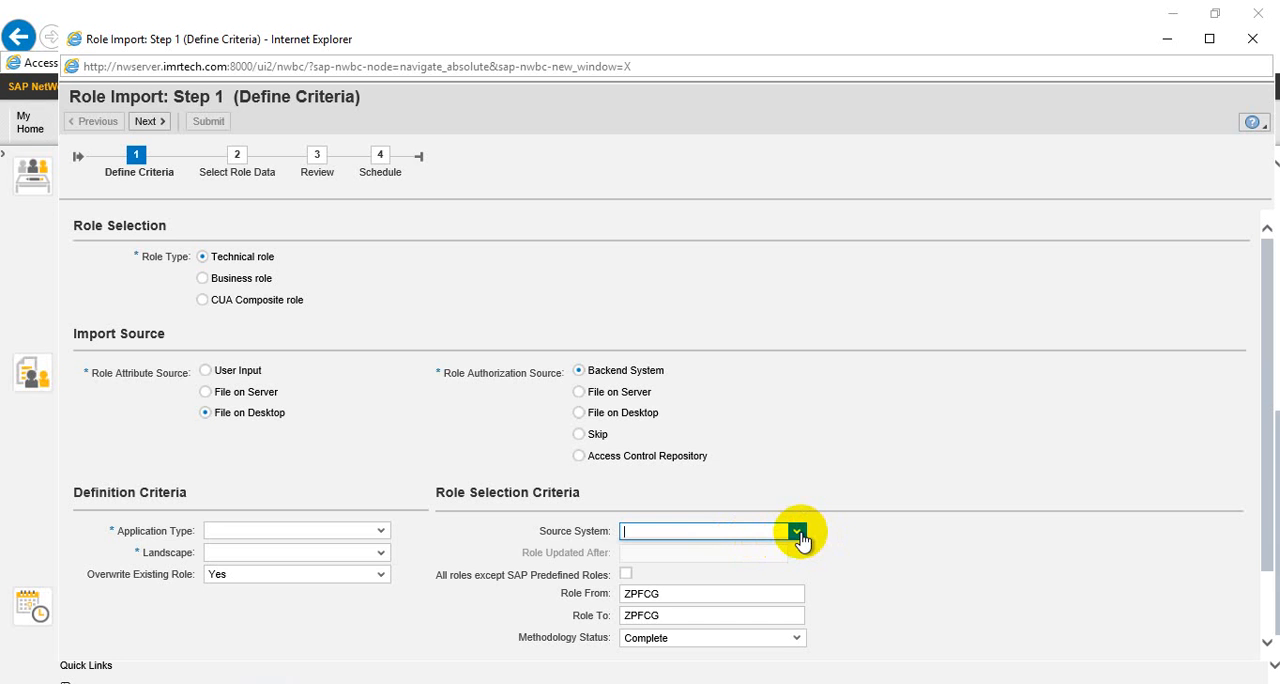
left_click(840, 538)
scroll(842, 538, "down", 2)
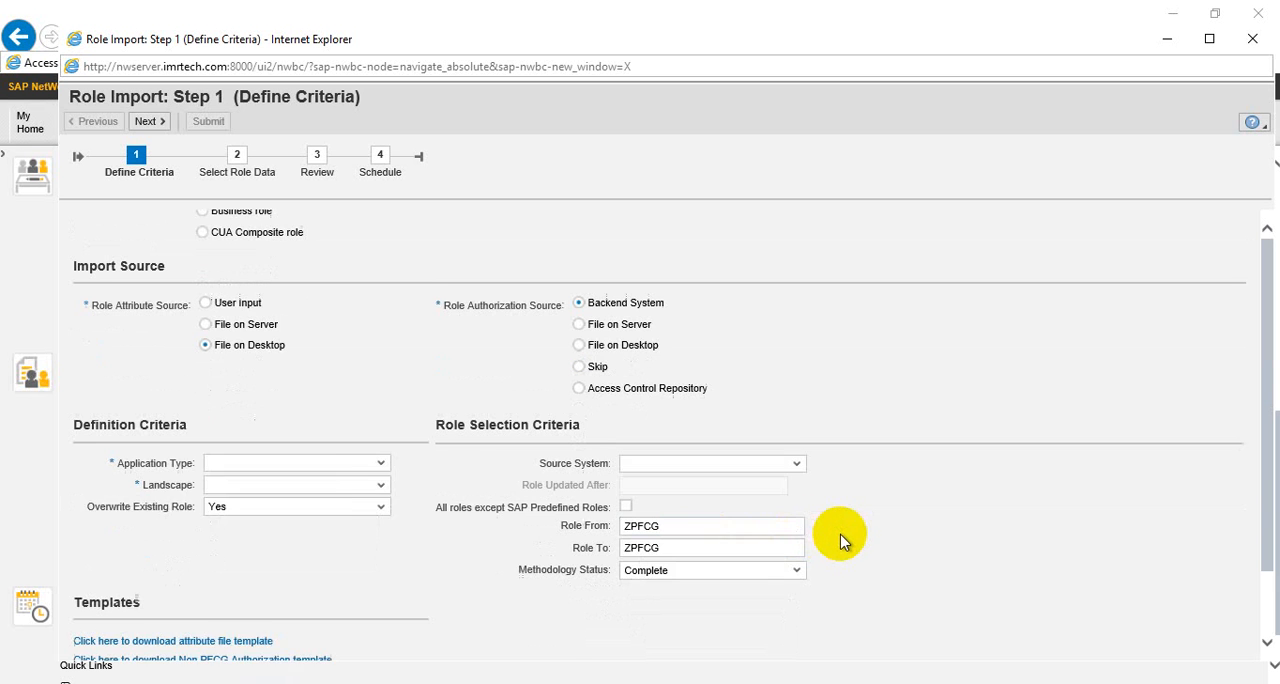
left_click(166, 120)
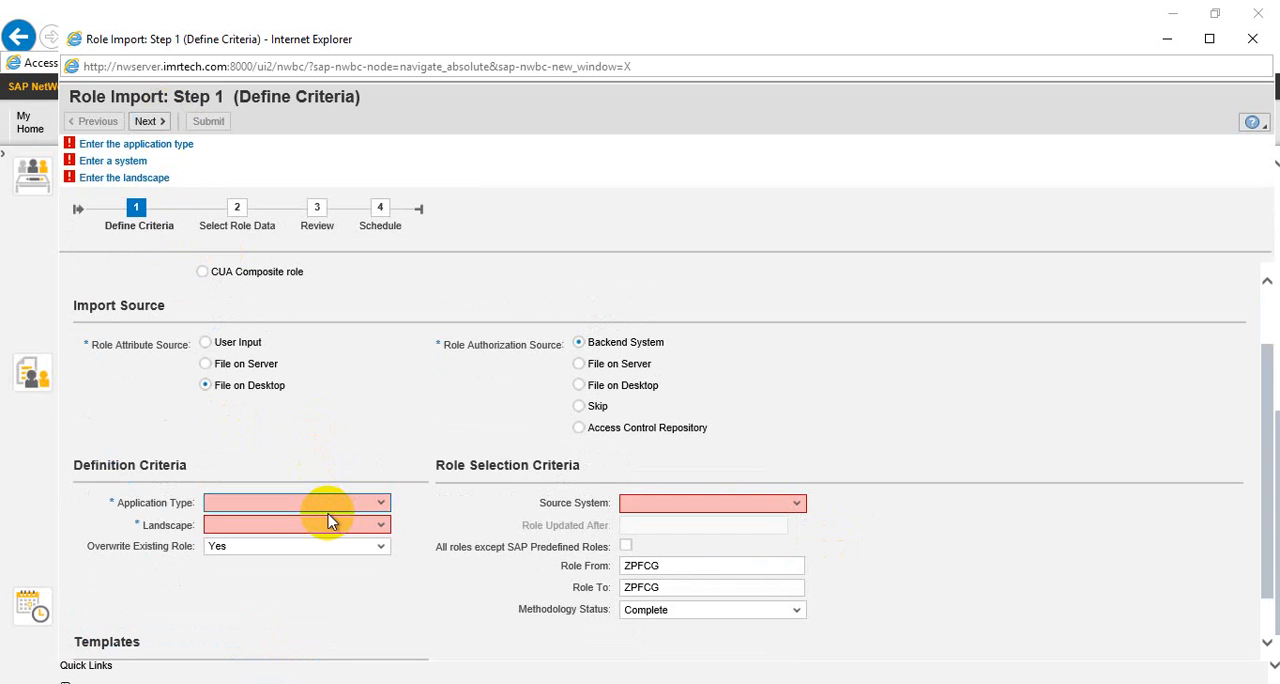
left_click(380, 508)
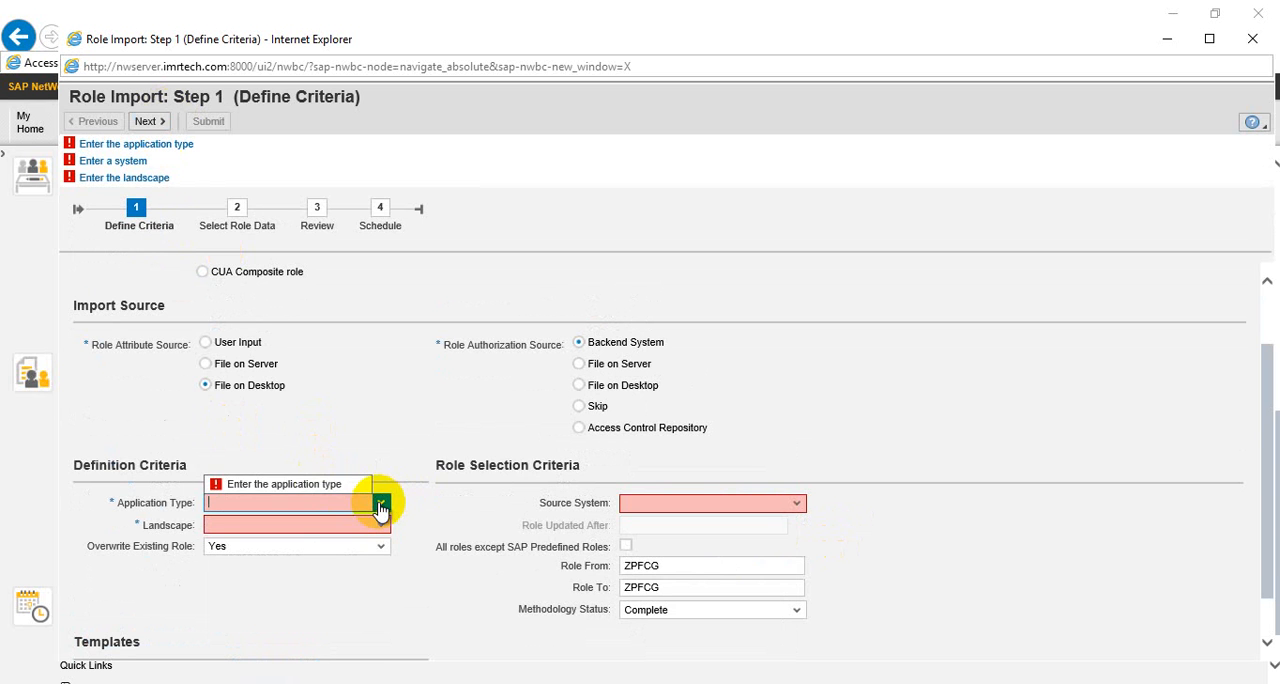
Set the role attribute source to User Input with SAP as the application type, and the role authorization source to File on Desktop
left_click(230, 345)
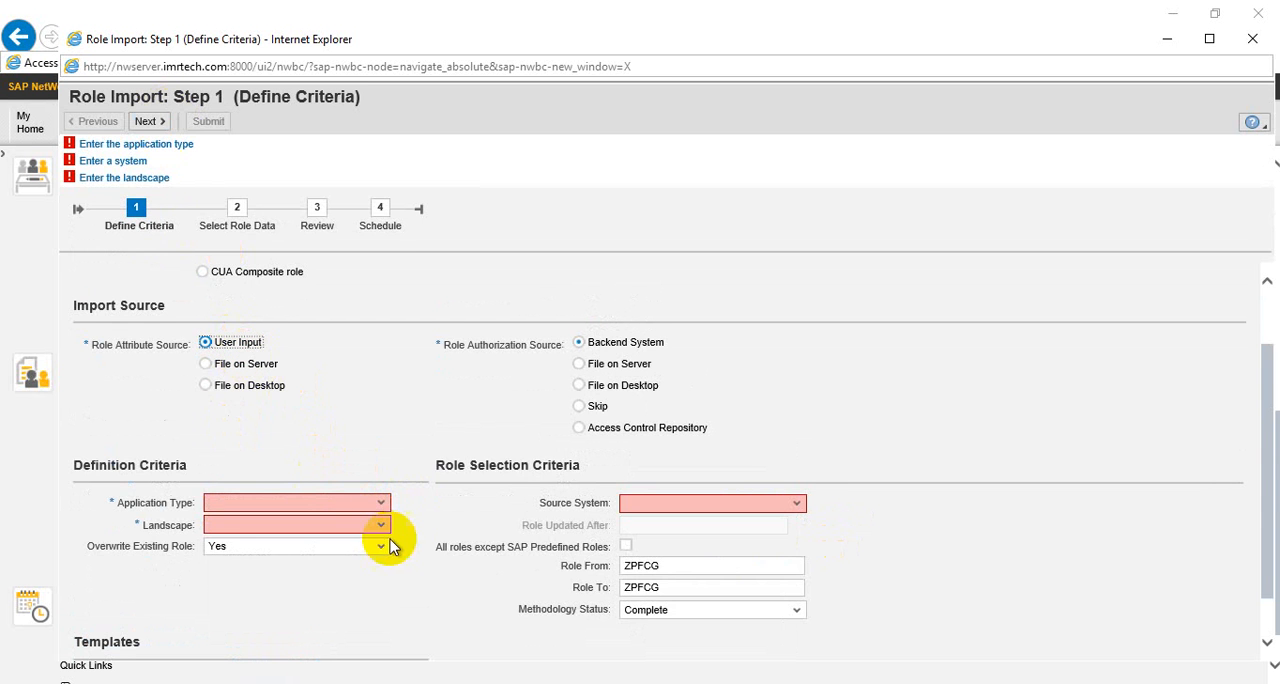
left_click(381, 452)
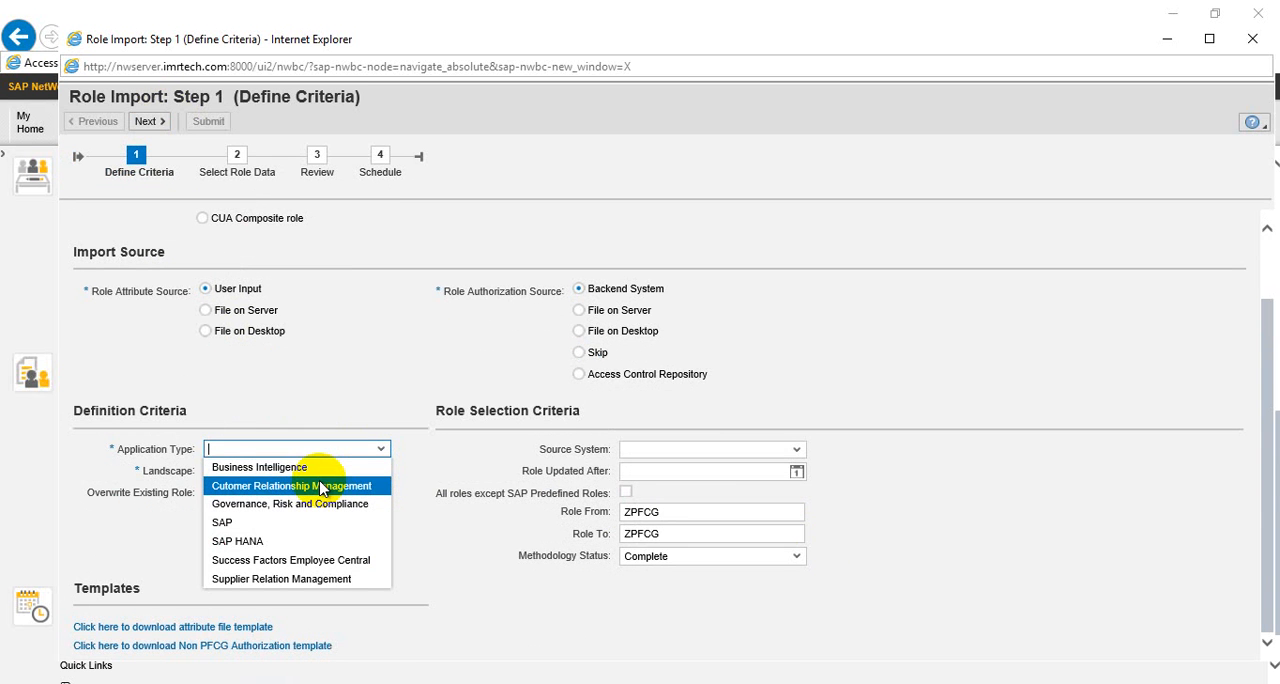
left_click(299, 527)
left_click(325, 474)
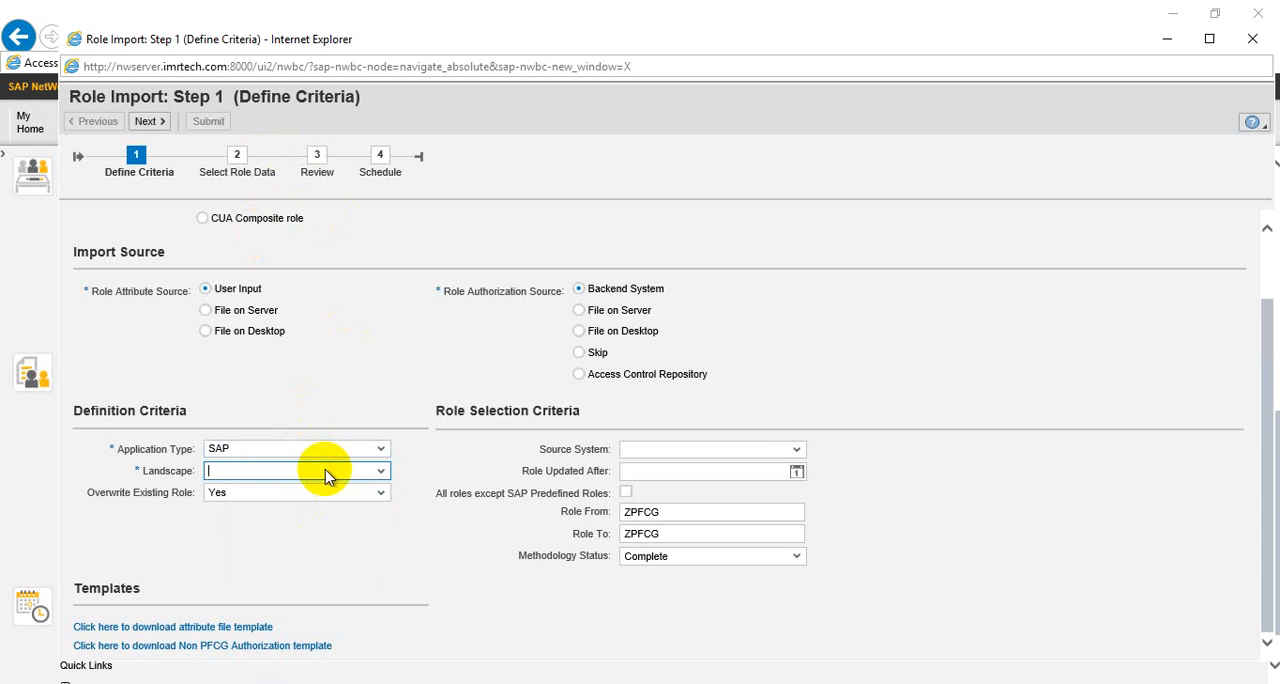
left_click(285, 509)
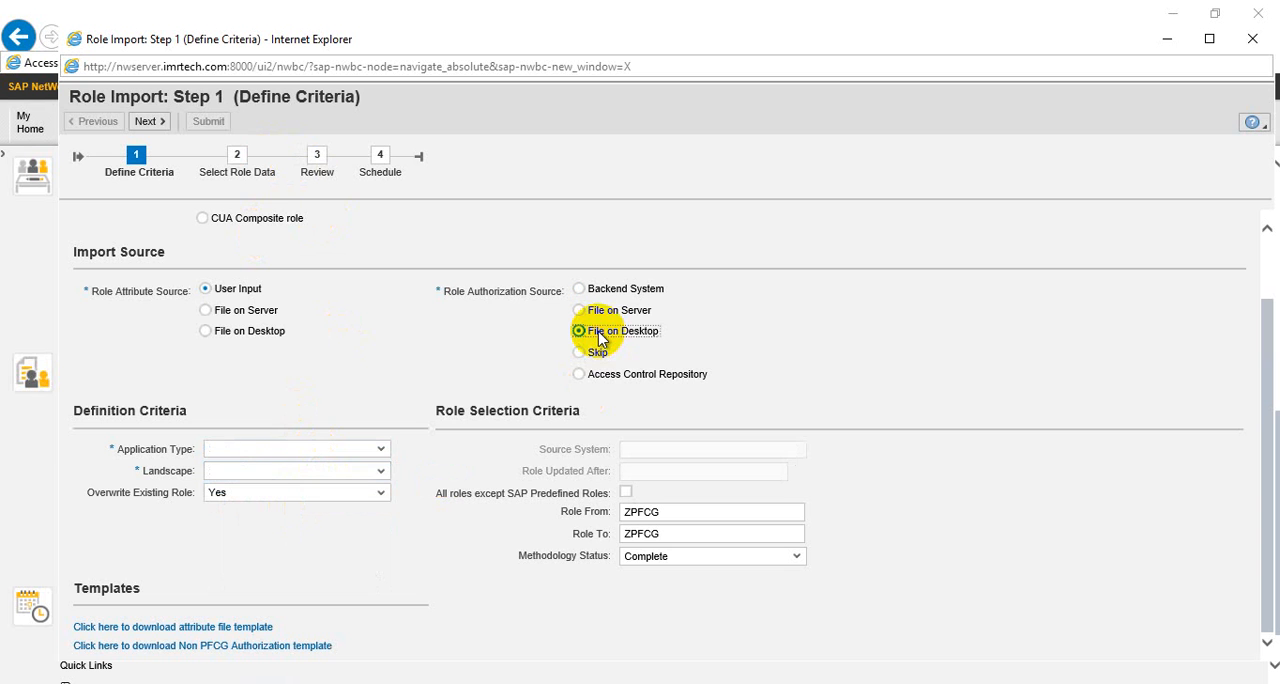
Select SAP as the application type and SAP_S4A_LG as the landscape, and continue to the Select Role Data stage
left_click(380, 452)
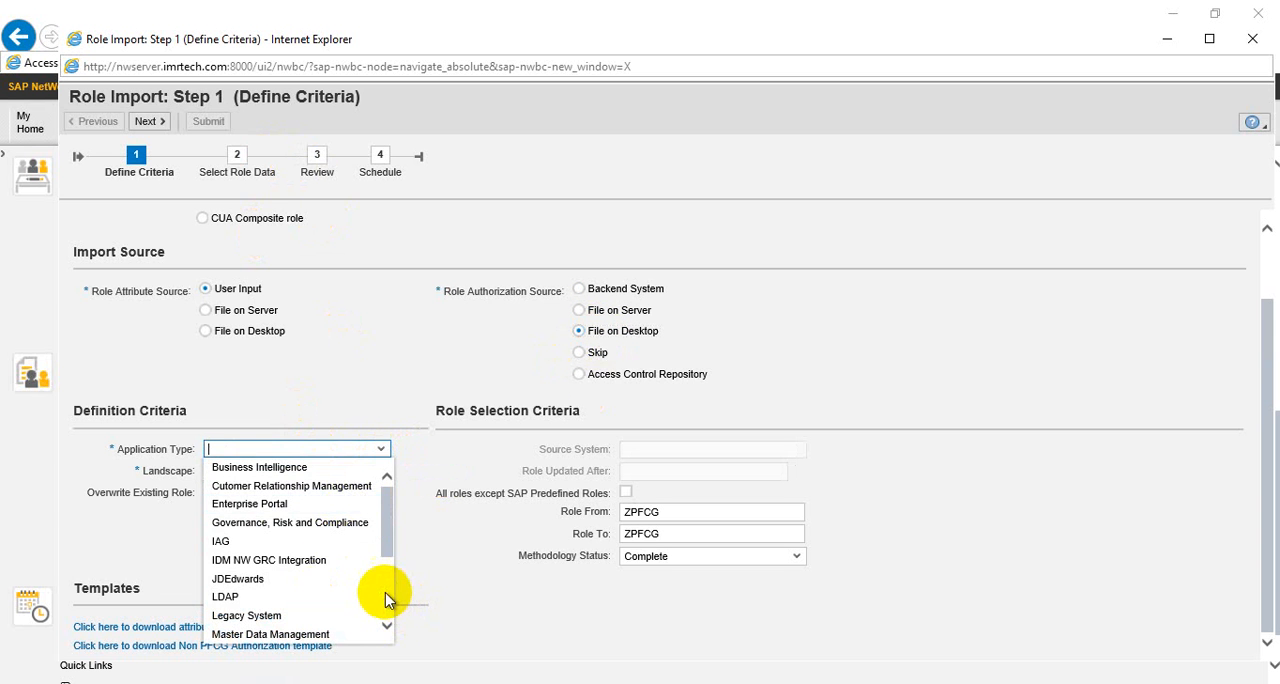
scroll(386, 597, "down", 3)
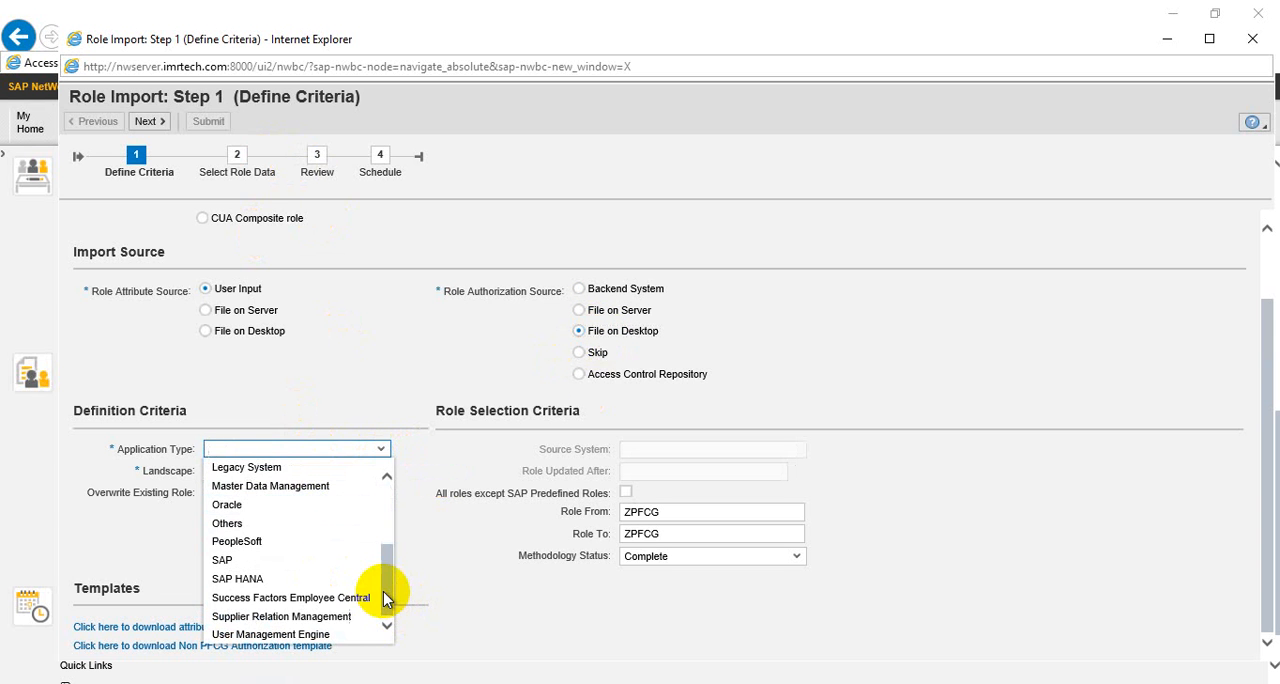
left_click(234, 563)
left_click(378, 472)
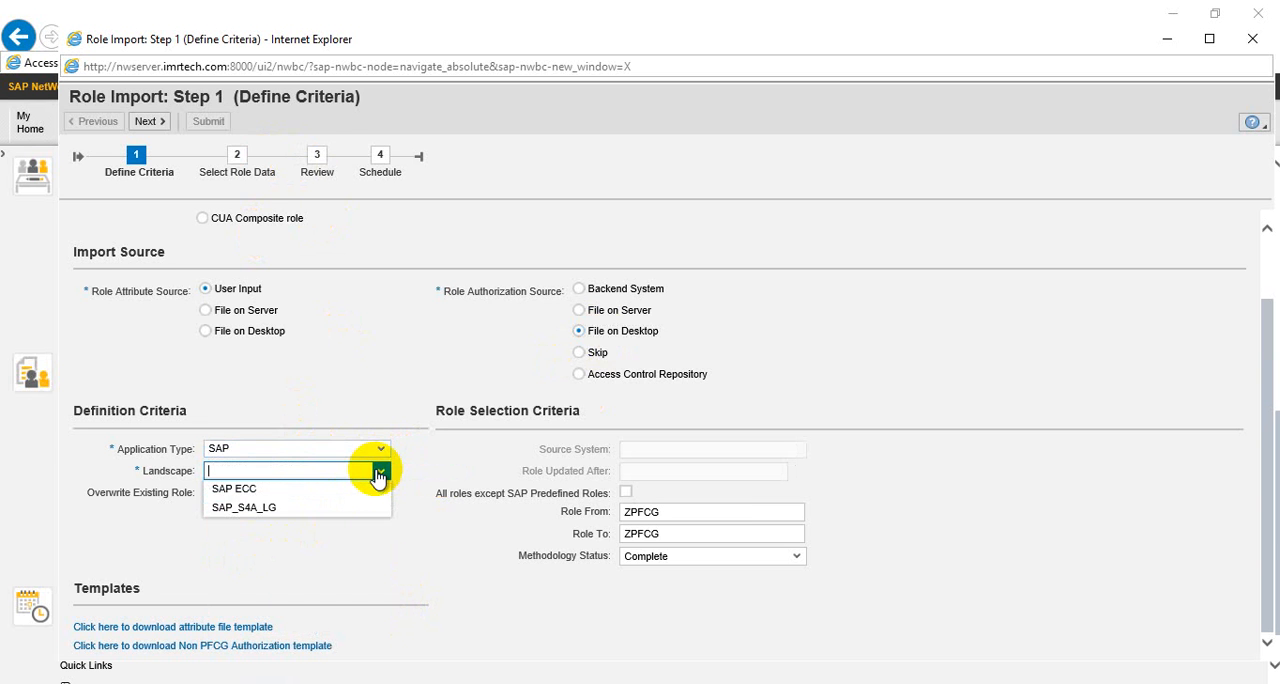
left_click(302, 508)
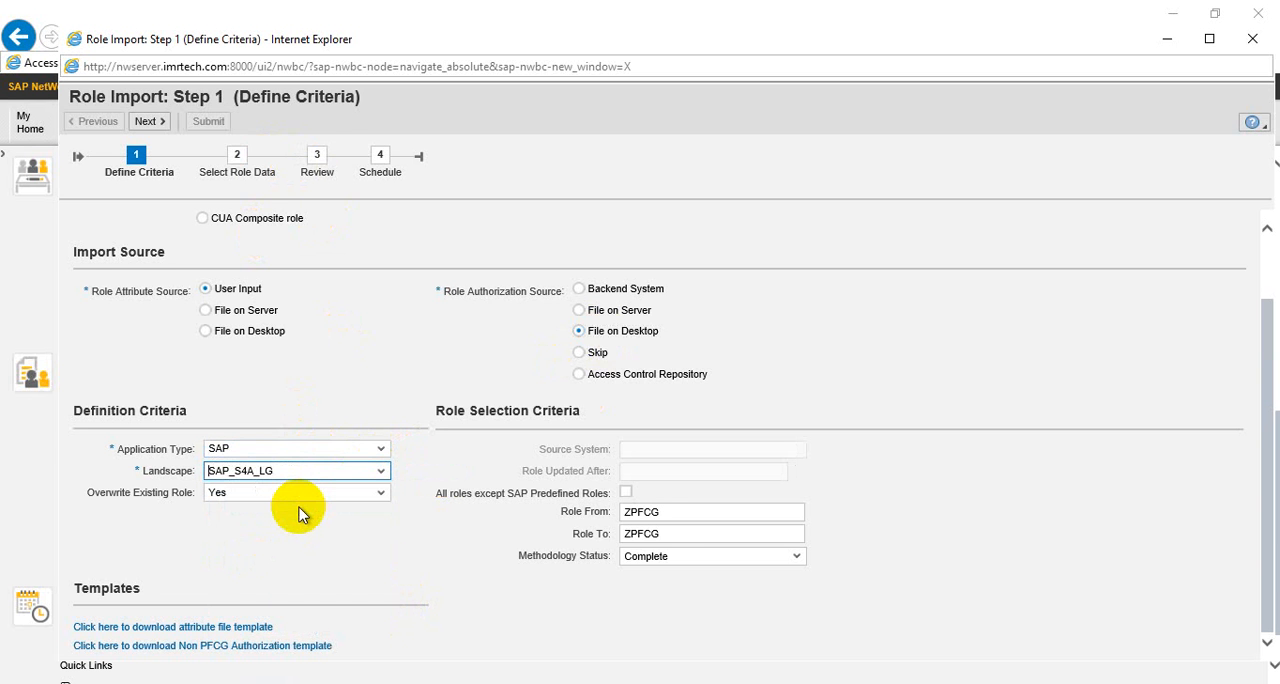
left_click(155, 124)
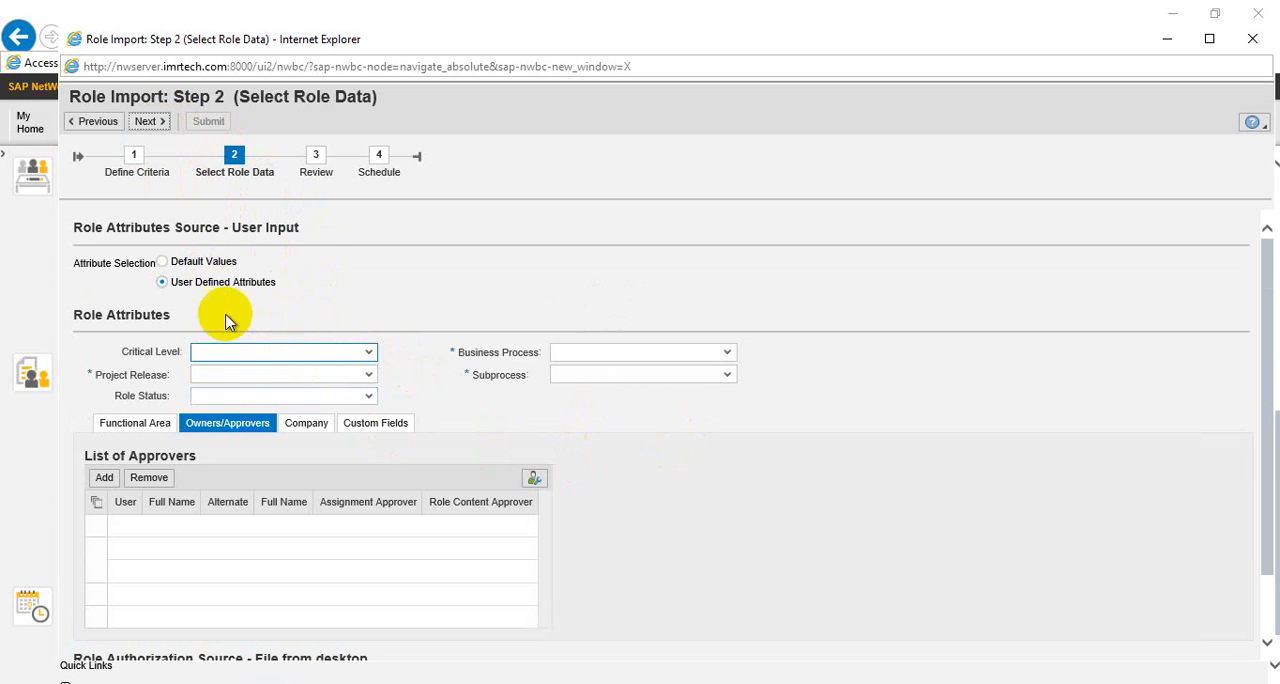
Set the role's critical level to High Criticality, the project release to John Deer and the role status to Production
left_click(368, 355)
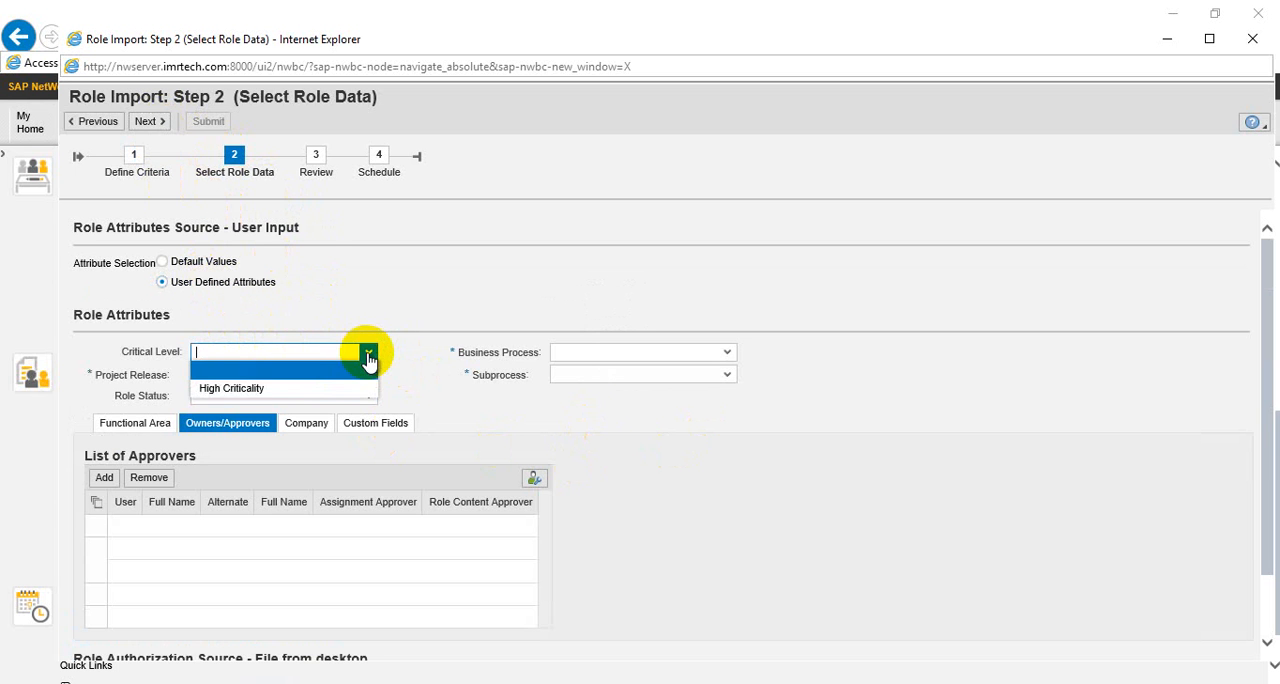
left_click(256, 390)
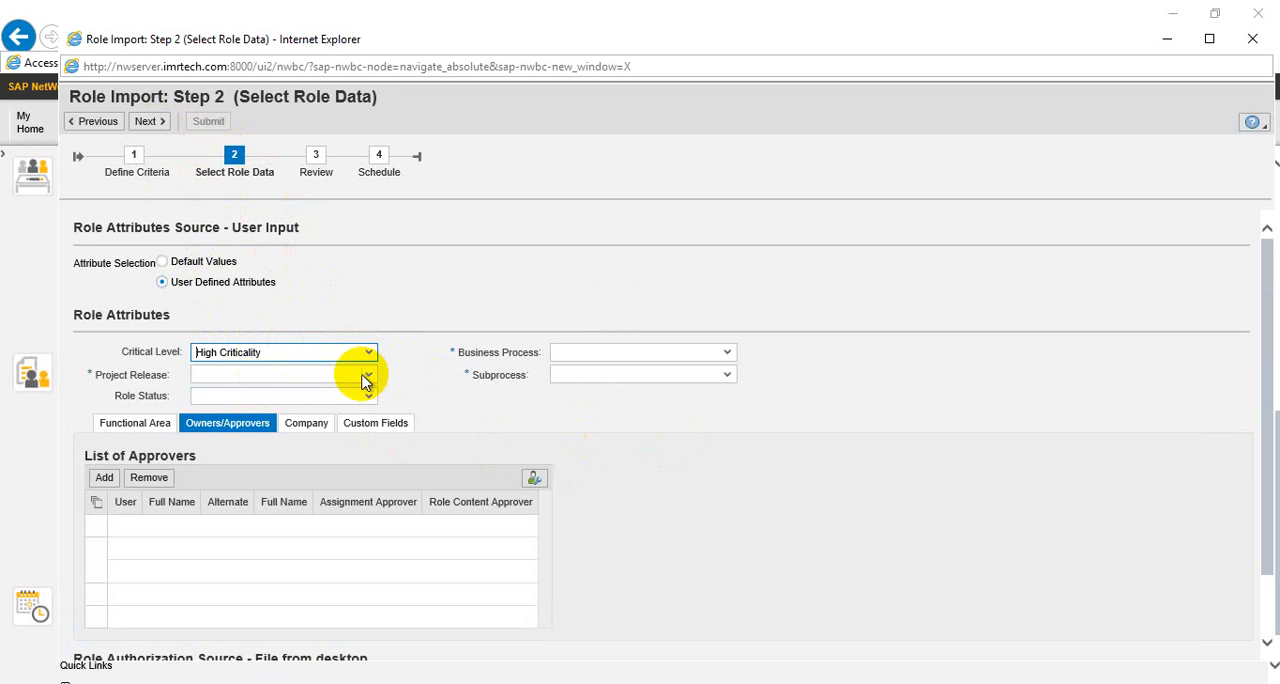
left_click(367, 377)
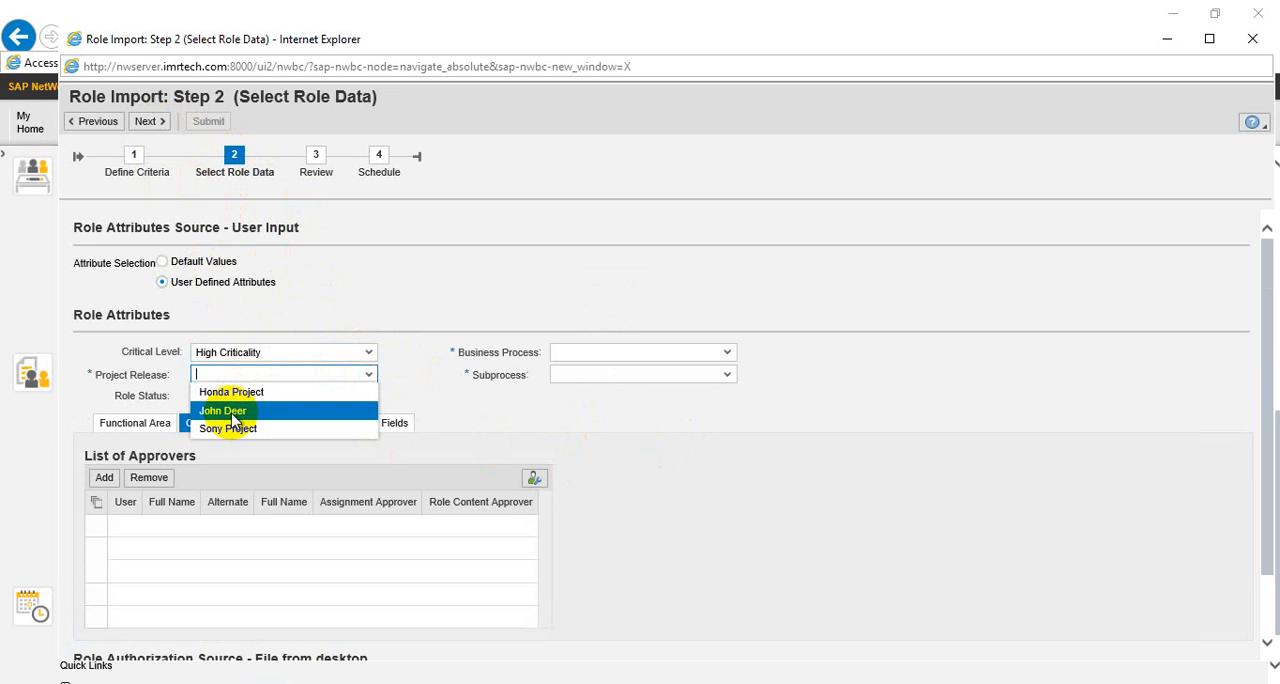
left_click(232, 409)
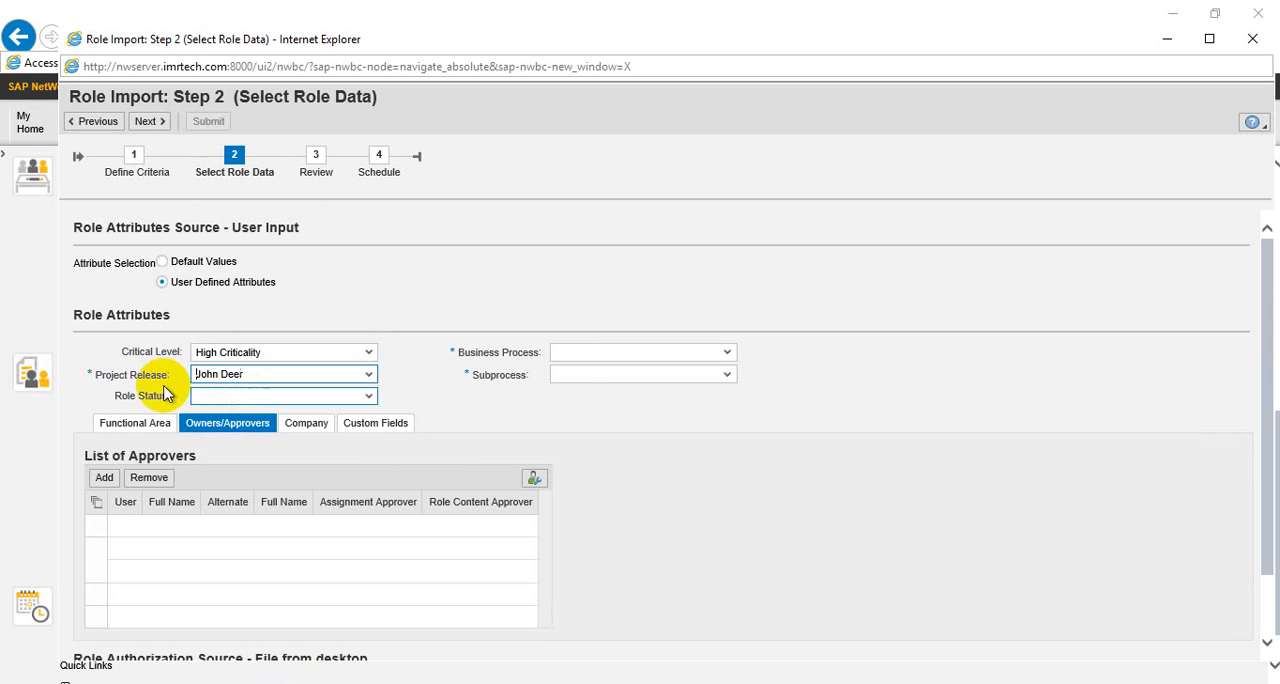
left_click(372, 397)
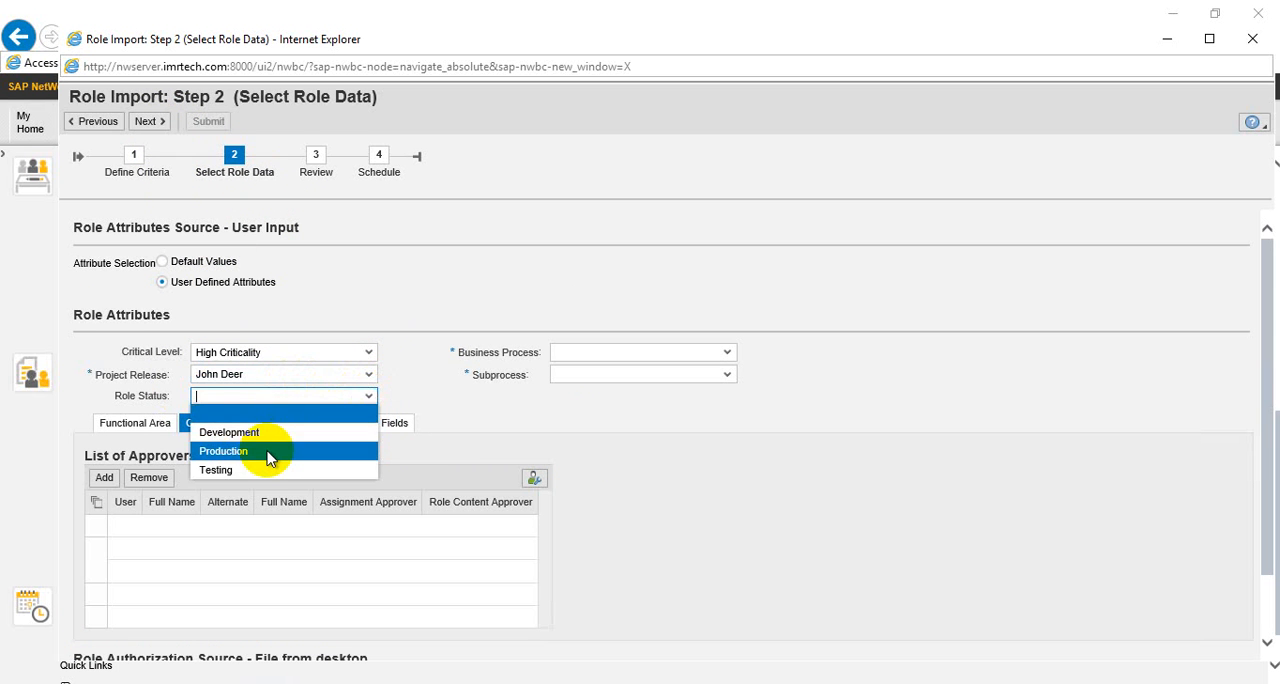
left_click(267, 456)
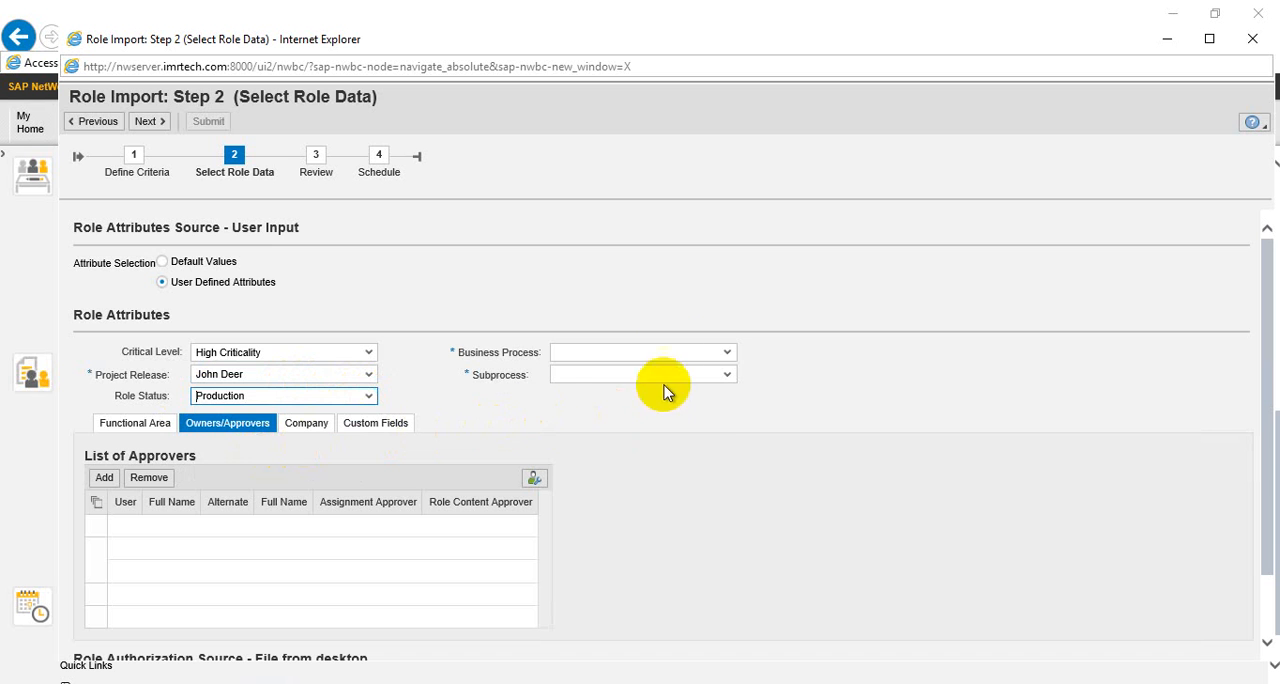
Choose Basis Administration as the business process and view its subprocess options
left_click(711, 357)
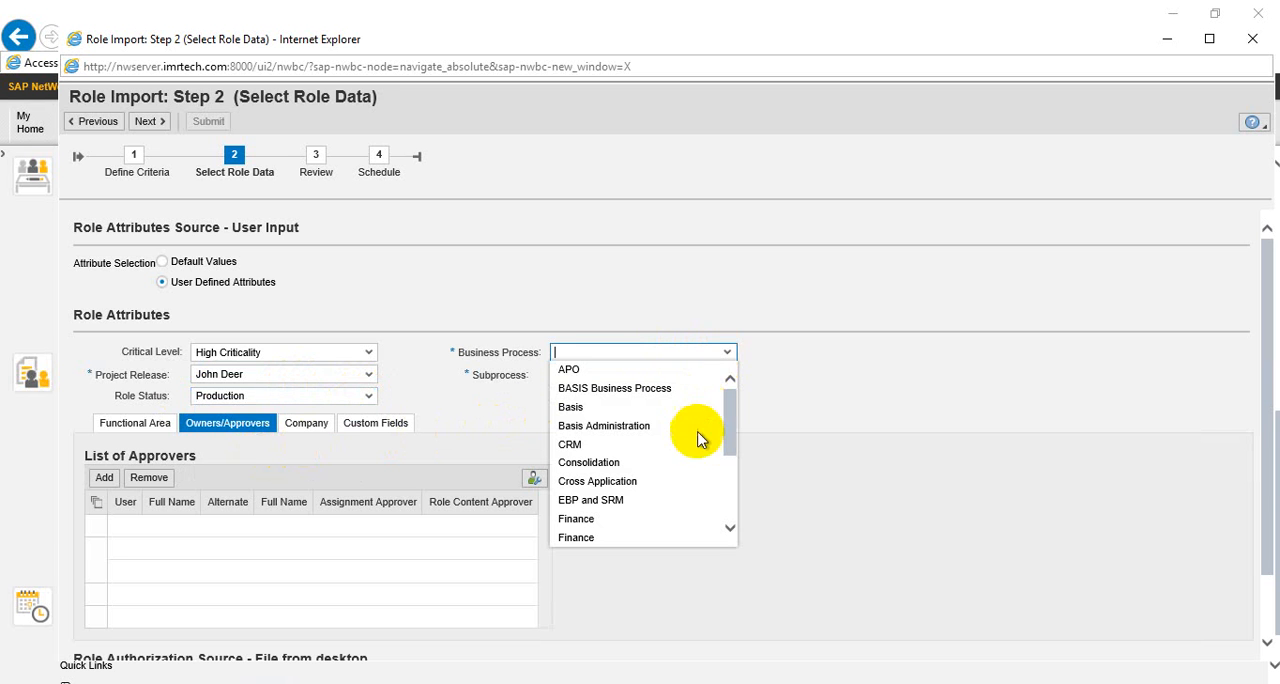
left_click(624, 430)
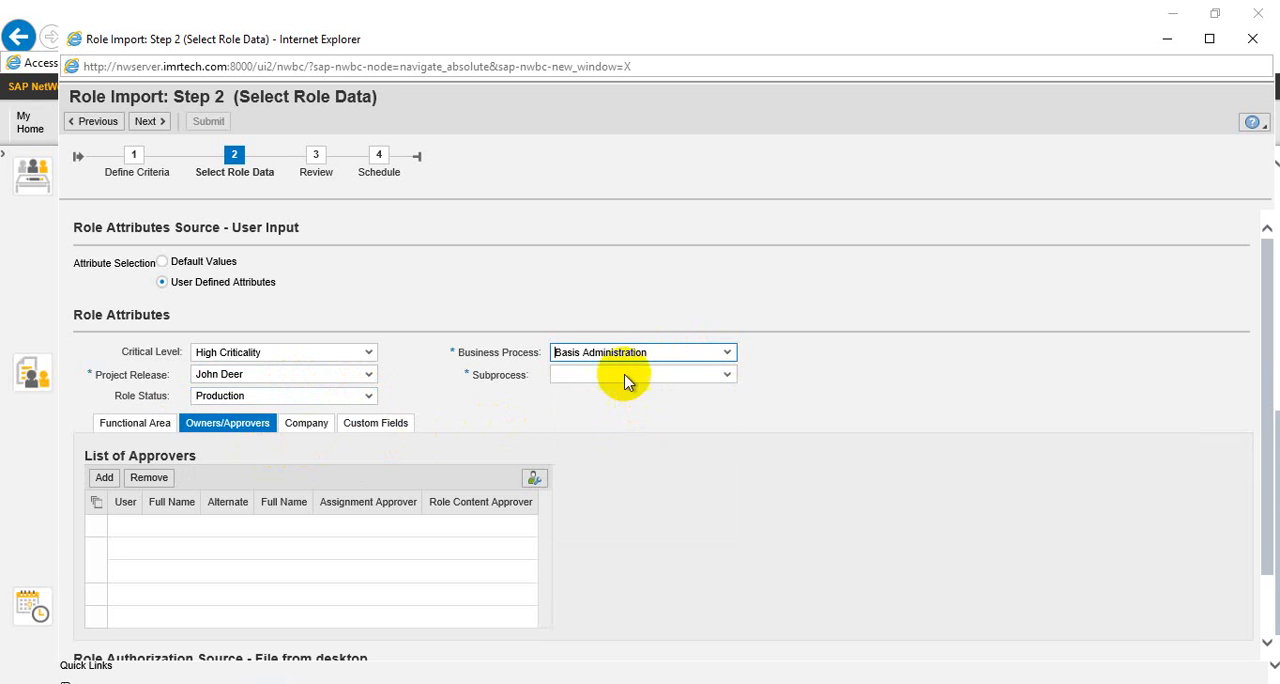
left_click(725, 378)
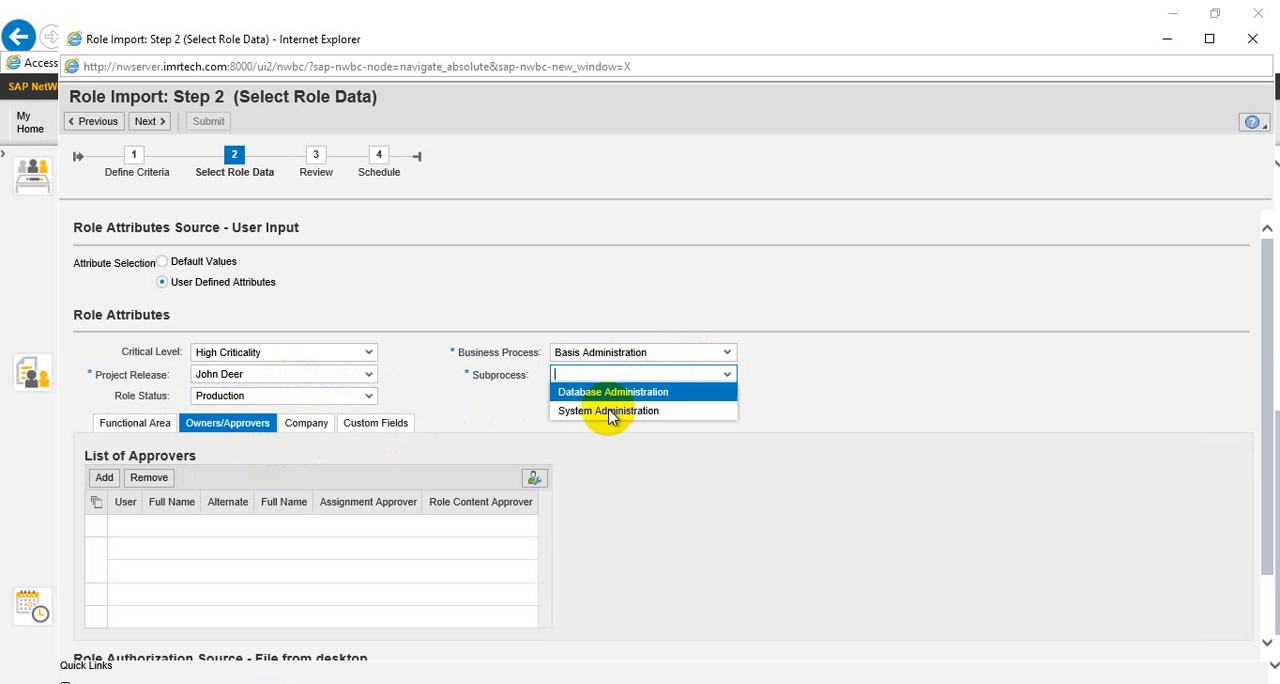
Set the business process to Security Administration and the subprocess to Role Administration
left_click(675, 352)
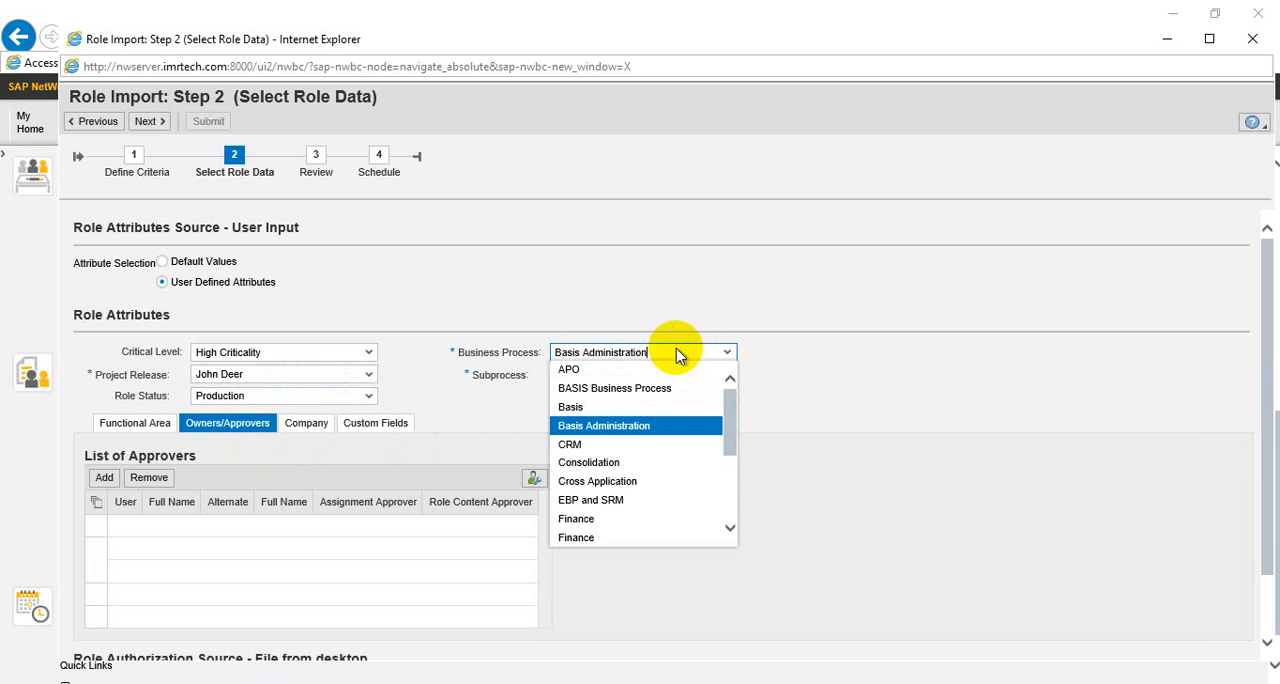
left_click(675, 352)
left_click(727, 358)
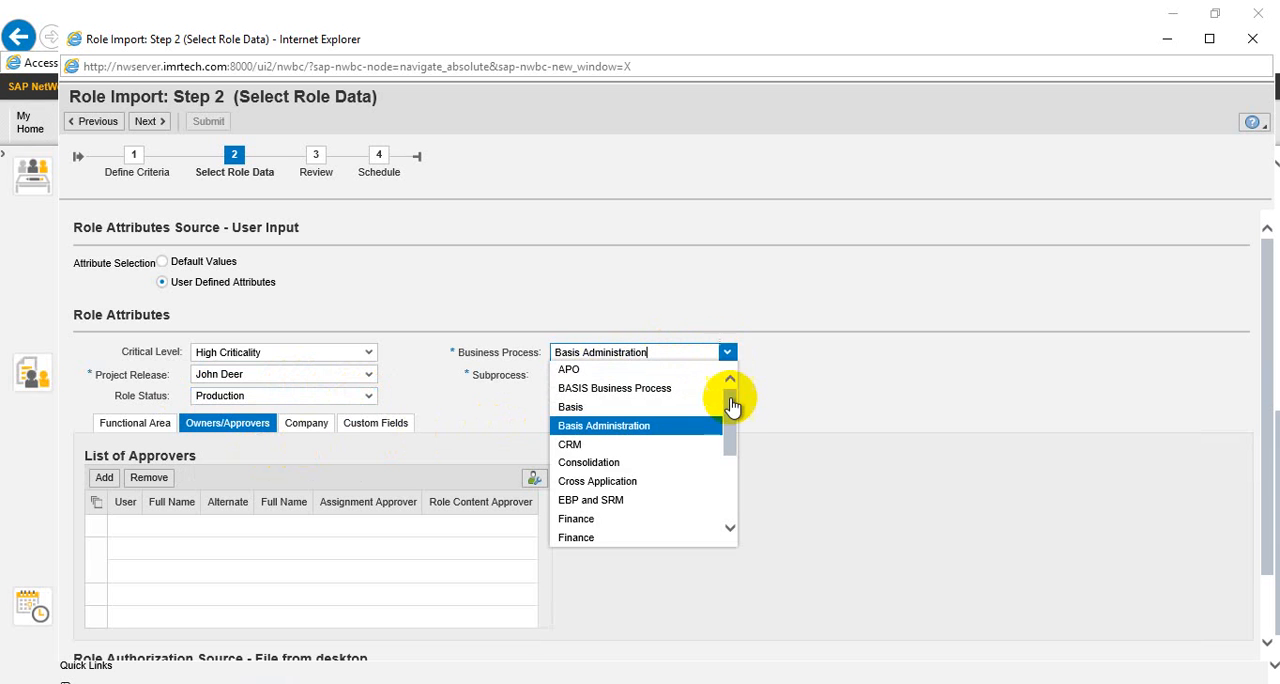
left_click_drag(737, 443, 733, 512)
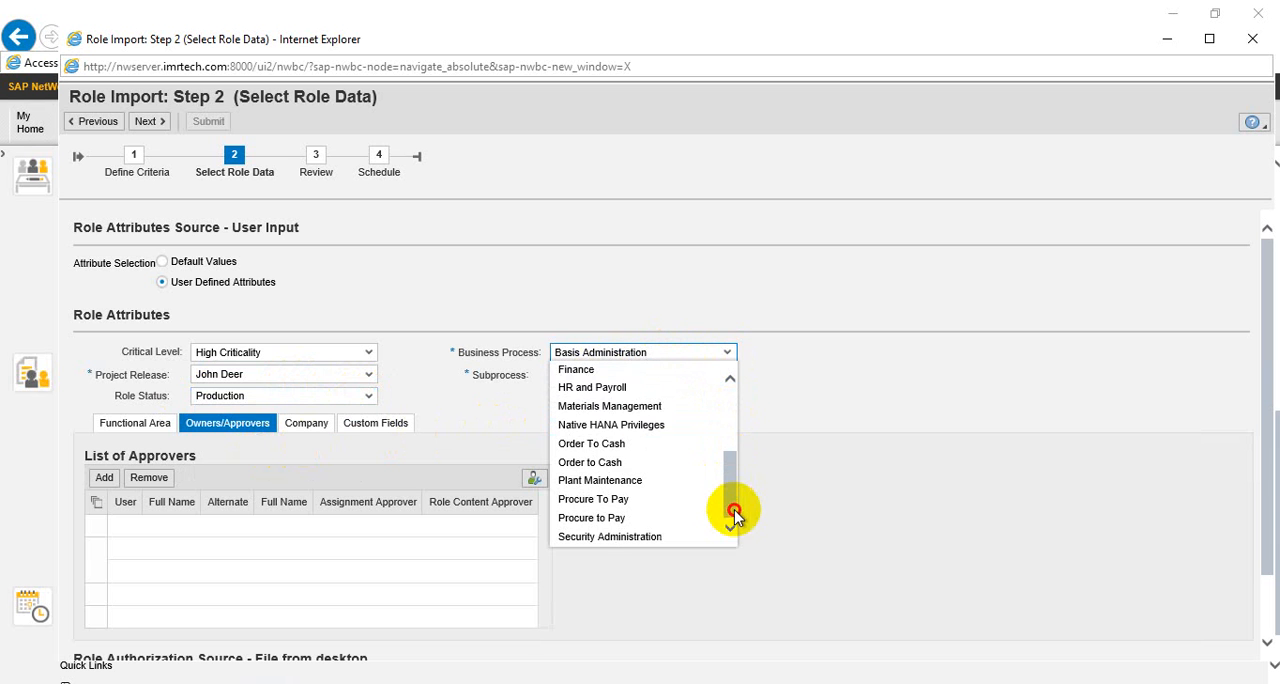
left_click(643, 537)
left_click(727, 377)
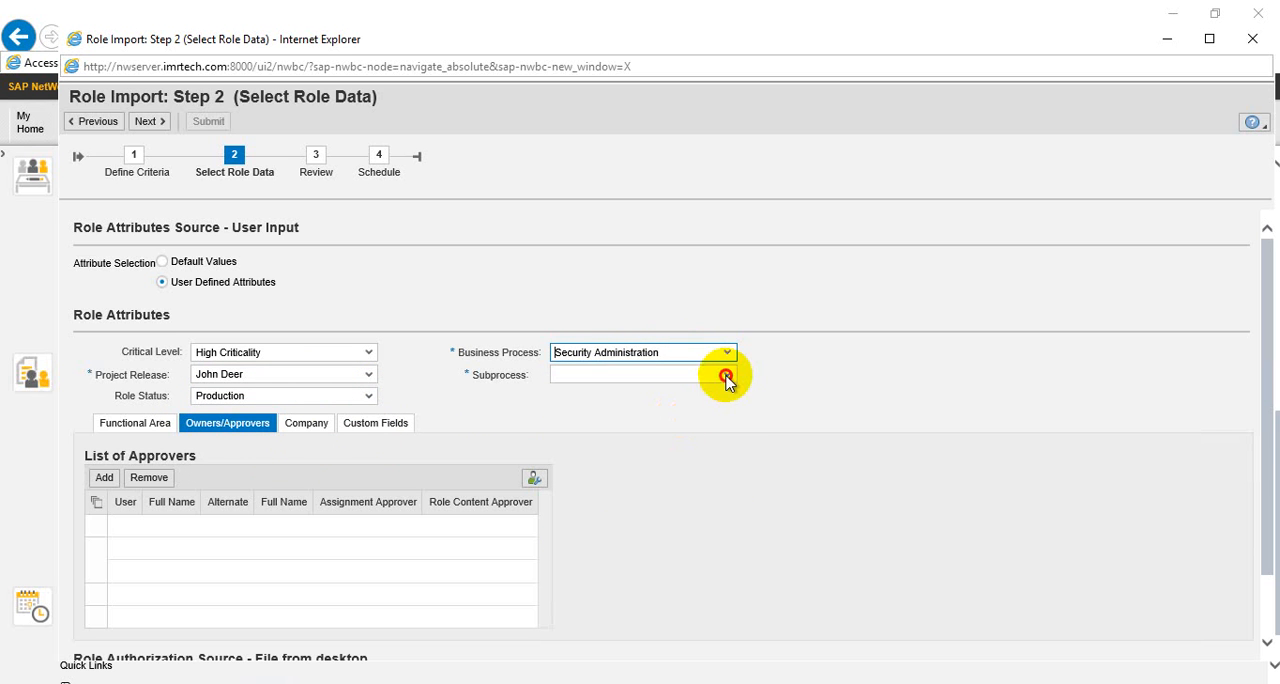
left_click(588, 390)
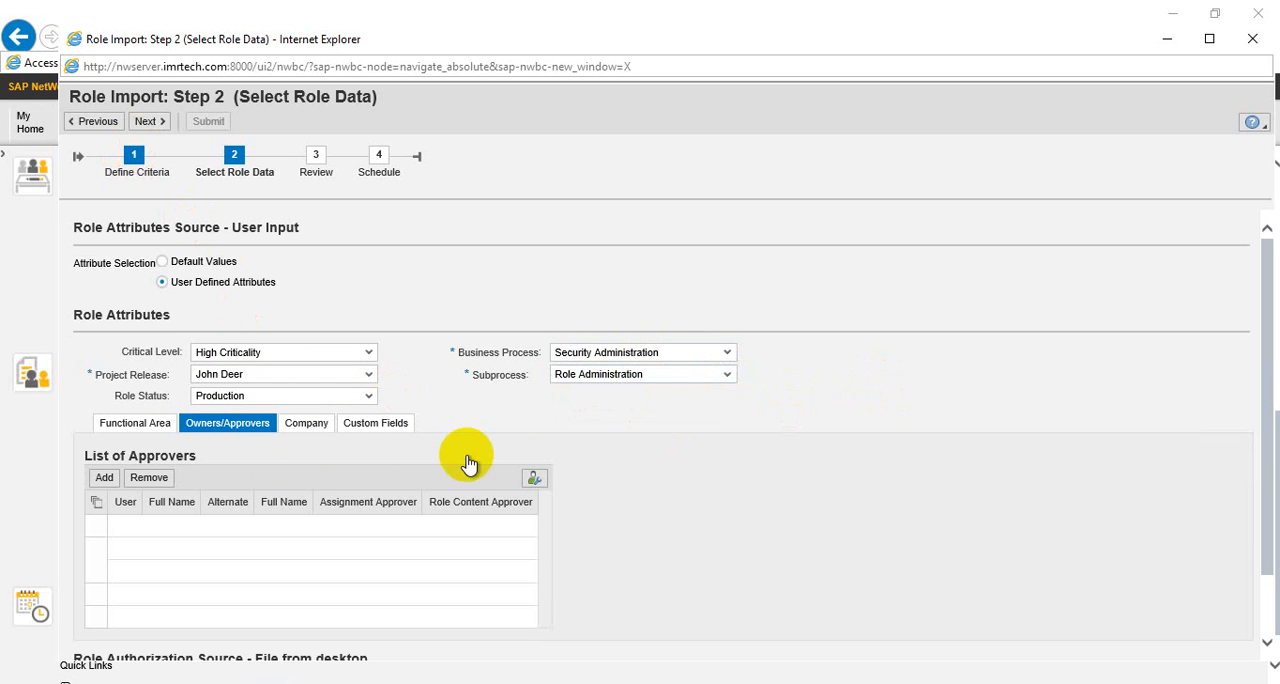
Choose the ZPFCG file on the Desktop as the file source for the role authorization data
scroll(570, 425, "down", 1)
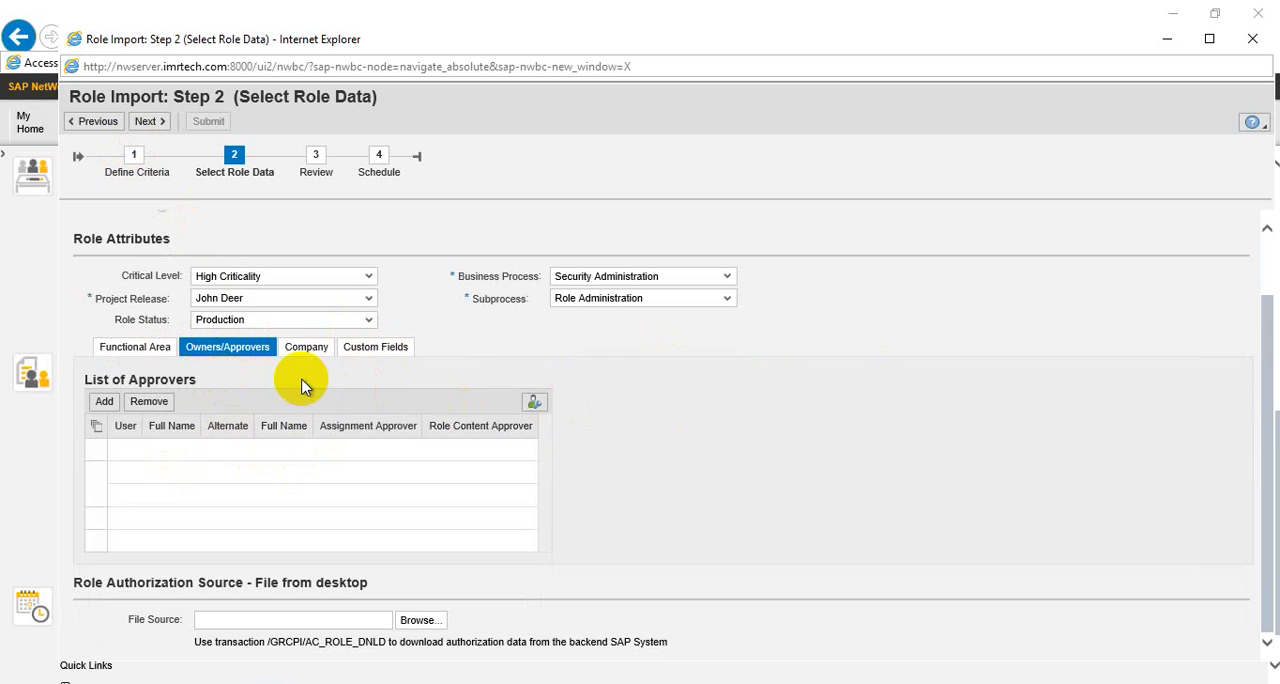
left_click(418, 621)
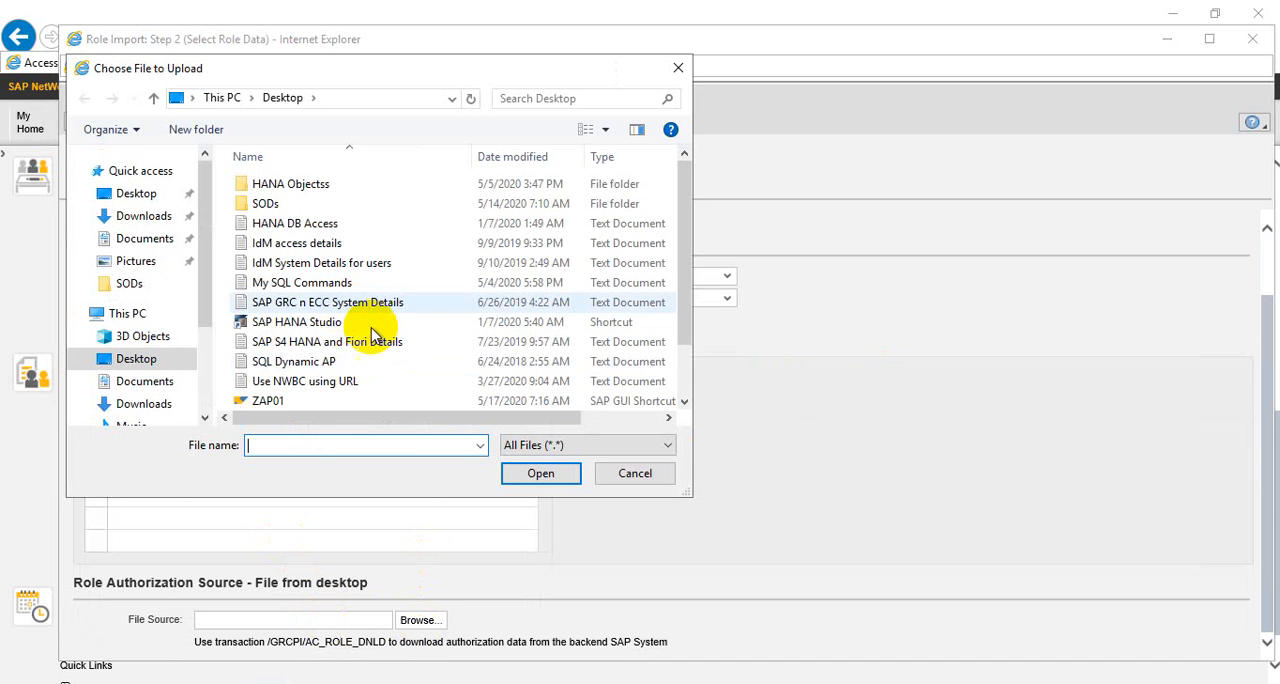
scroll(690, 366, "down", 1)
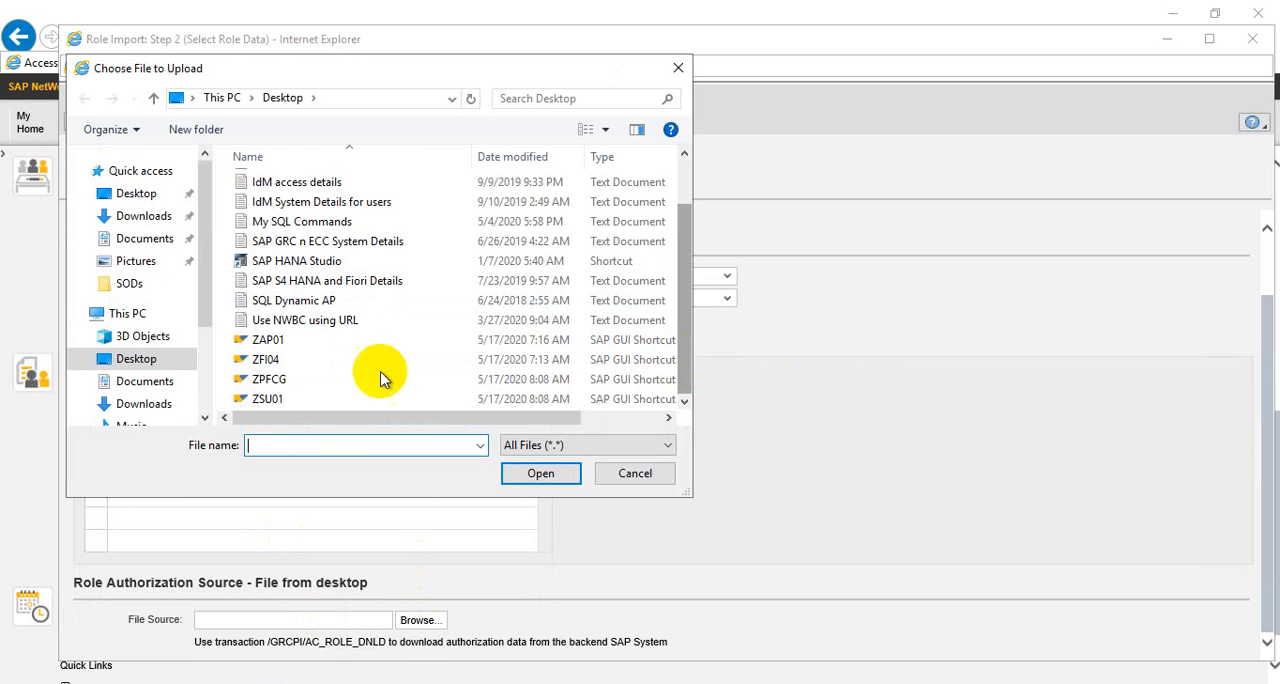
left_click(268, 383)
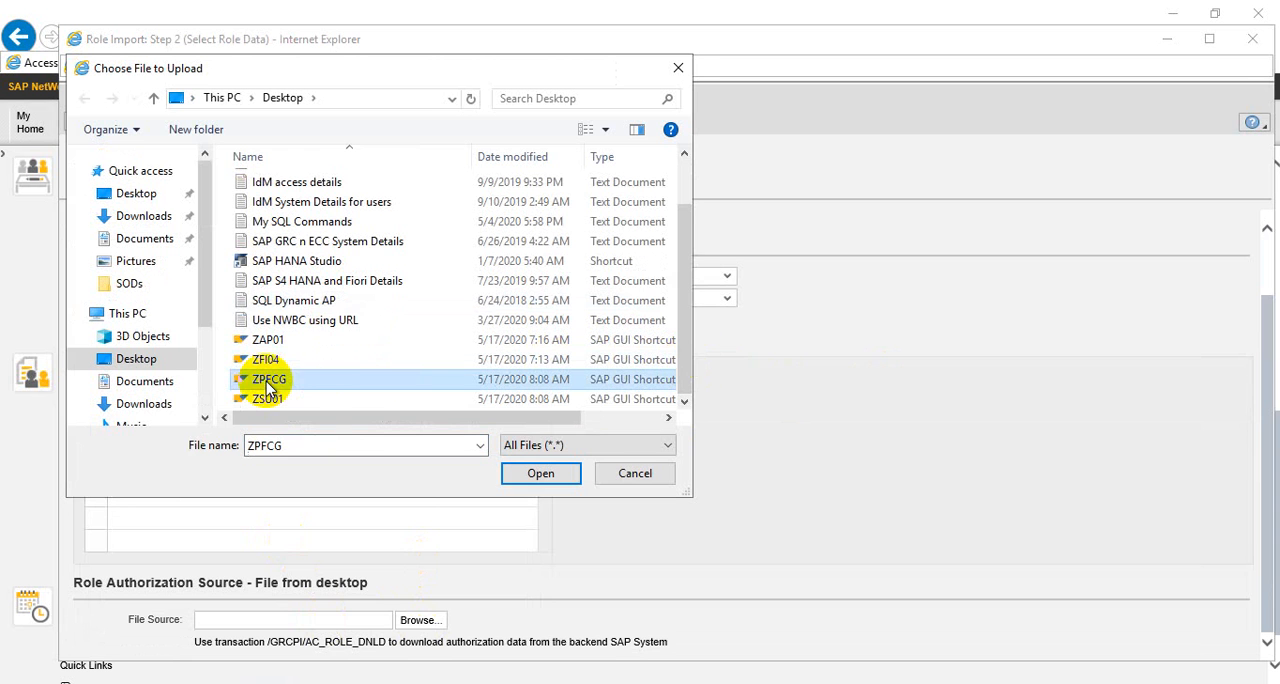
left_click(537, 480)
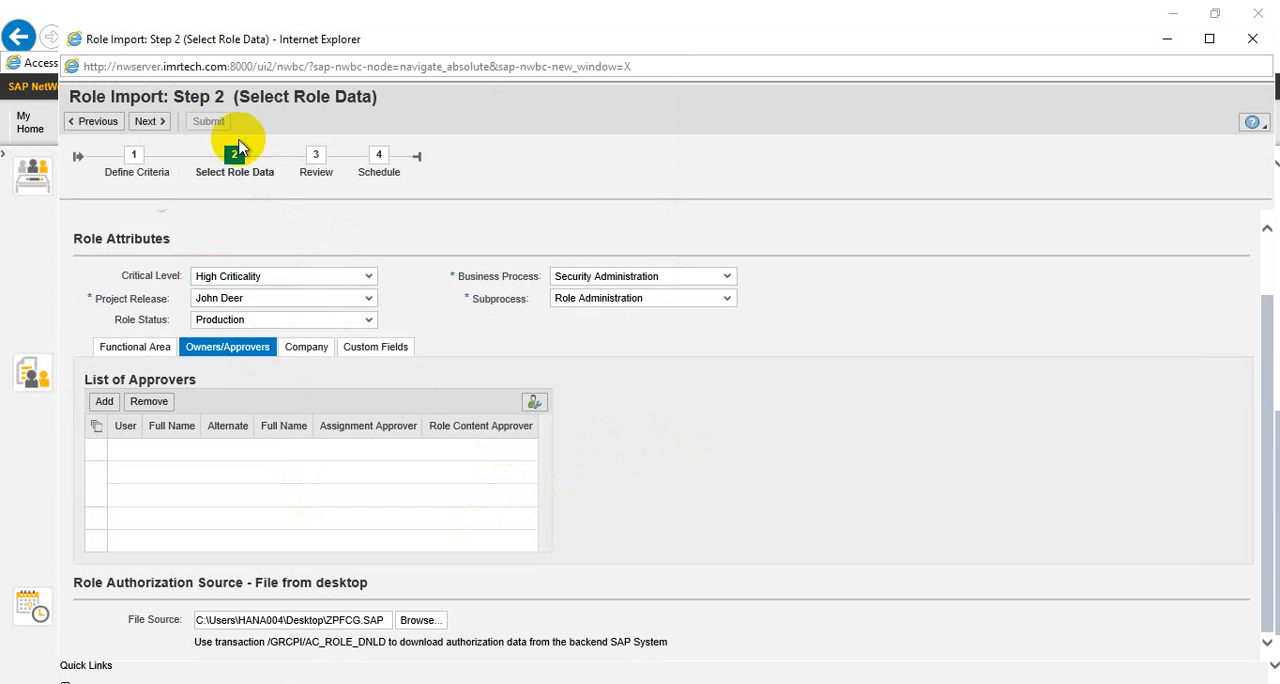
Continue through the Review stage with No Preview and submit the role import to run in the foreground
left_click(150, 122)
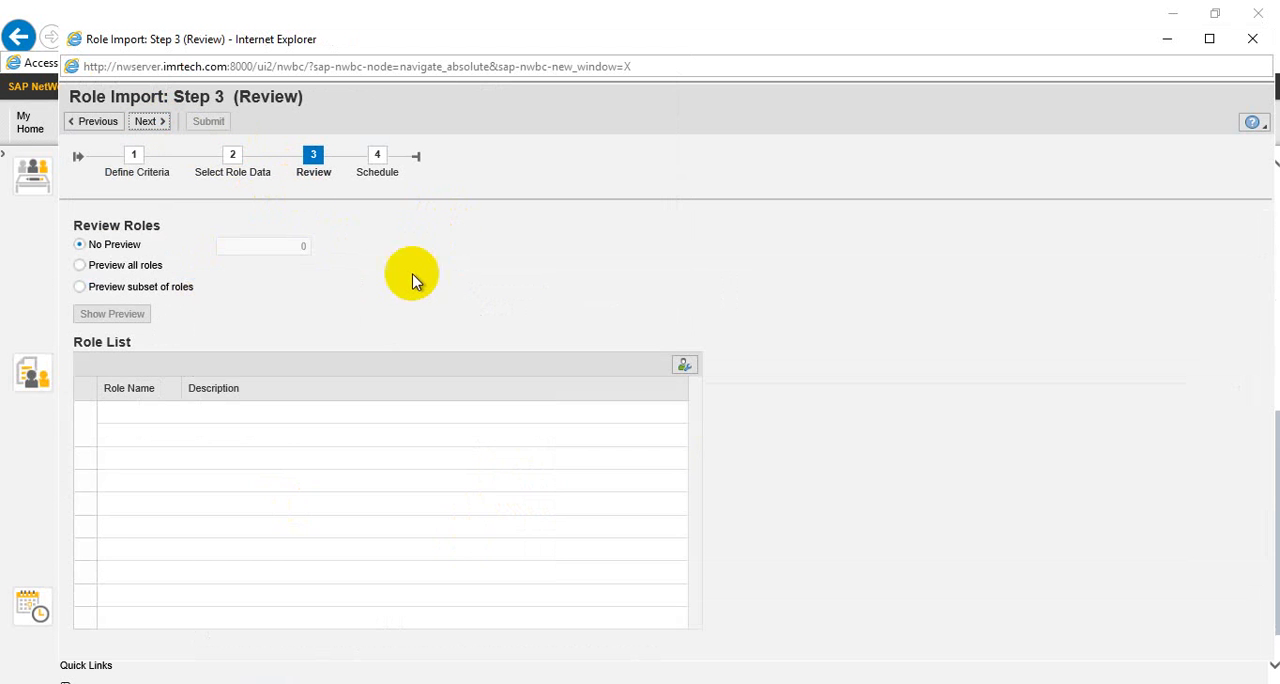
left_click(150, 122)
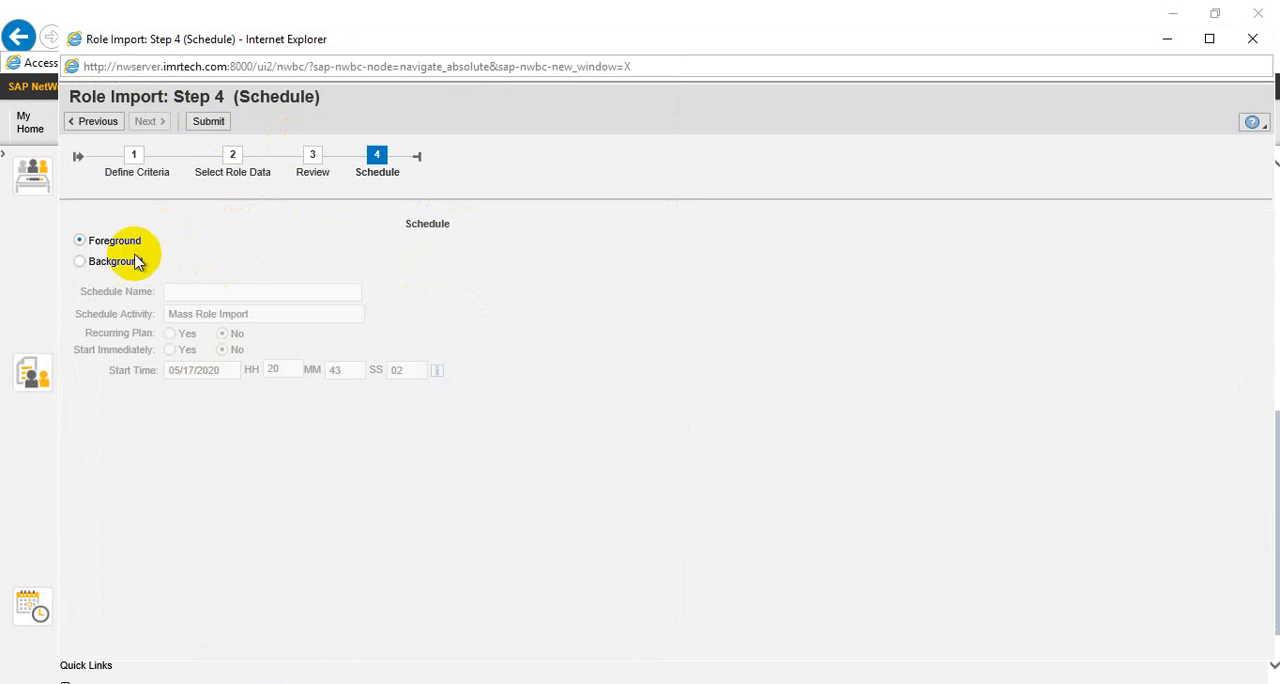
left_click(212, 124)
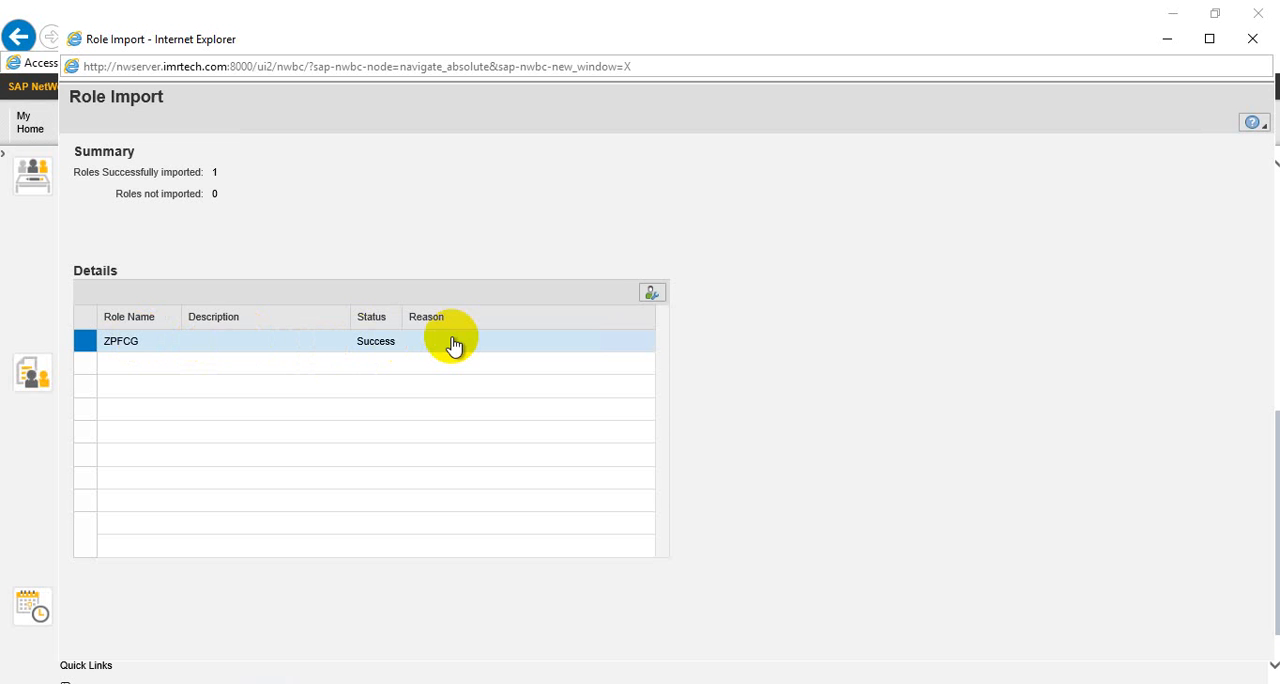
Start a new technical role import with User Input as the attribute source and File on Desktop as the authorization source
left_click(1252, 40)
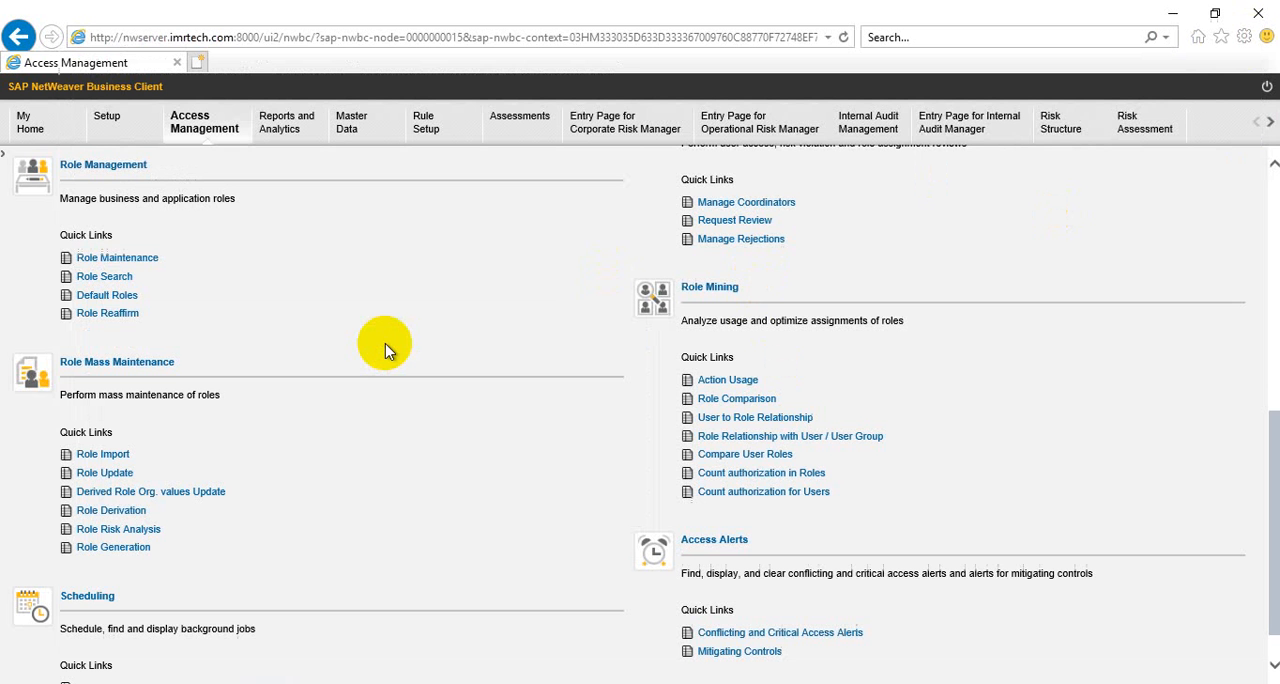
left_click(106, 456)
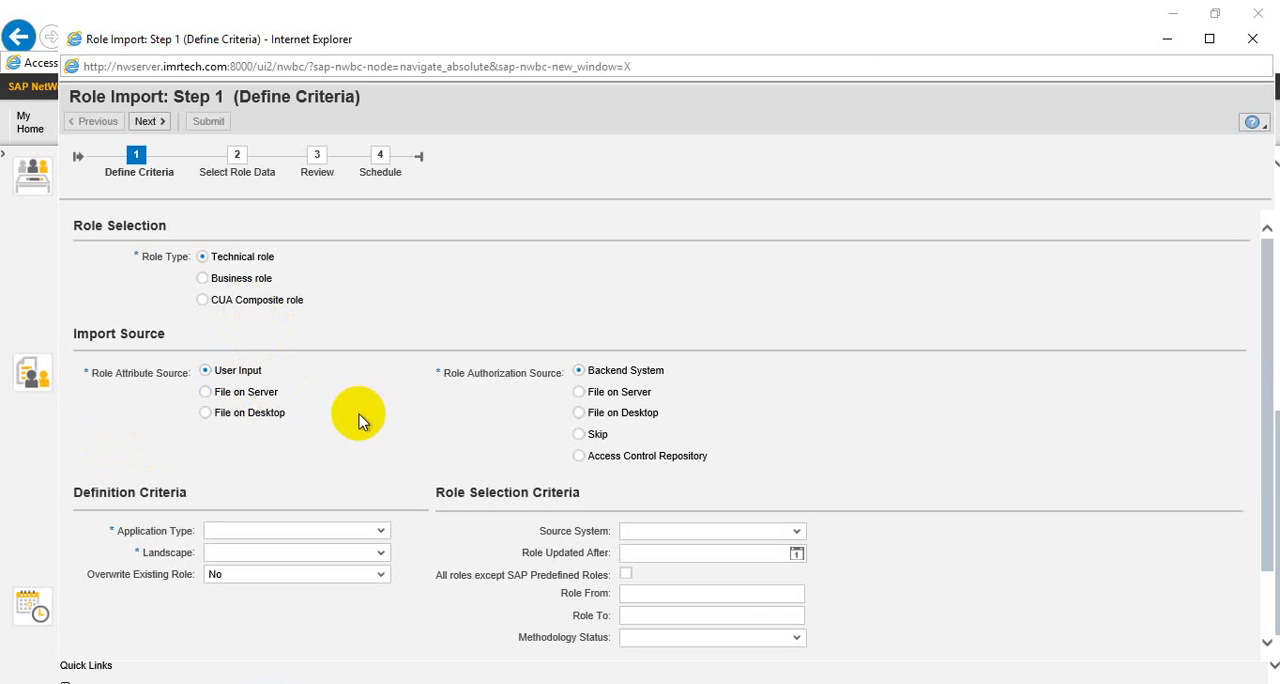
left_click(628, 418)
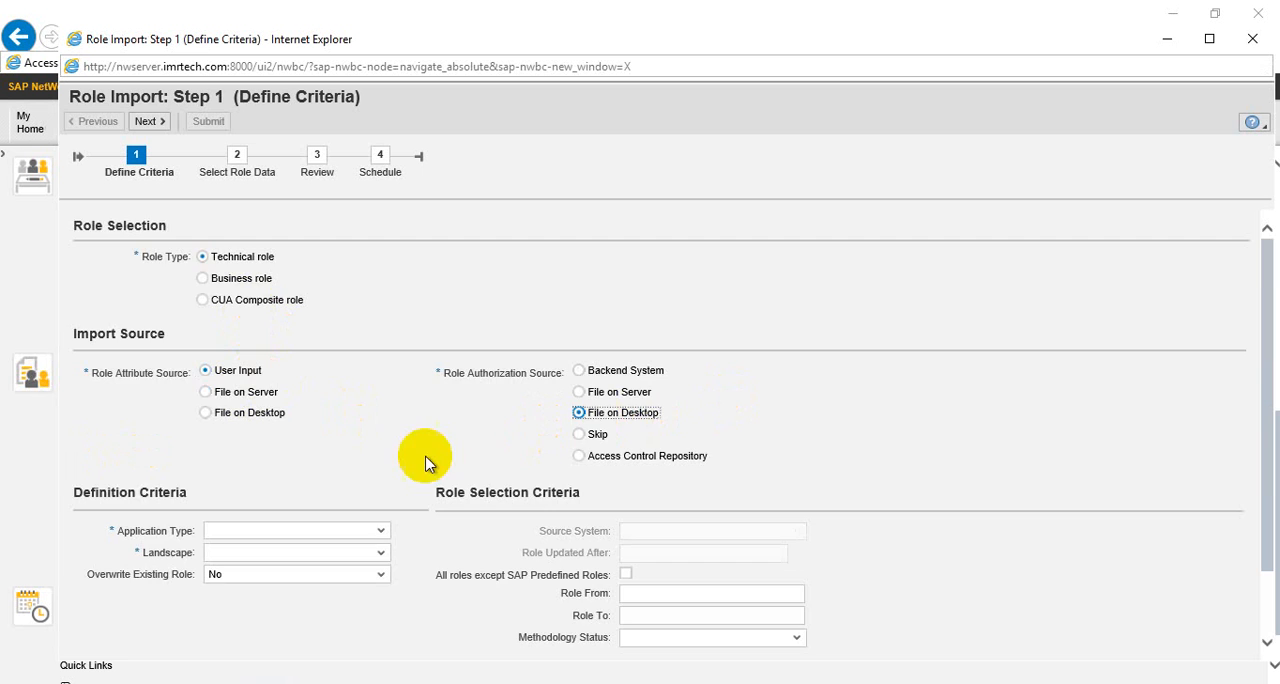
scroll(400, 460, "down", 2)
left_click(255, 292)
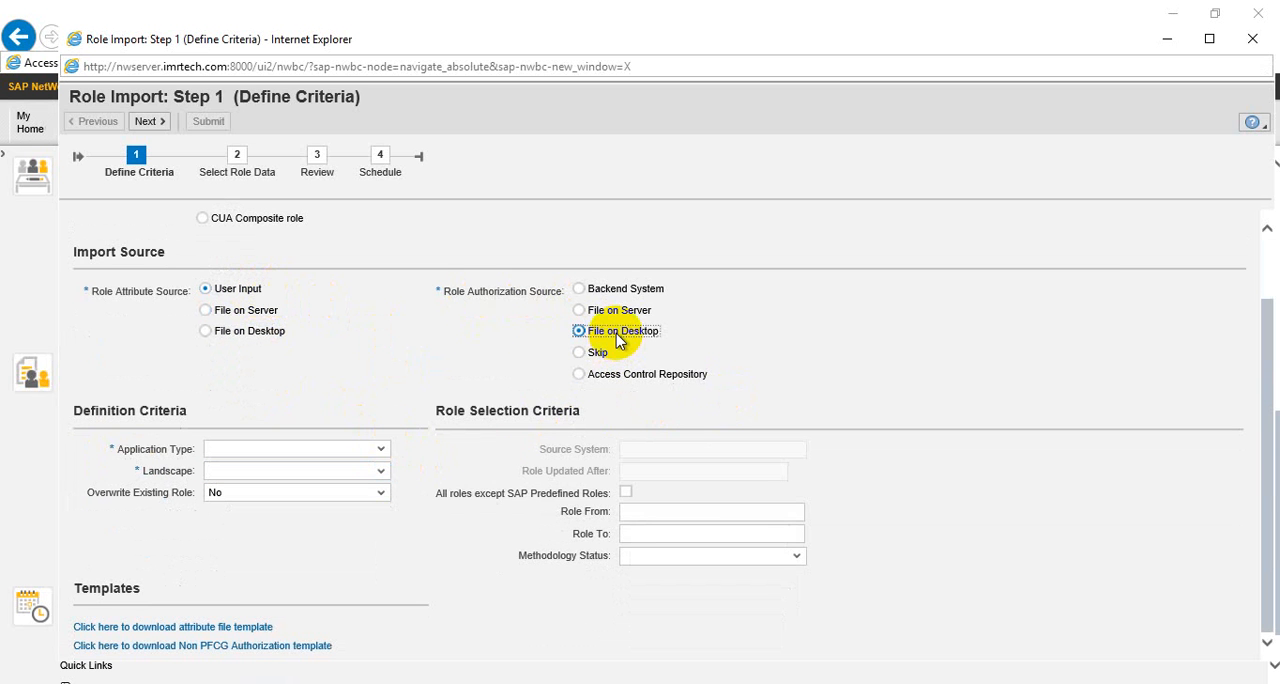
Set the application type to SAP and the landscape to SAP_S4A_LG for the role import
left_click(360, 455)
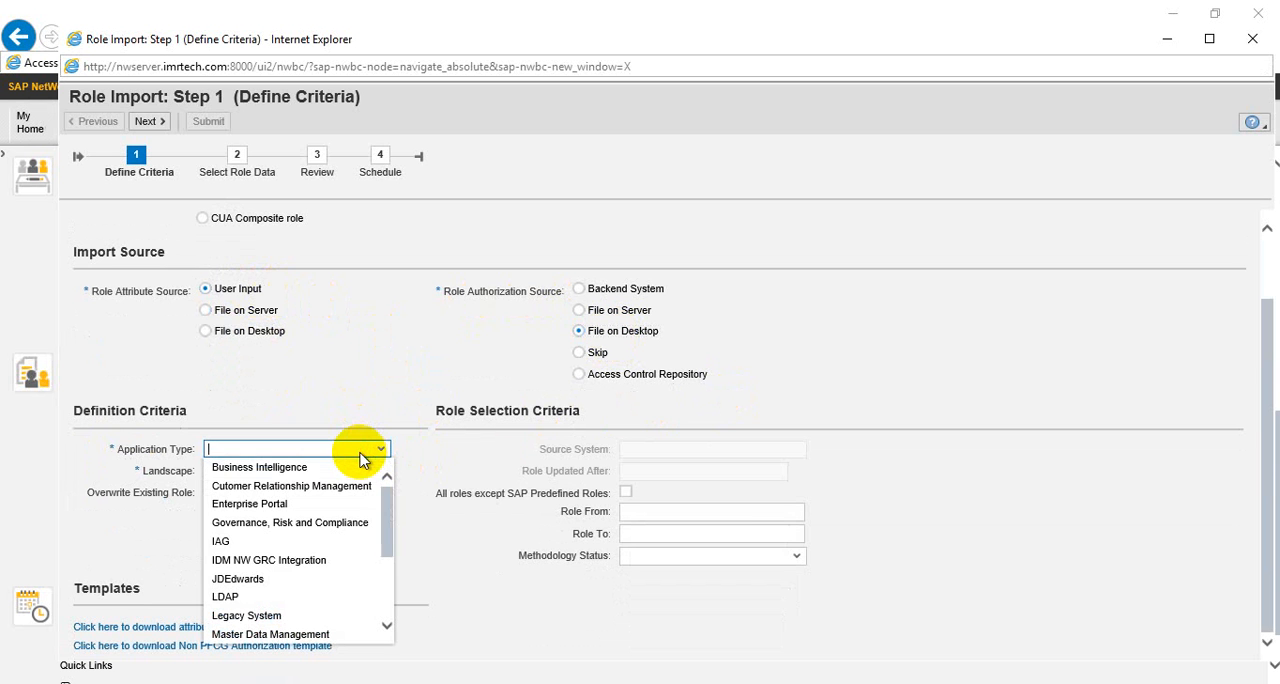
left_click(395, 575)
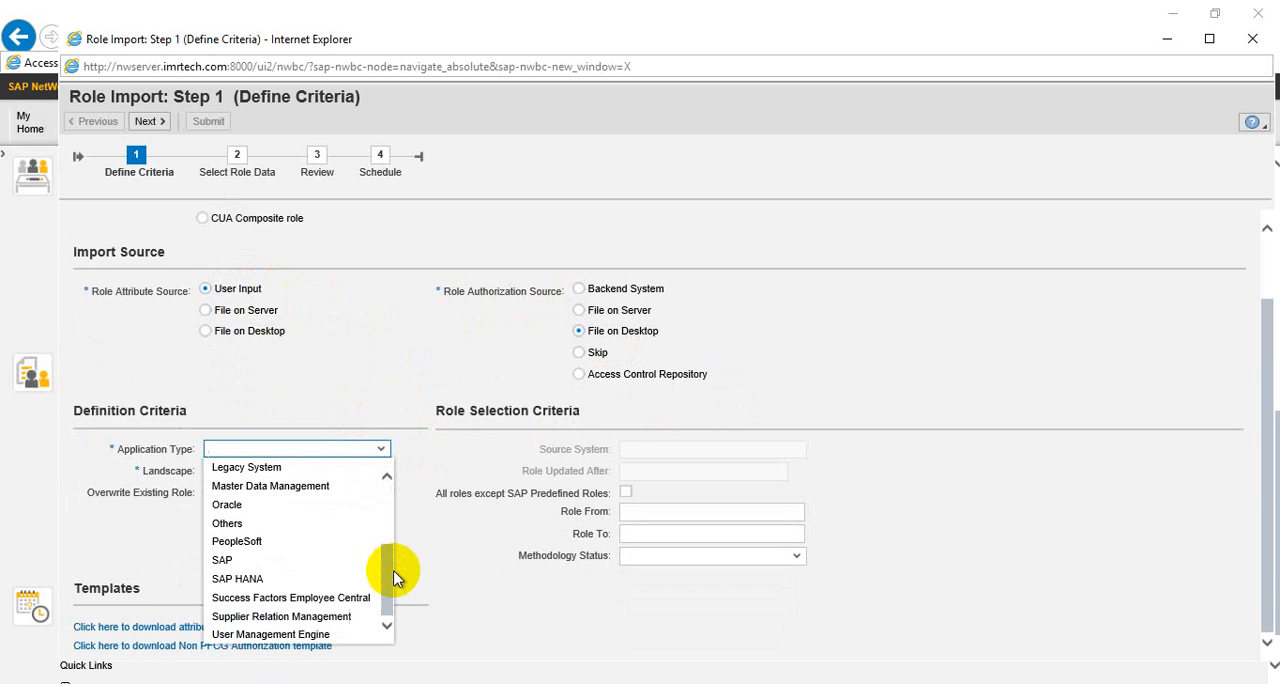
left_click(257, 561)
left_click(378, 472)
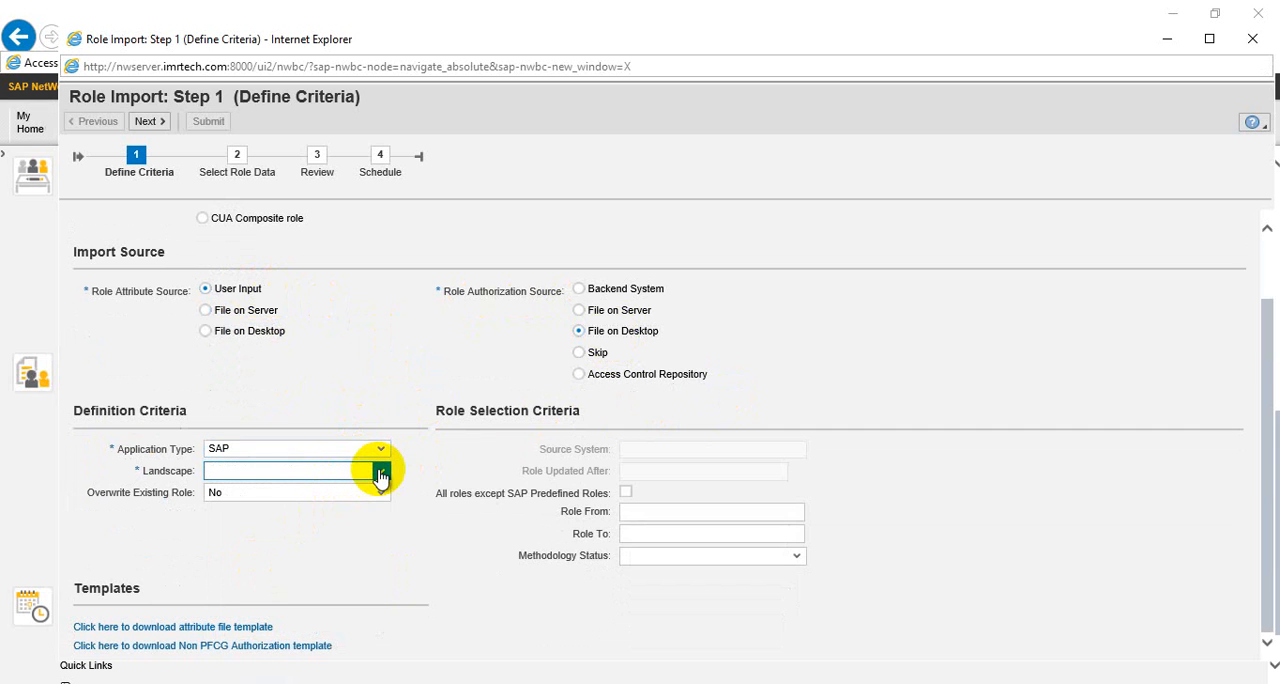
left_click(259, 512)
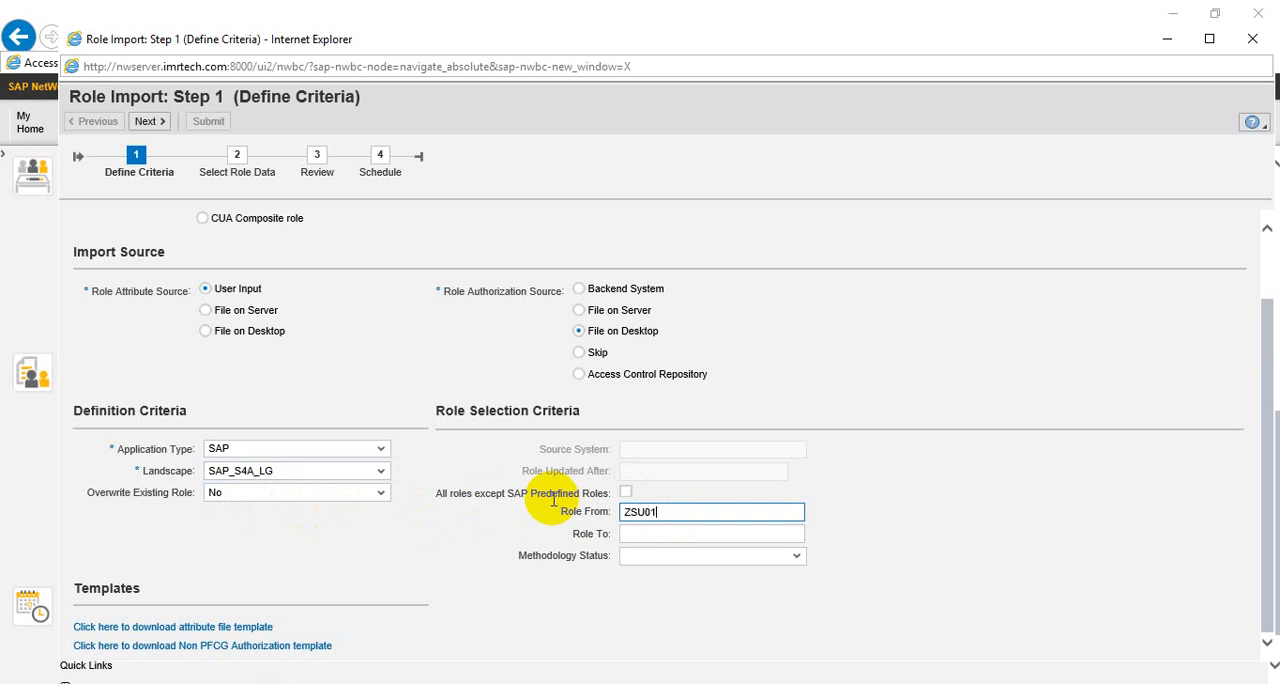
Set the role range from ZSU01 to ZSU01 with methodology status Complete and continue to the role data stage
left_click(648, 535)
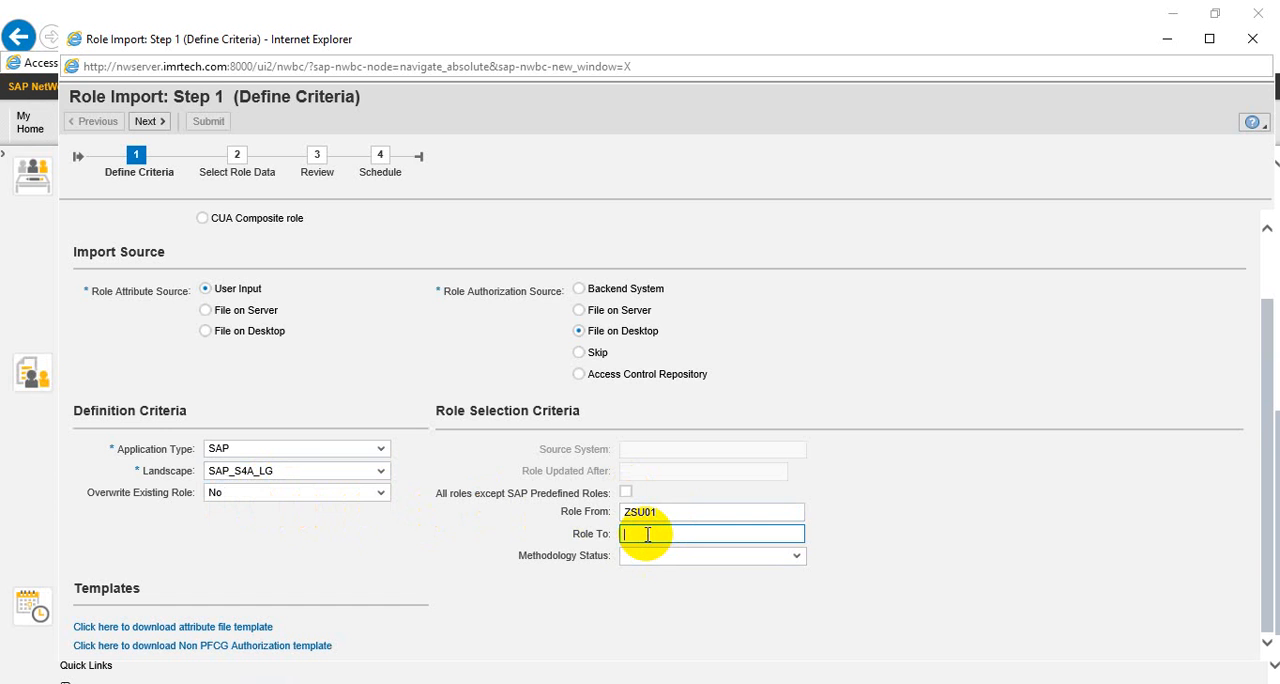
type("ZSU01")
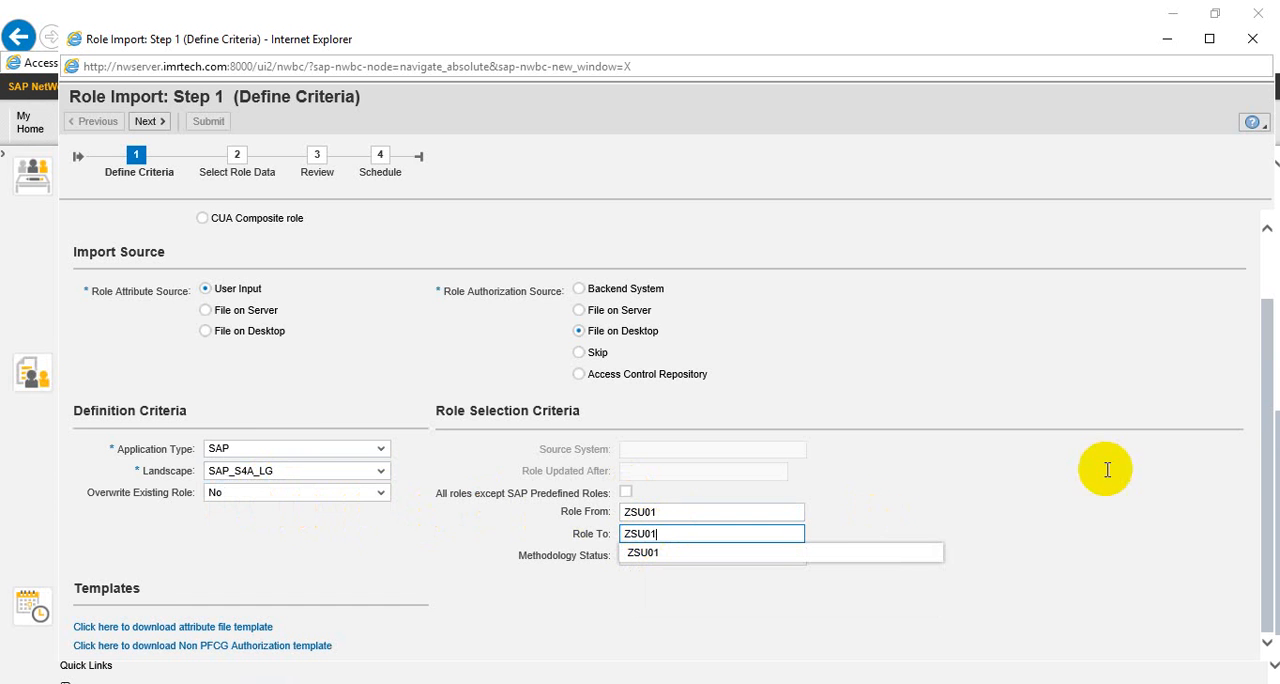
left_click(780, 553)
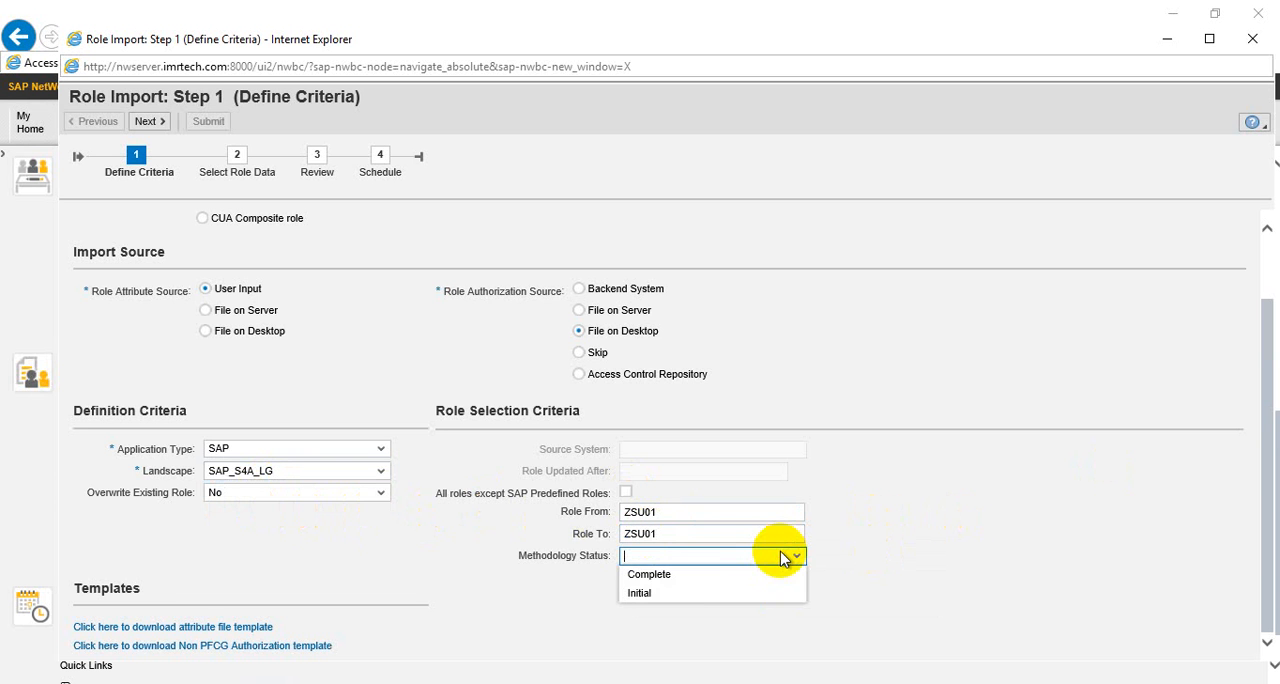
left_click(690, 575)
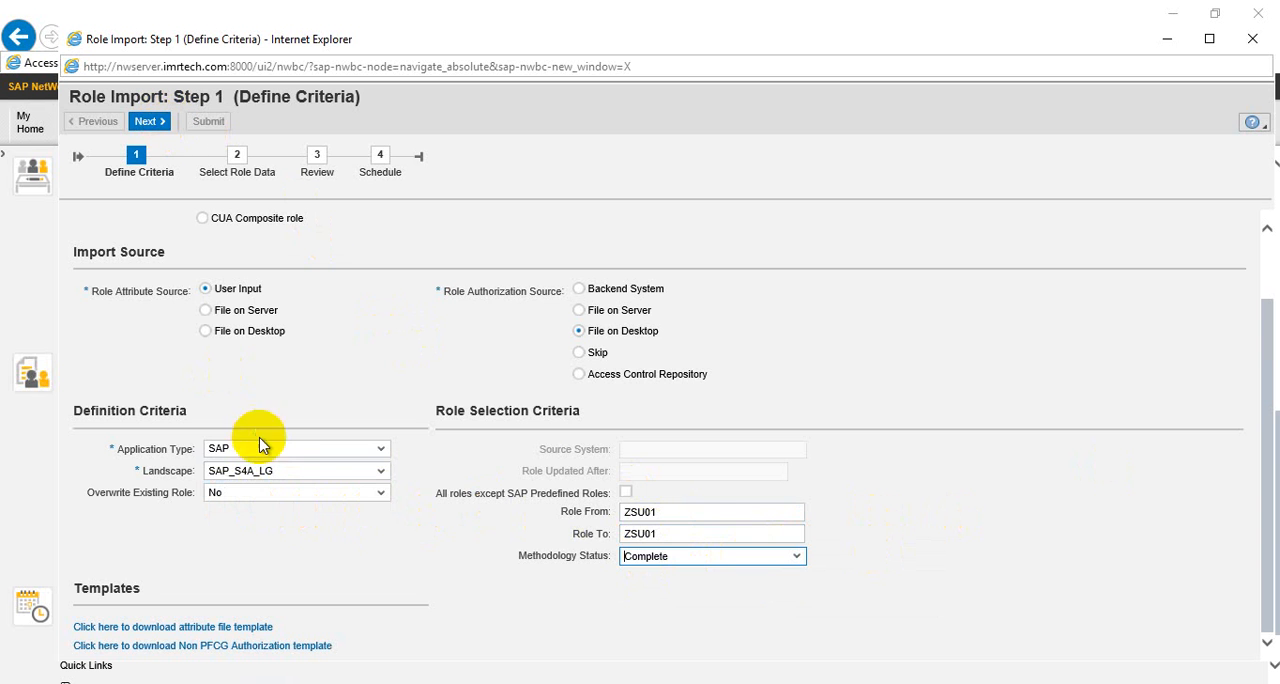
left_click(150, 122)
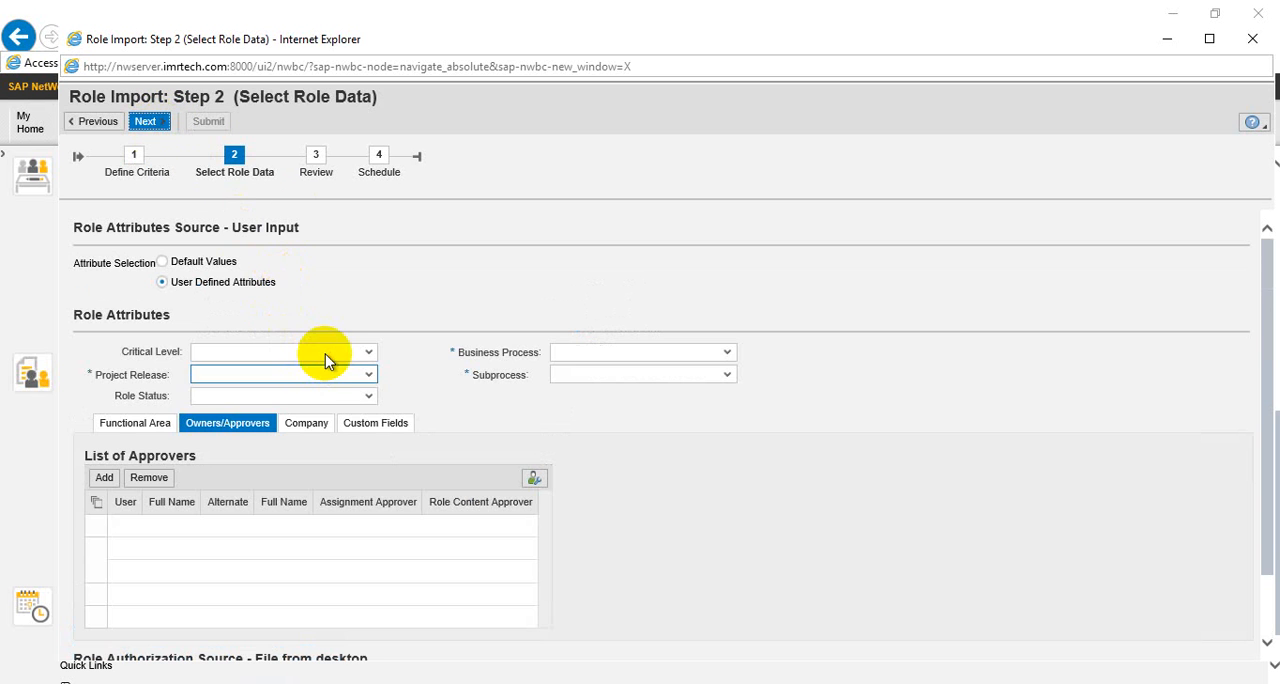
Set the role attributes to High Criticality, project release John Deer and role status Production
left_click(325, 355)
left_click(270, 392)
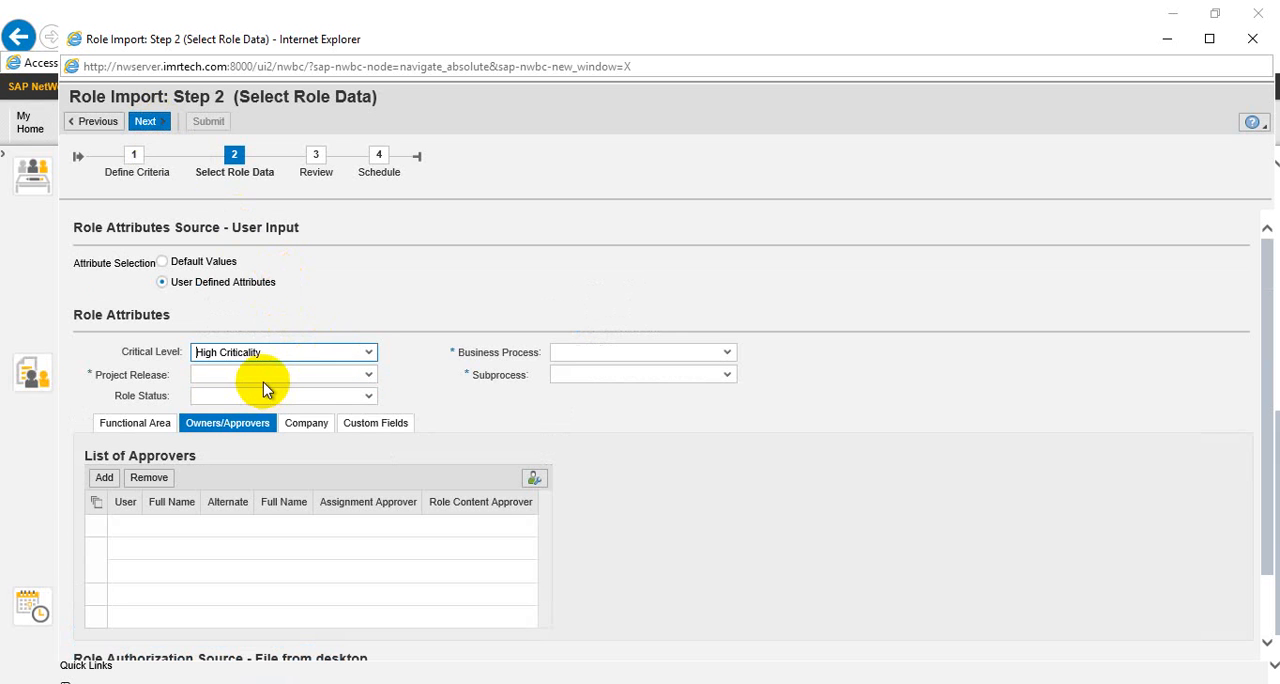
left_click(264, 382)
left_click(251, 411)
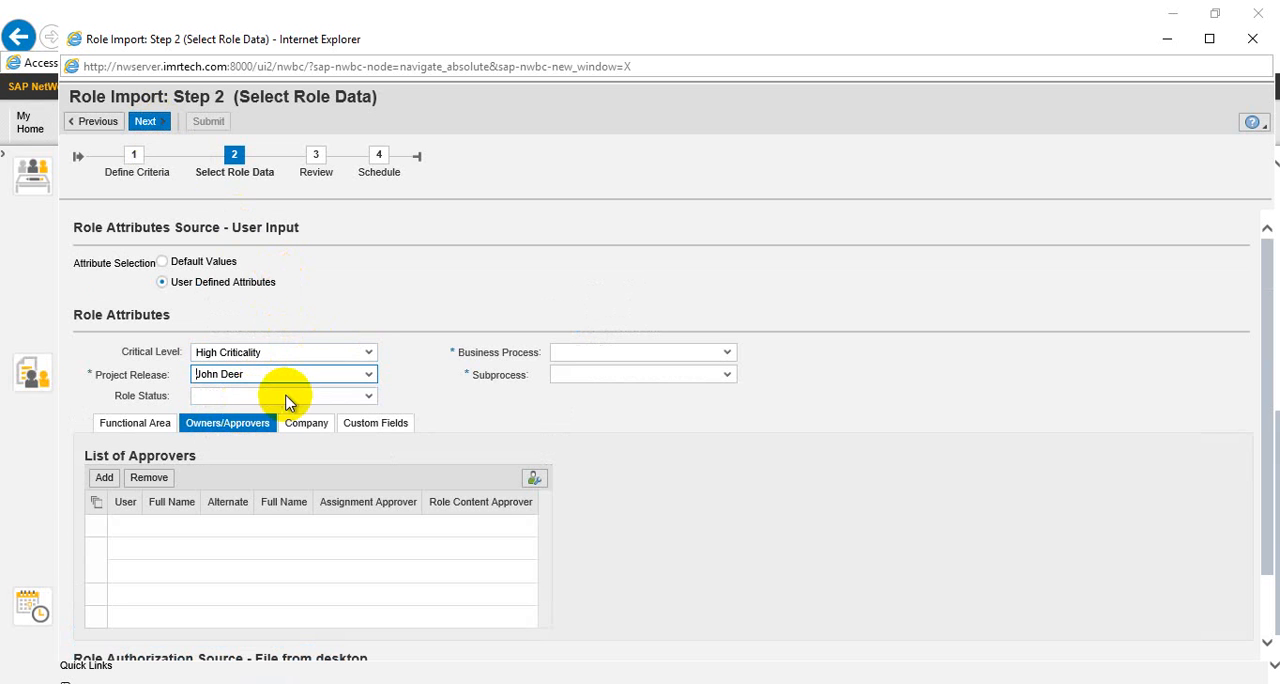
left_click(293, 396)
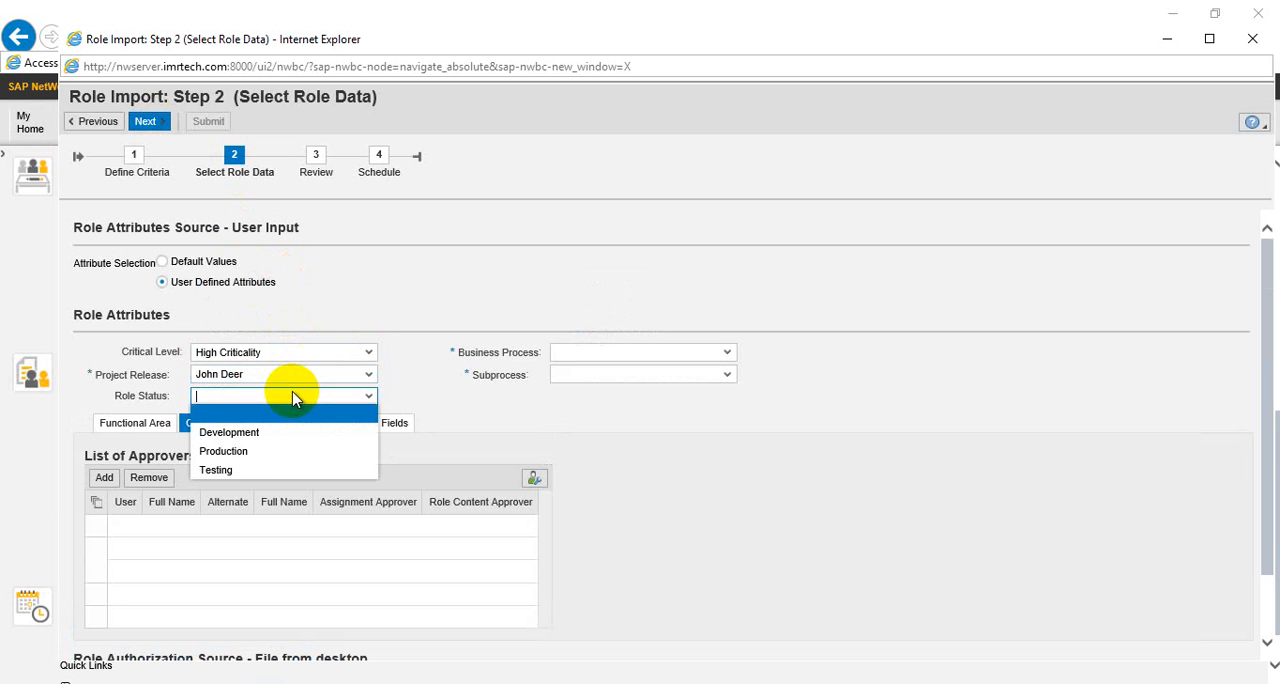
left_click(253, 452)
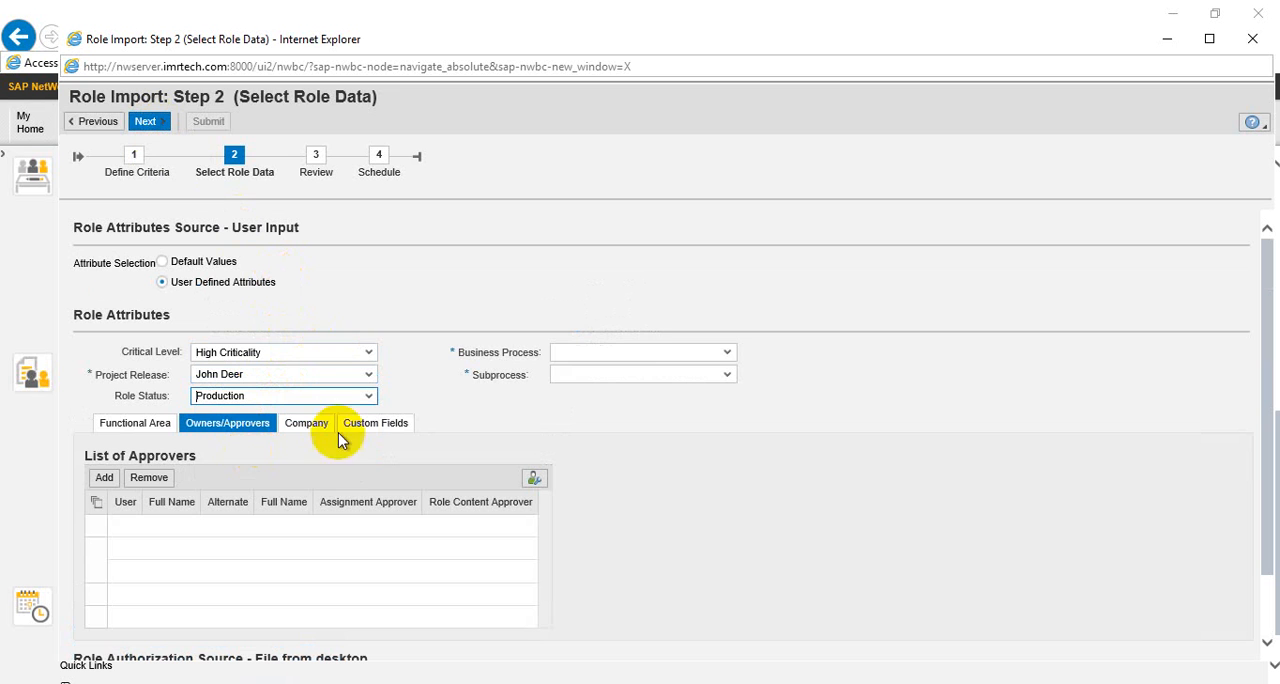
Assign the role to the Security Administration business process and the User Administration subprocess
left_click(657, 358)
left_click(729, 490)
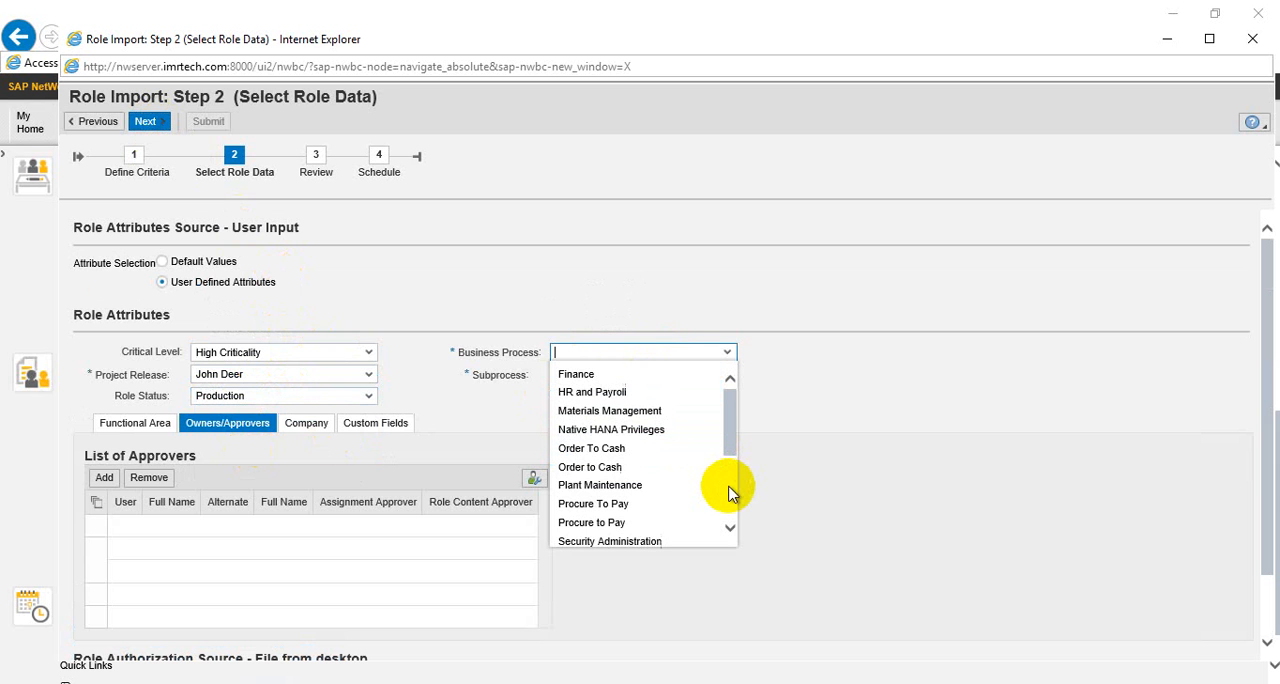
left_click(731, 523)
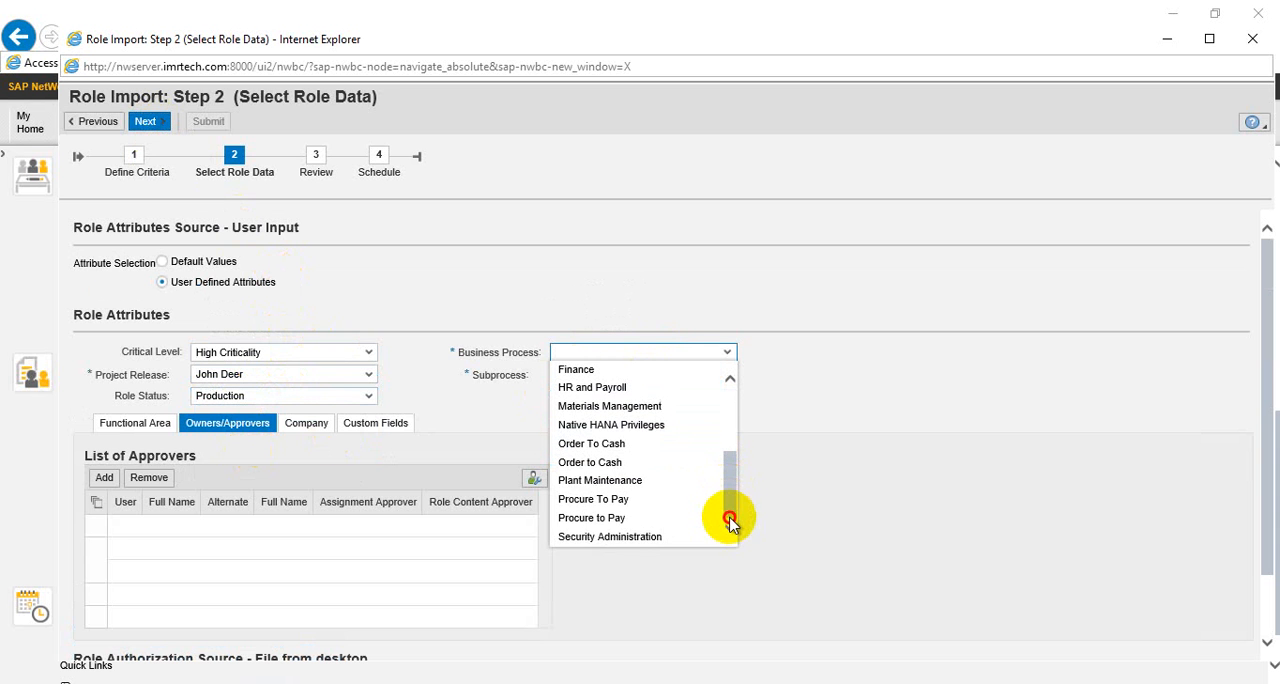
left_click(643, 538)
left_click(634, 380)
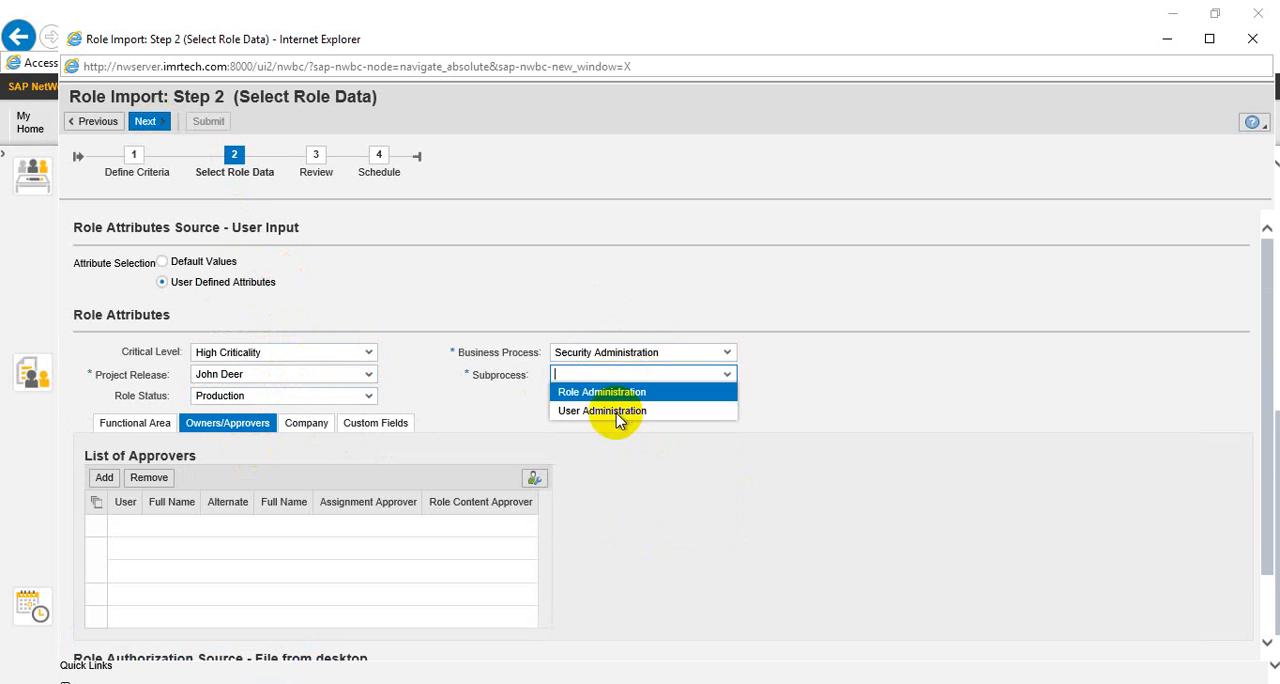
left_click(616, 412)
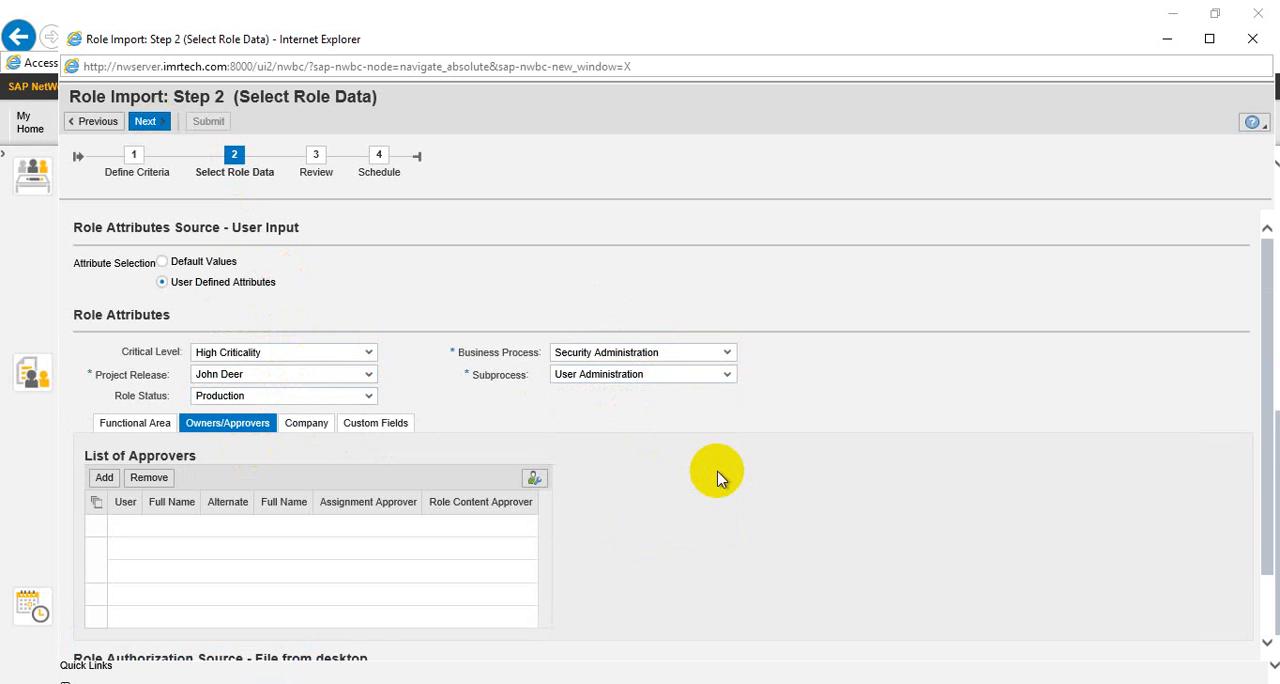
Choose the ZSU01 file on the Desktop as the file source for the role authorization data
scroll(700, 480, "down", 1)
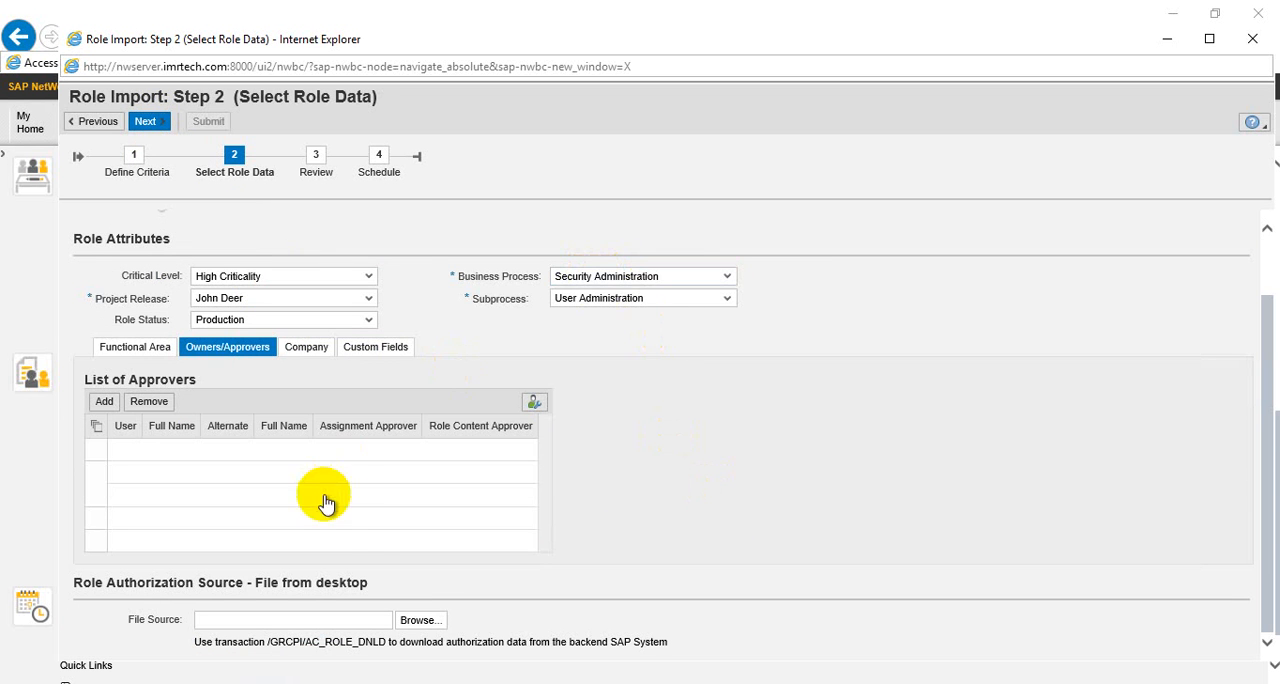
left_click(410, 622)
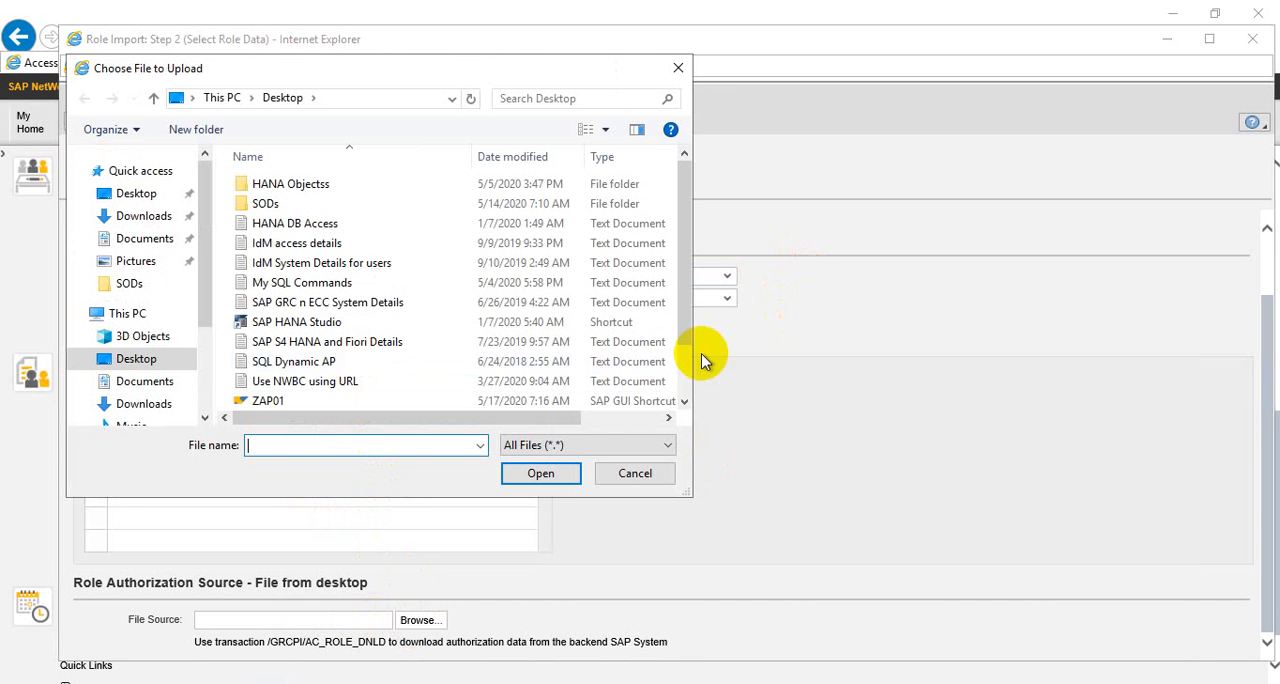
left_click(680, 355)
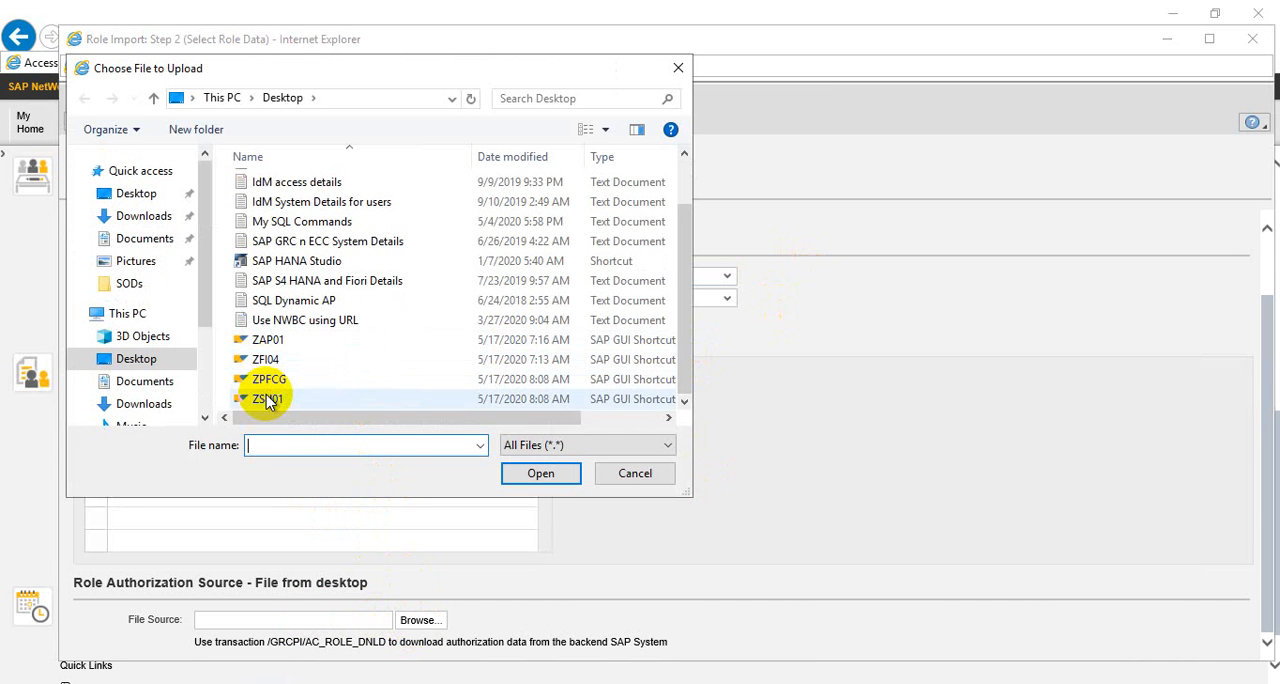
left_click(268, 398)
left_click(517, 477)
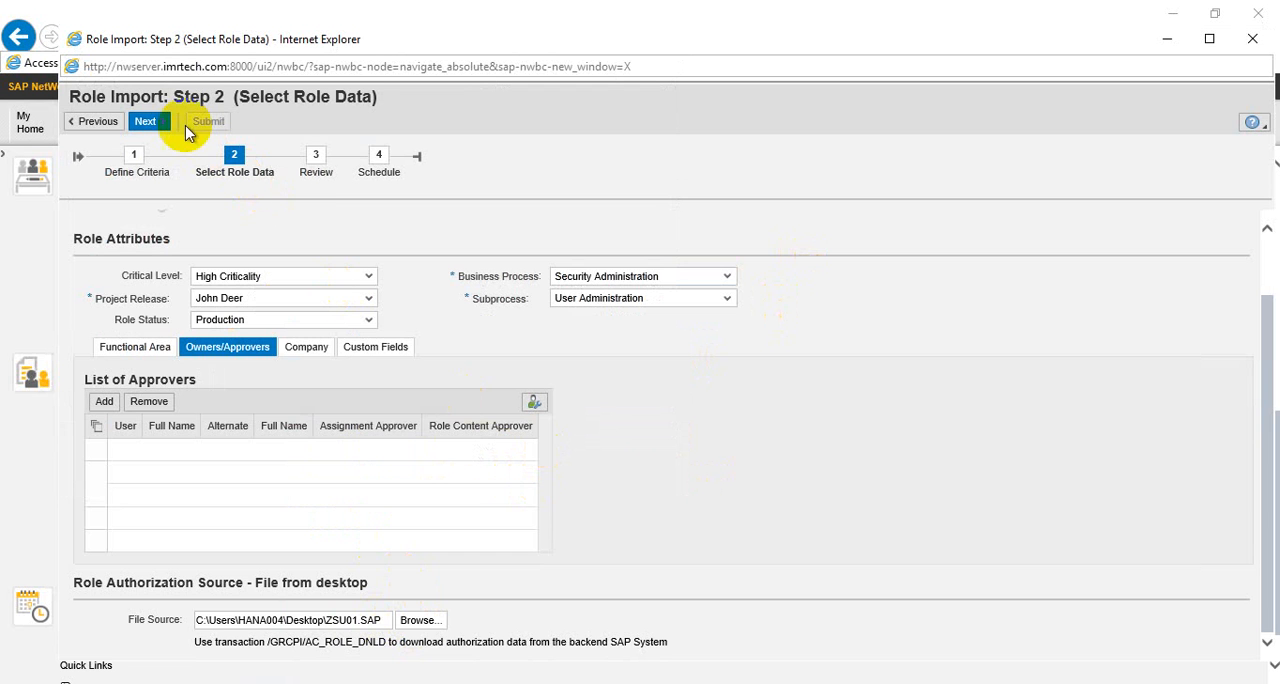
Continue past the review with No Preview and submit the ZSU01 import to run in the foreground
left_click(150, 122)
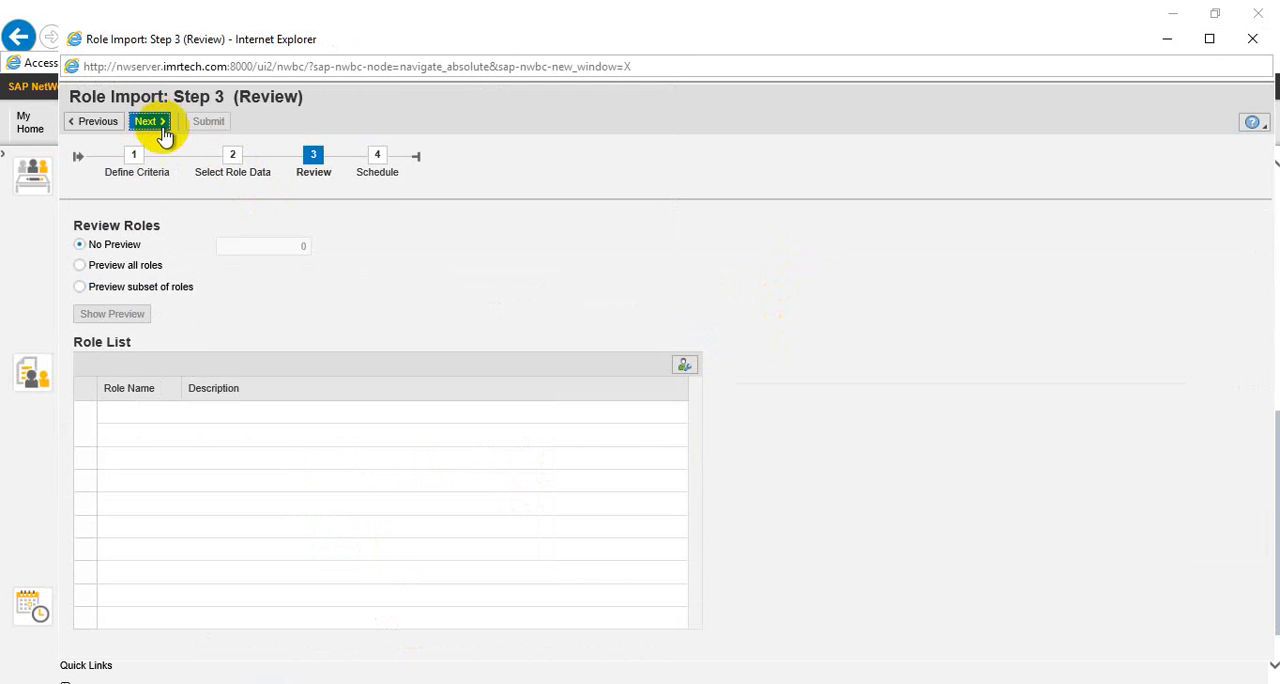
left_click(150, 121)
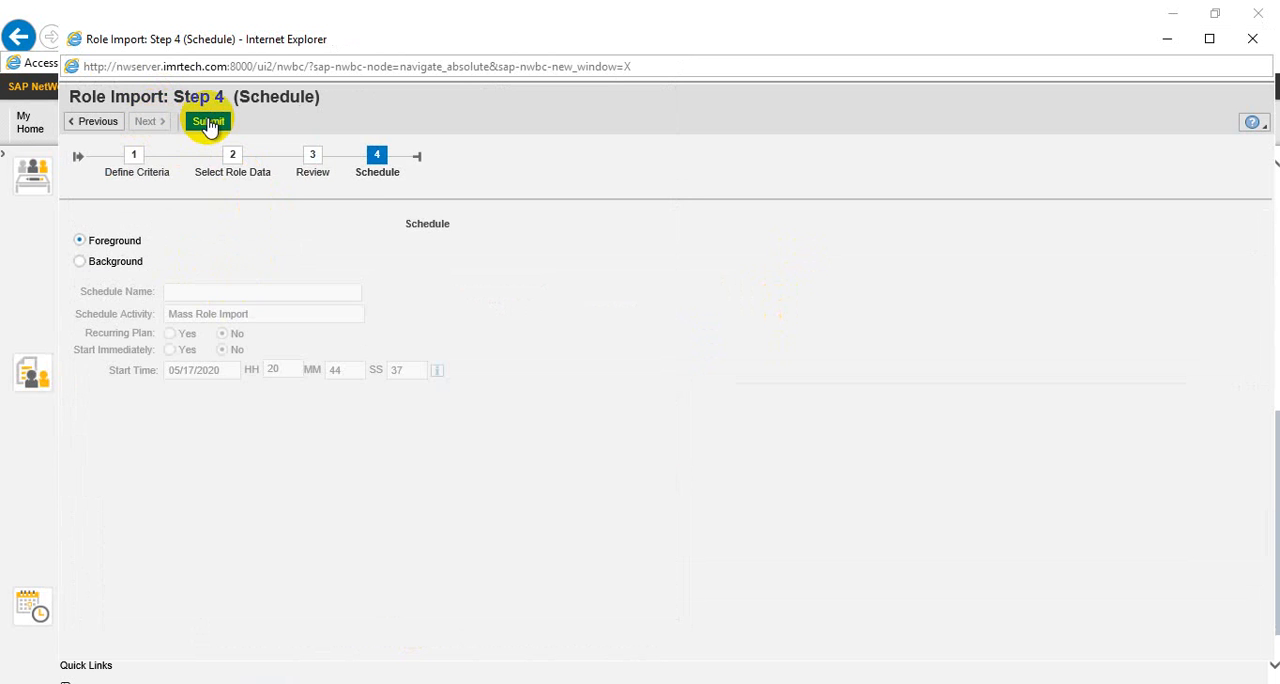
left_click(208, 123)
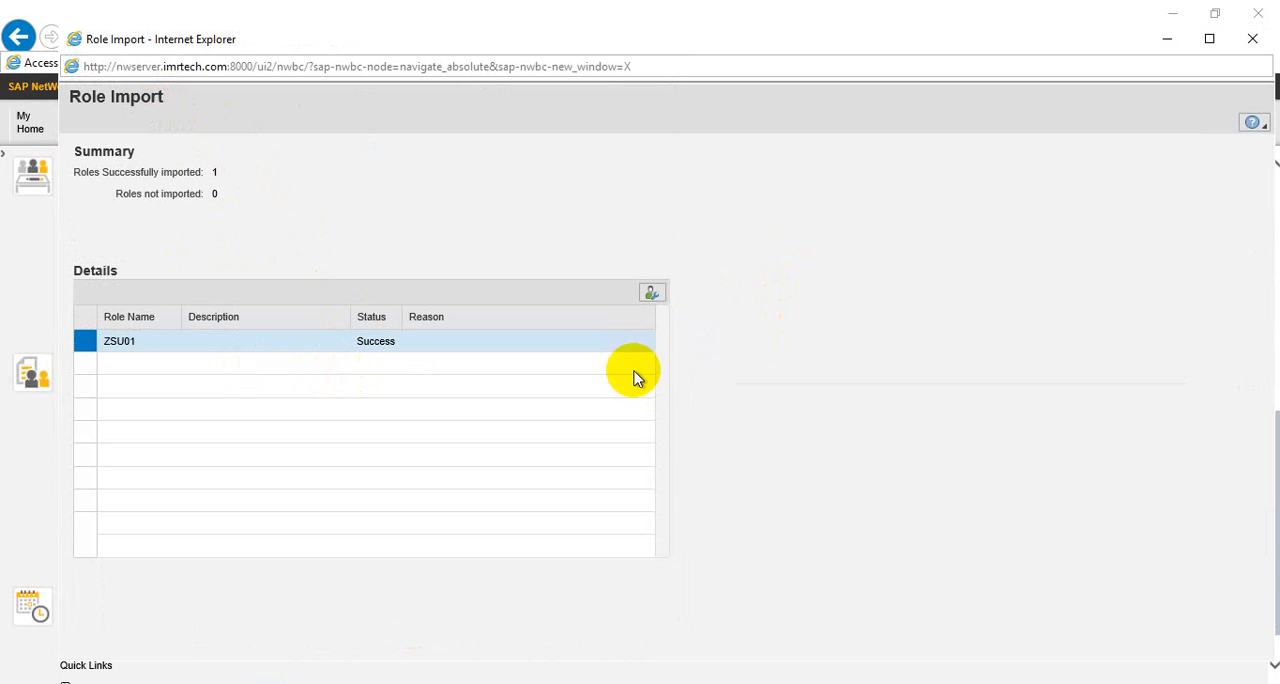
Close the import results and check Role Maintenance for the imported roles ZSU01 and ZPFCG
left_click(1252, 38)
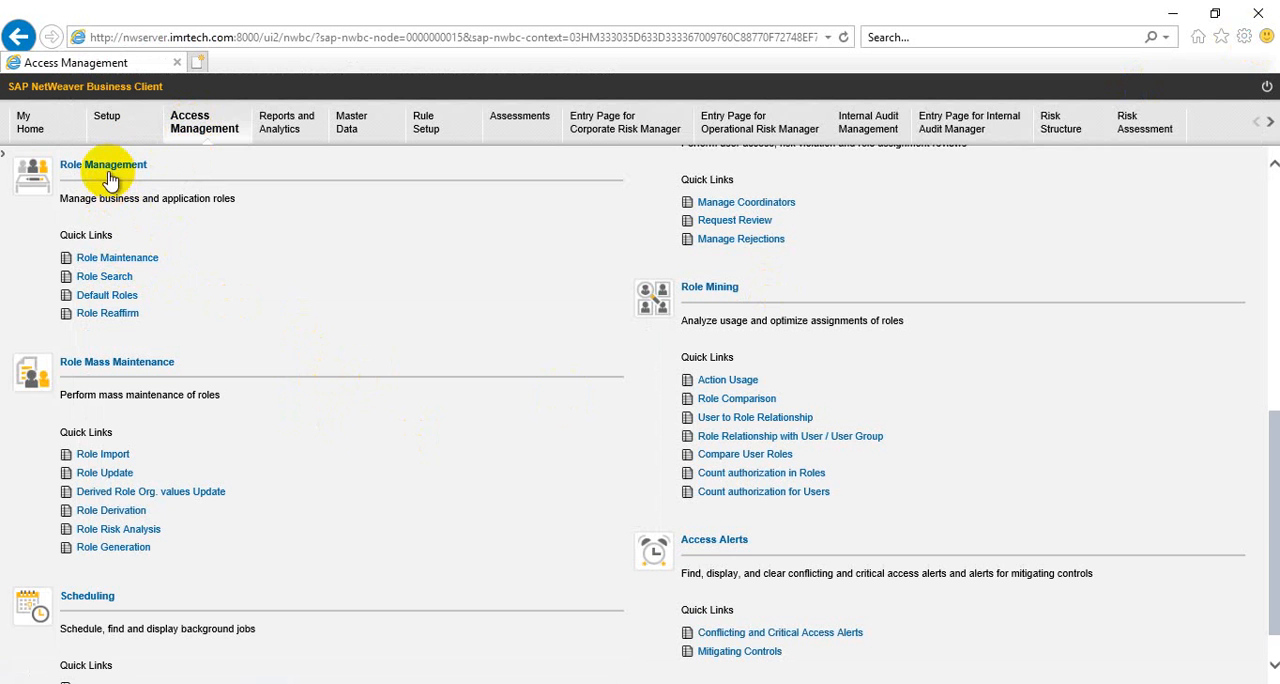
left_click(117, 258)
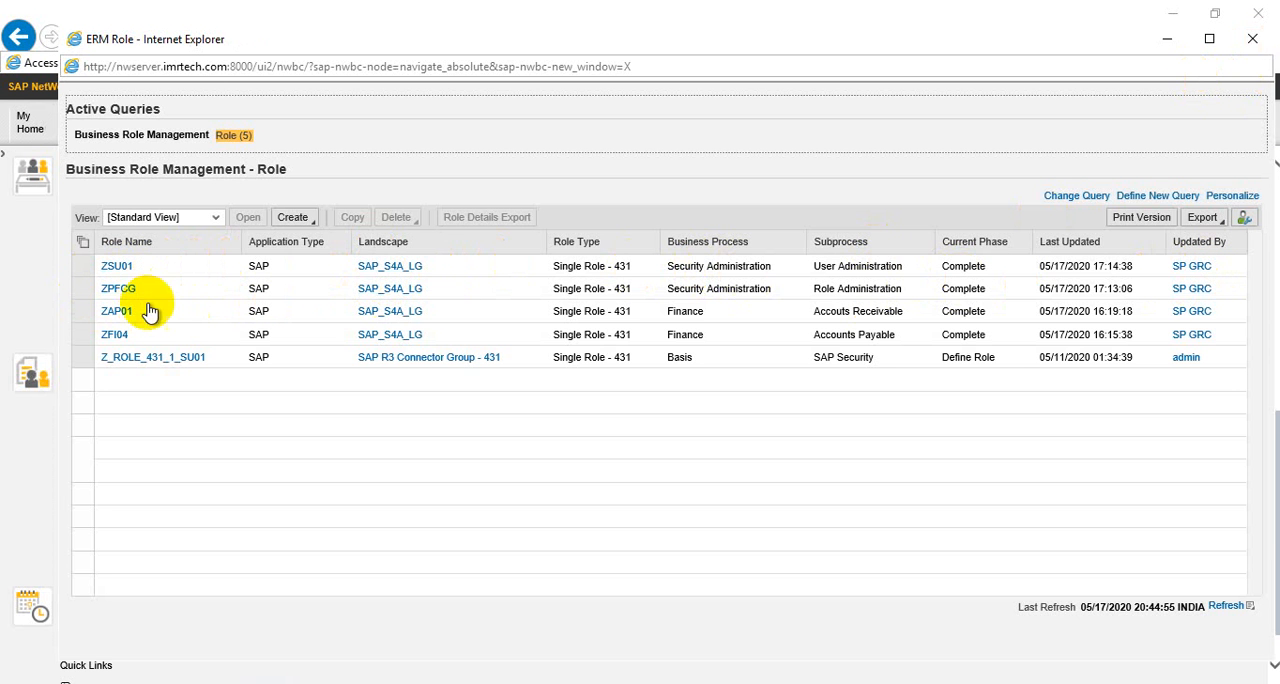
left_click(1254, 42)
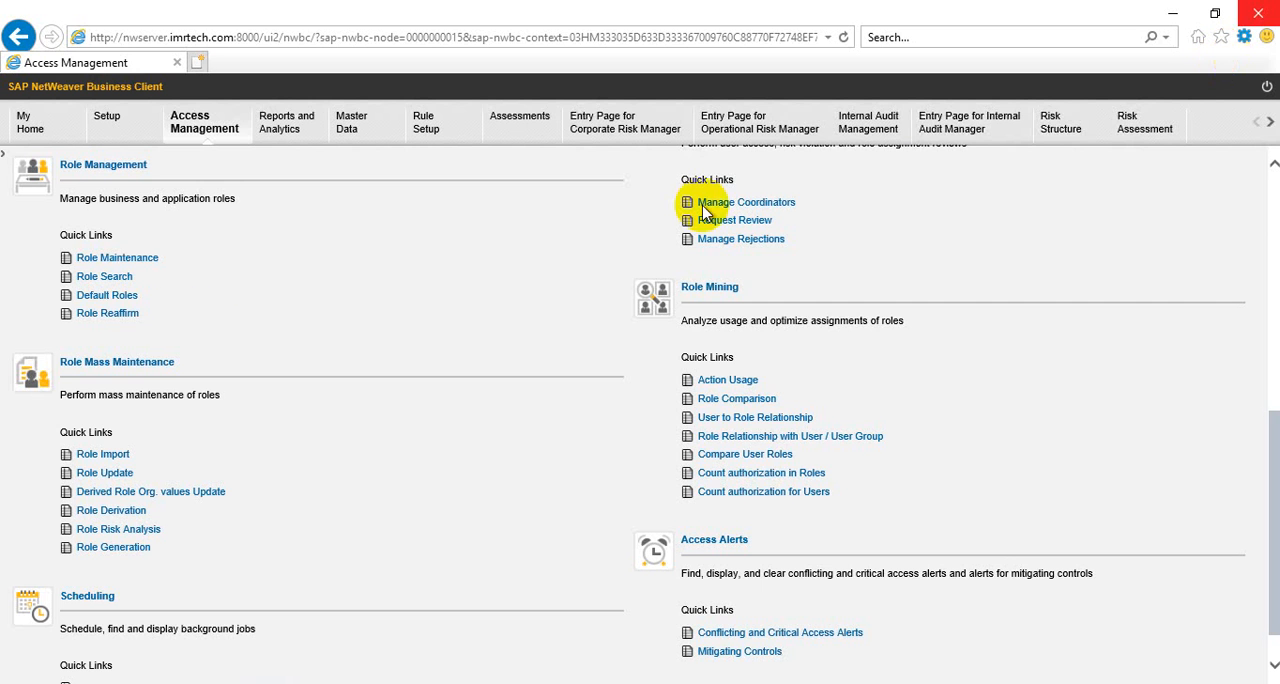
Open the User Level access risk analysis and select S4CLNT100 as the system to analyze
scroll(257, 365, "up", 7)
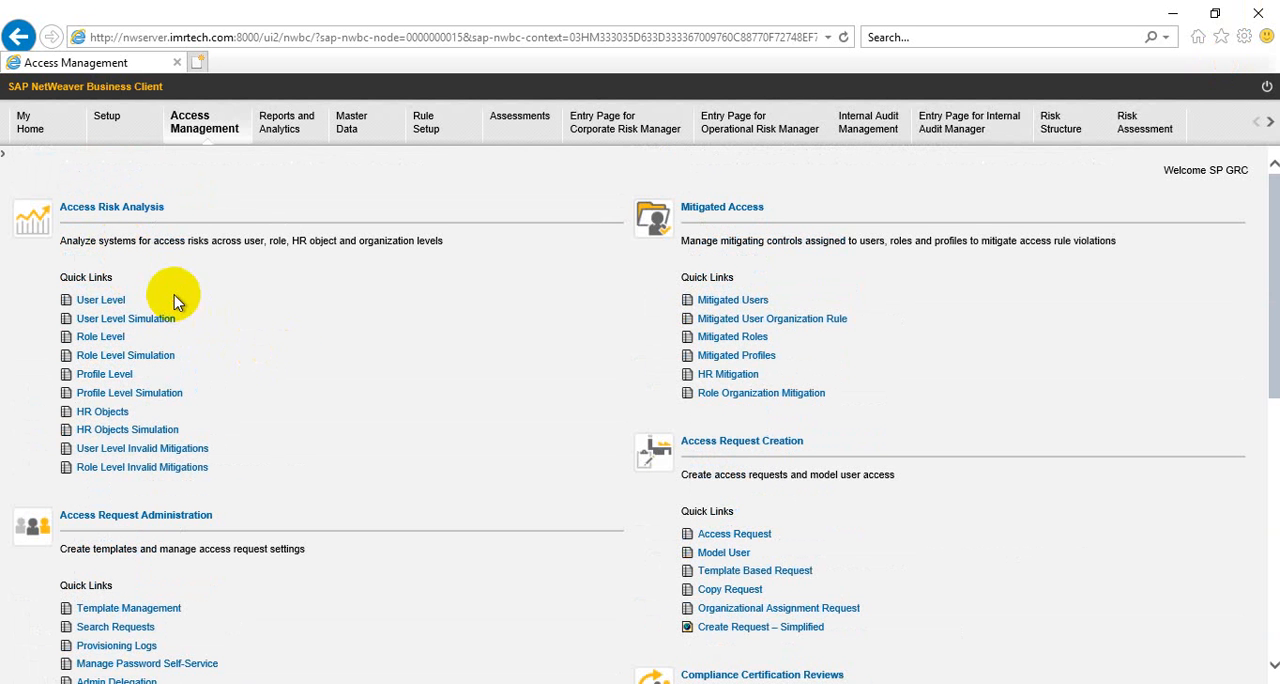
left_click(107, 306)
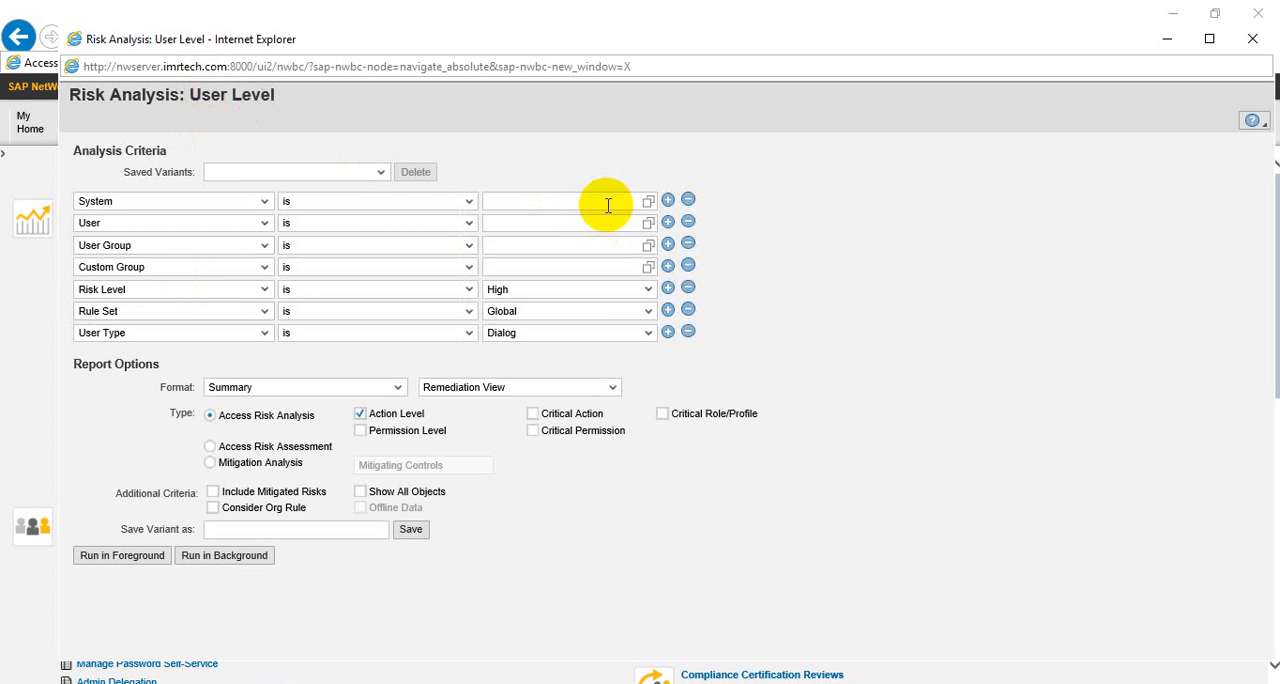
left_click(650, 203)
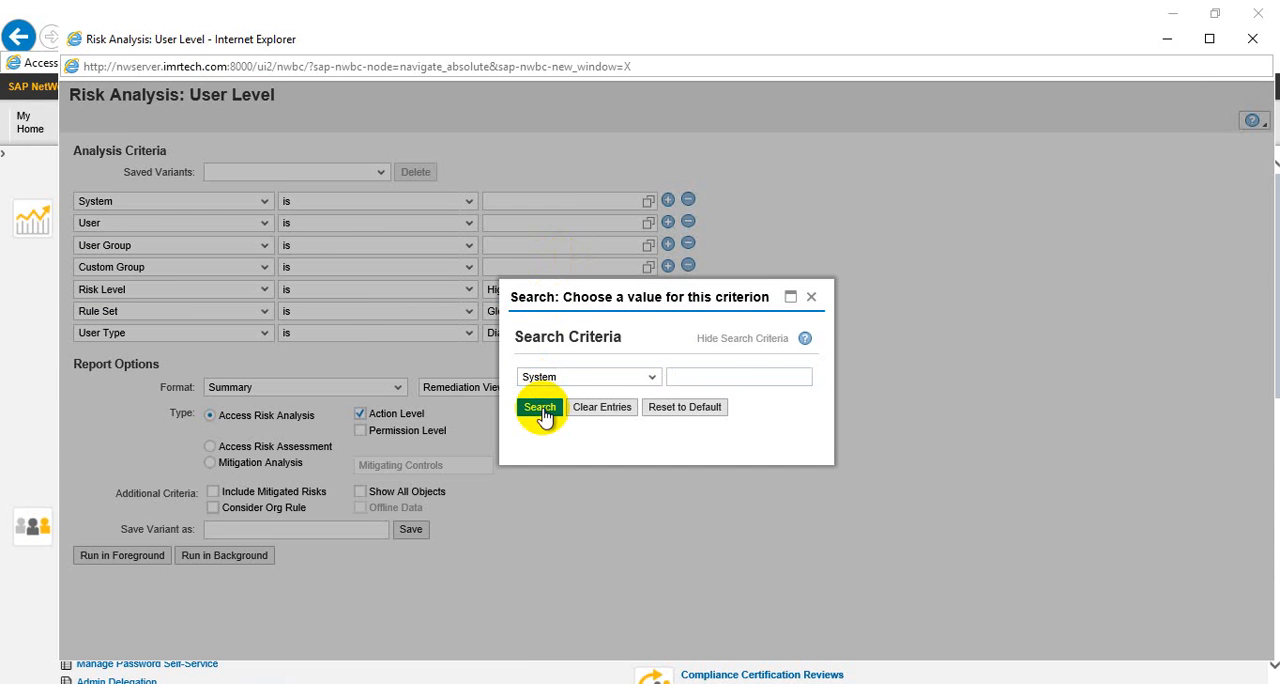
left_click(540, 410)
left_click(493, 504)
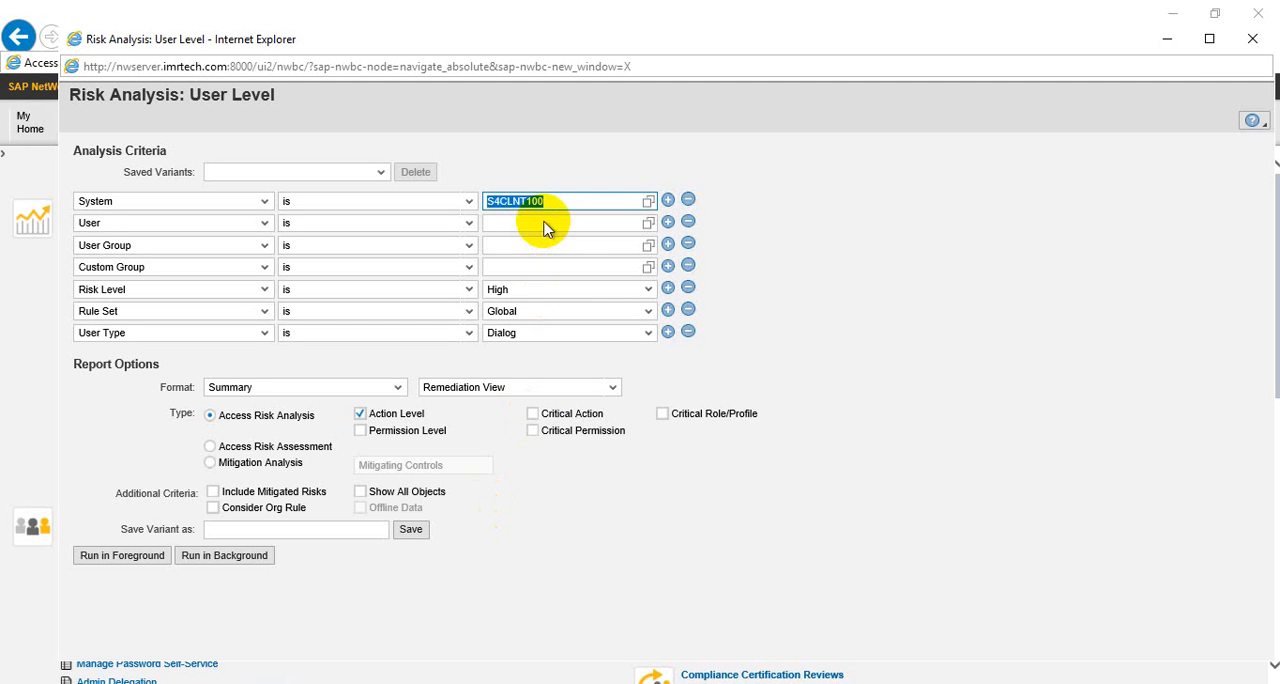
Set the user criterion of the risk analysis to SPHANA
left_click(545, 223)
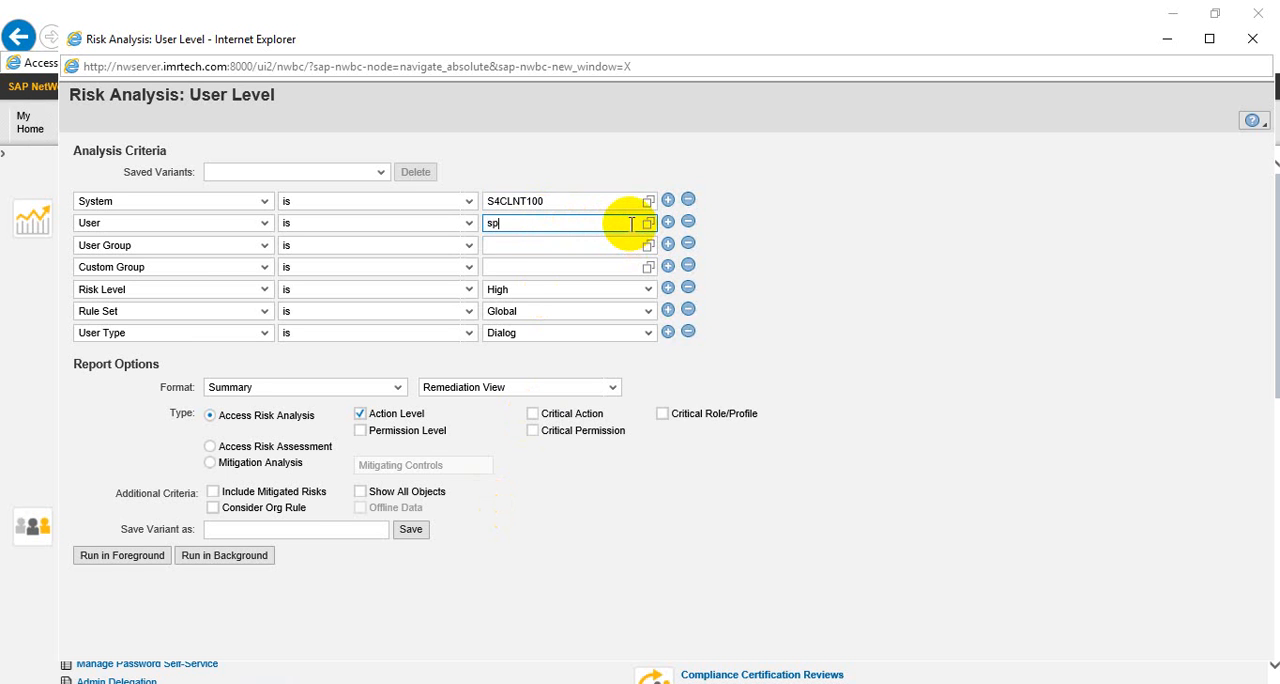
key("BackSpace")
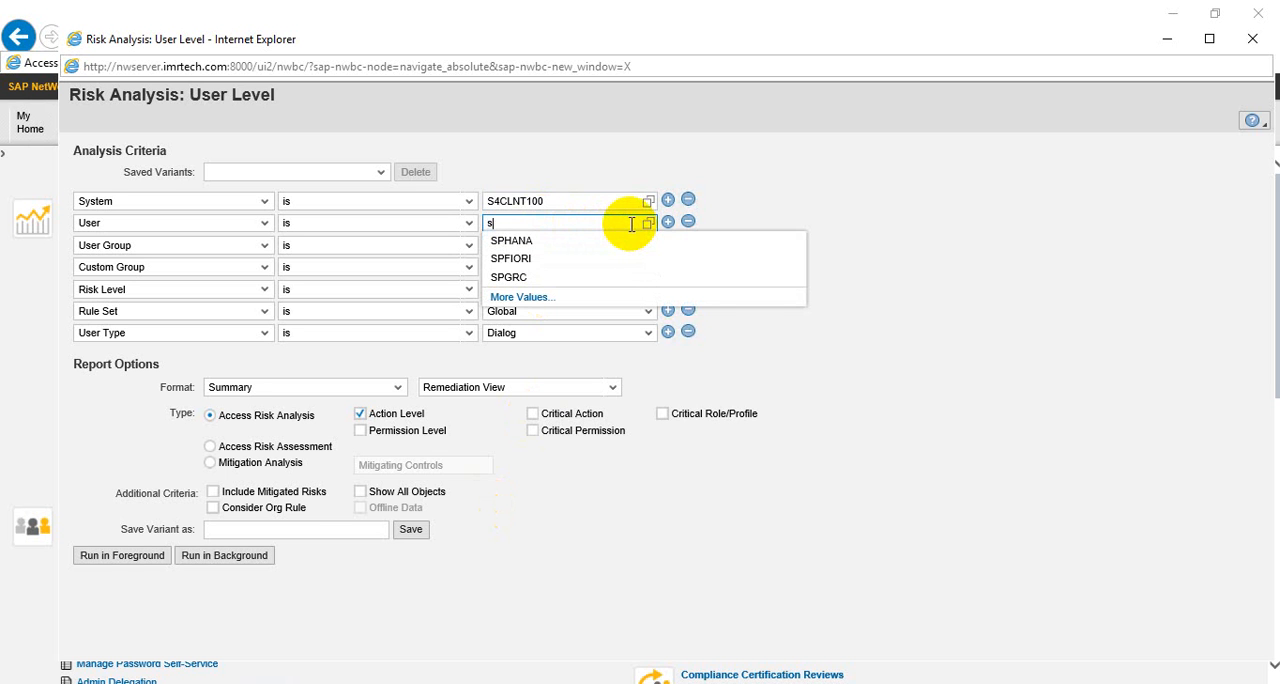
left_click(519, 242)
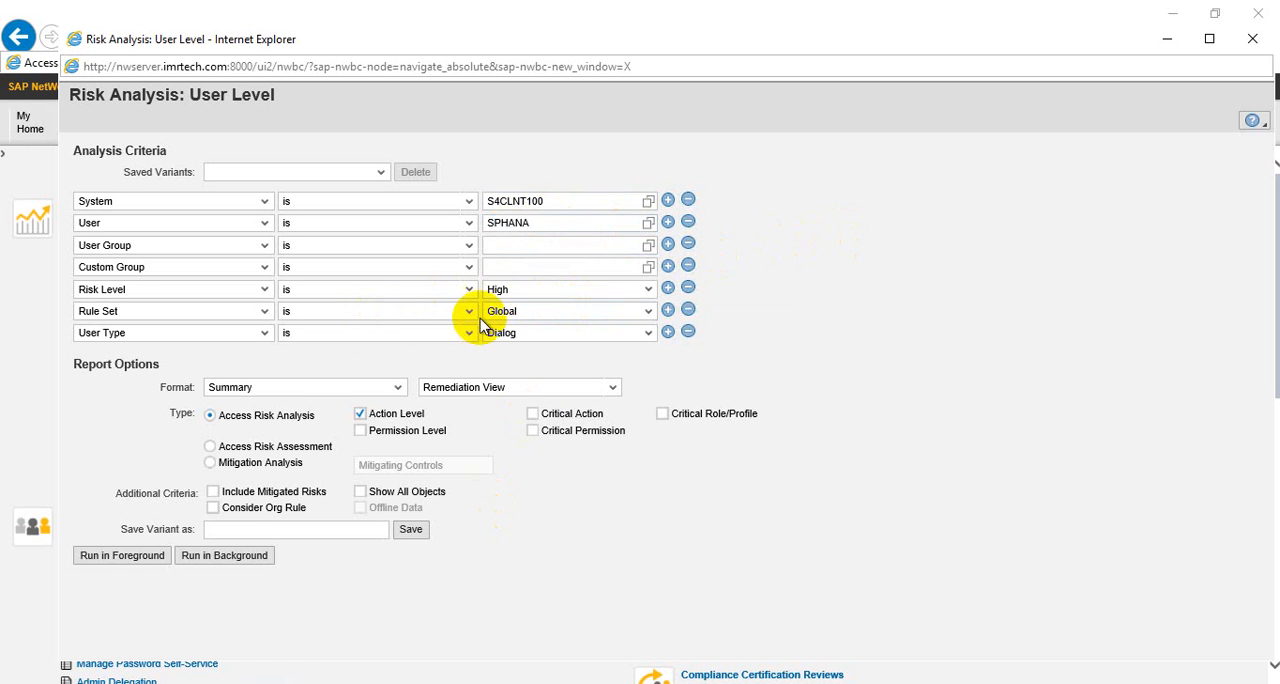
Set the risk level to All and run the user-level risk analysis in the foreground
left_click(585, 303)
left_click(508, 372)
left_click(108, 557)
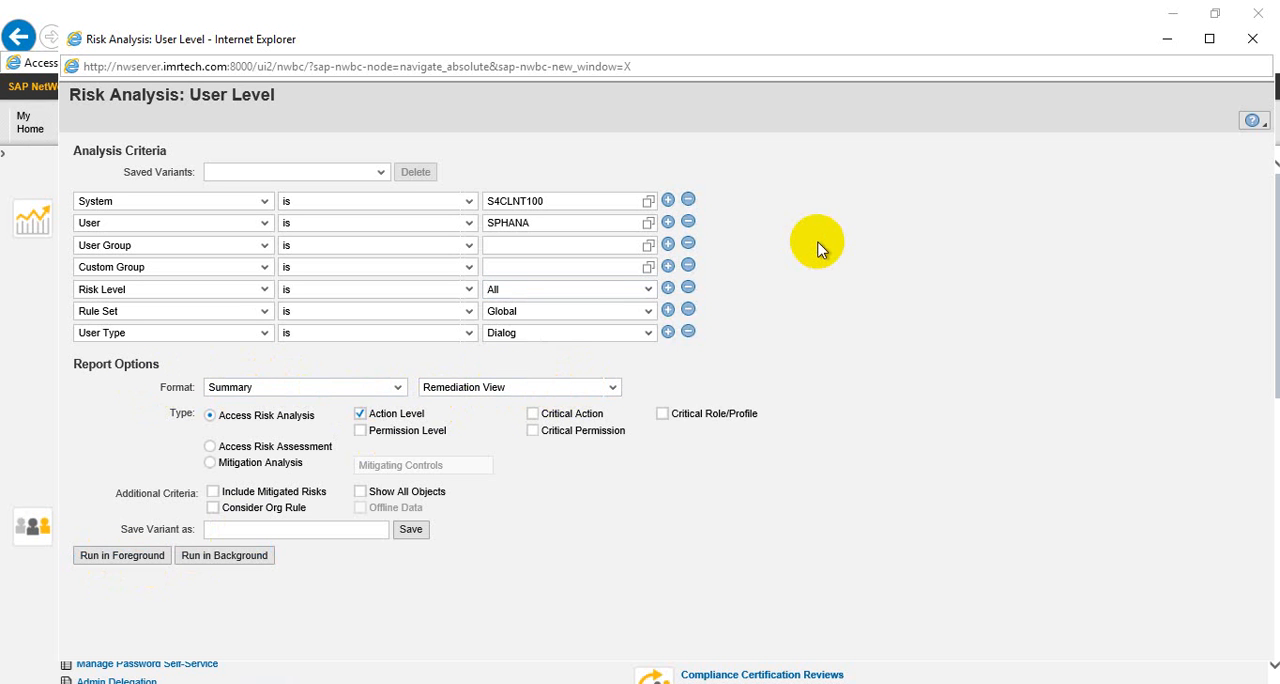
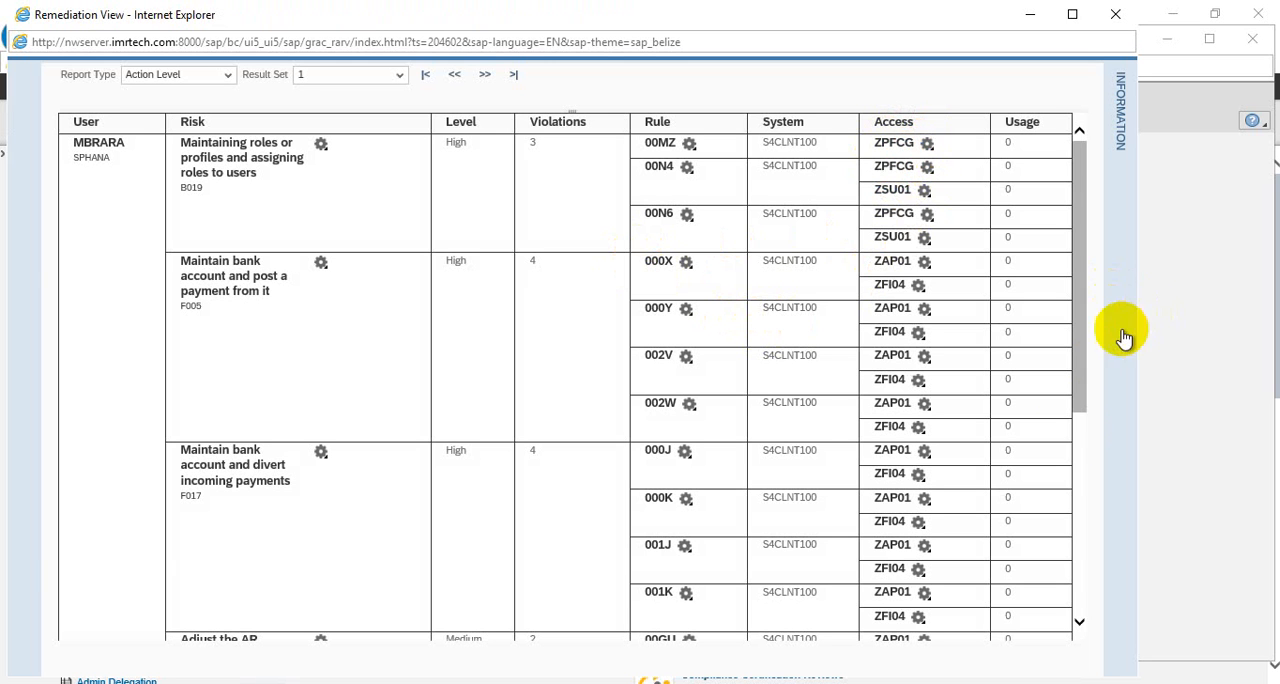
Look through SPHANA's risk violations and open the role details of ZPFCG for rule 00MZ
left_click(1080, 440)
left_click(1084, 493)
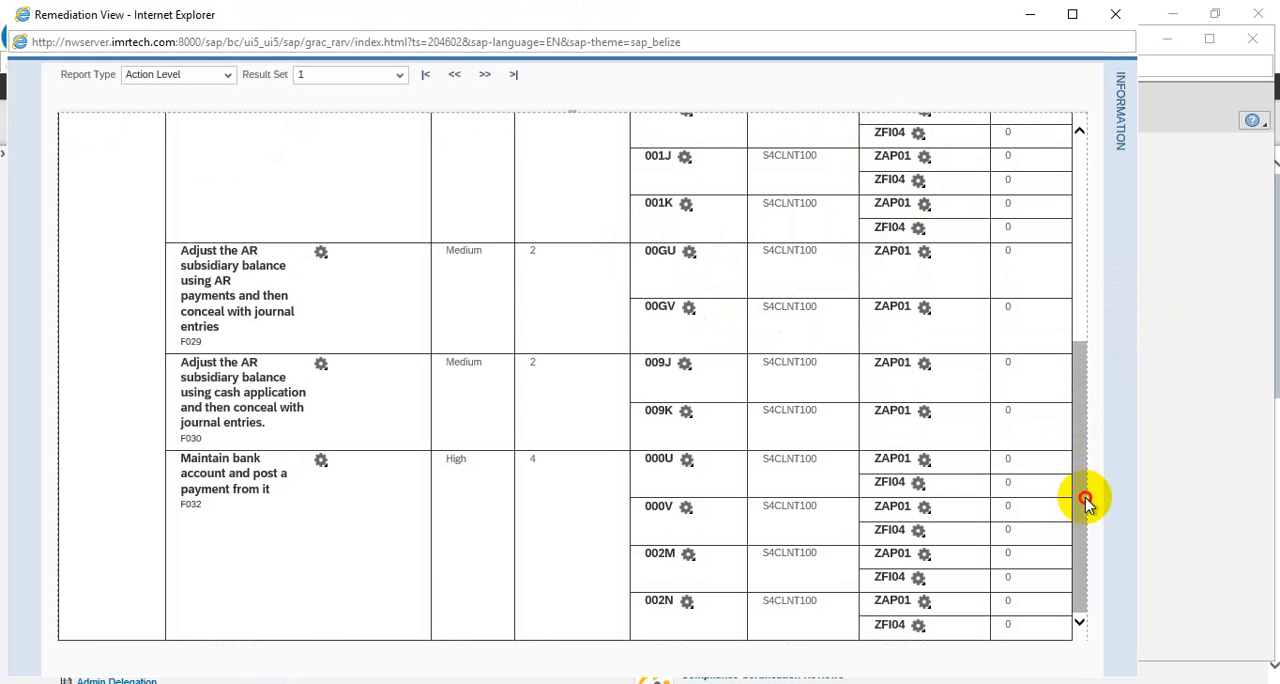
left_click_drag(1086, 500, 1088, 92)
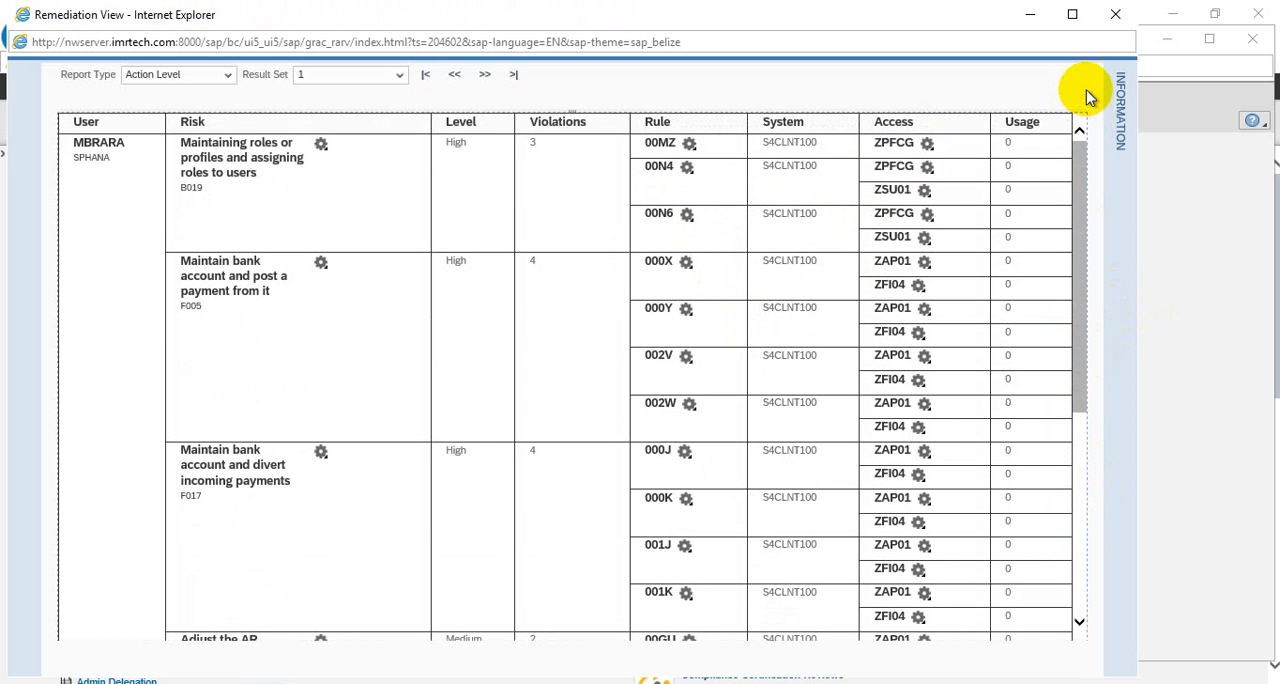
left_click(927, 146)
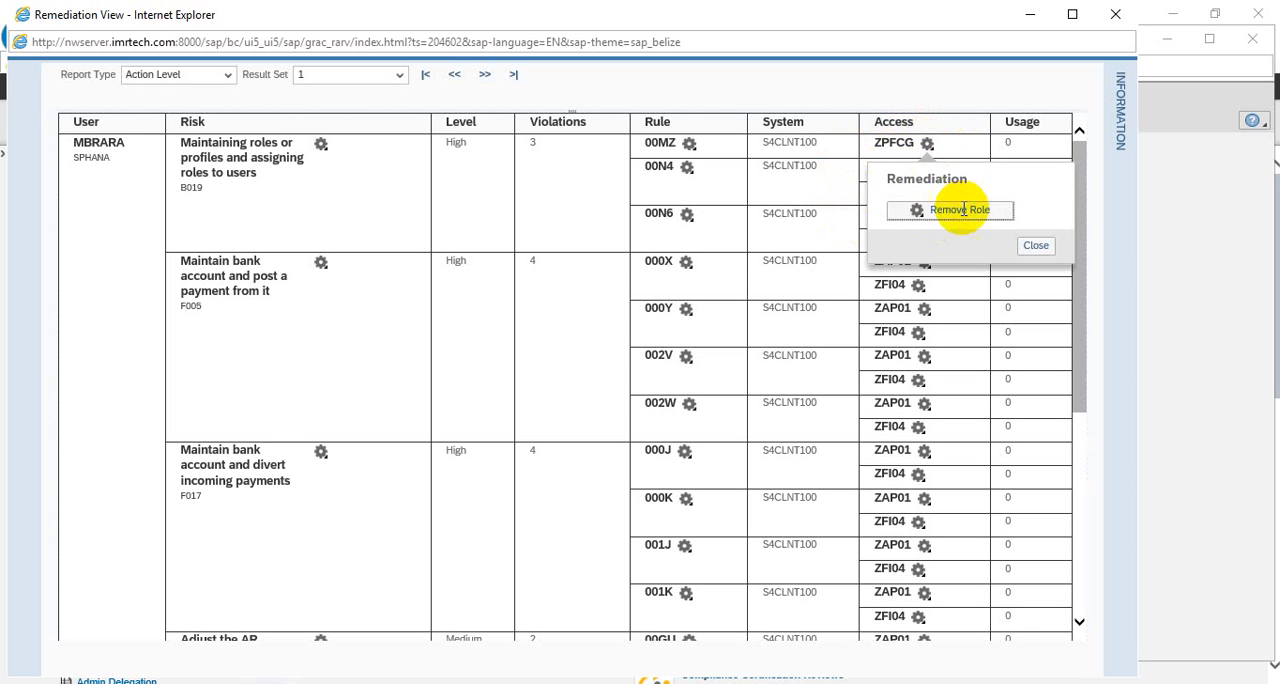
left_click(913, 146)
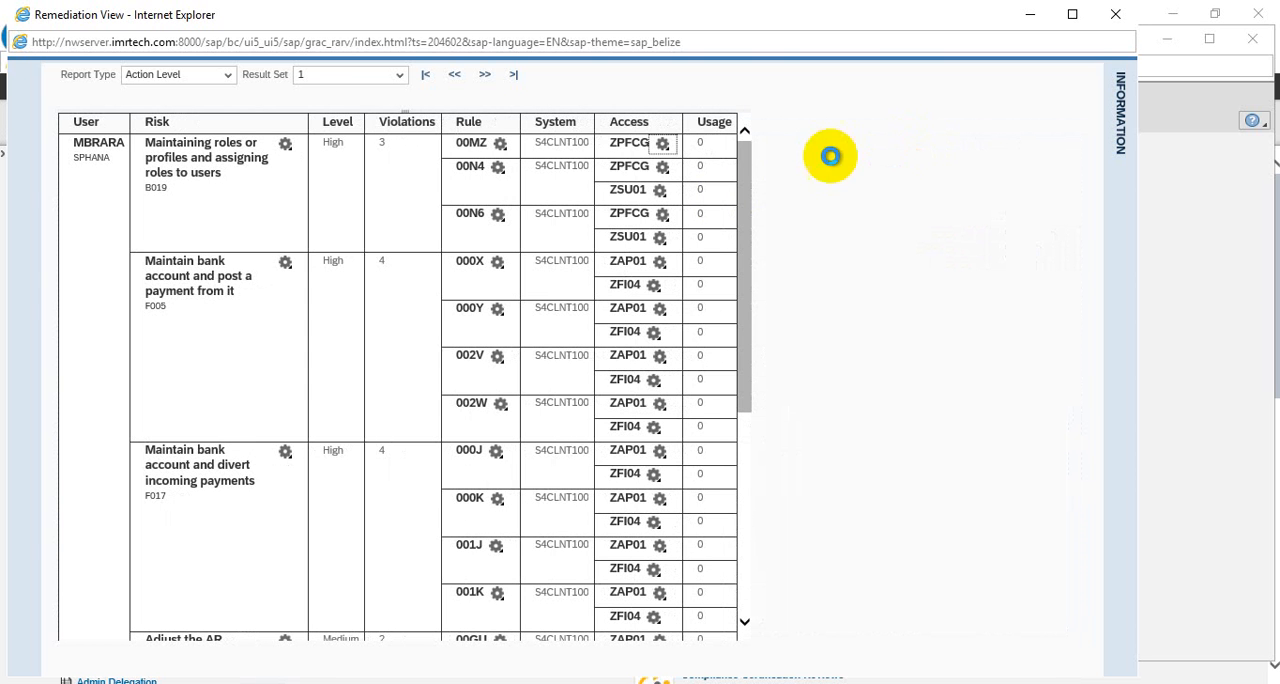
left_click(622, 148)
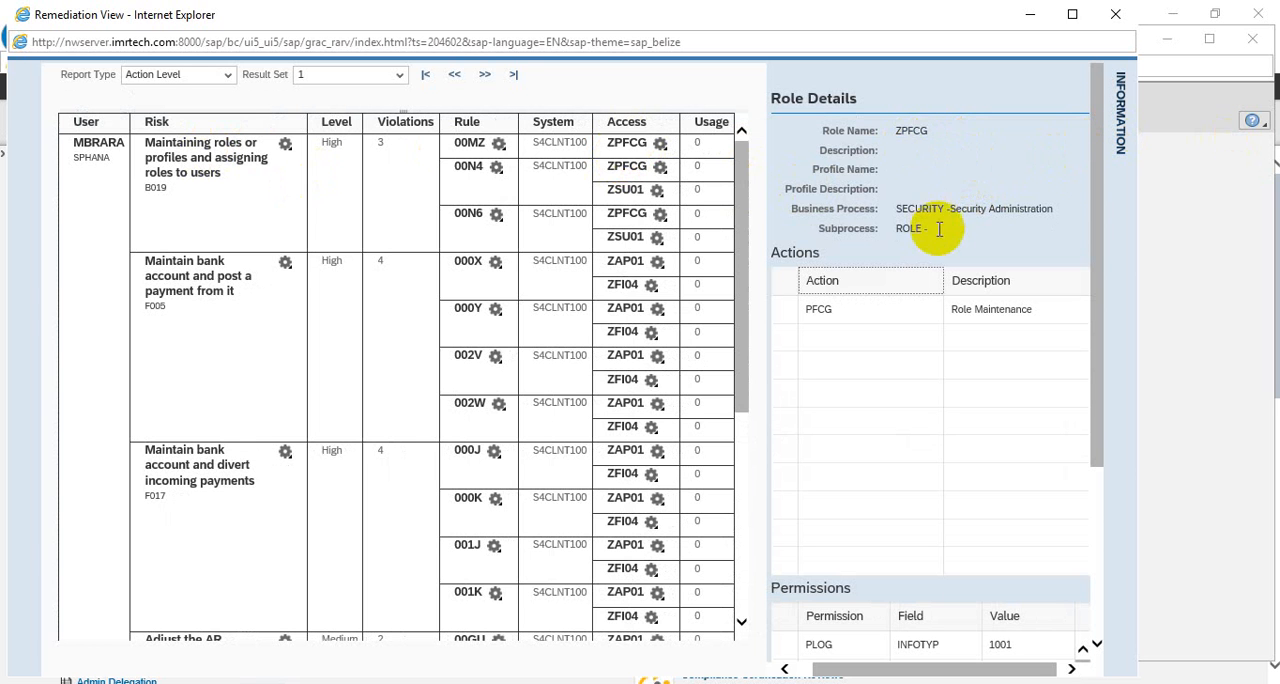
Check the business process, subprocess, actions and permissions of role ZPFCG, and close the Remediation View
left_click_drag(904, 212, 1025, 207)
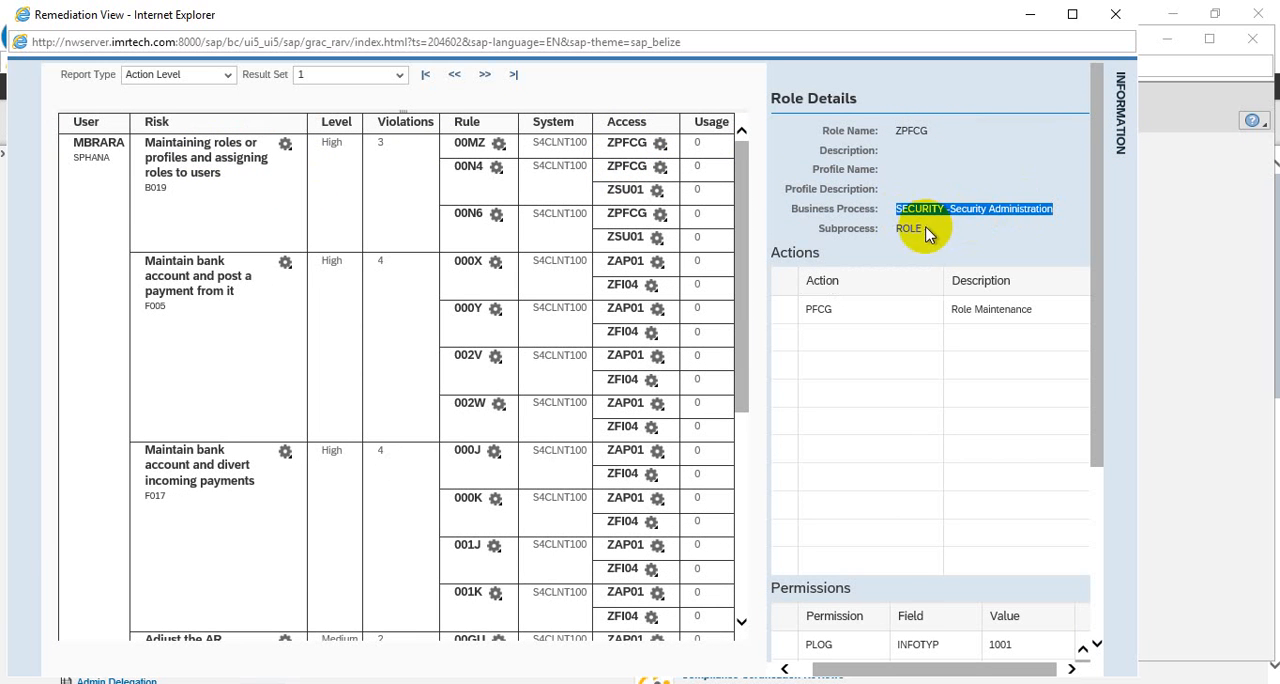
left_click_drag(926, 230, 879, 227)
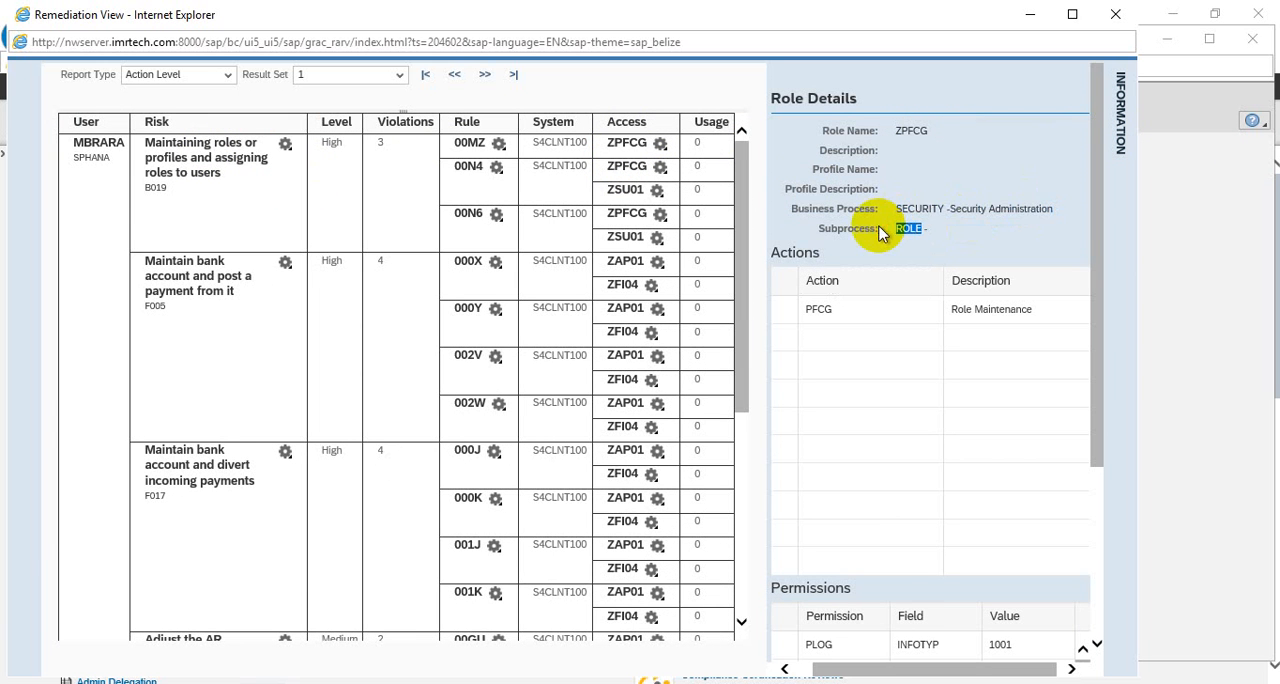
left_click(931, 184)
scroll(931, 184, "down", 3)
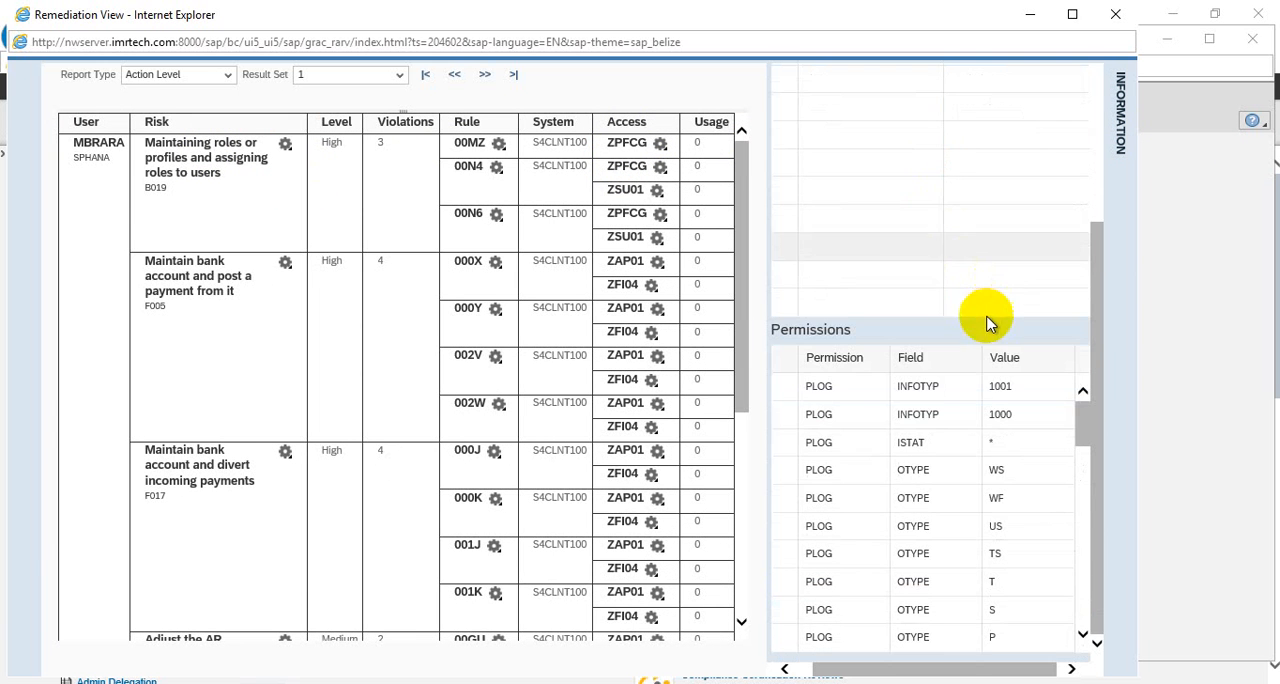
scroll(985, 318, "up", 3)
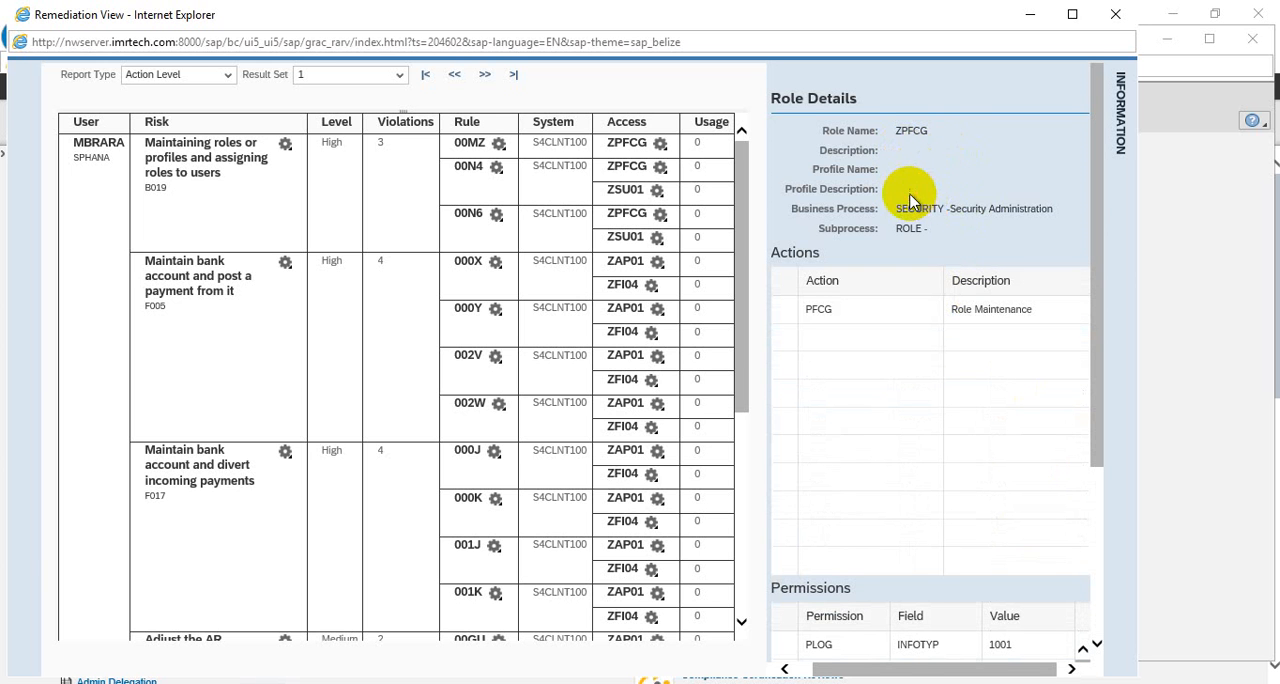
scroll(940, 195, "down", 3)
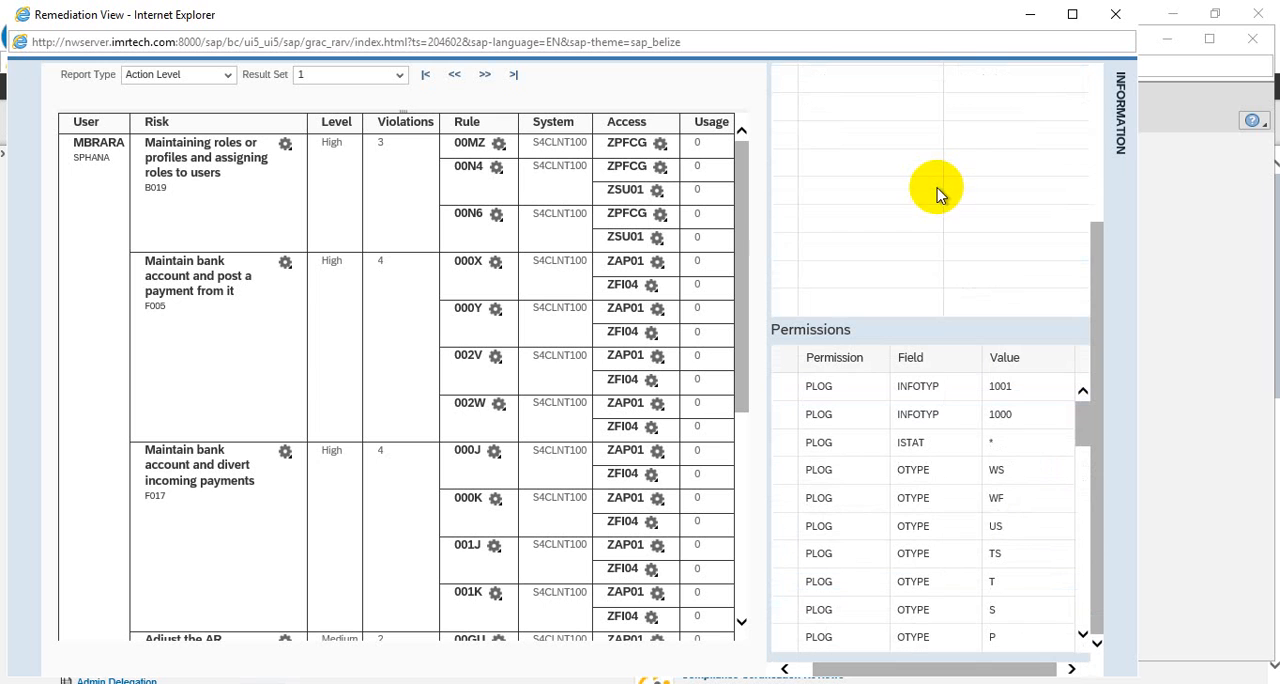
left_click(1083, 541)
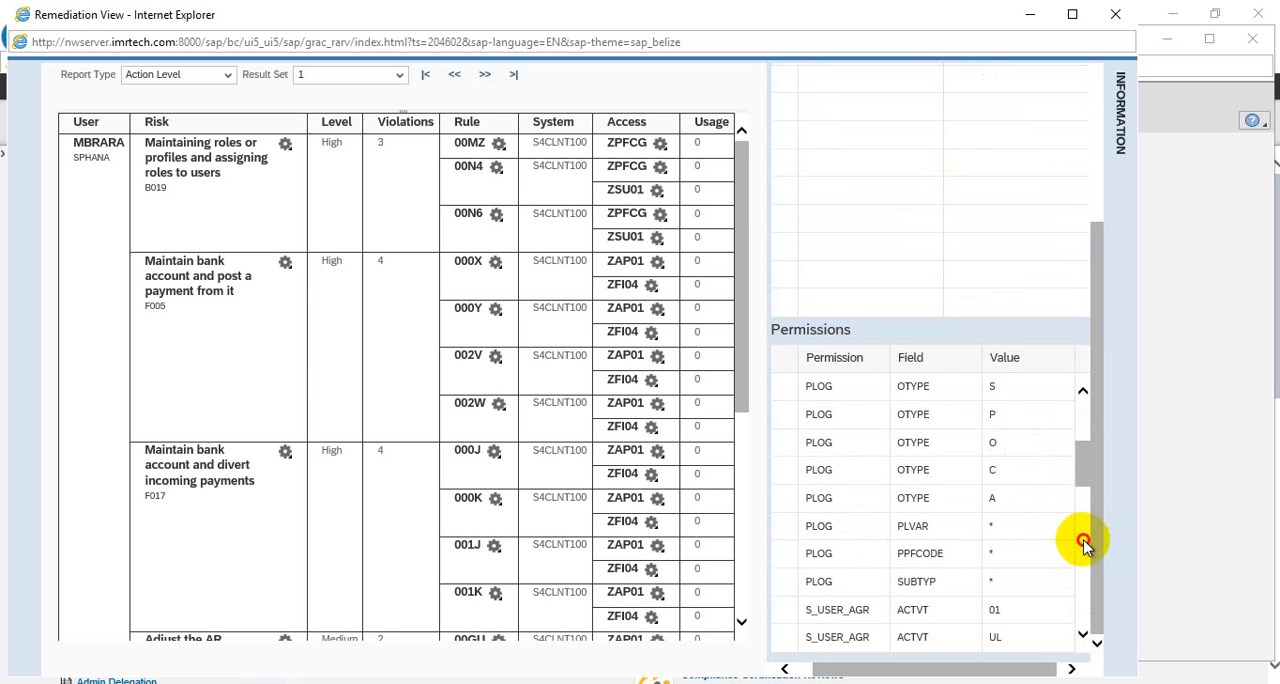
left_click(1083, 540)
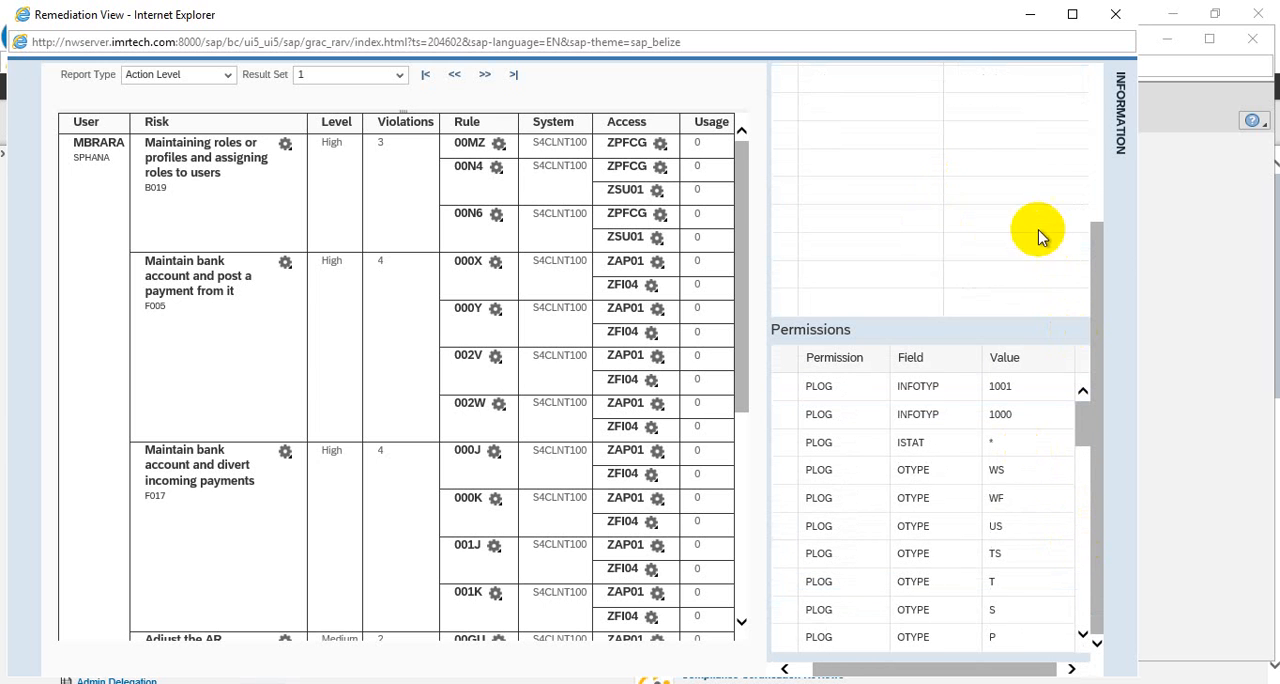
left_click(1097, 178)
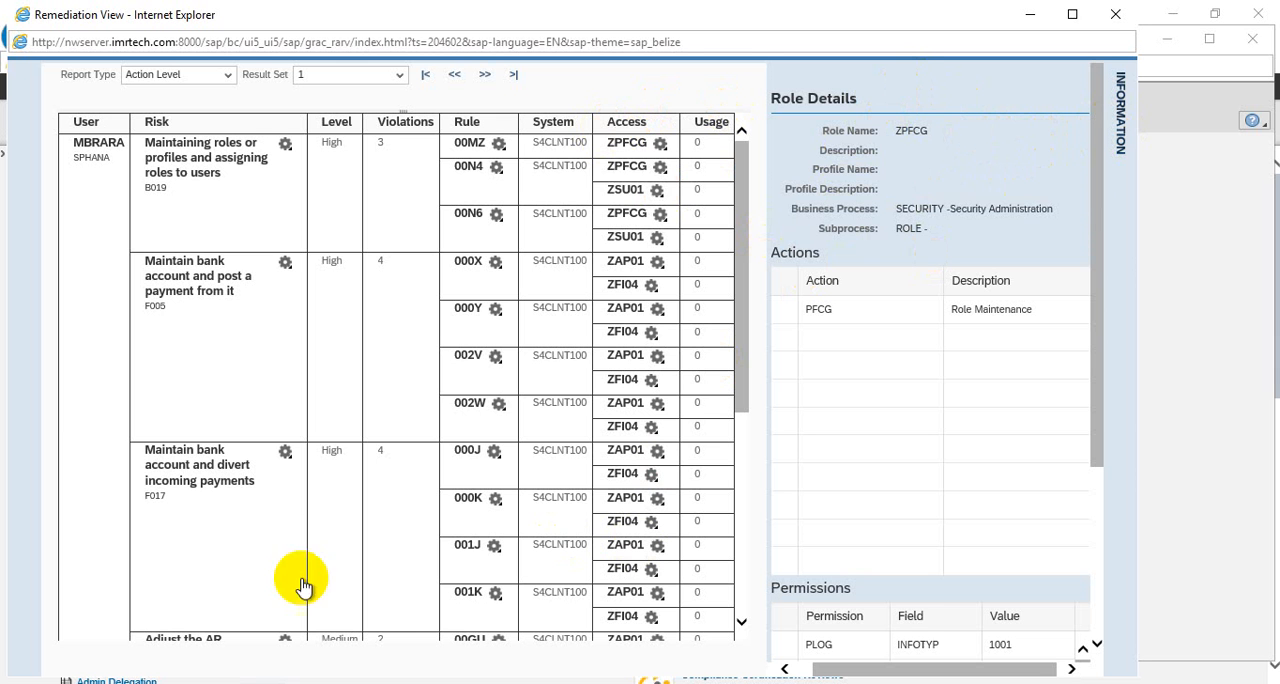
left_click(1116, 16)
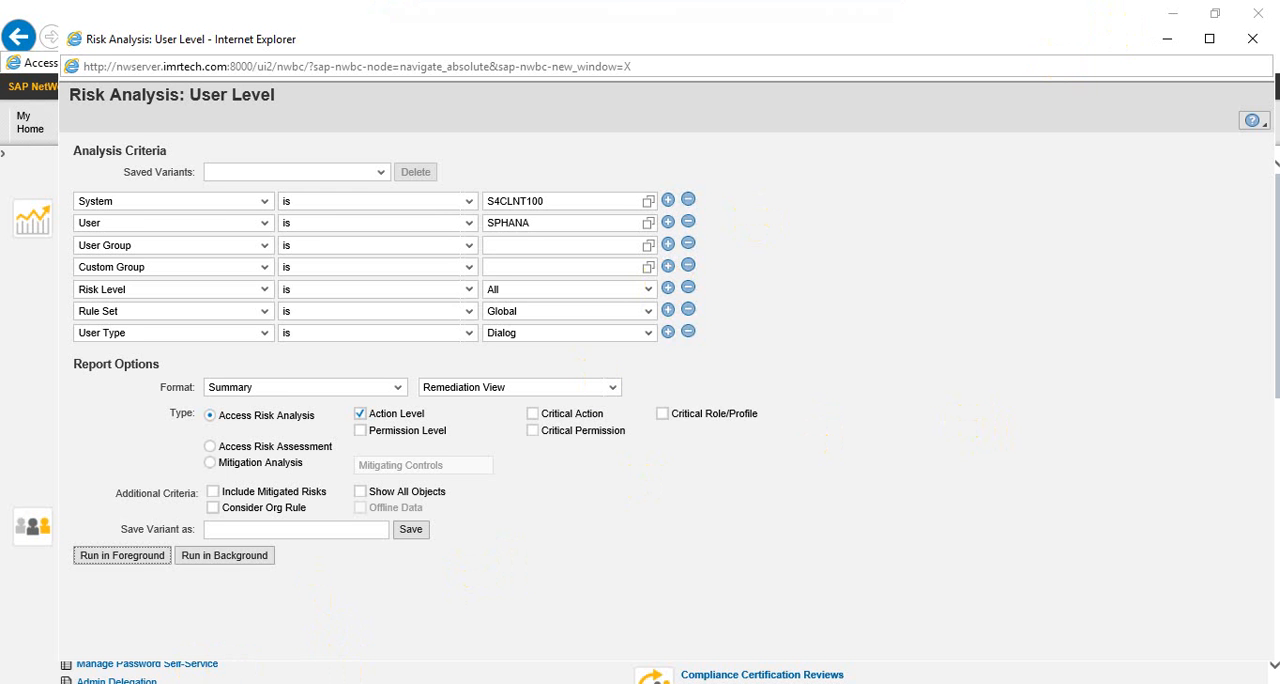
Switch to the SAP Easy Access session, run transaction SPRO and display the SAP Reference IMG
left_click(344, 682)
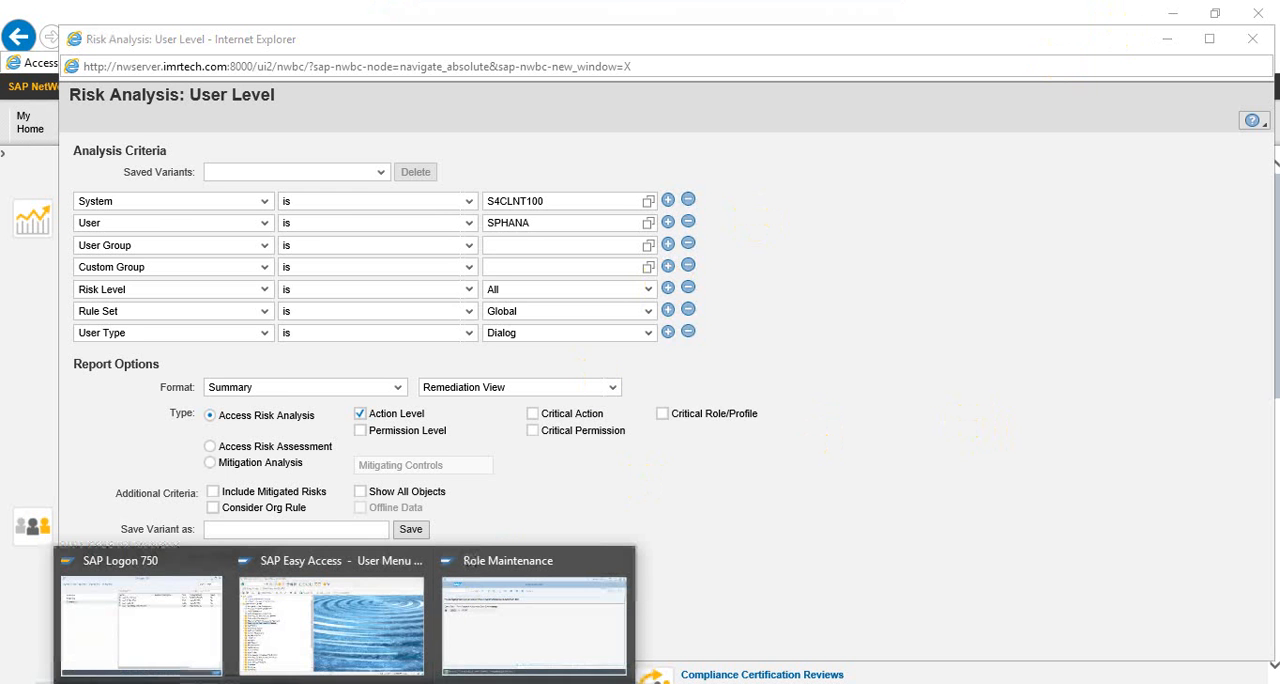
left_click(327, 624)
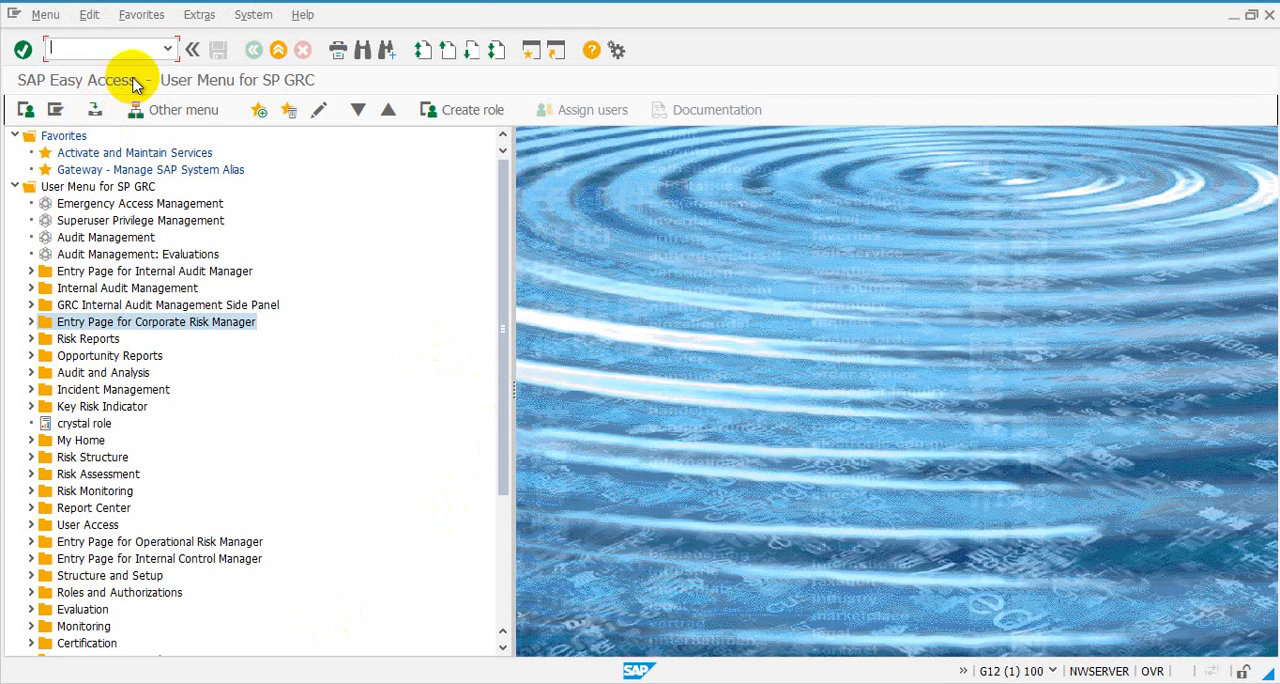
left_click(168, 49)
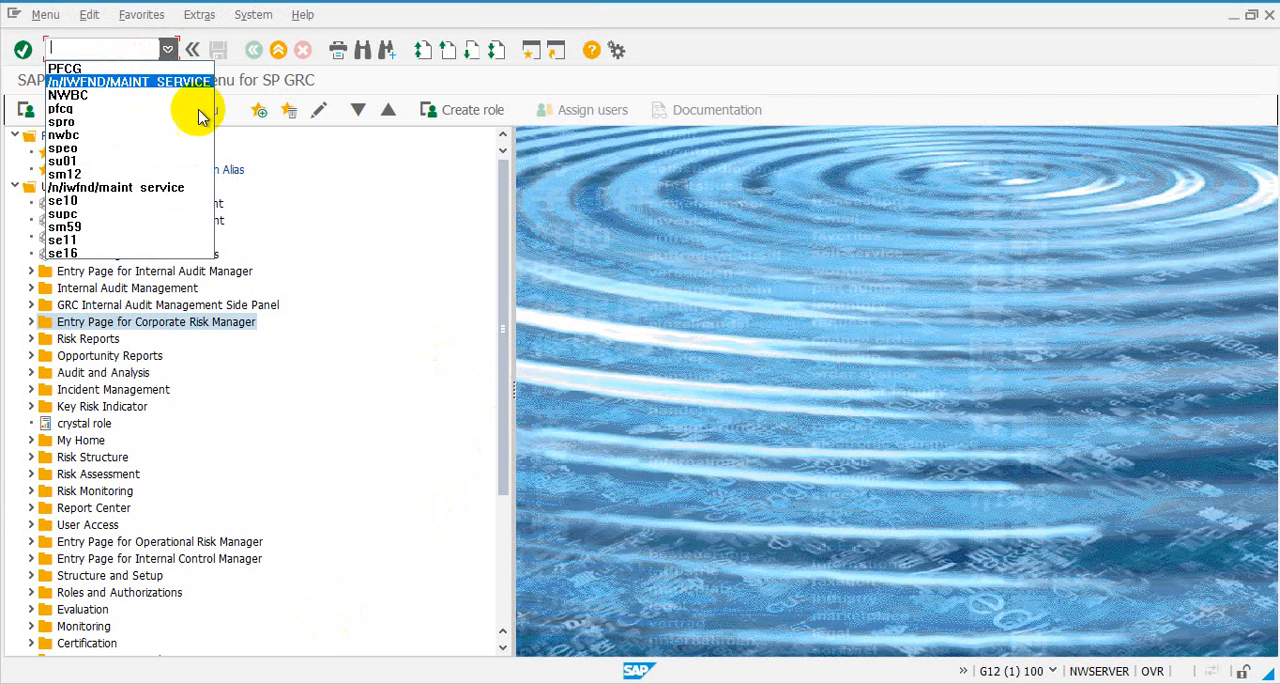
left_click(648, 320)
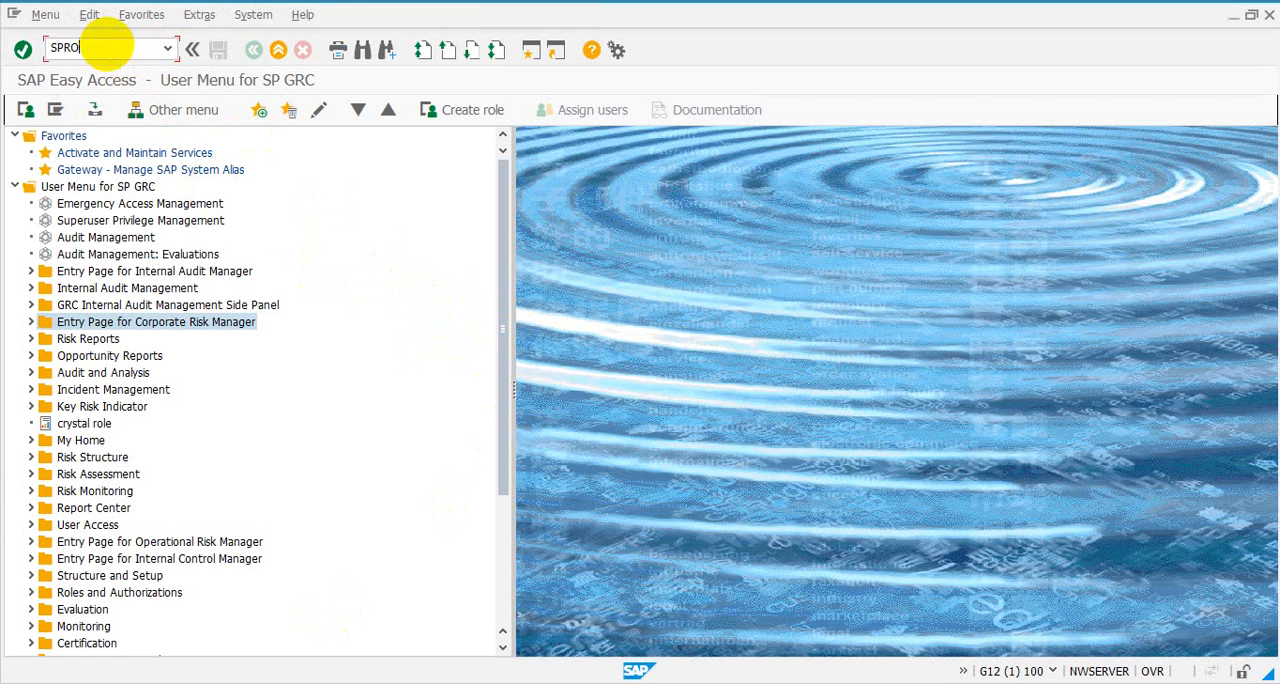
key("Return")
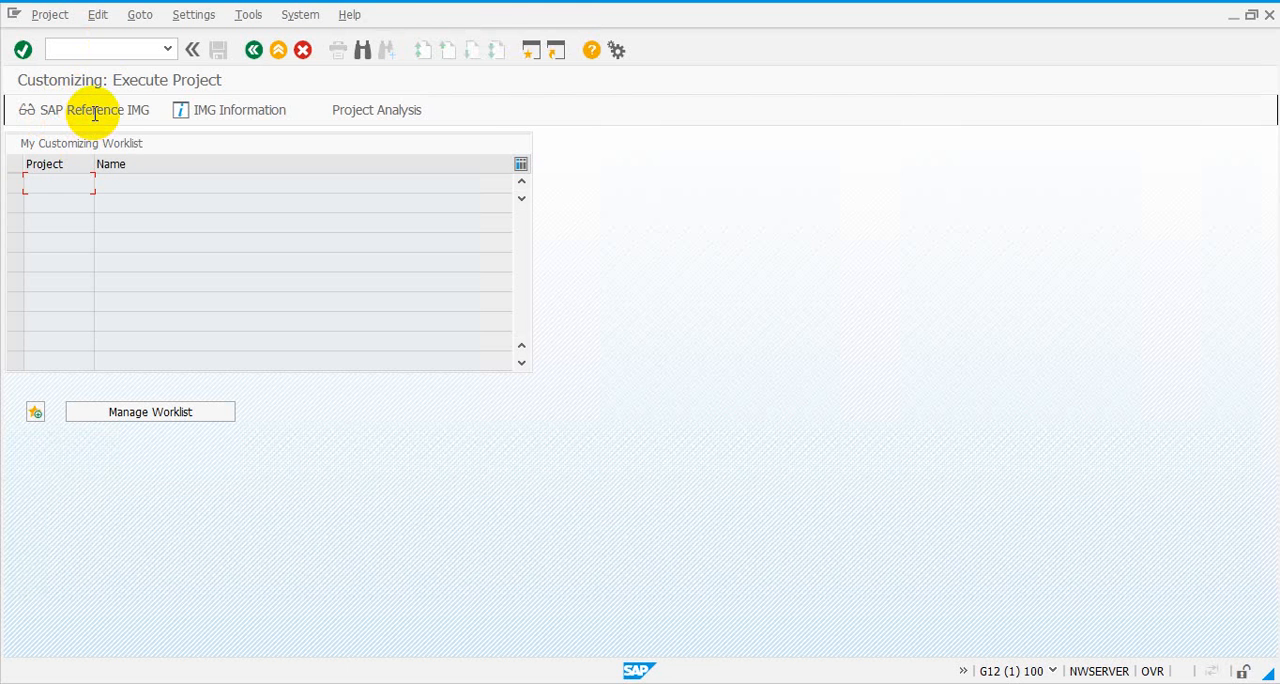
left_click(95, 111)
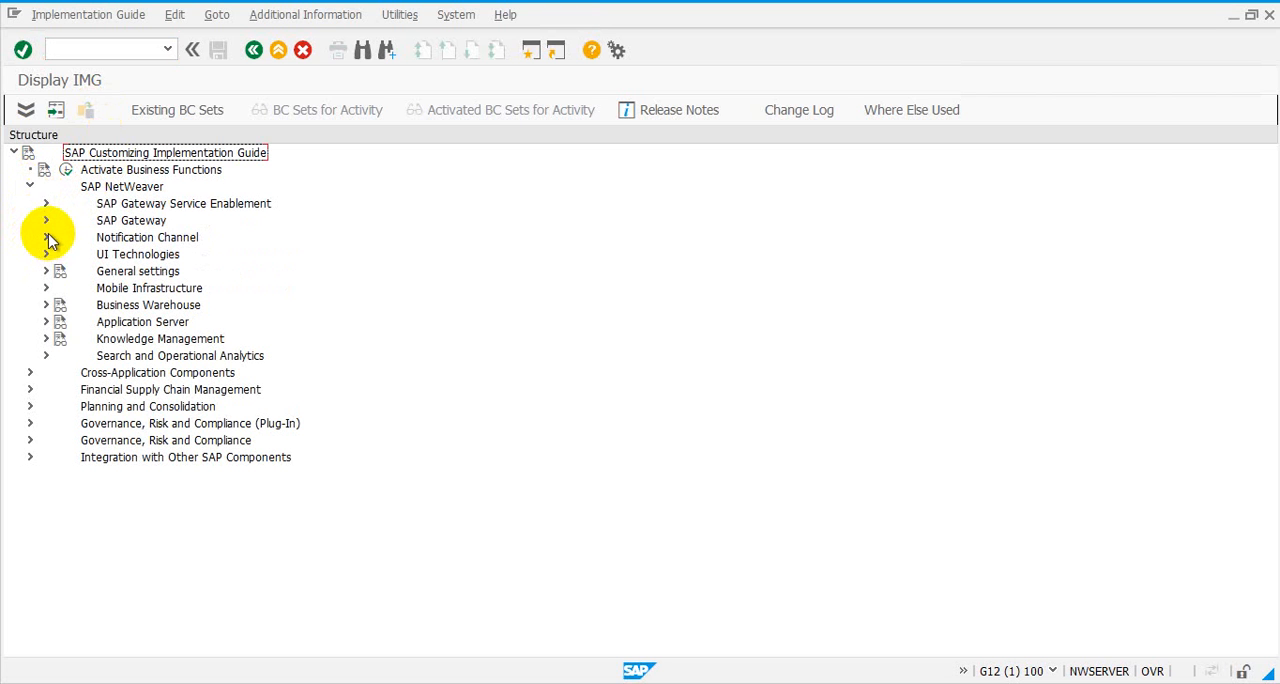
Execute the IMG activity Activate and Maintain Services in the General Settings of SAP Gateway's OData Channel Administration
left_click(46, 222)
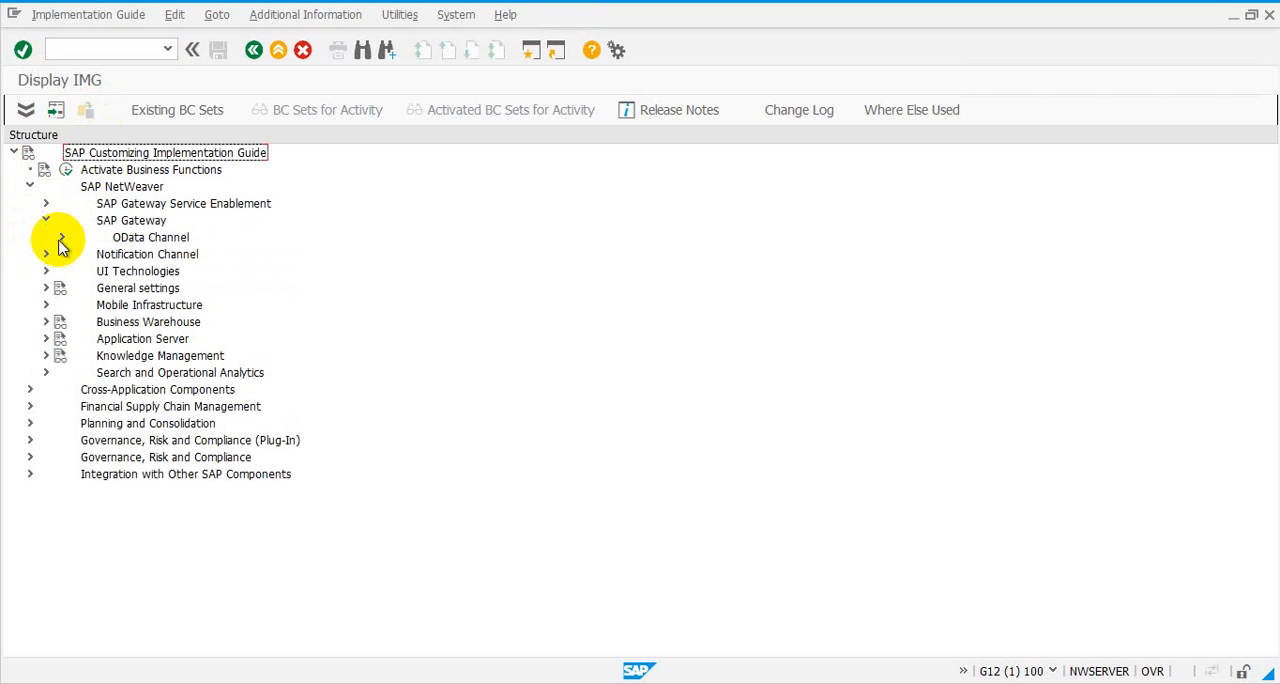
left_click(61, 241)
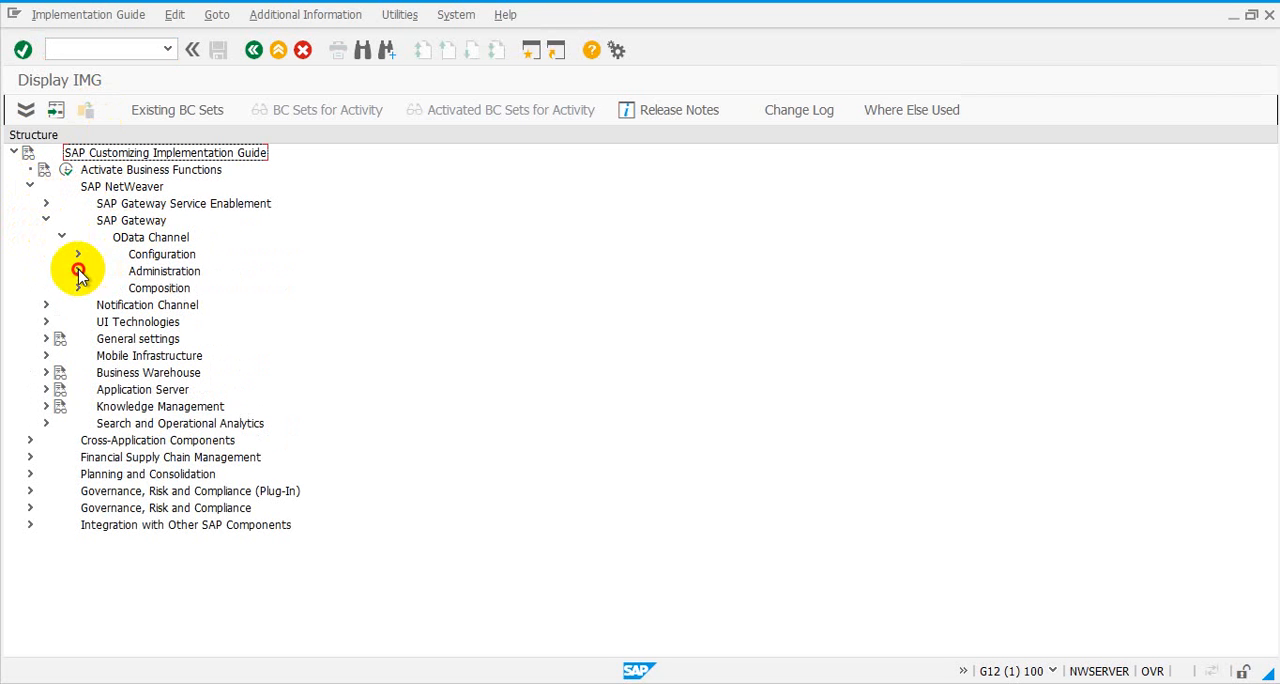
left_click(78, 271)
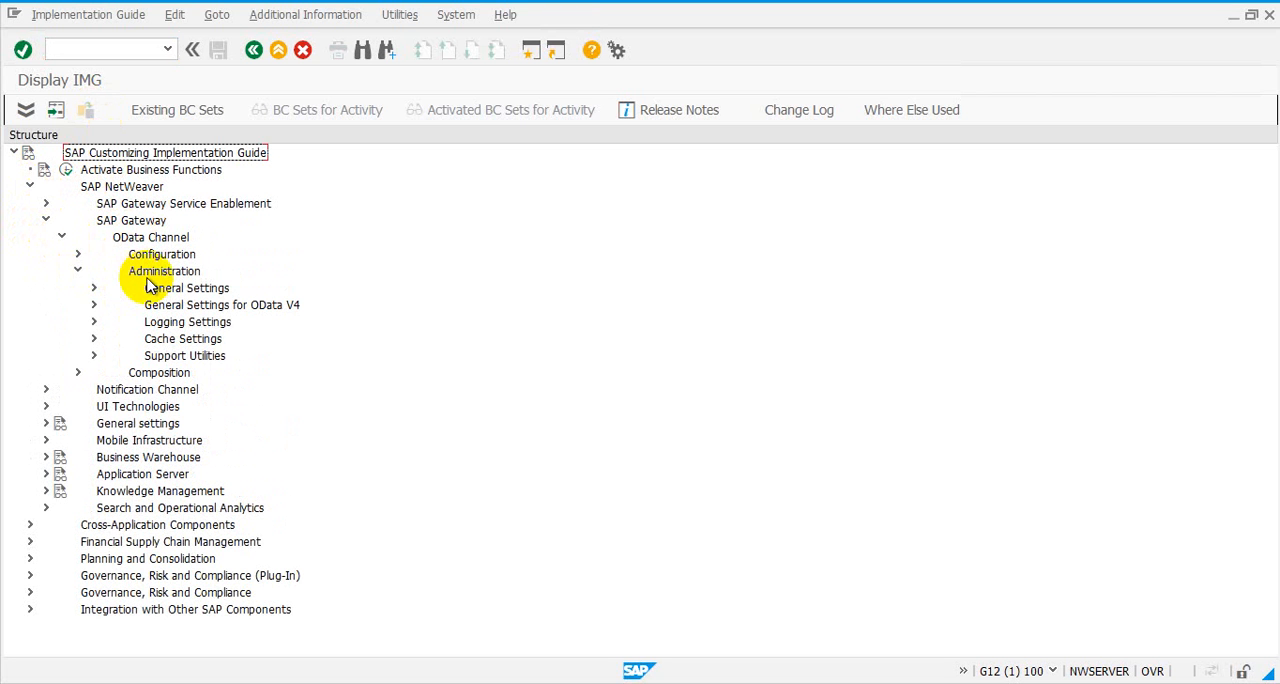
left_click(93, 289)
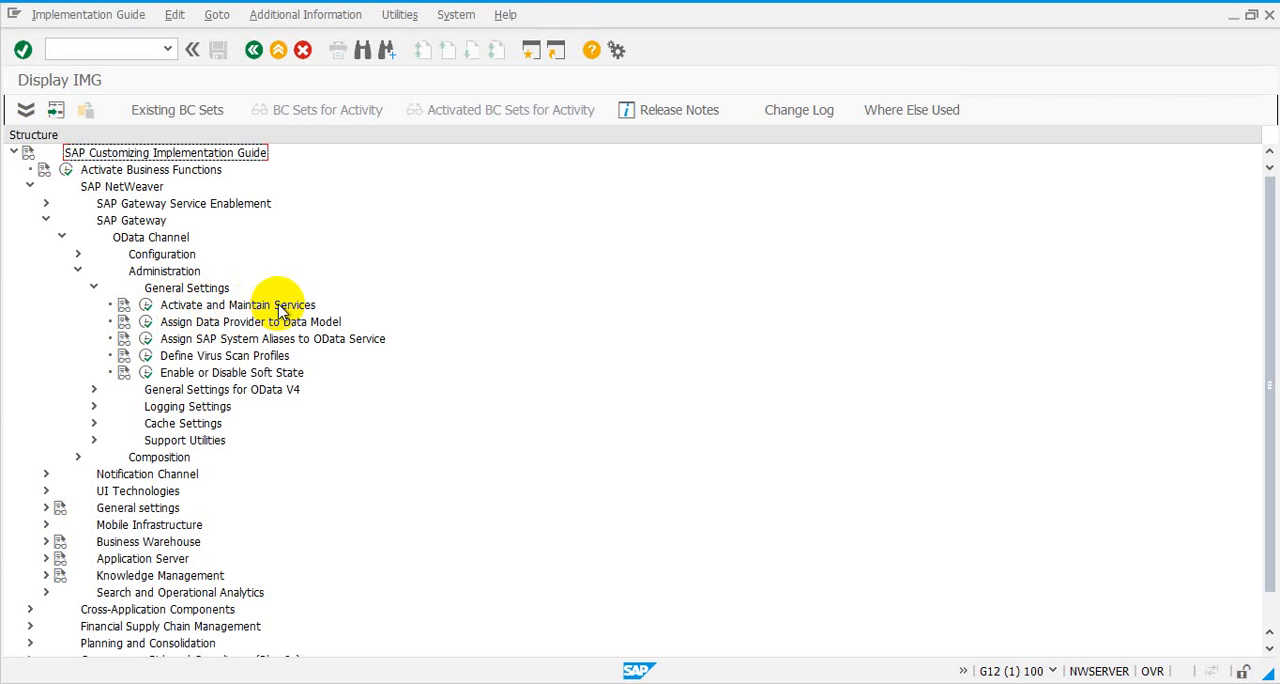
left_click(146, 306)
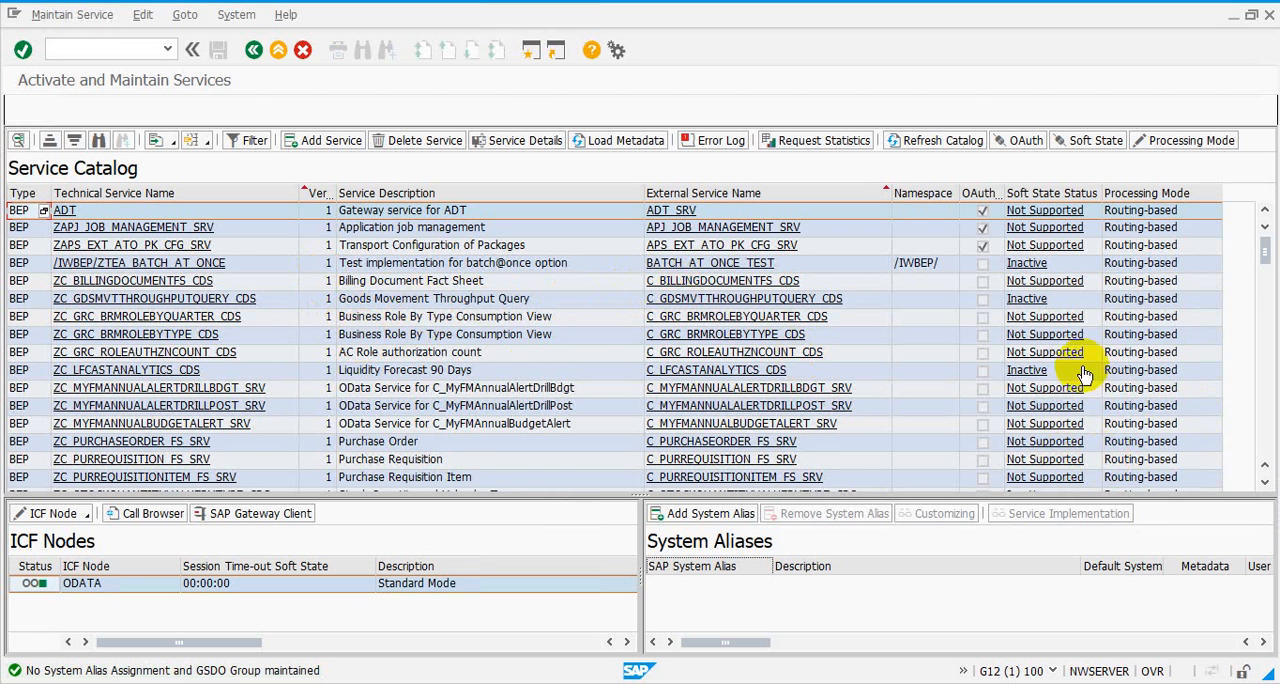
Select version 1 of the Catalog Service /IWFND/SG_MED_CATALOG and open its system alias assignment
scroll(294, 338, "down", 5)
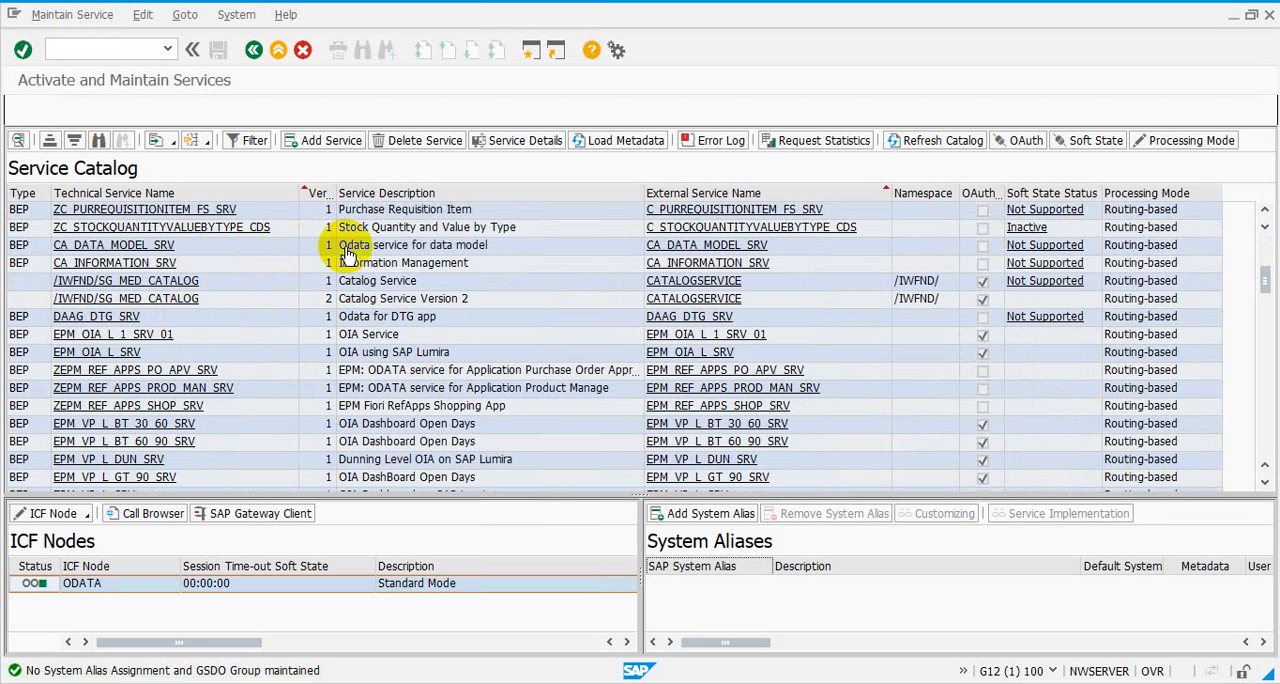
scroll(347, 255, "down", 1)
scroll(345, 250, "up", 2)
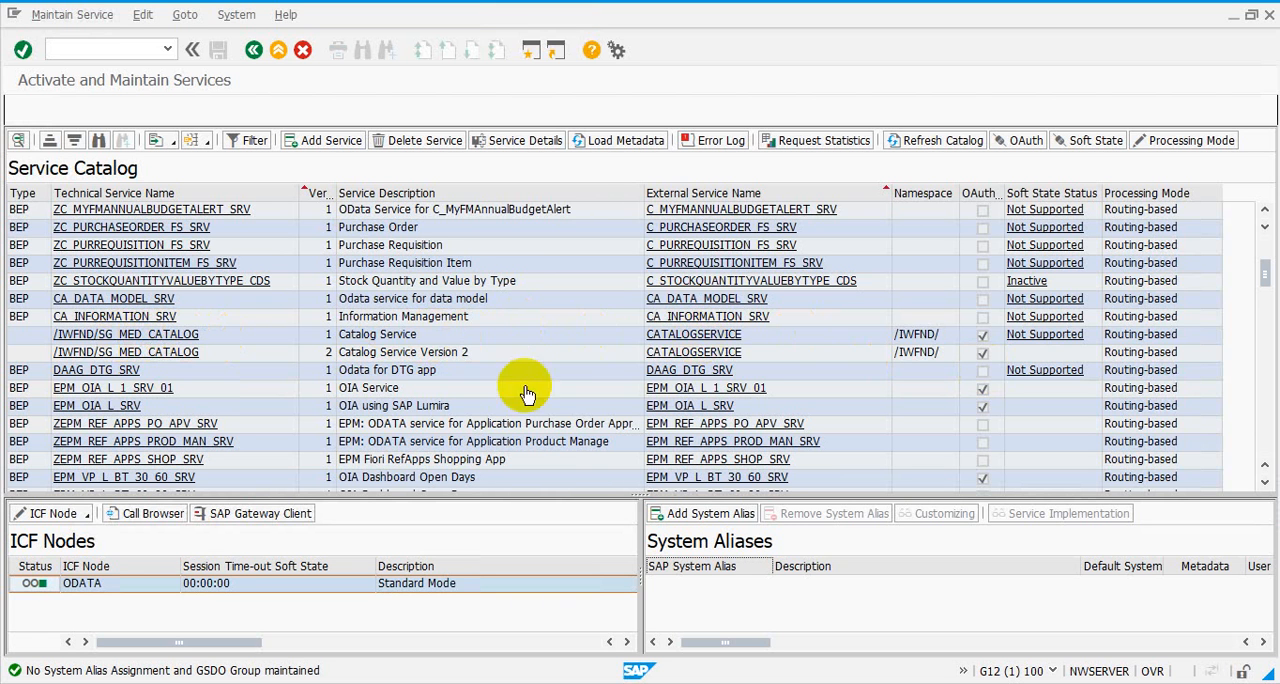
left_click(185, 337)
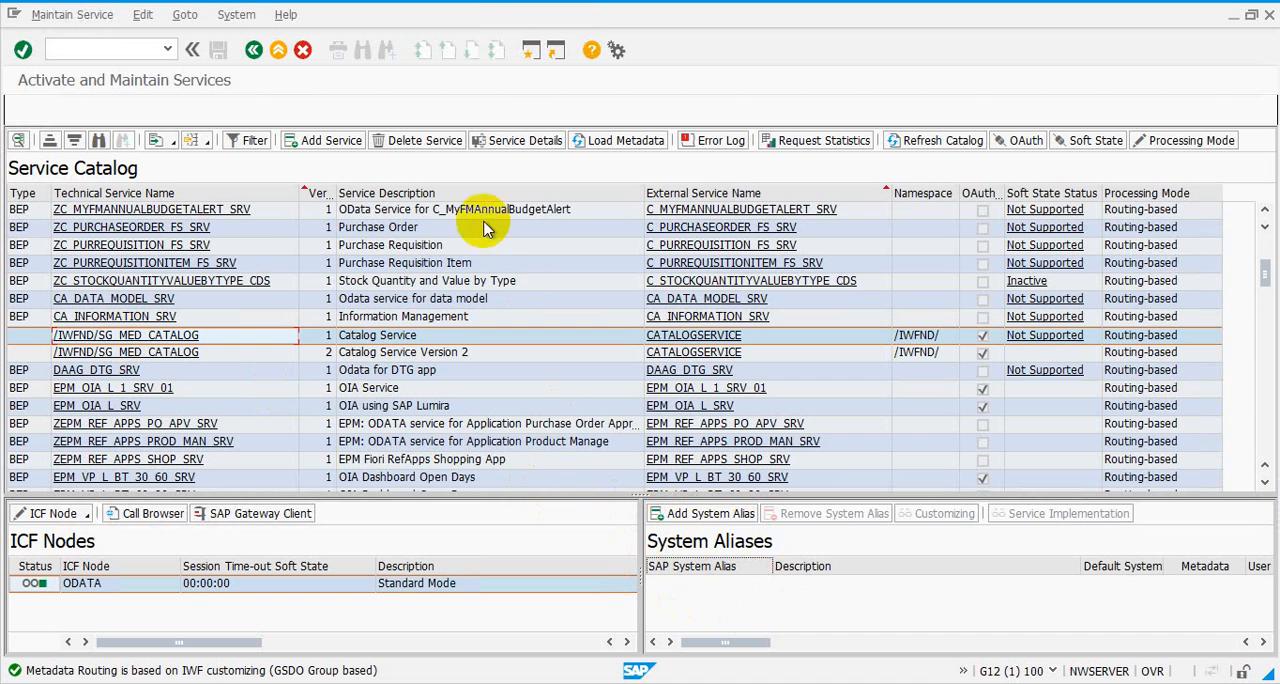
left_click(708, 514)
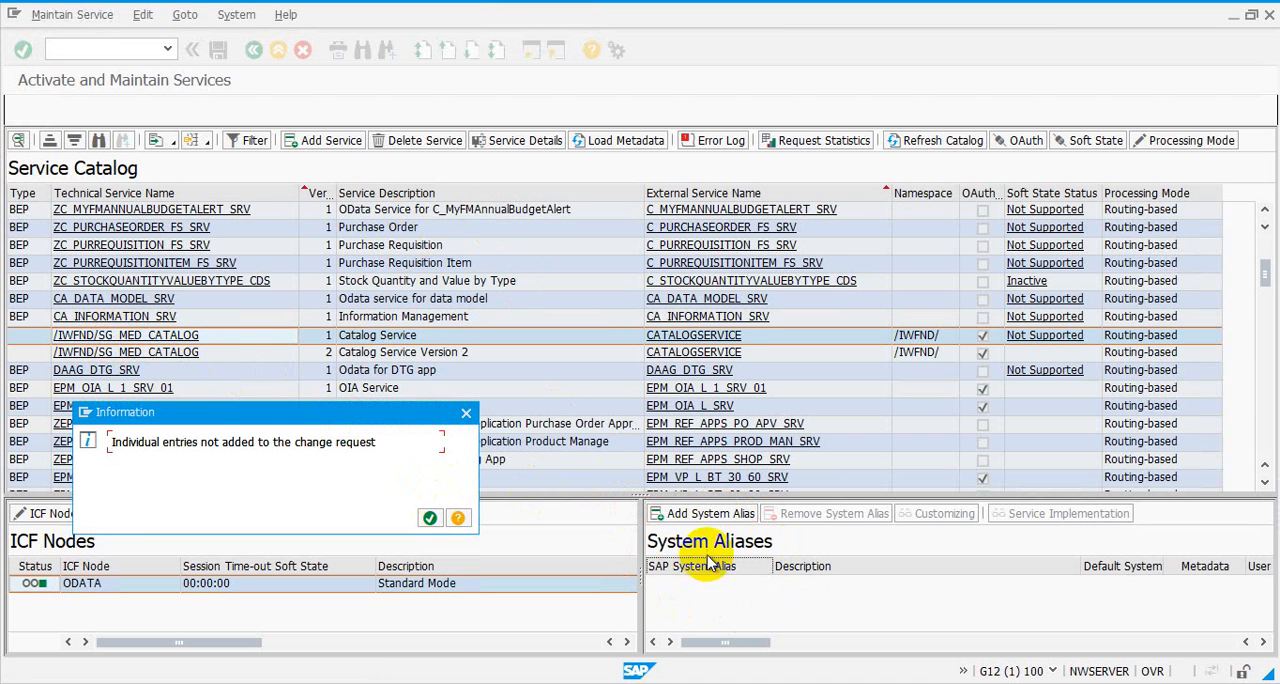
left_click(428, 518)
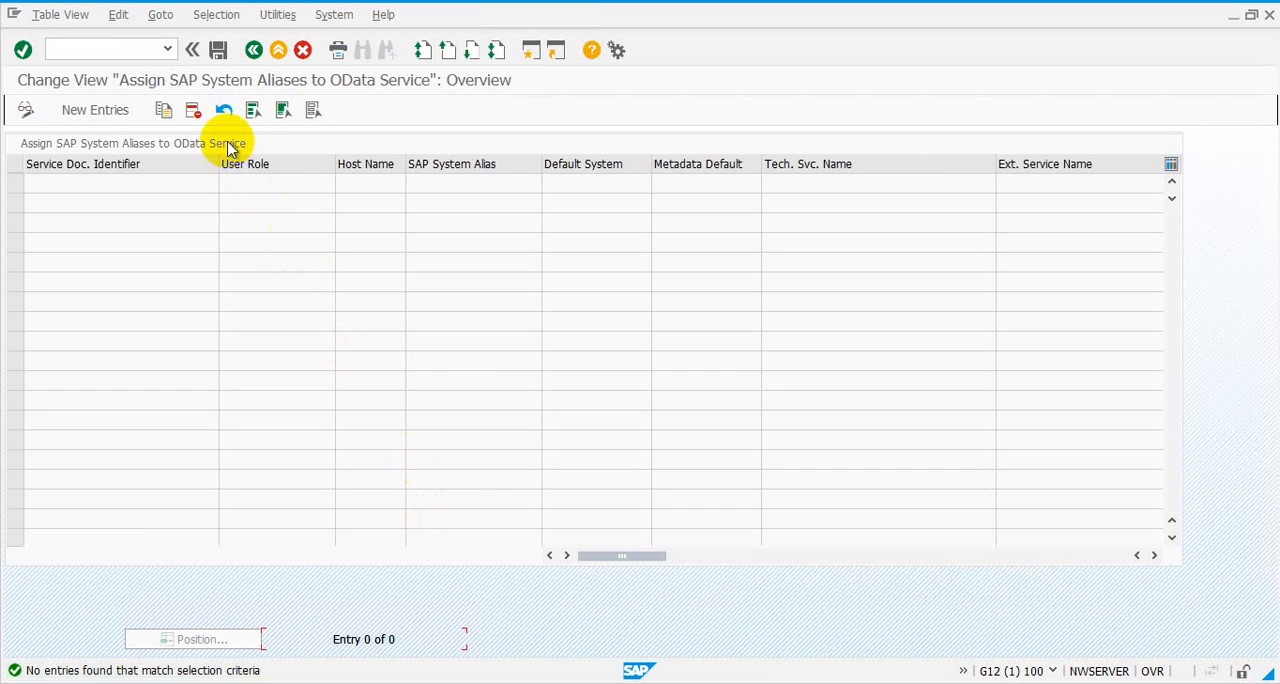
Create a new alias assignment entry with the service document identifier /IWFND/SG_MED_CATALOG_0001
left_click(120, 112)
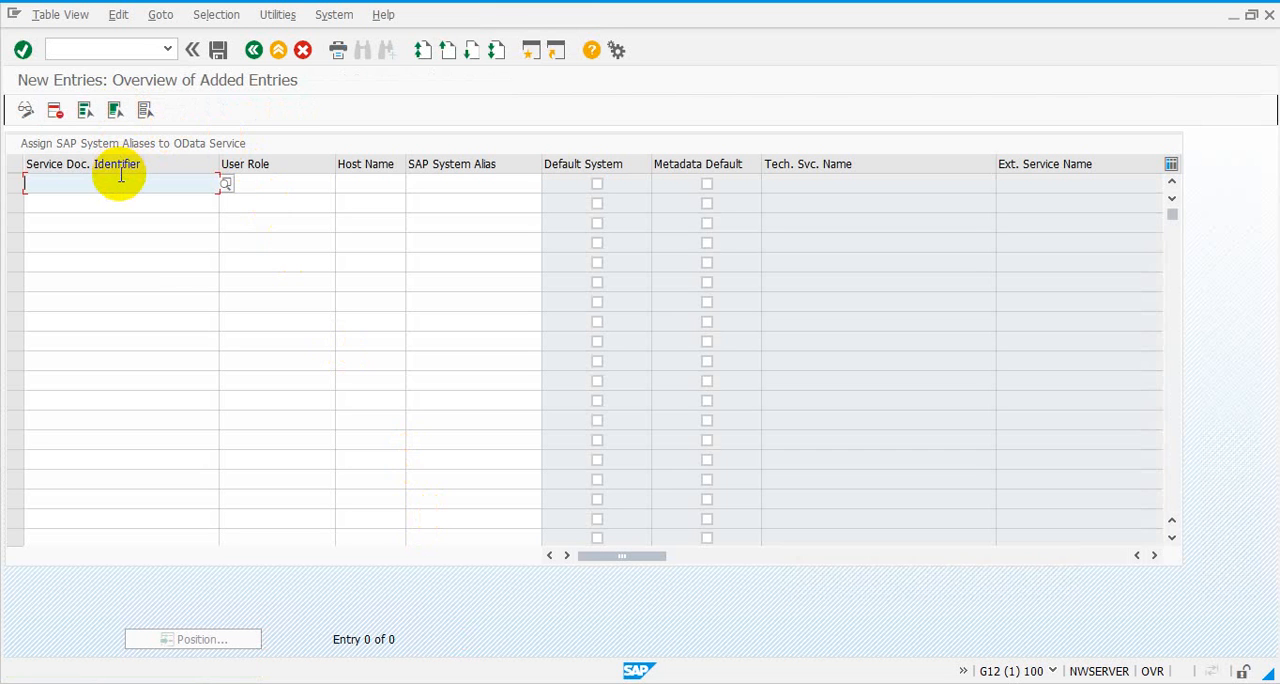
type("S")
key("BackSpace")
type("8sg")
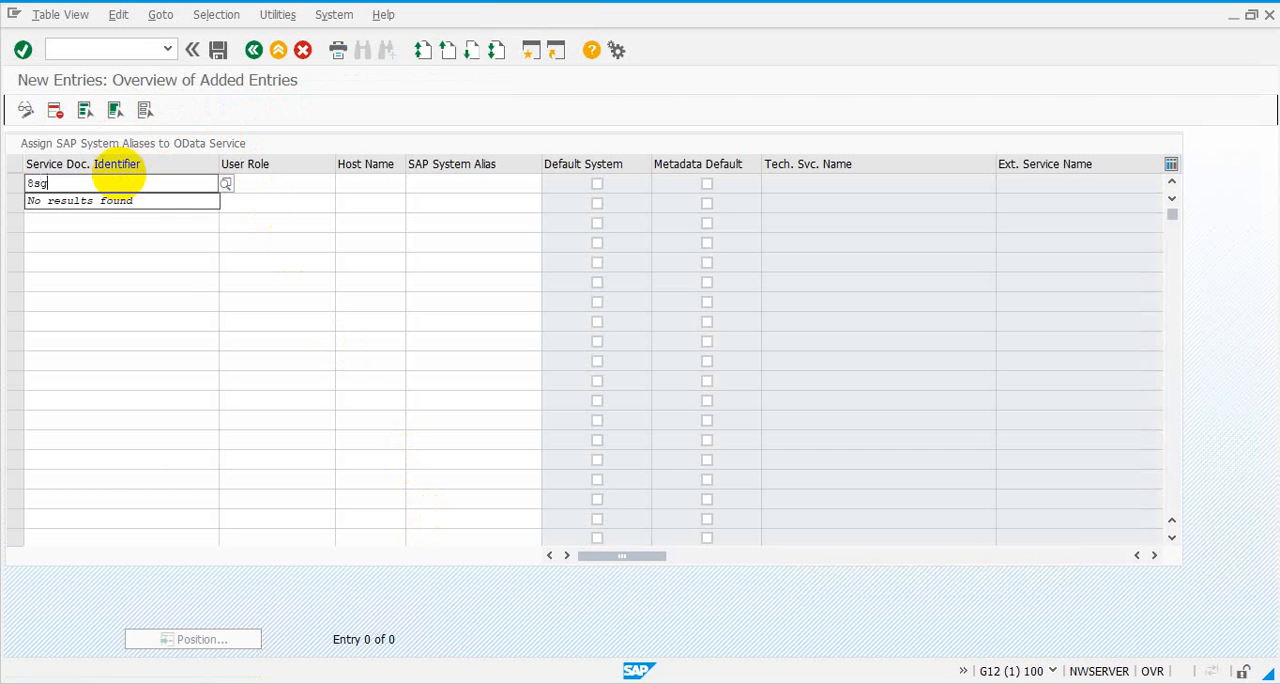
key("BackSpace")
key("BackSpace")
key("BackSpace")
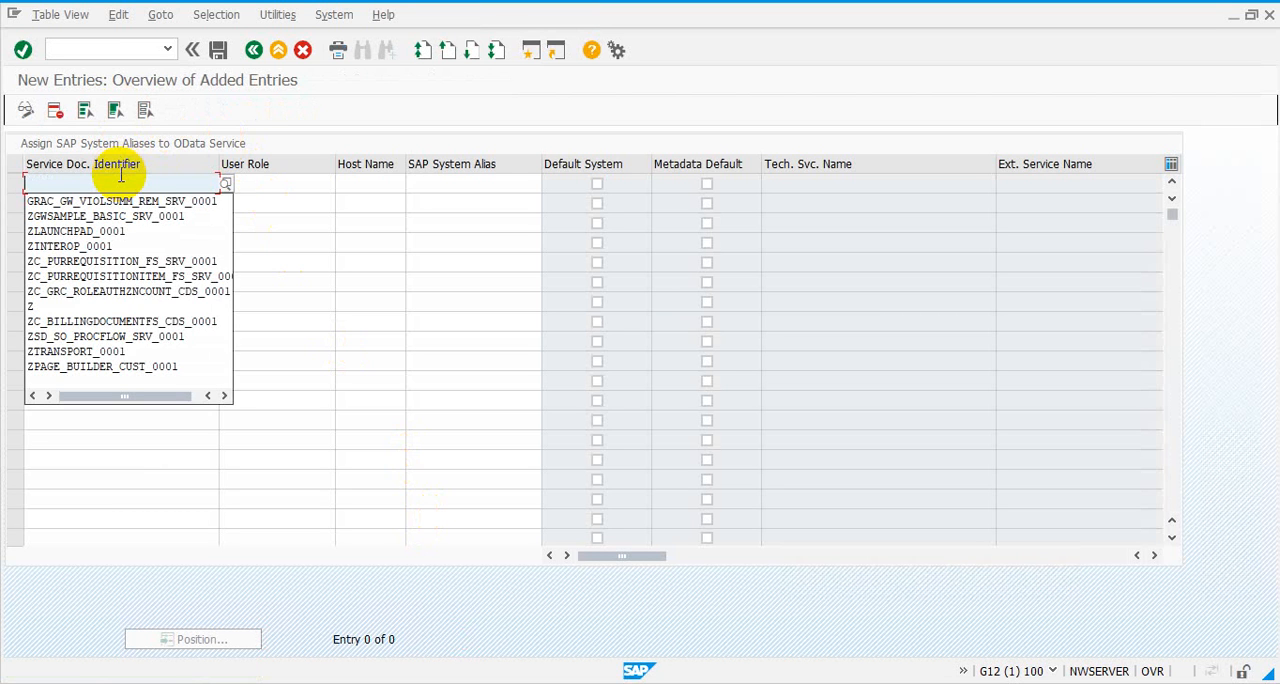
type("*SG")
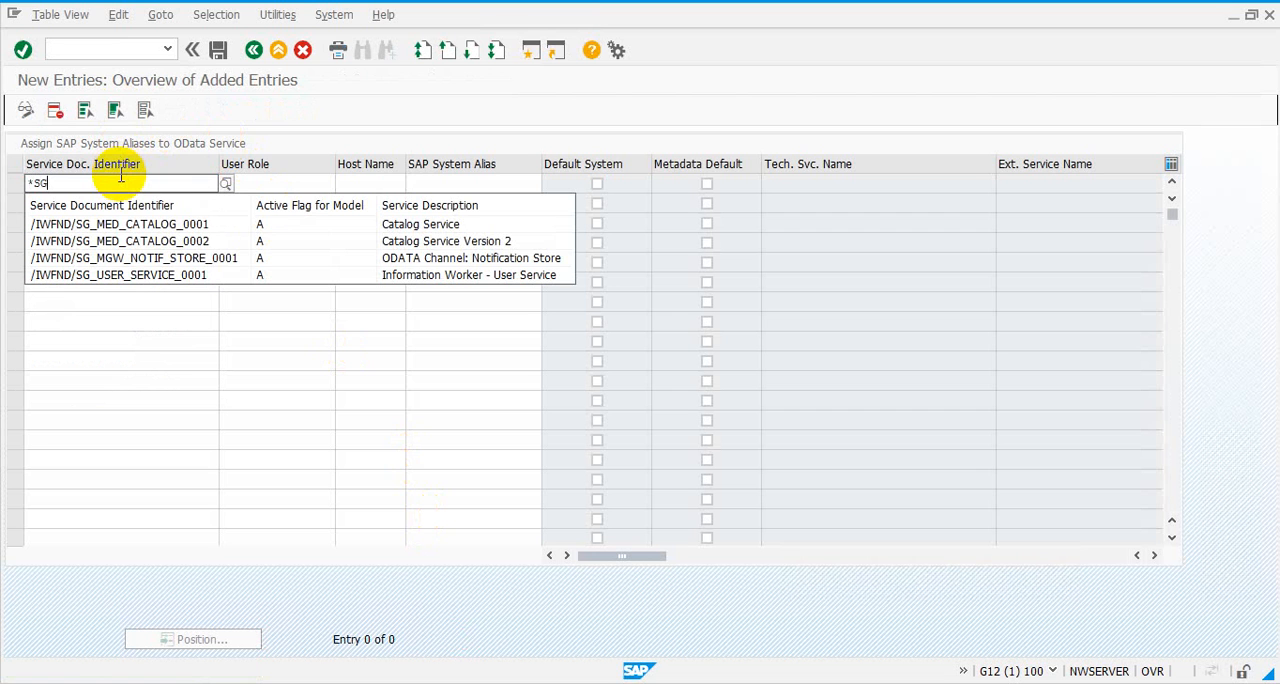
left_click(137, 230)
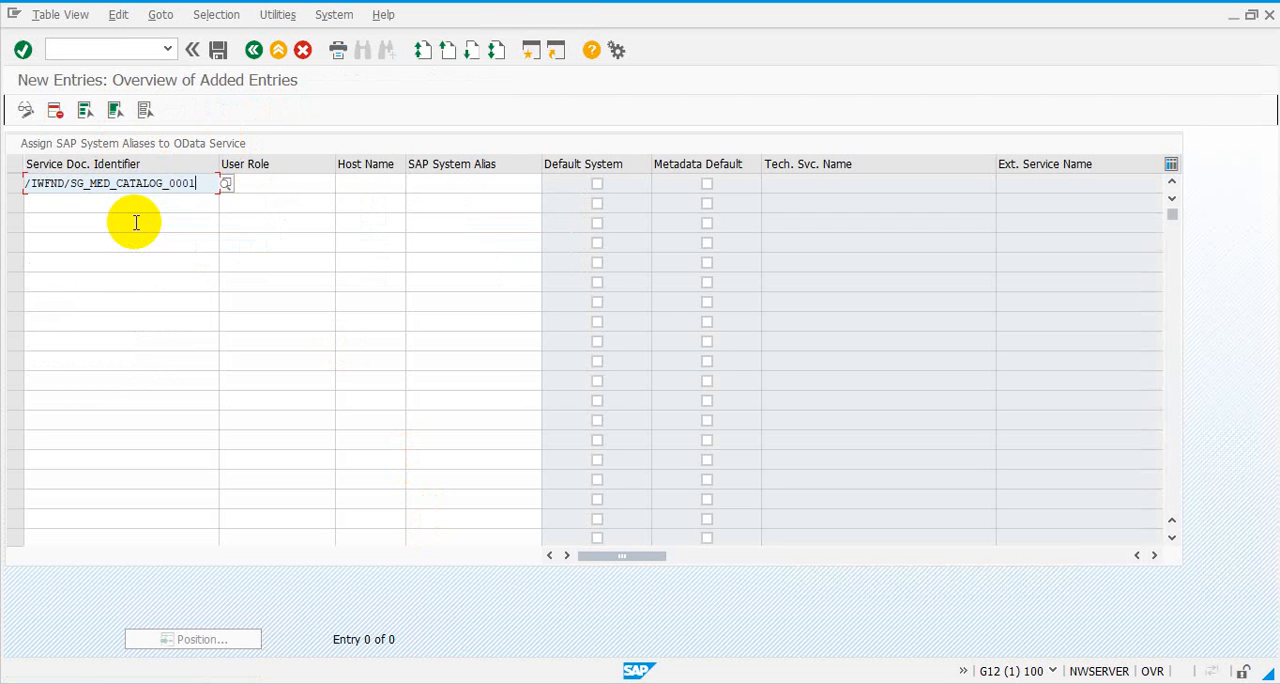
Assign the SAP system alias LOCAL to the catalog service entry and mark it as the default system
left_click(428, 190)
left_click(549, 189)
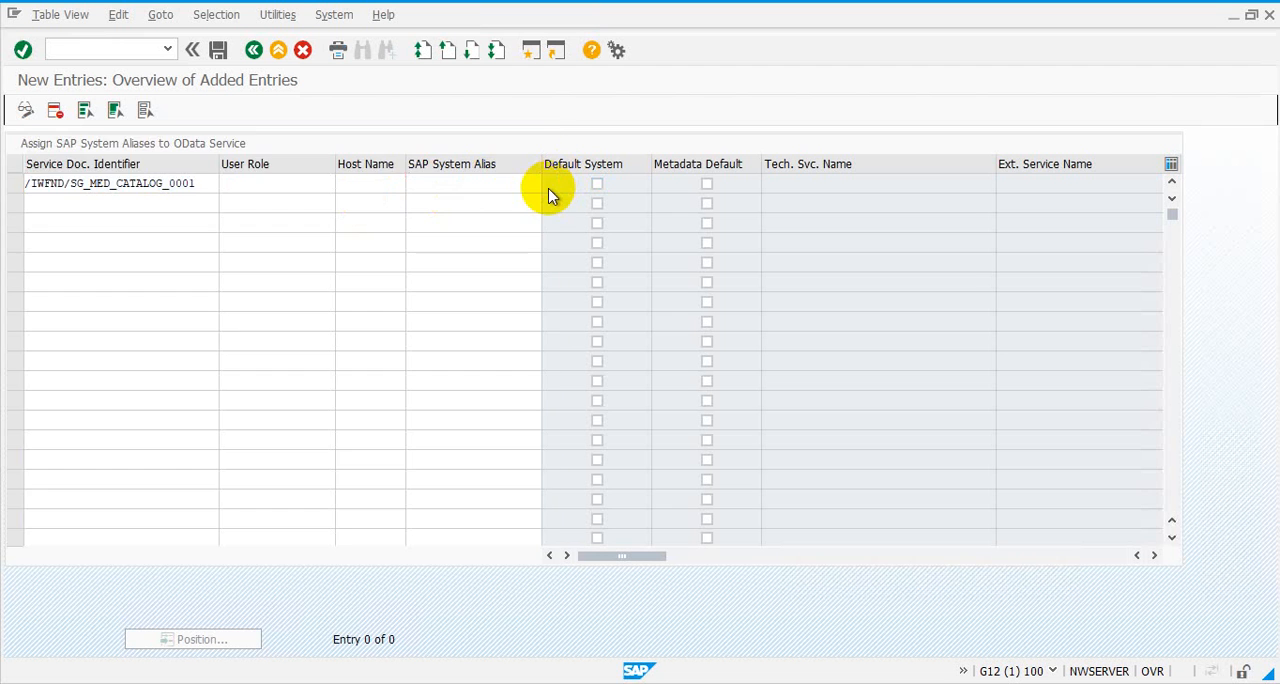
double_click(77, 284)
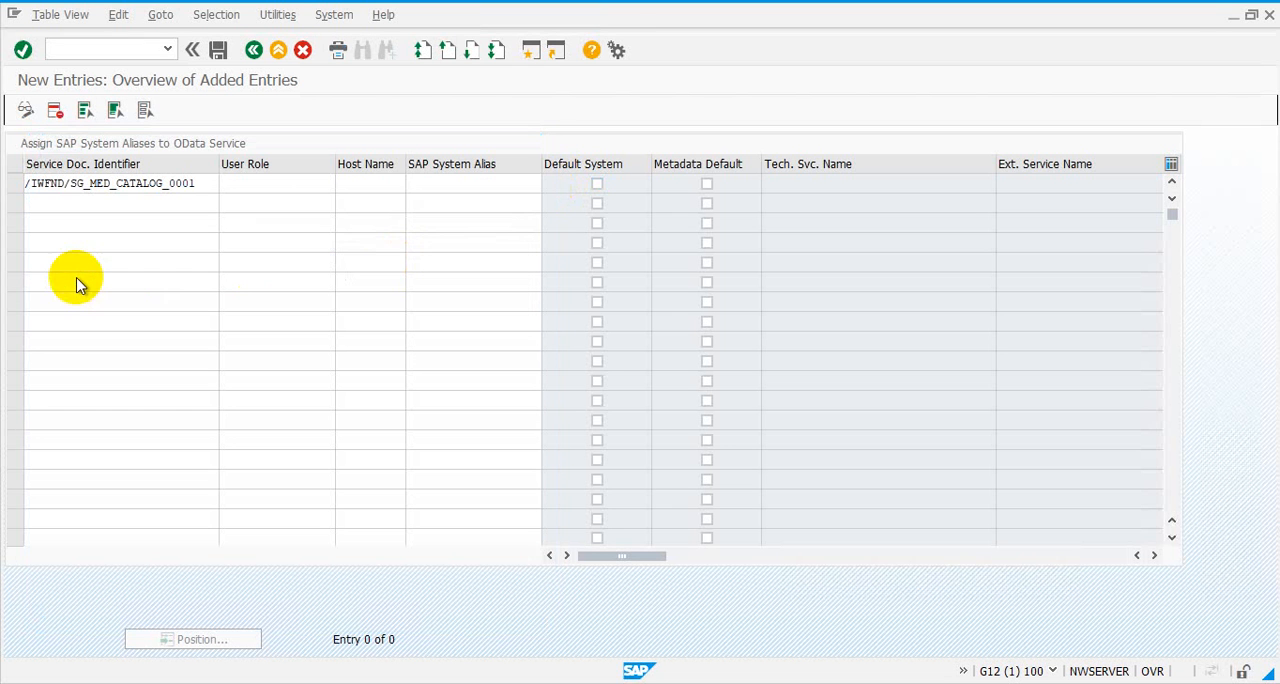
left_click(597, 185)
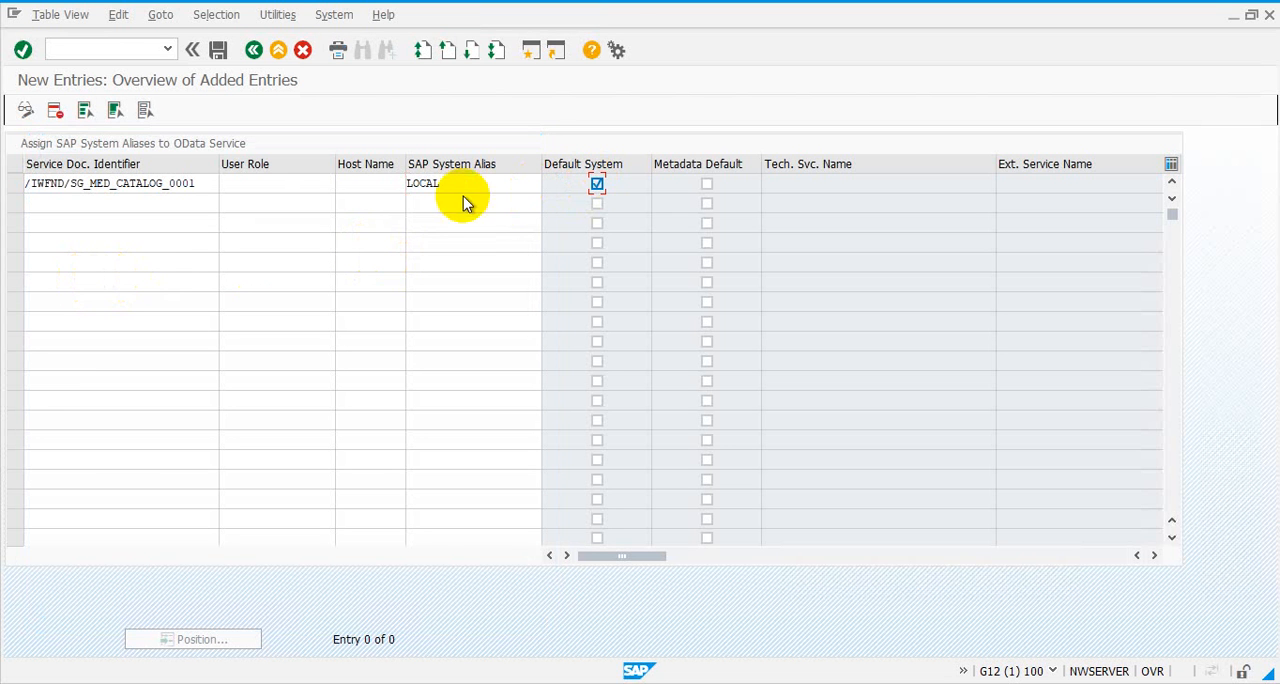
key("Return")
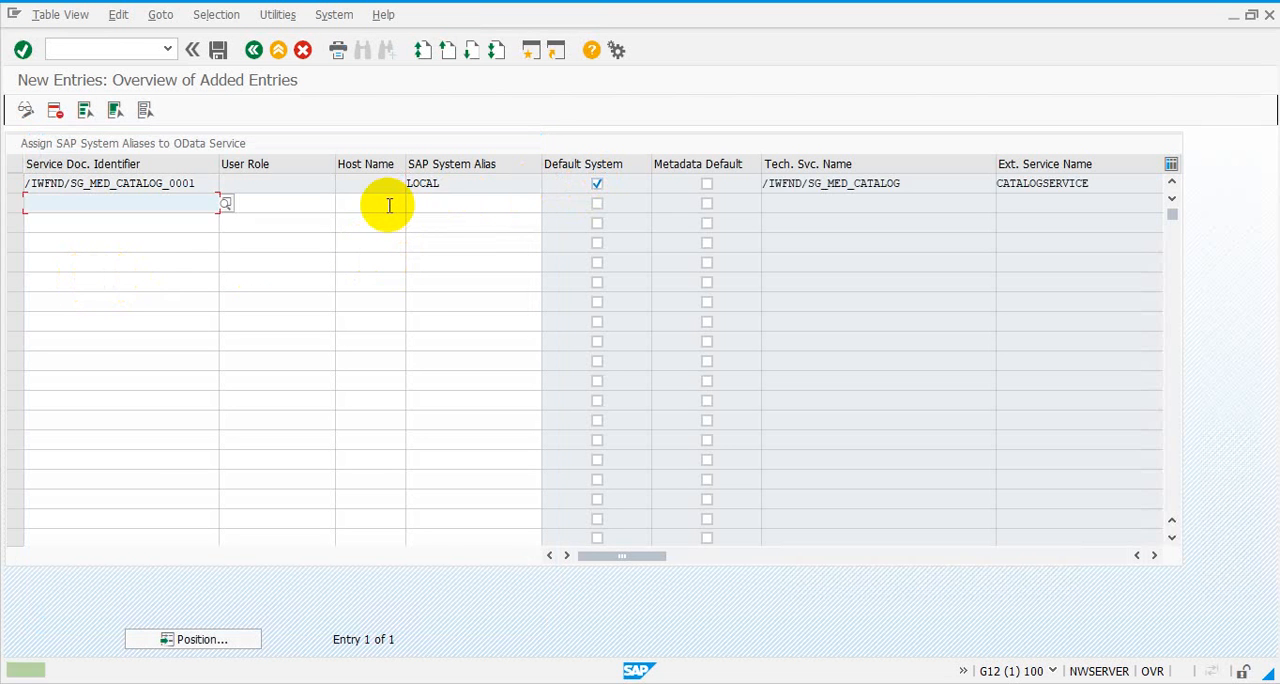
Save the catalog service alias assignment under customizing request G12K900406 and return to the service catalog
left_click(215, 52)
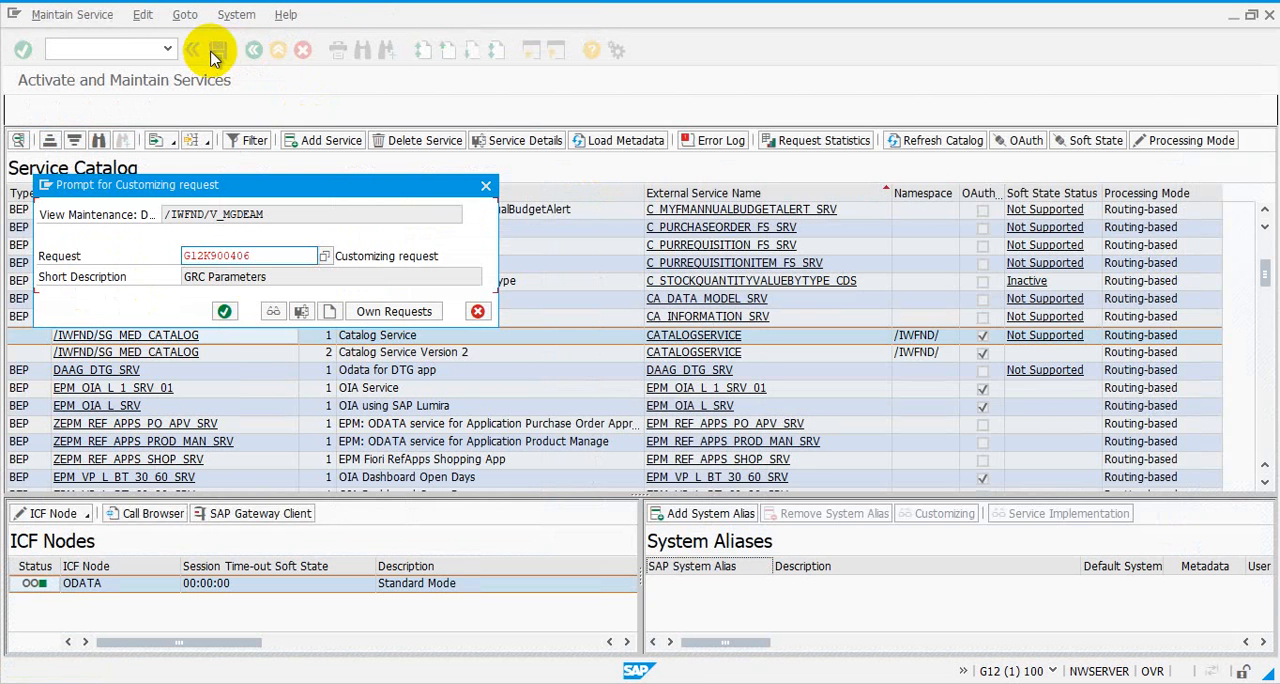
left_click(223, 309)
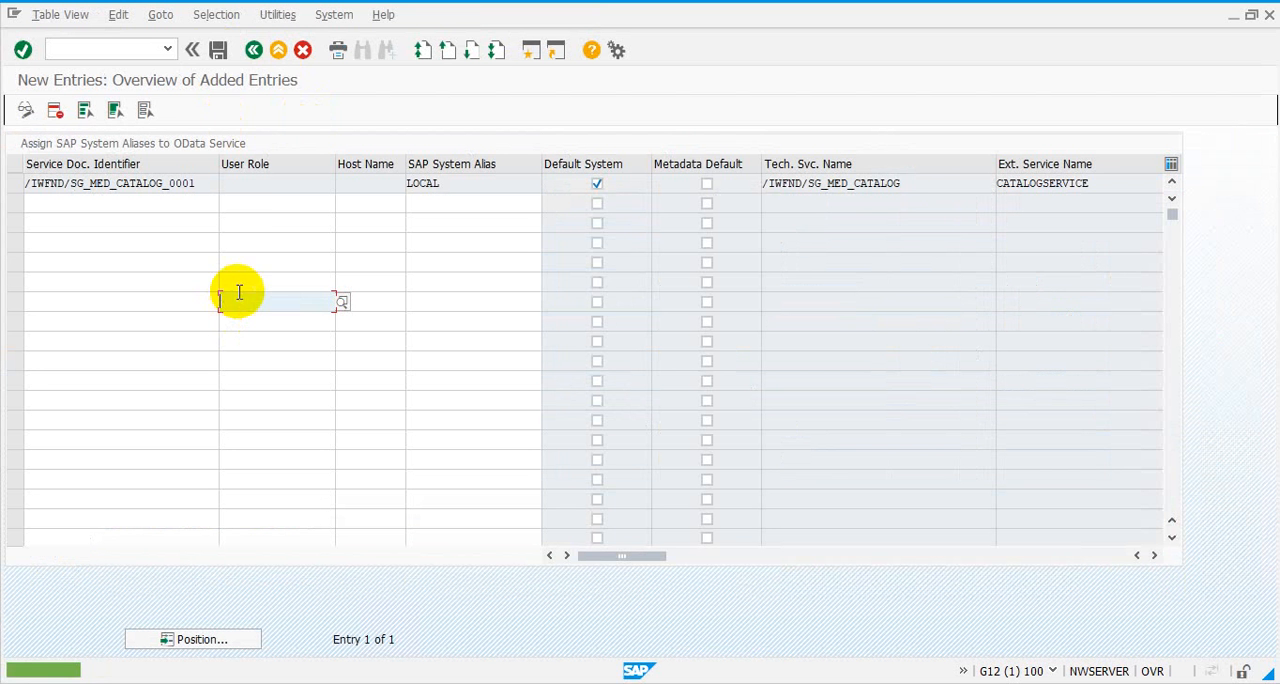
left_click(254, 52)
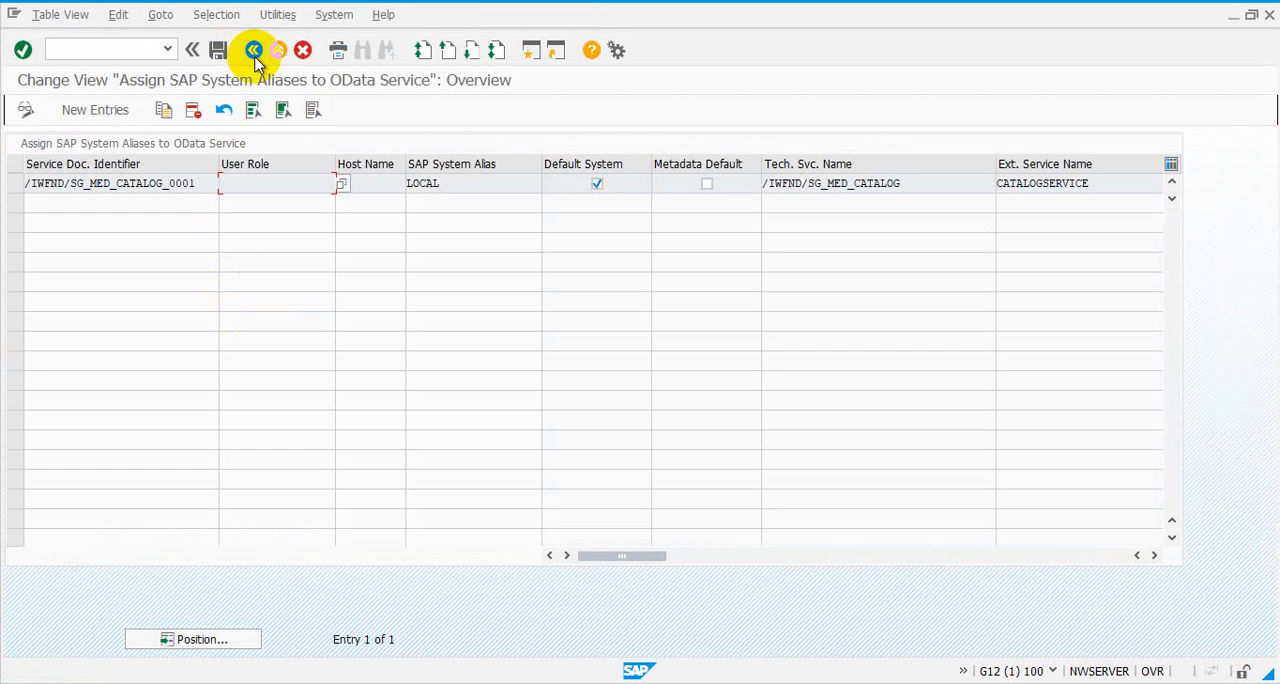
left_click(254, 52)
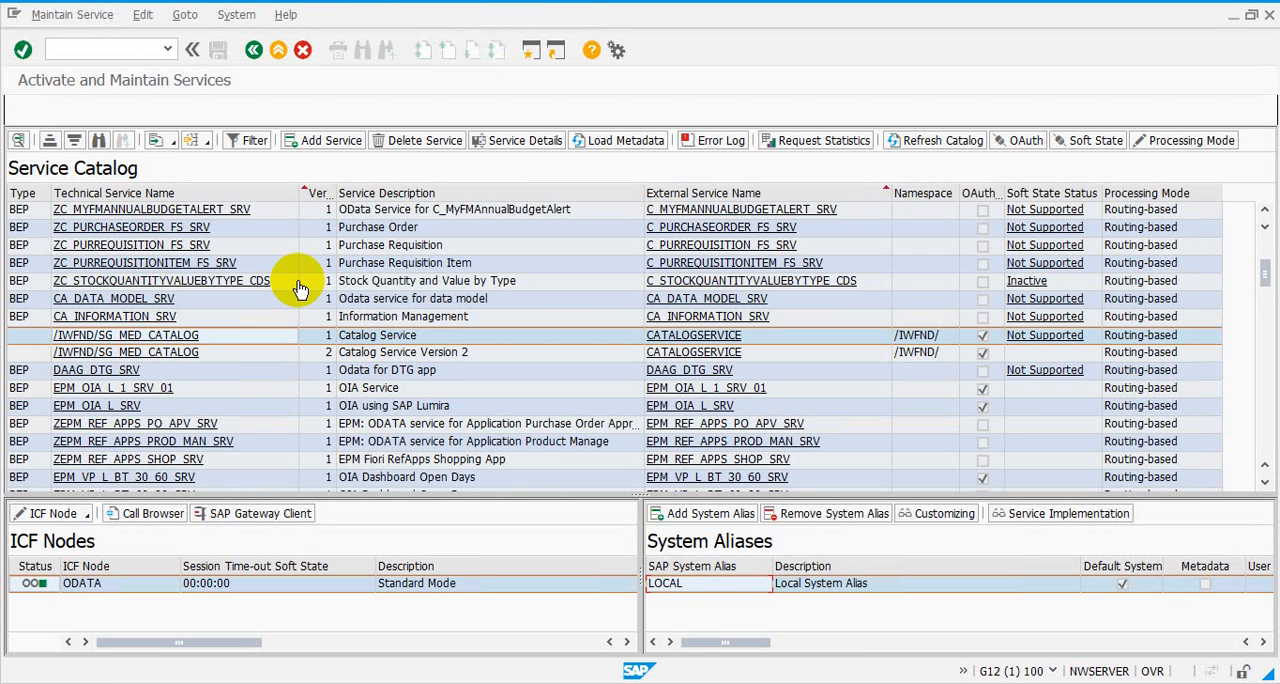
Select the Information Worker - User Service /IWFND/SG_USER_SERVICE in the service catalog and open its system alias assignment
left_click(1265, 440)
left_click(1265, 443)
left_click(1265, 443)
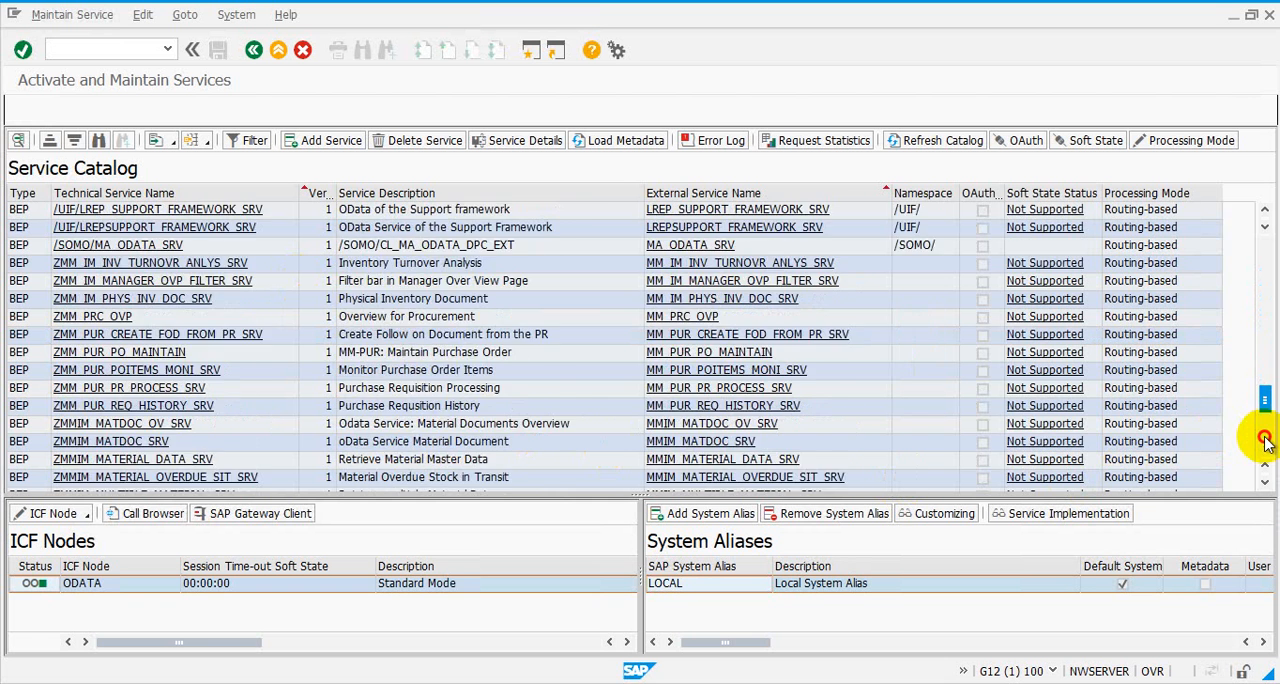
left_click(1265, 443)
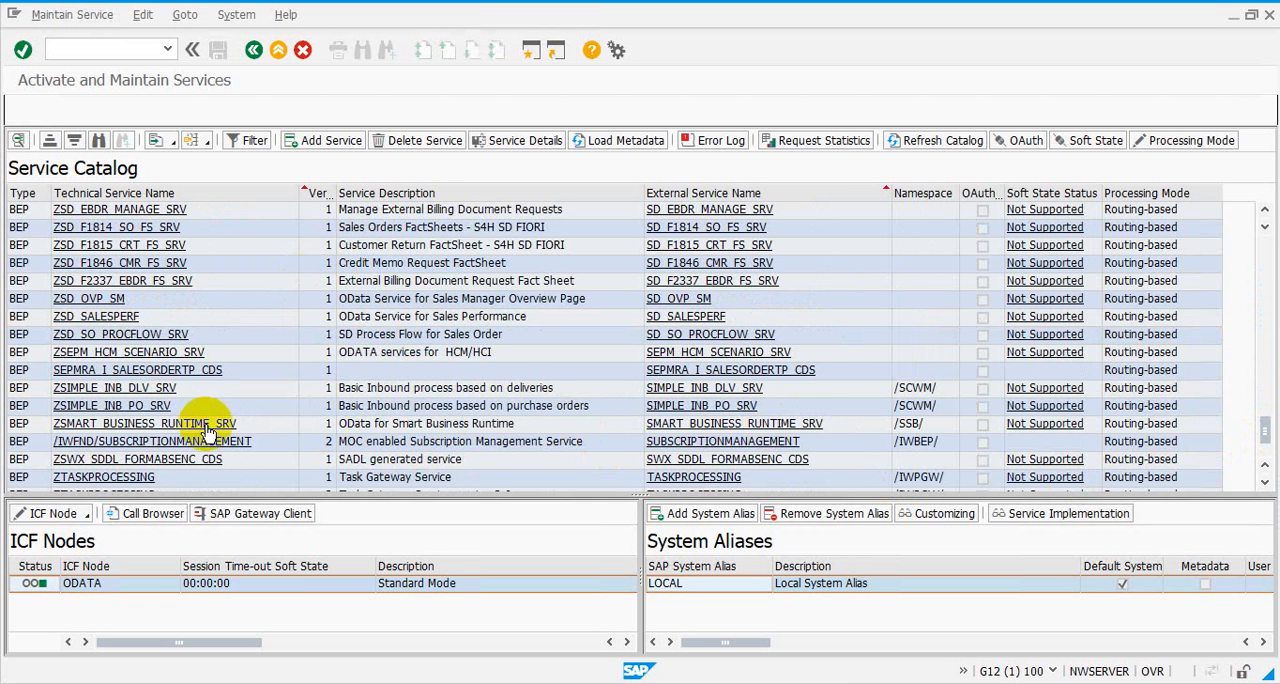
scroll(208, 385, "down", 2)
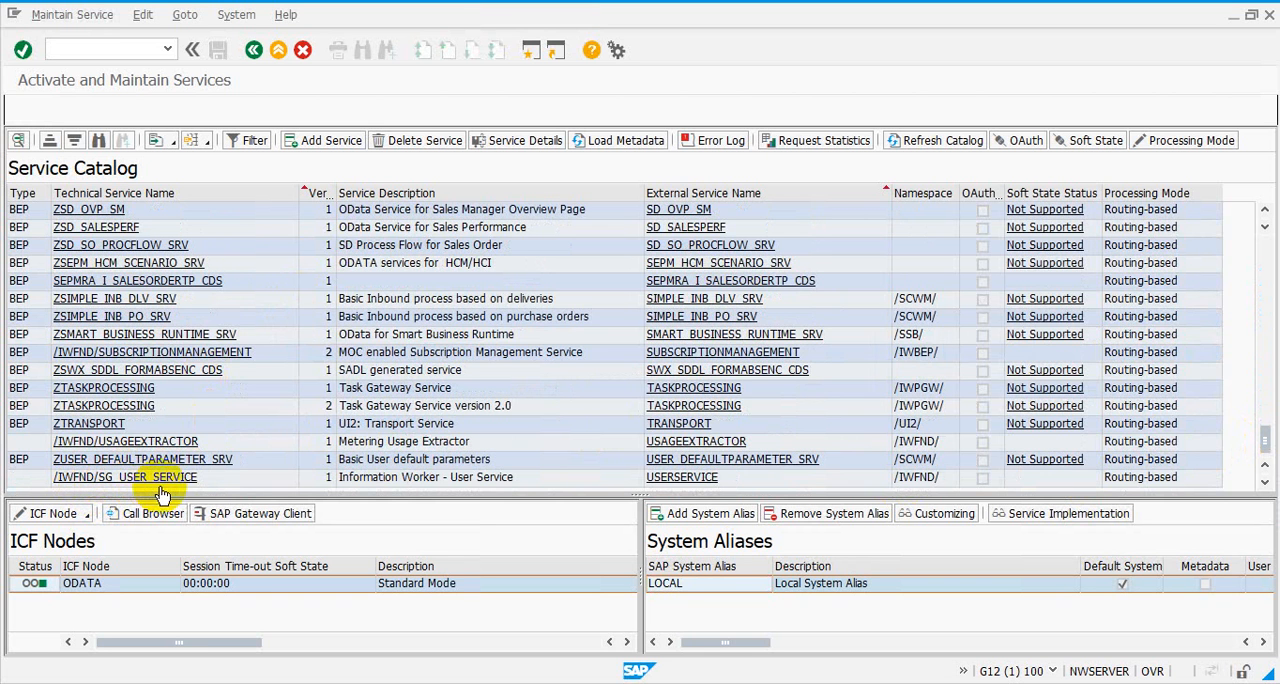
left_click(161, 478)
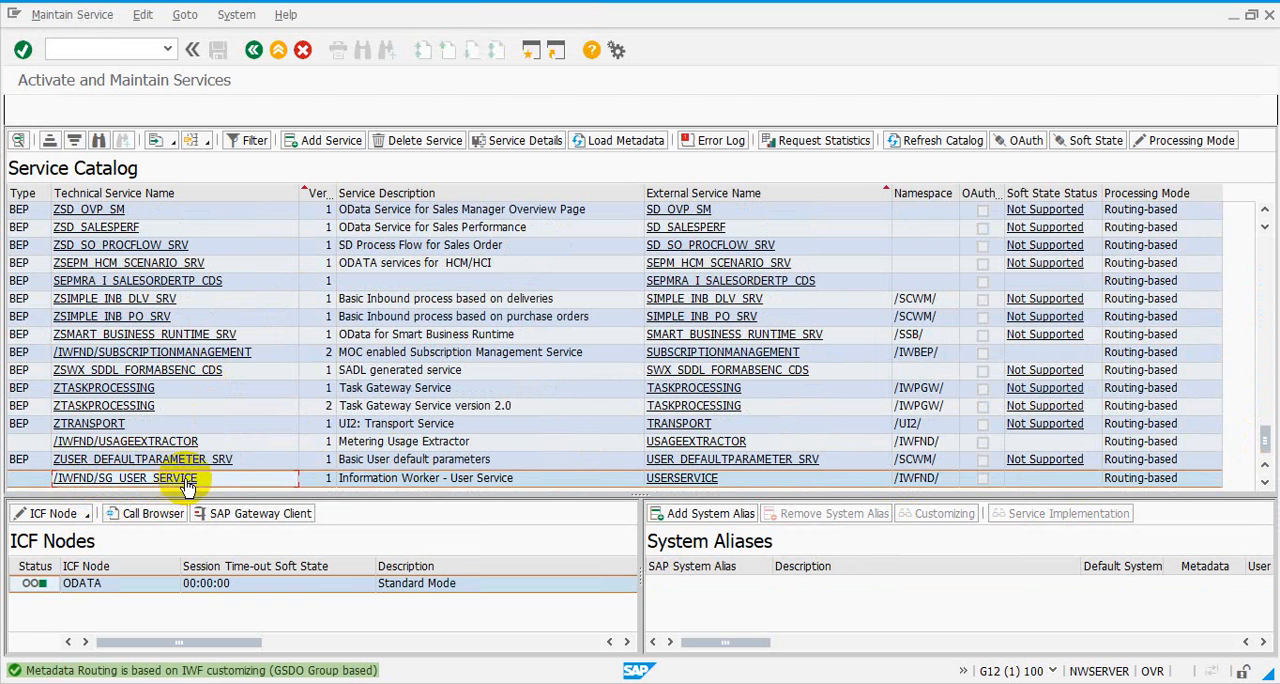
left_click(707, 522)
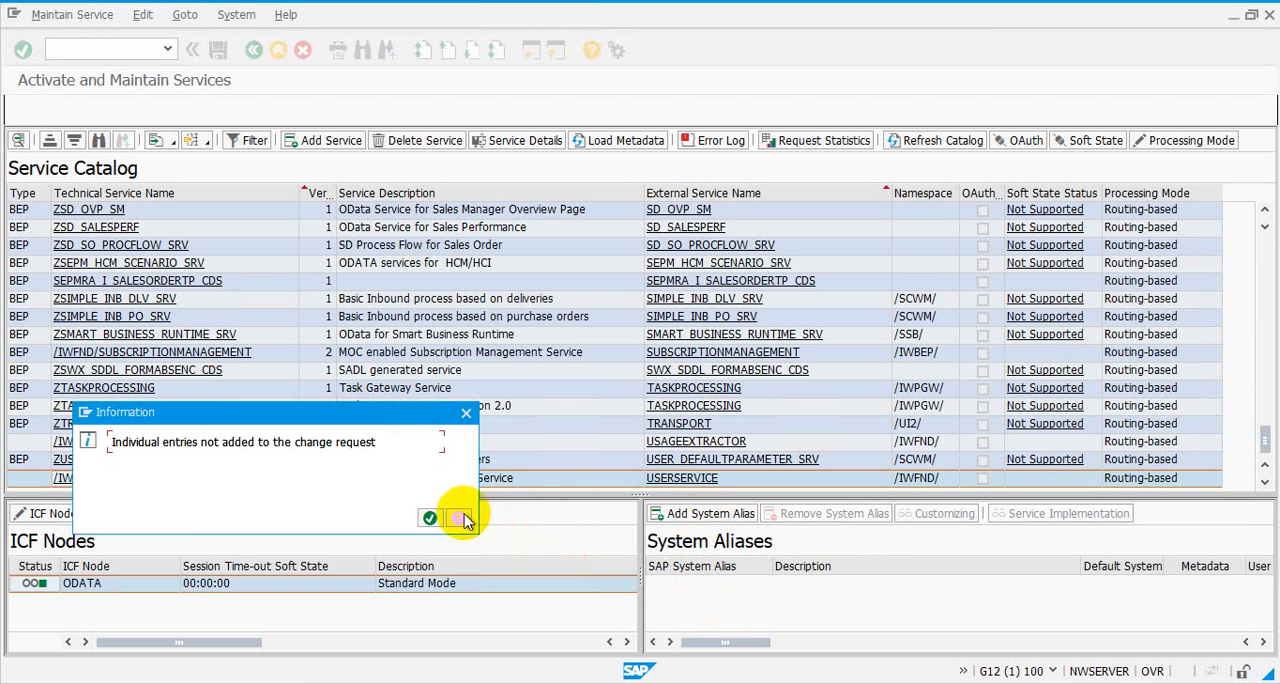
left_click(429, 518)
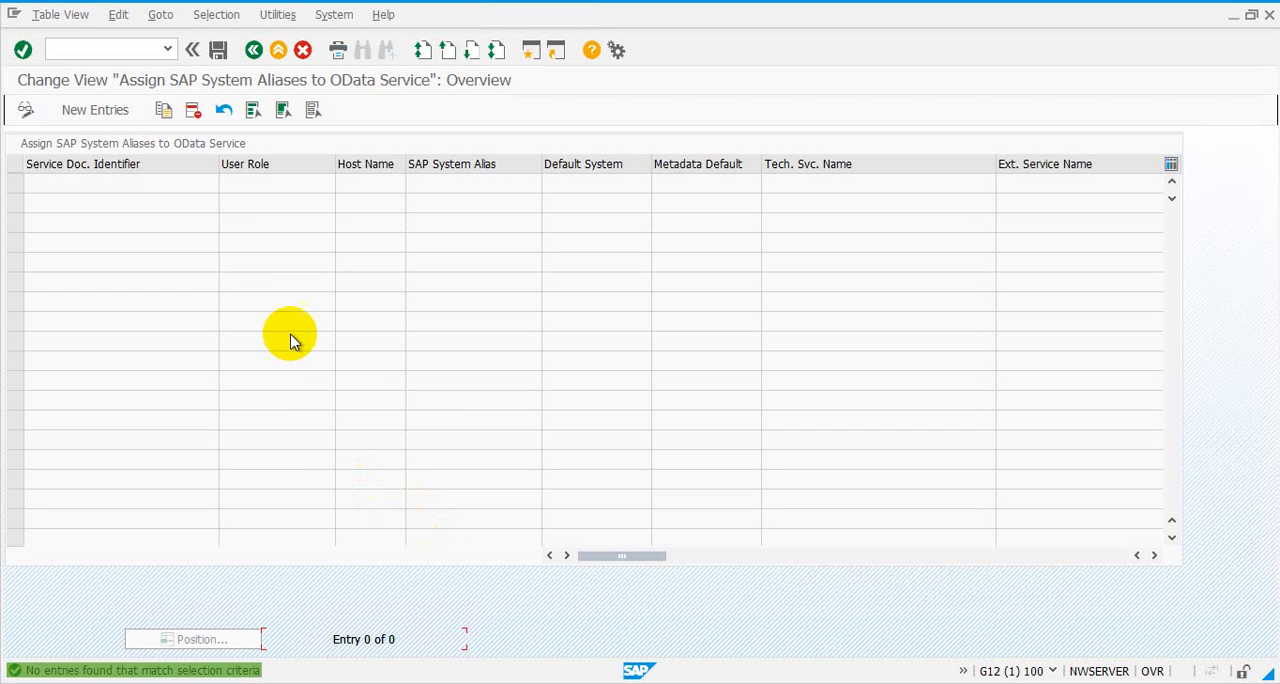
Create a new alias assignment entry with the service document identifier /IWFND/SG_USER_SERVICE_0001
left_click(100, 114)
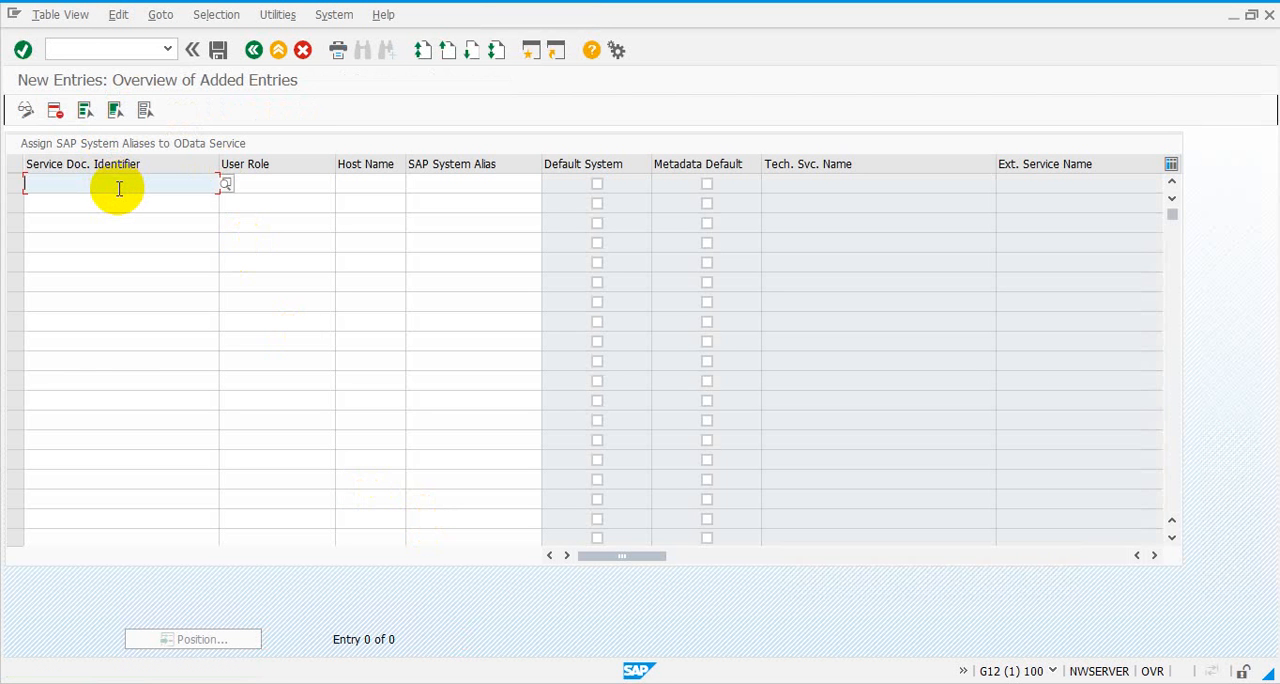
type("*")
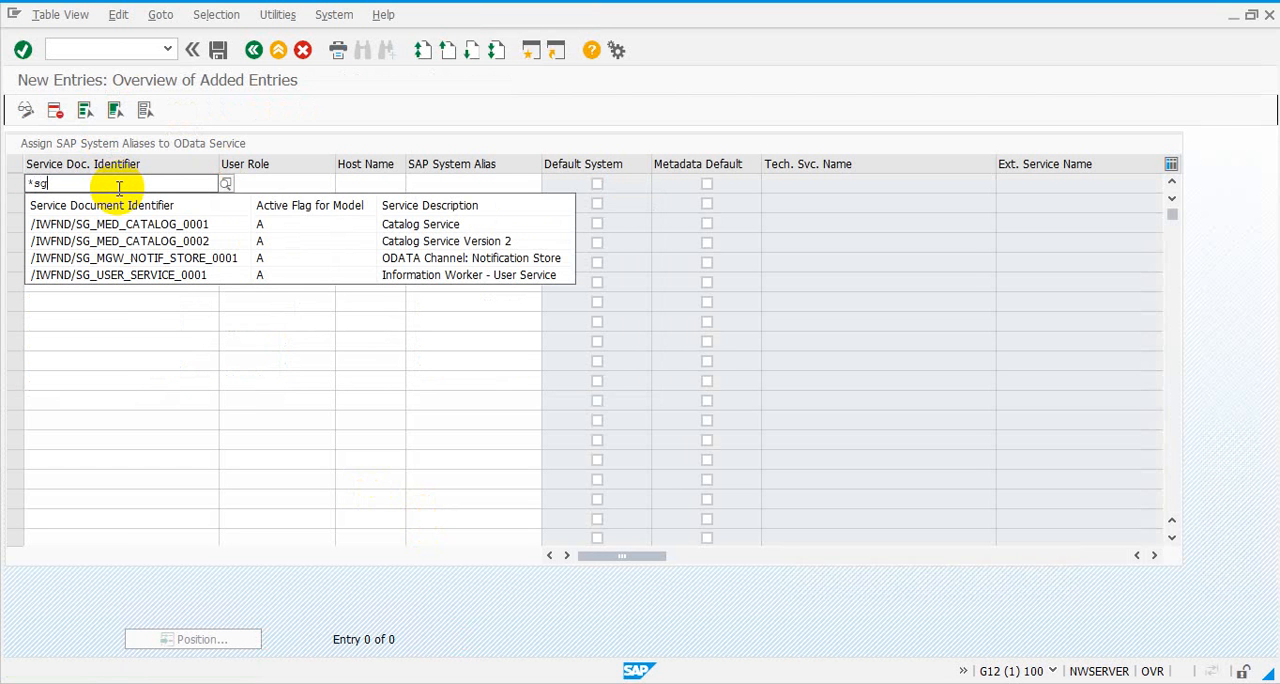
left_click(113, 276)
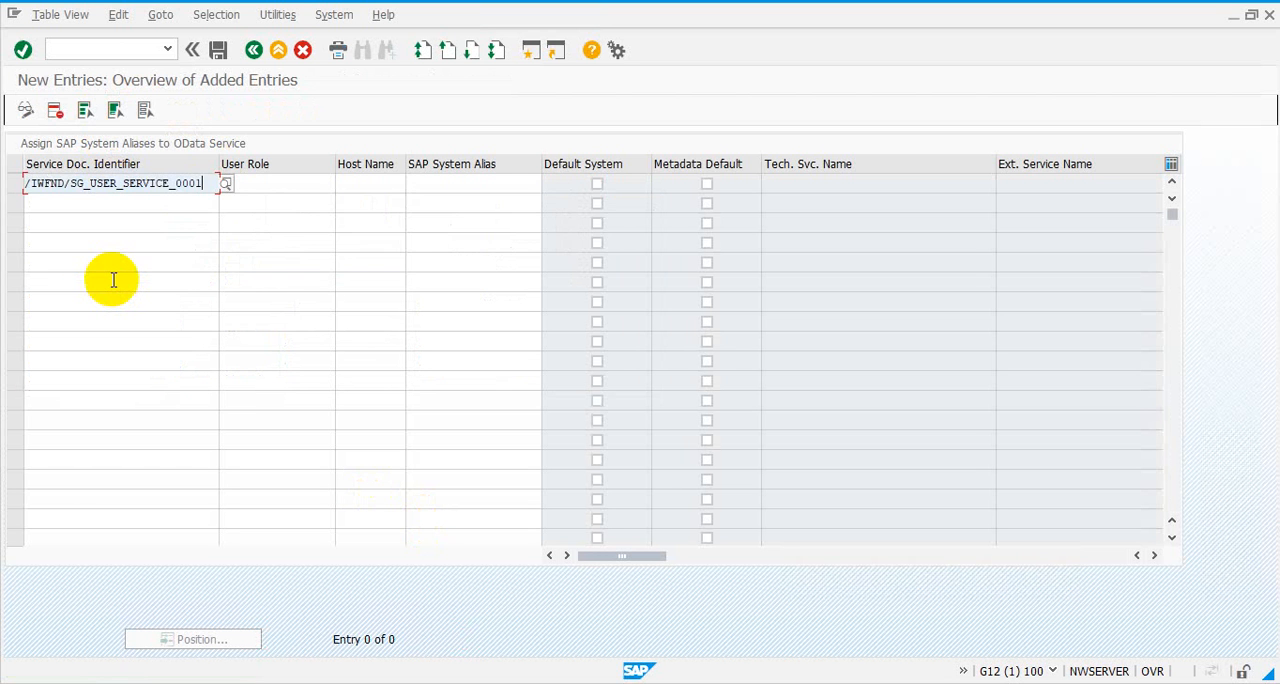
Assign the SAP system alias LOCAL to the user service entry and mark it as the default system
left_click(450, 184)
type("loc")
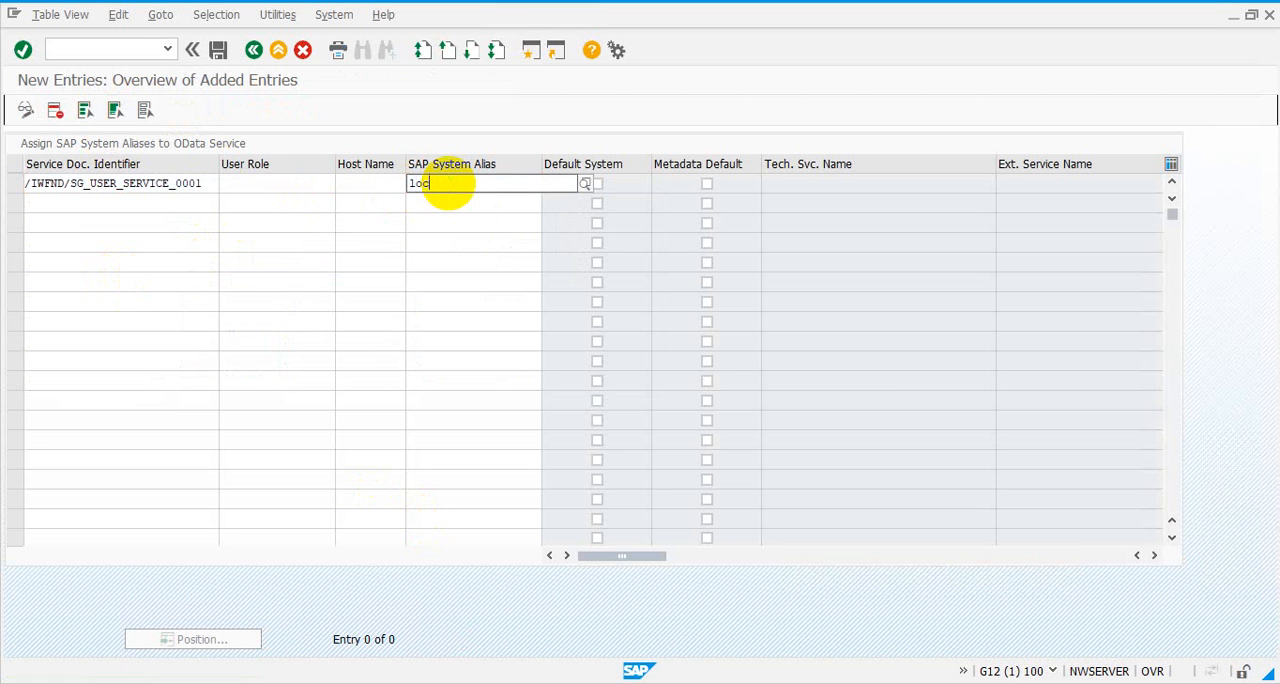
type("la")
key("BackSpace")
key("BackSpace")
key("BackSpace")
key("BackSpace")
key("BackSpace")
left_click(443, 201)
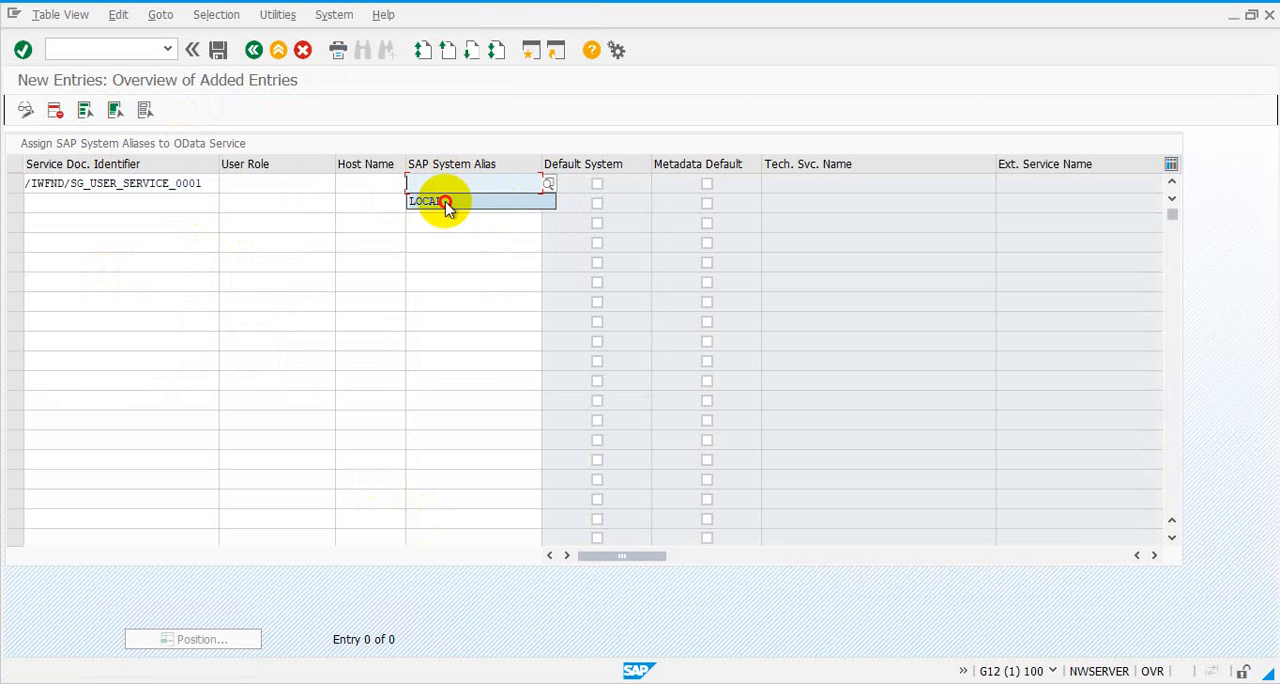
left_click(596, 185)
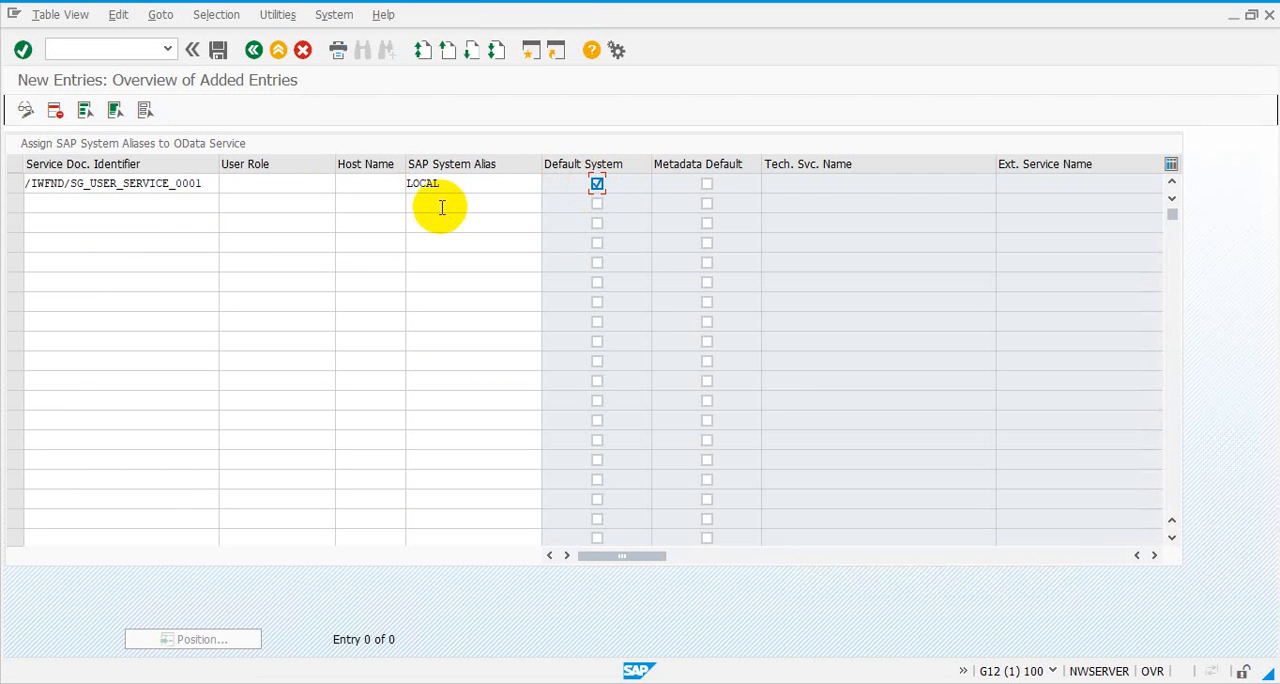
key("Return")
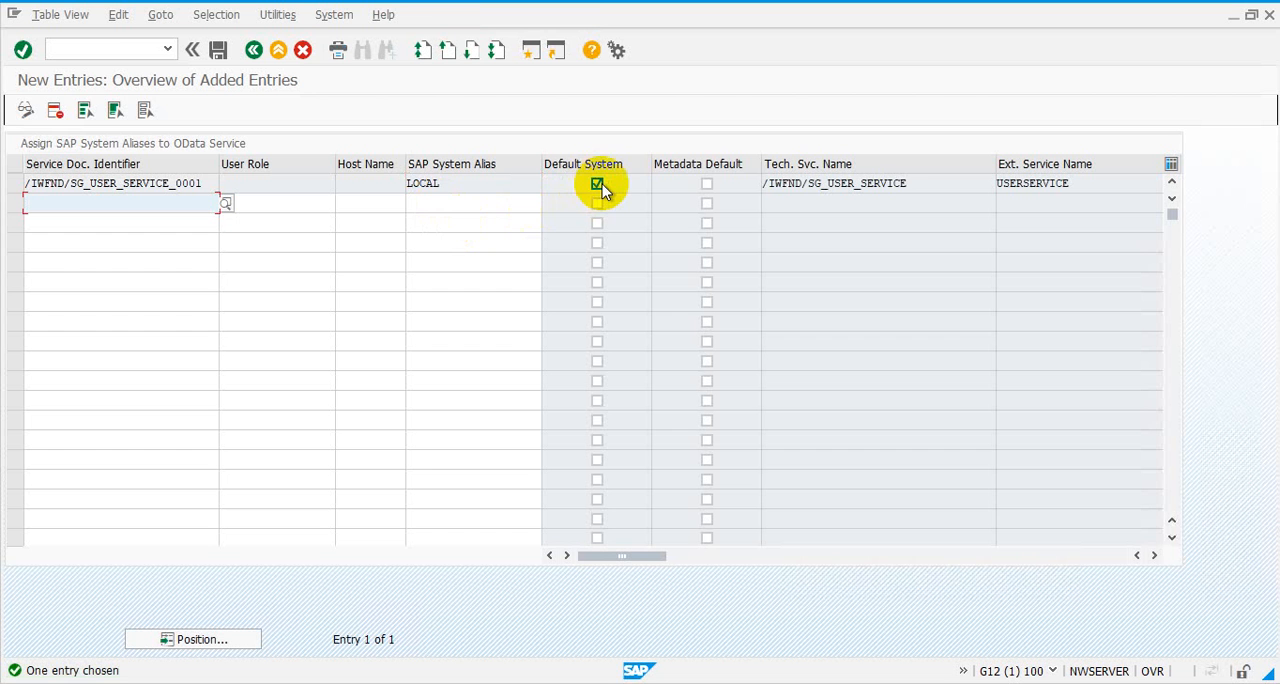
Save the user service alias assignment under customizing request G12K900406 and return to the service catalog
left_click(220, 52)
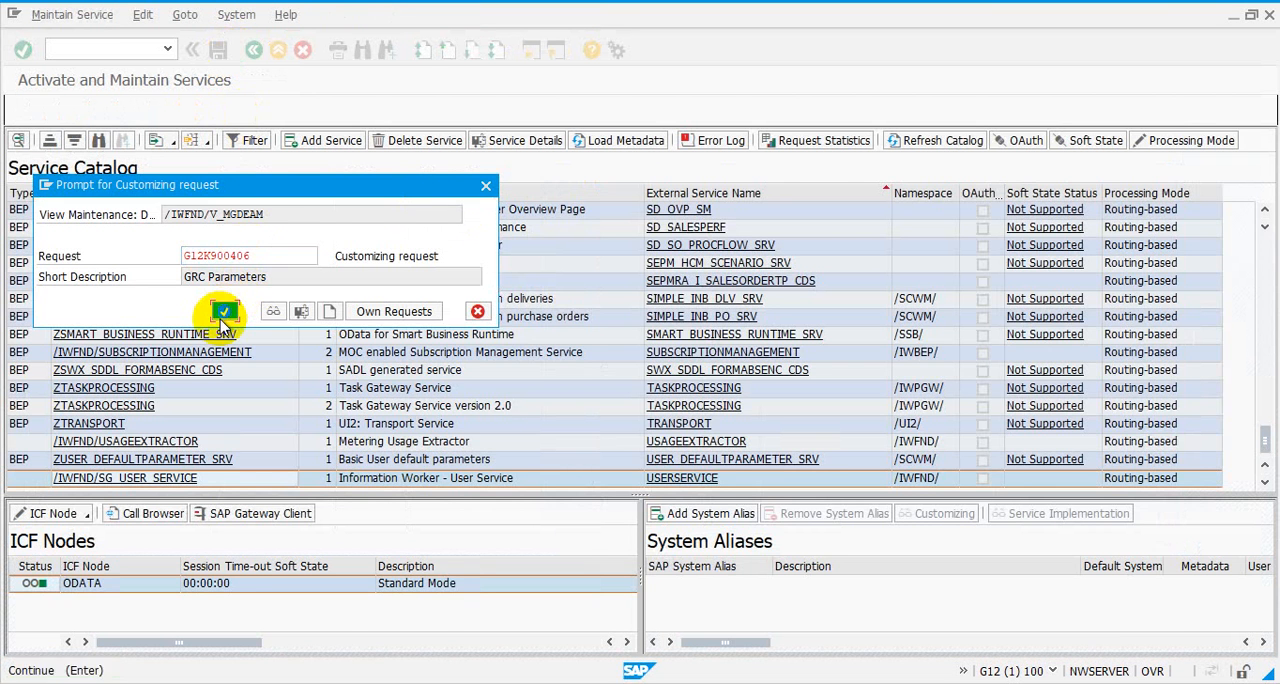
left_click(225, 306)
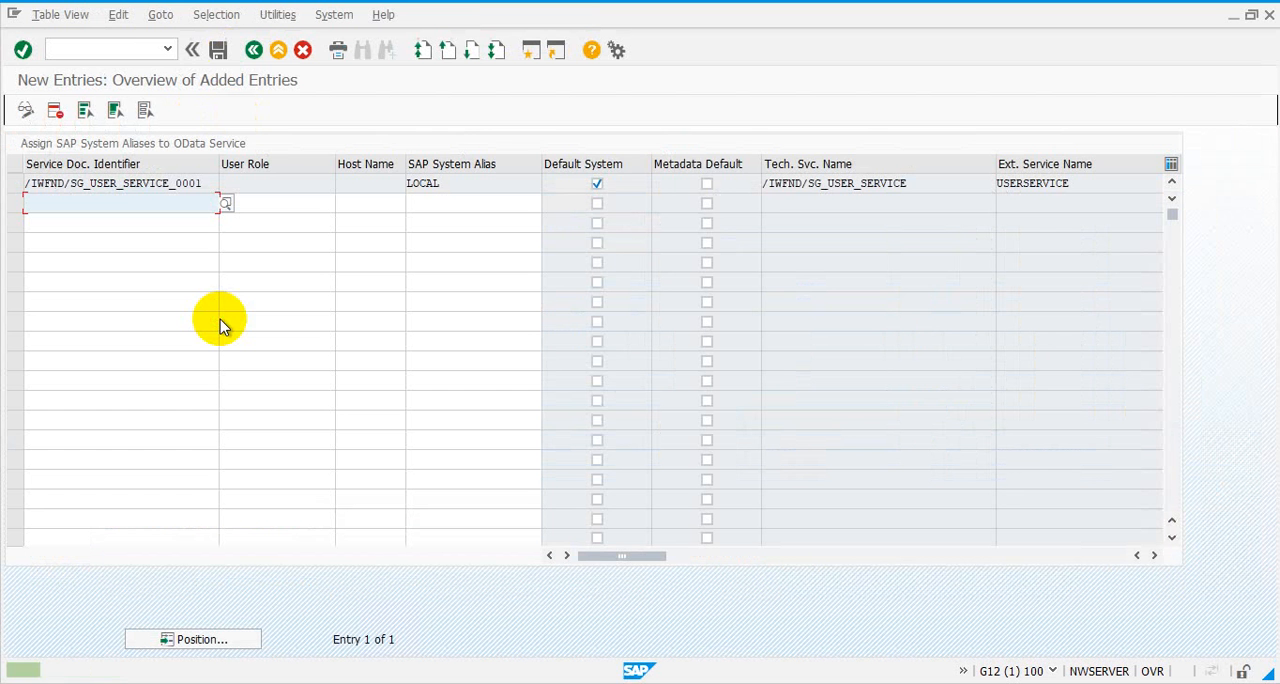
left_click(255, 52)
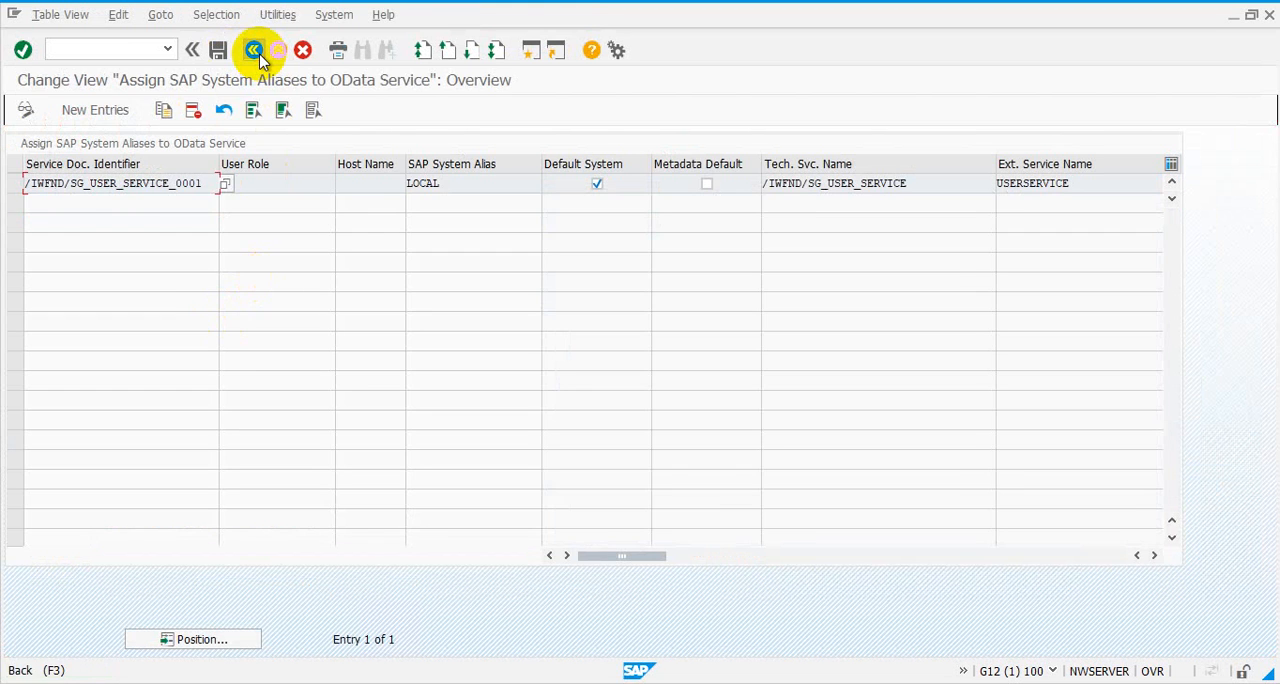
left_click(255, 52)
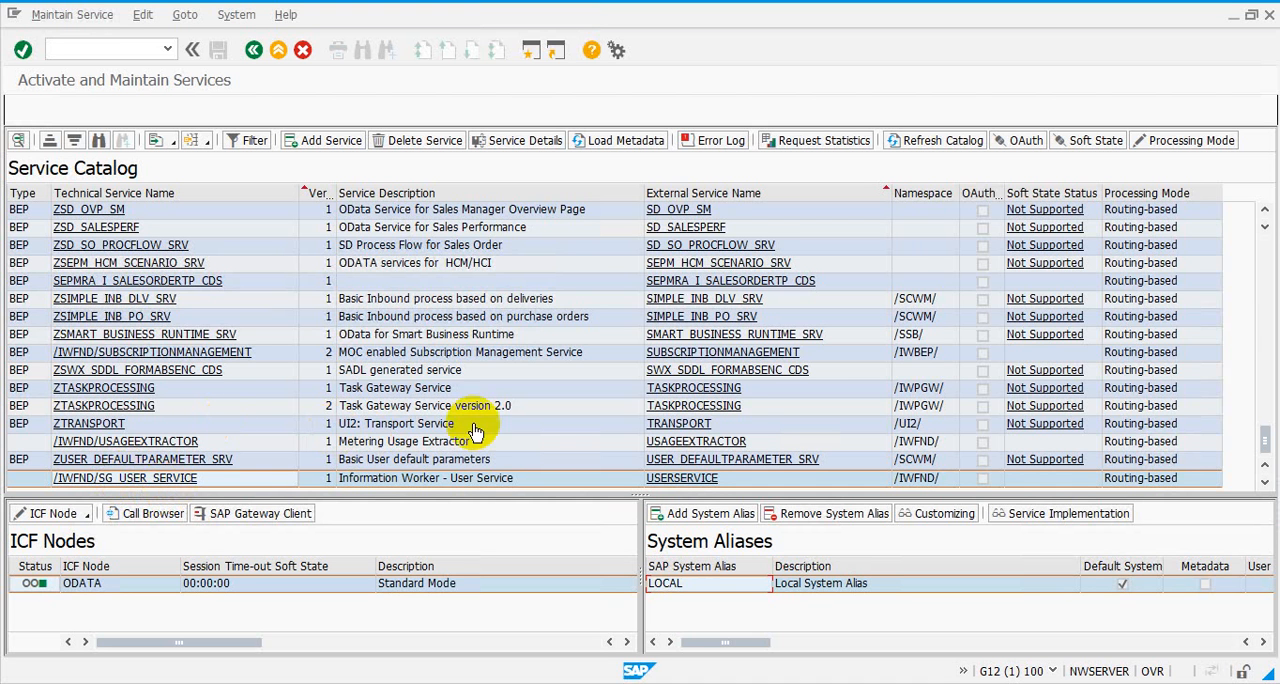
Find the GRAC services in the service catalog and select GRAC_GW_VIOLSUMM_REM_SRV
left_click(1265, 313)
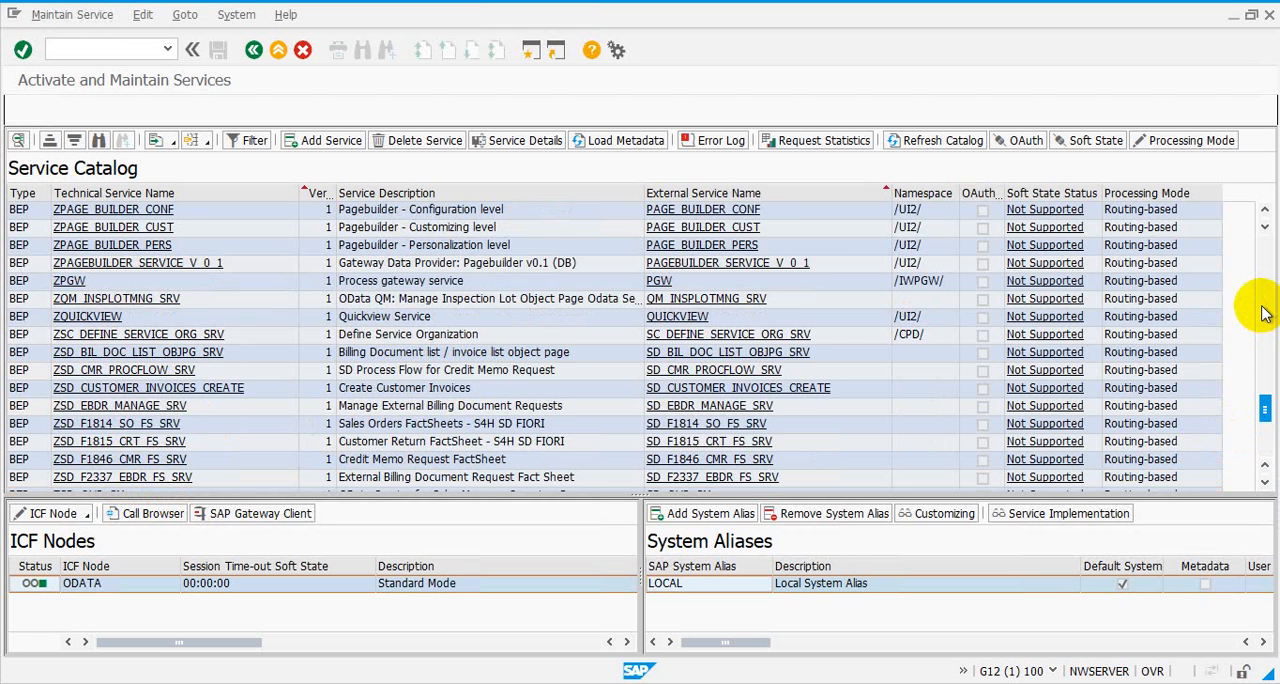
left_click(1265, 313)
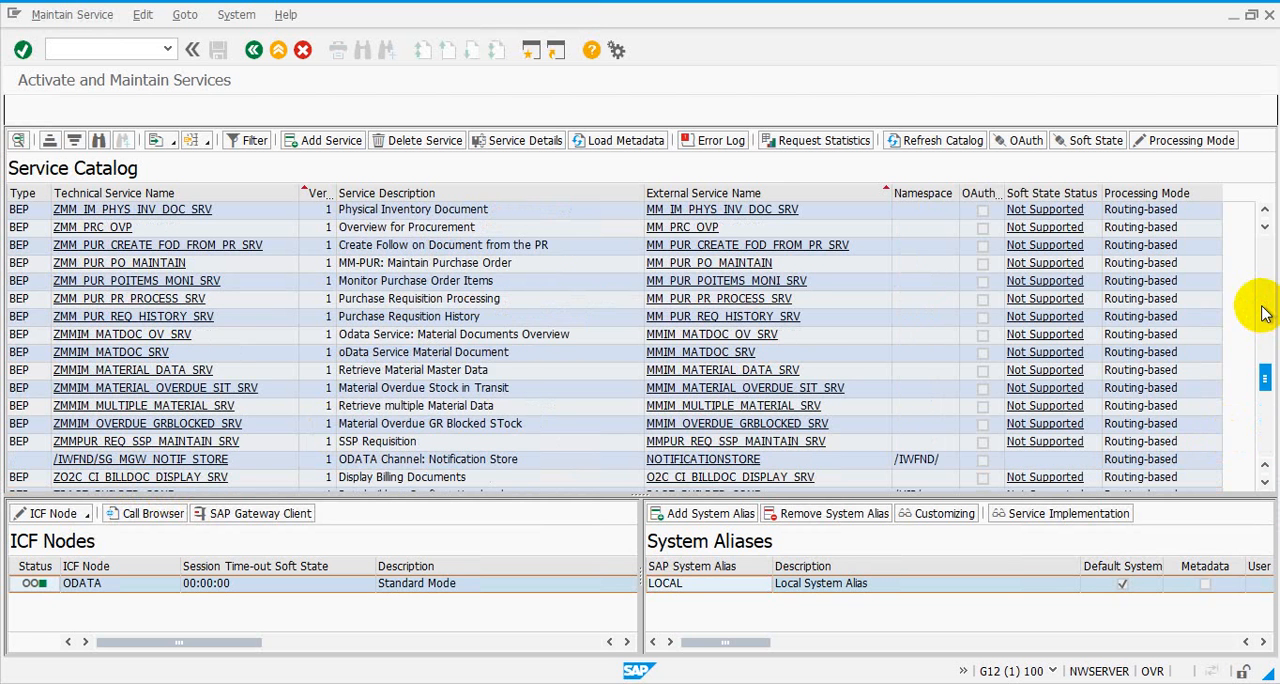
left_click(1265, 313)
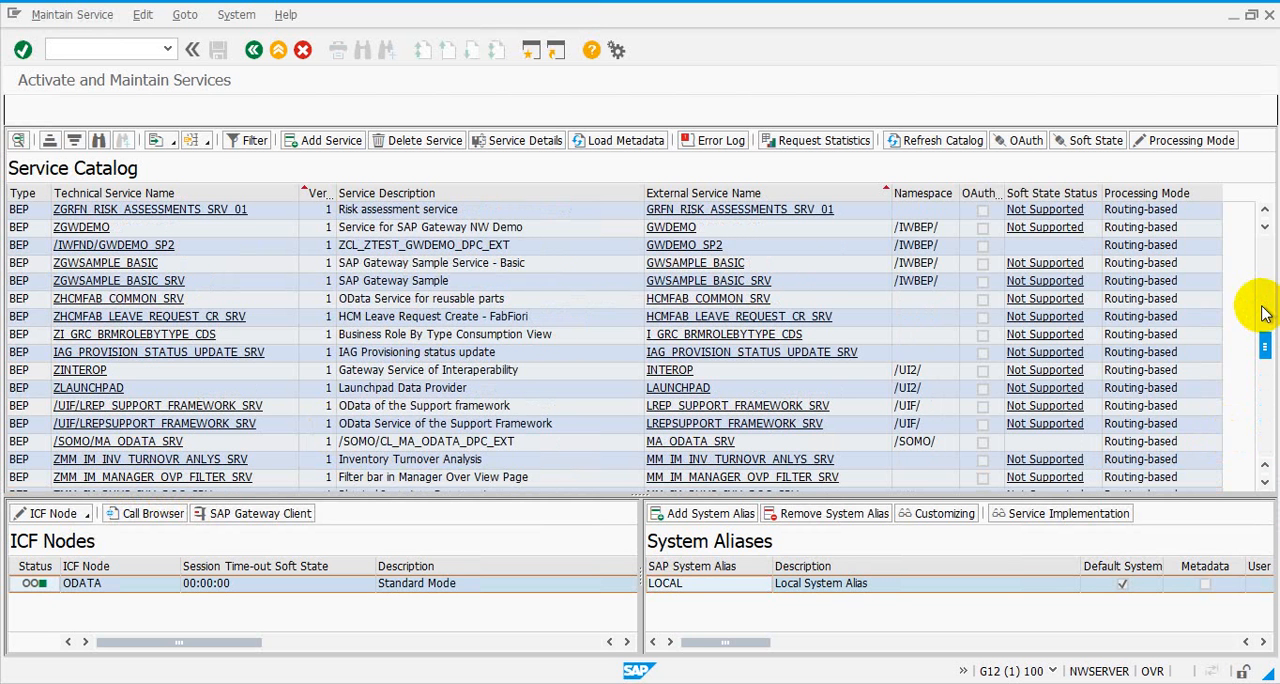
left_click(1264, 290)
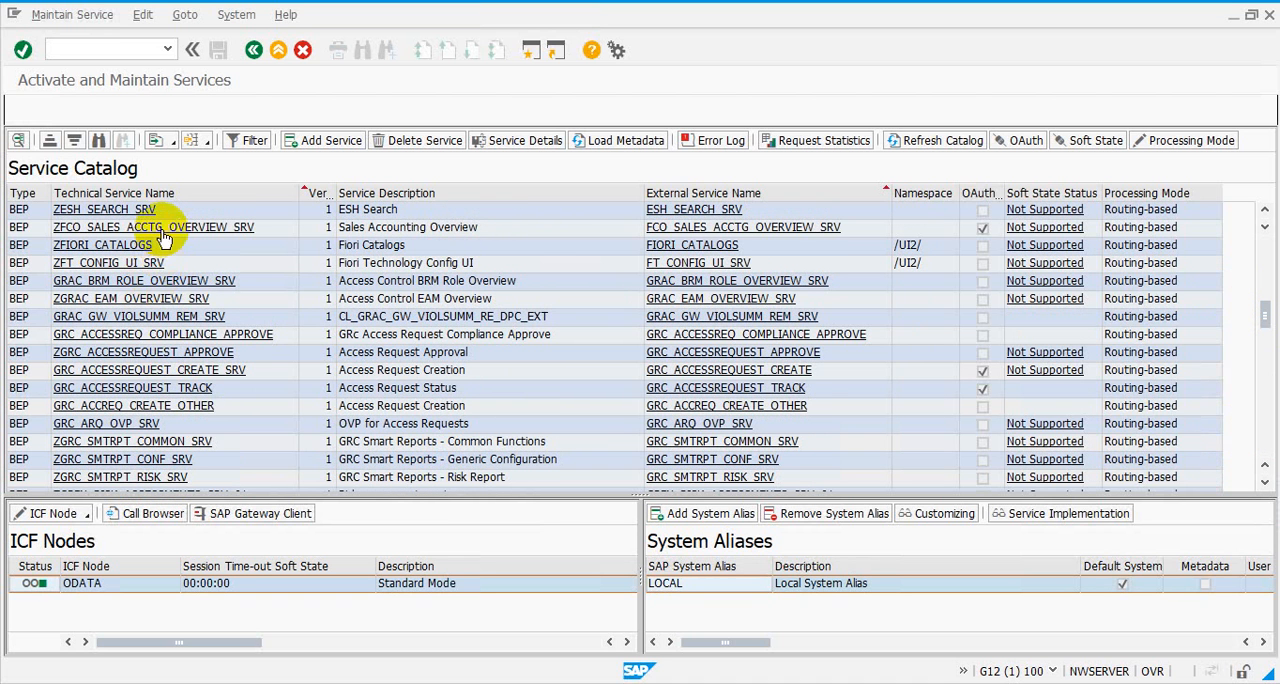
left_click(145, 318)
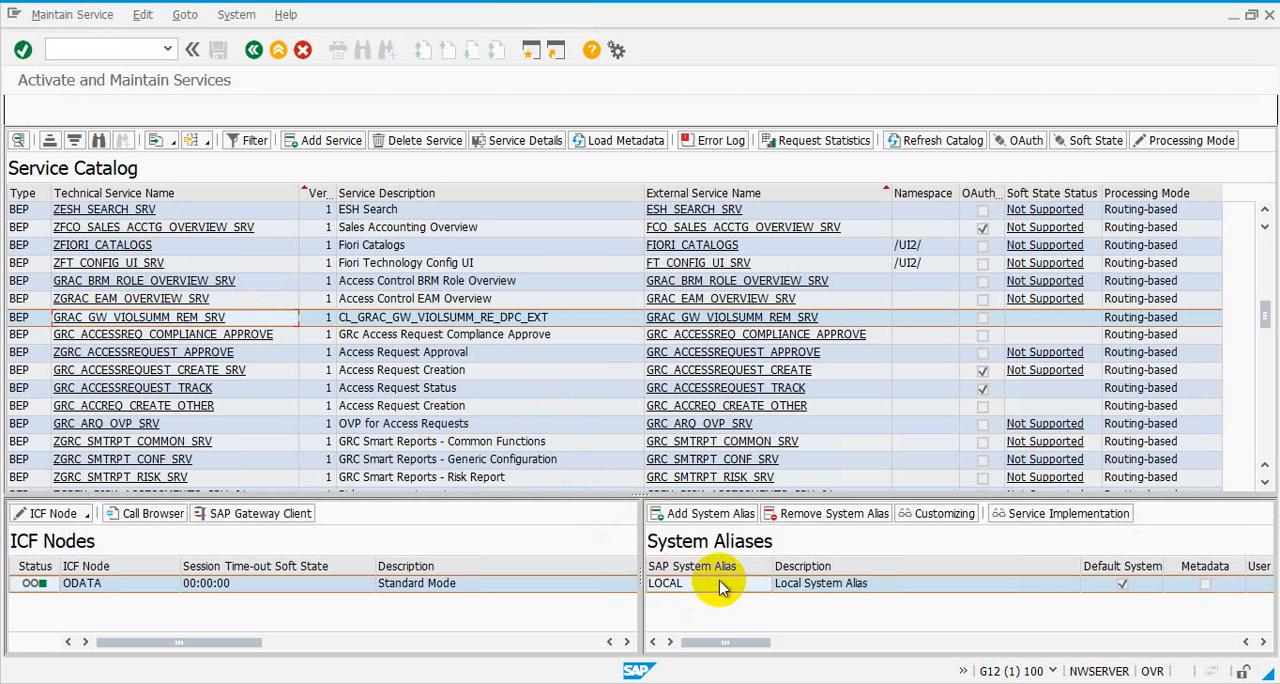
Leave the service maintenance and the Customizing IMG to return to the SAP Easy Access menu
left_click(258, 52)
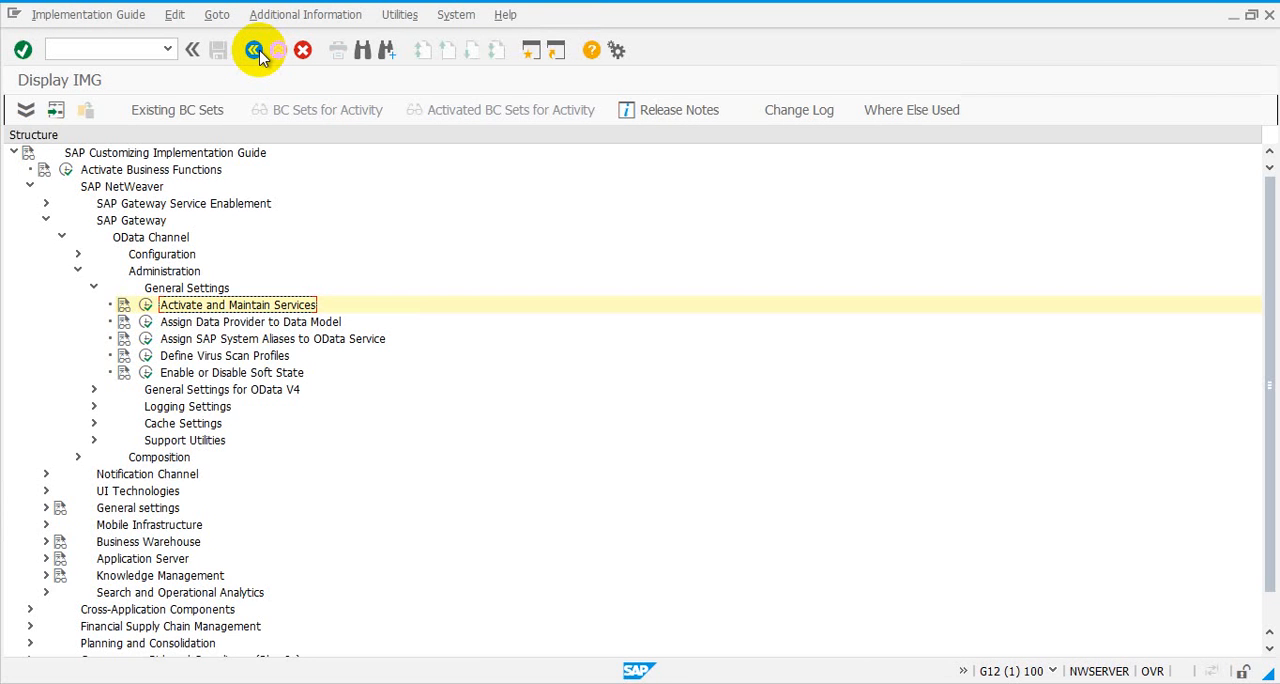
left_click(256, 51)
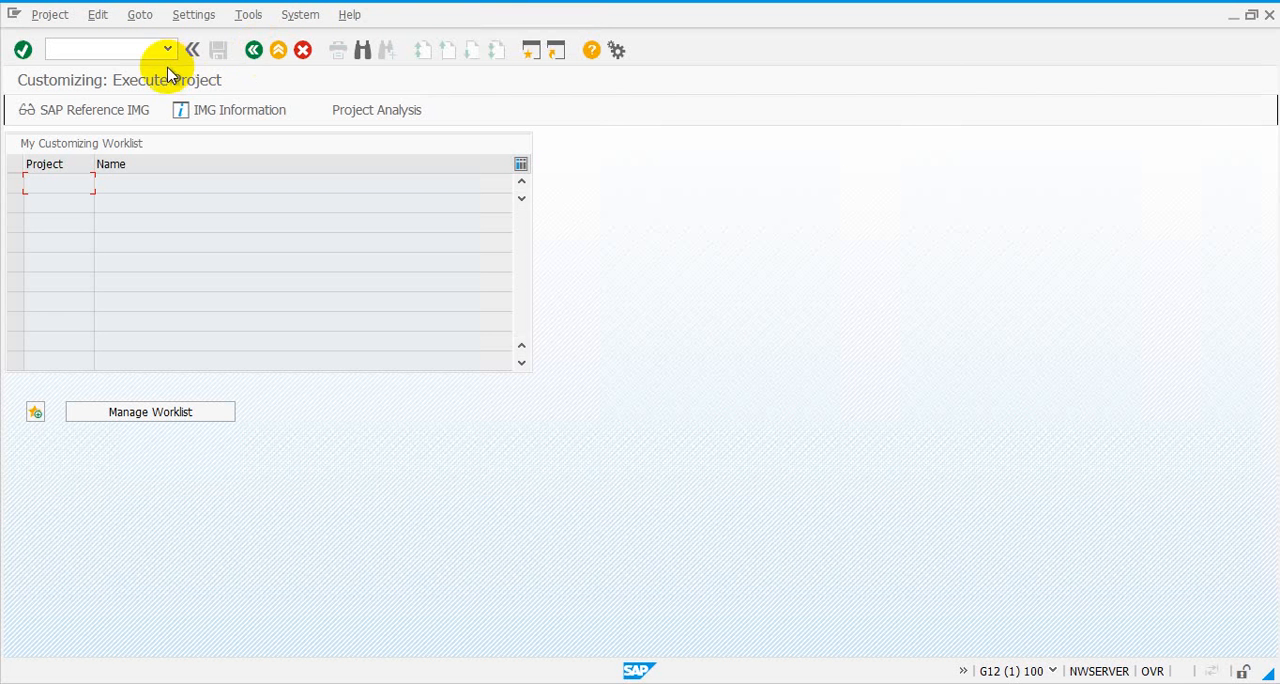
left_click(253, 53)
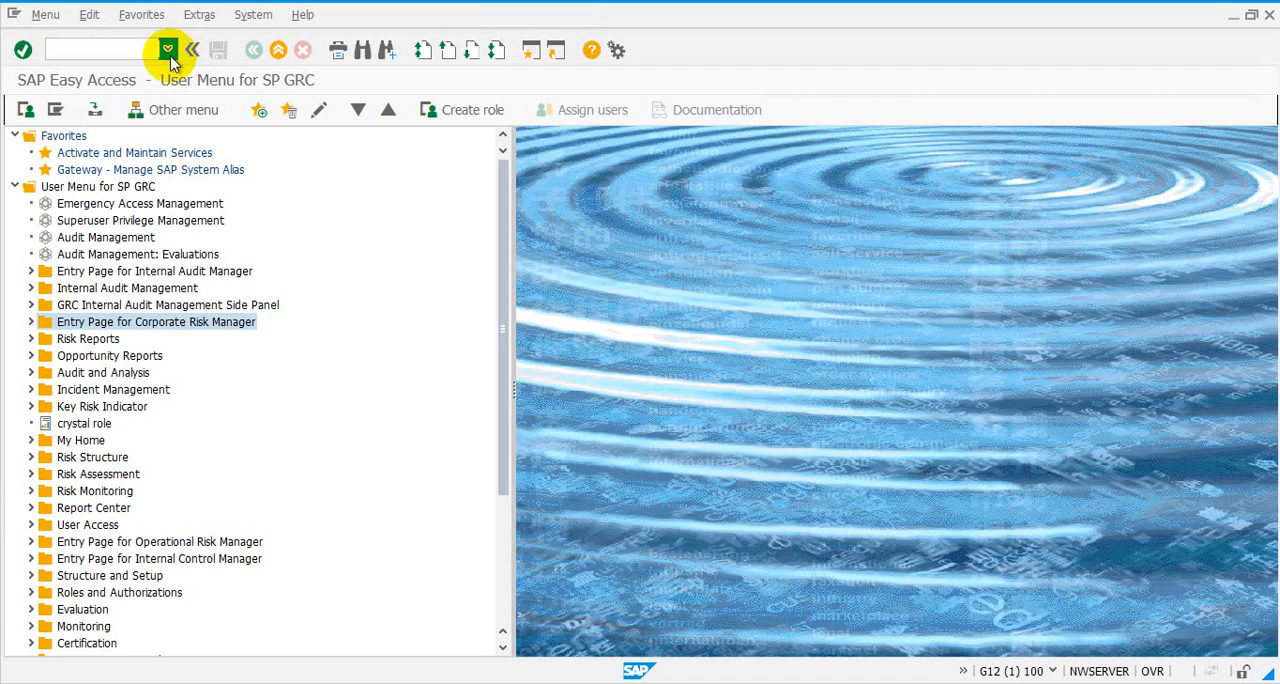
left_click(168, 50)
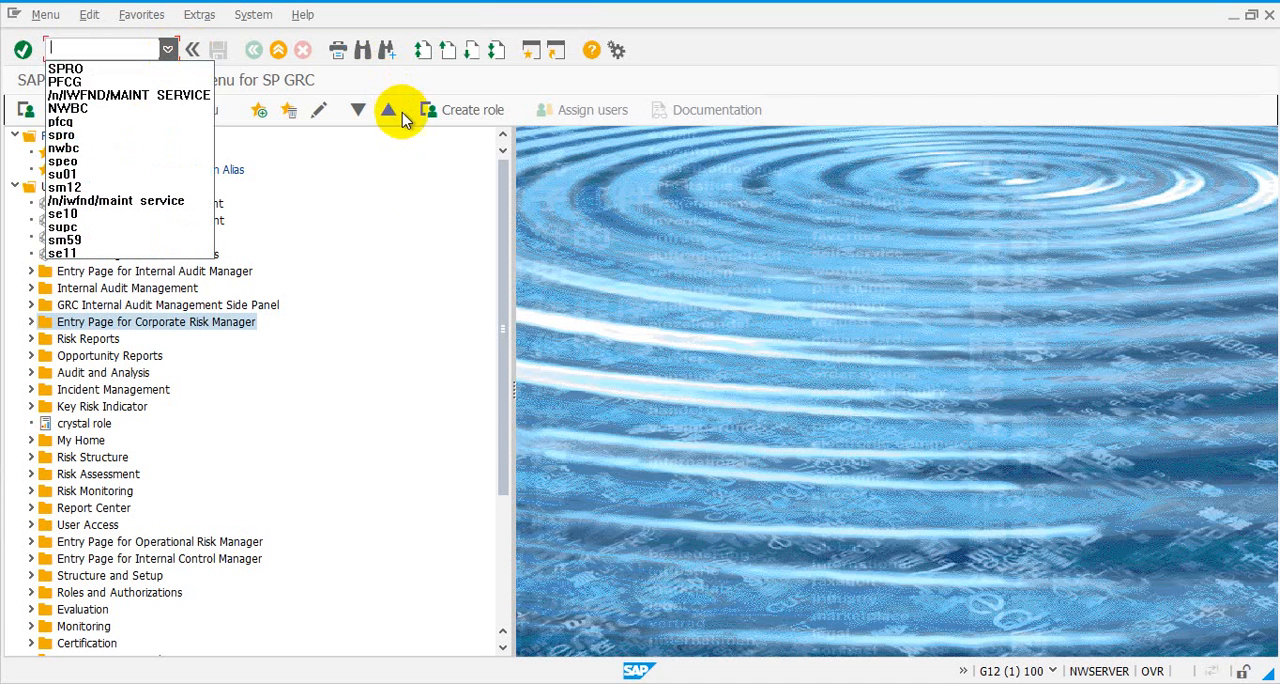
left_click(348, 208)
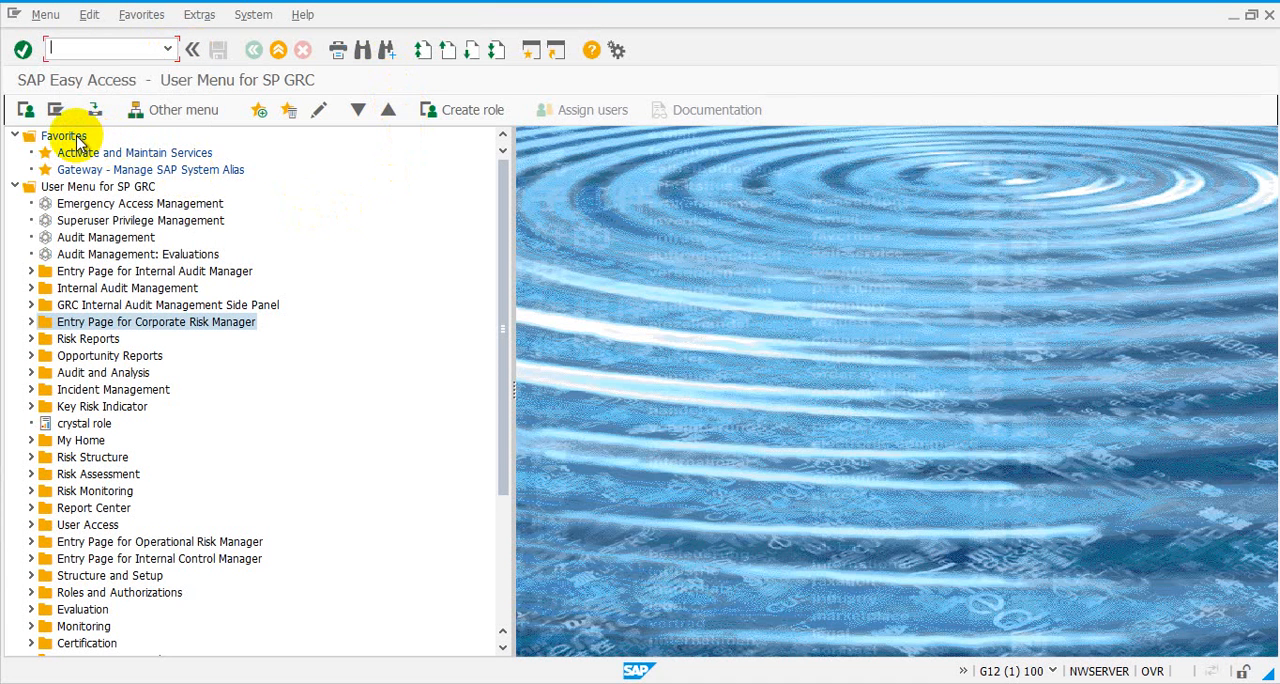
Copy the transaction code /UI2/GW_SYS_ALIAS from the manual transaction entry for Favorites, and close it without adding a favorite
right_click(75, 137)
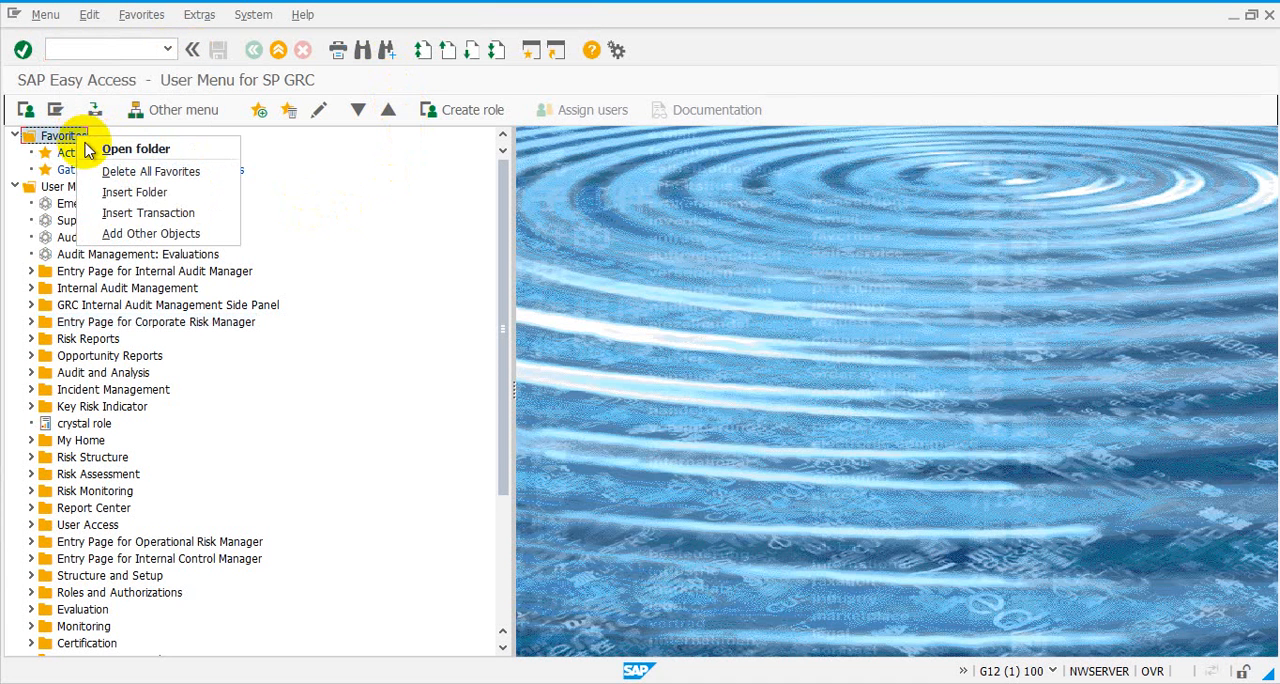
left_click(138, 214)
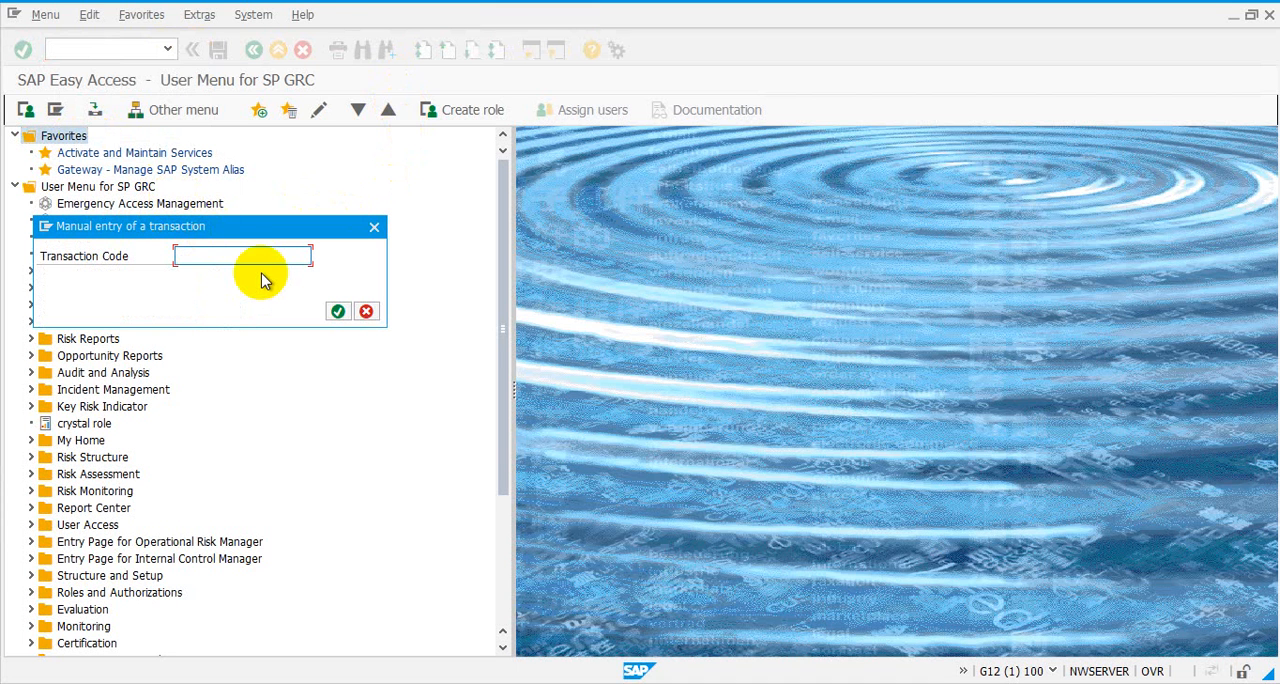
left_click(262, 263)
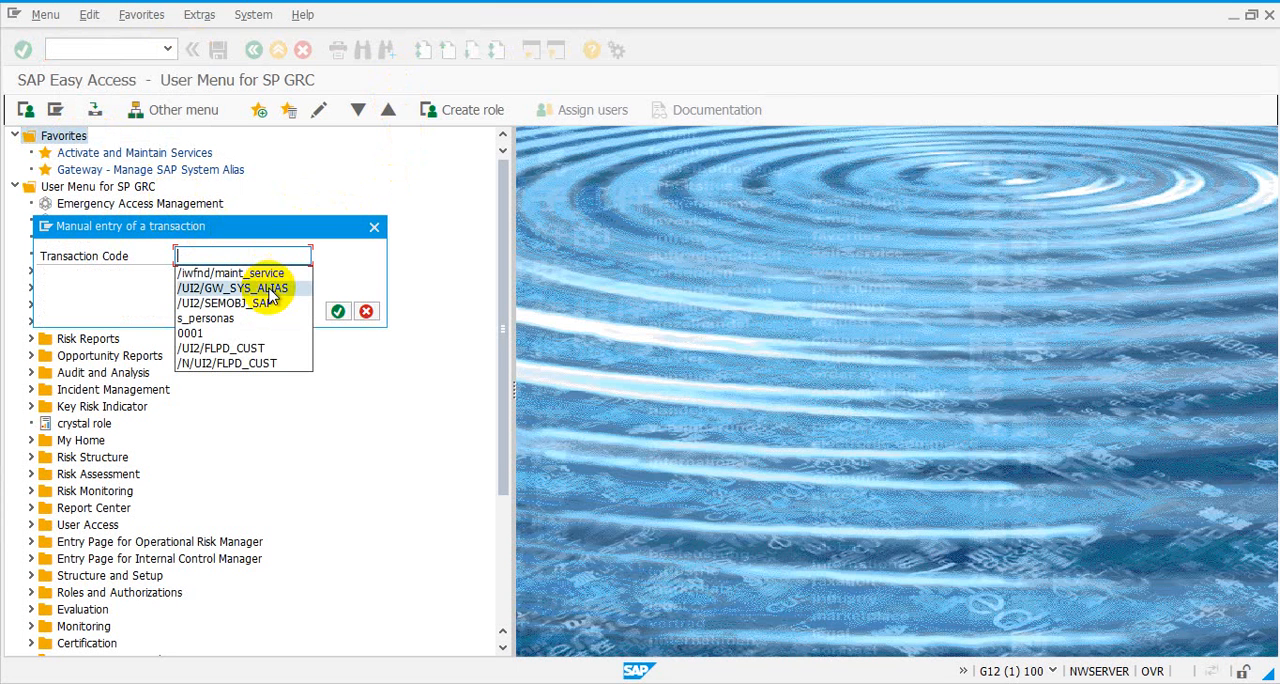
left_click(269, 288)
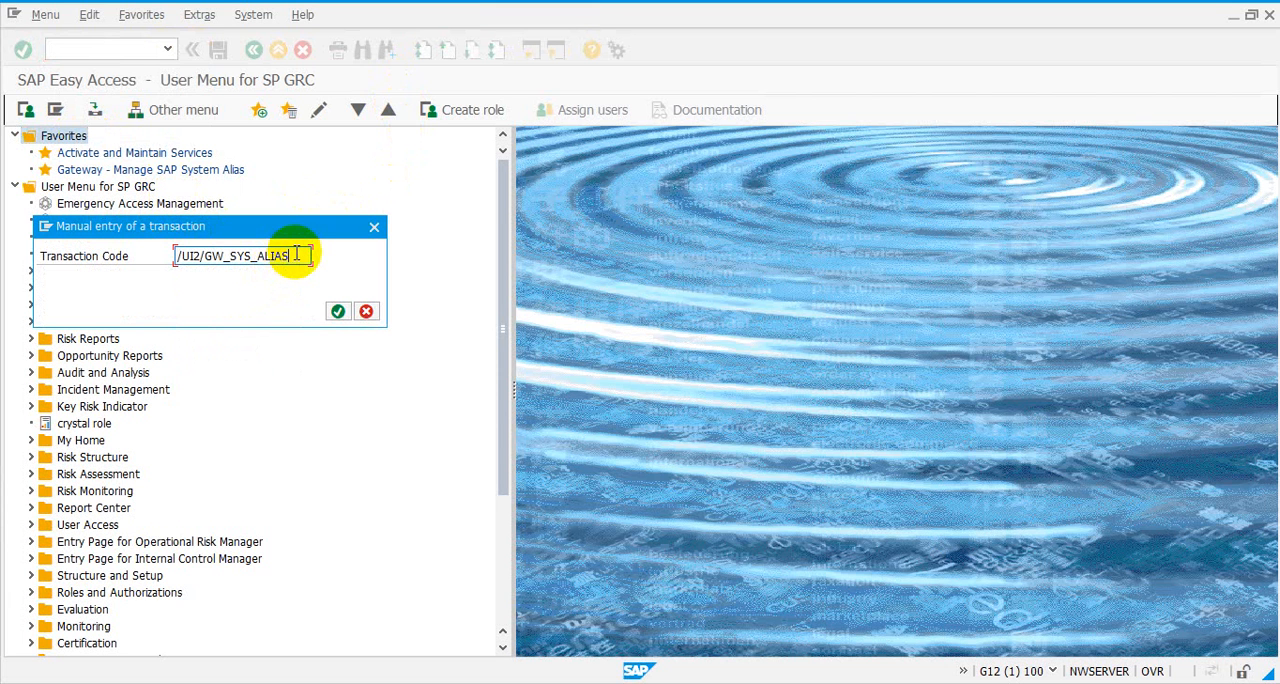
left_click(297, 254)
left_click_drag(297, 254, 151, 249)
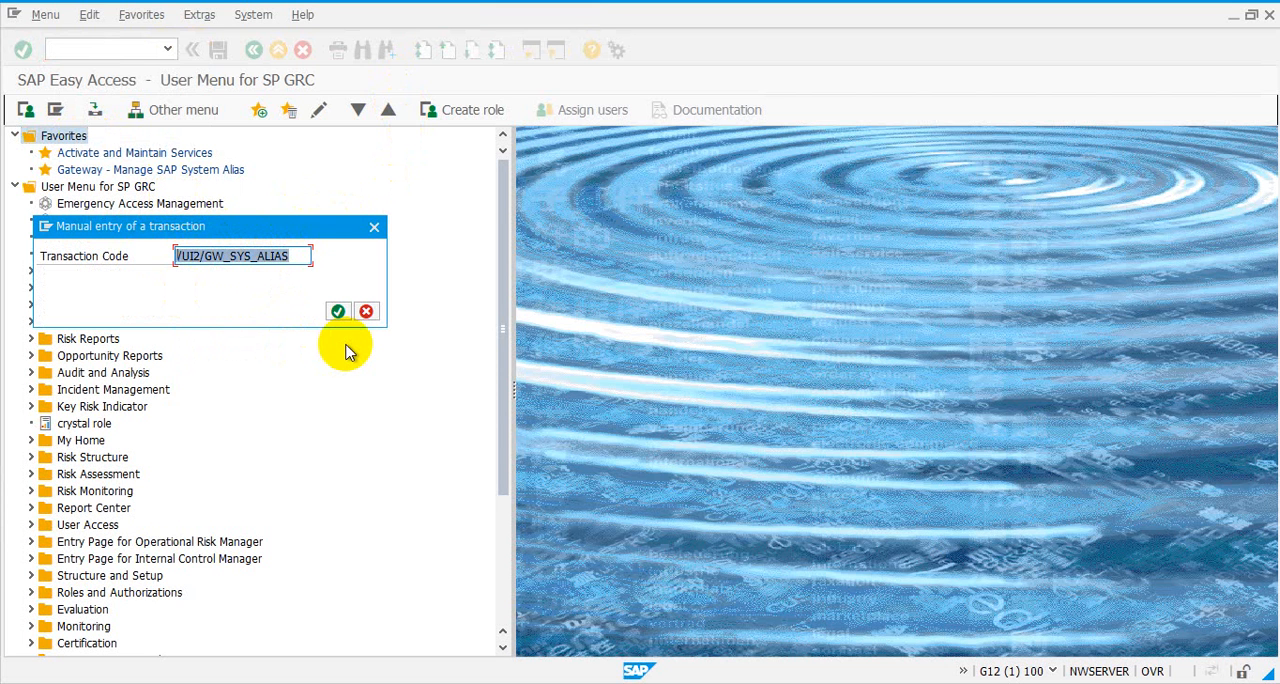
key("ctrl+c")
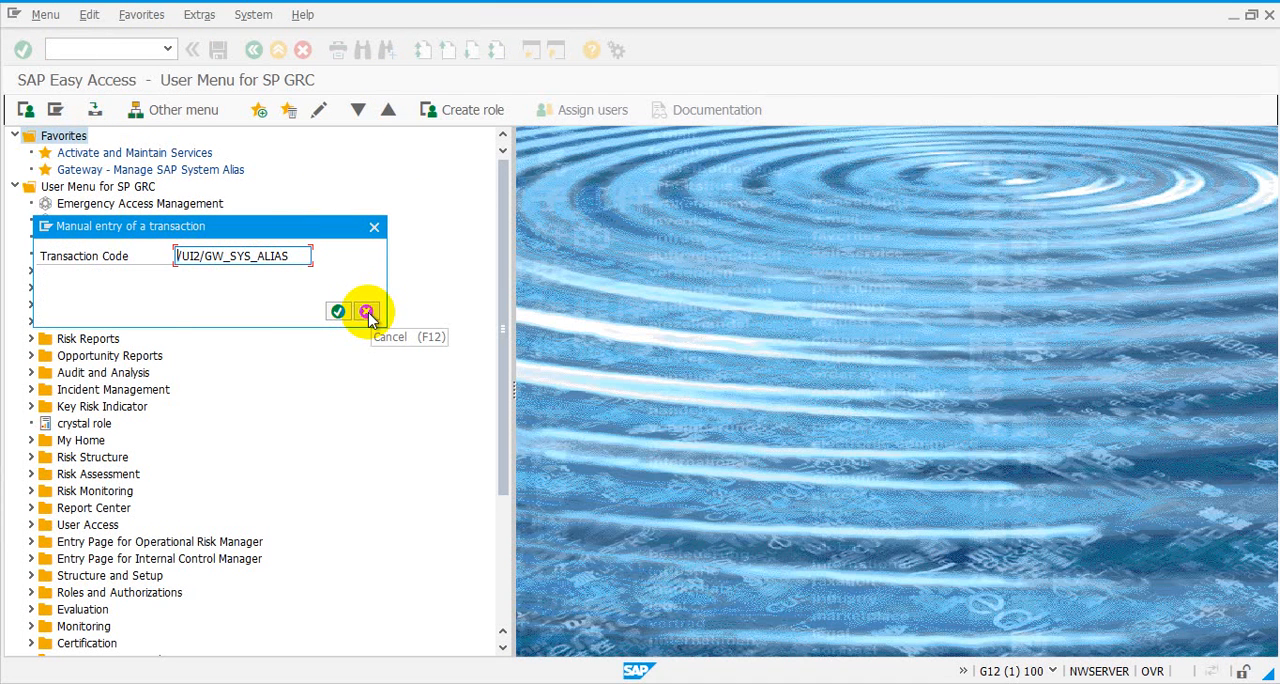
left_click(367, 313)
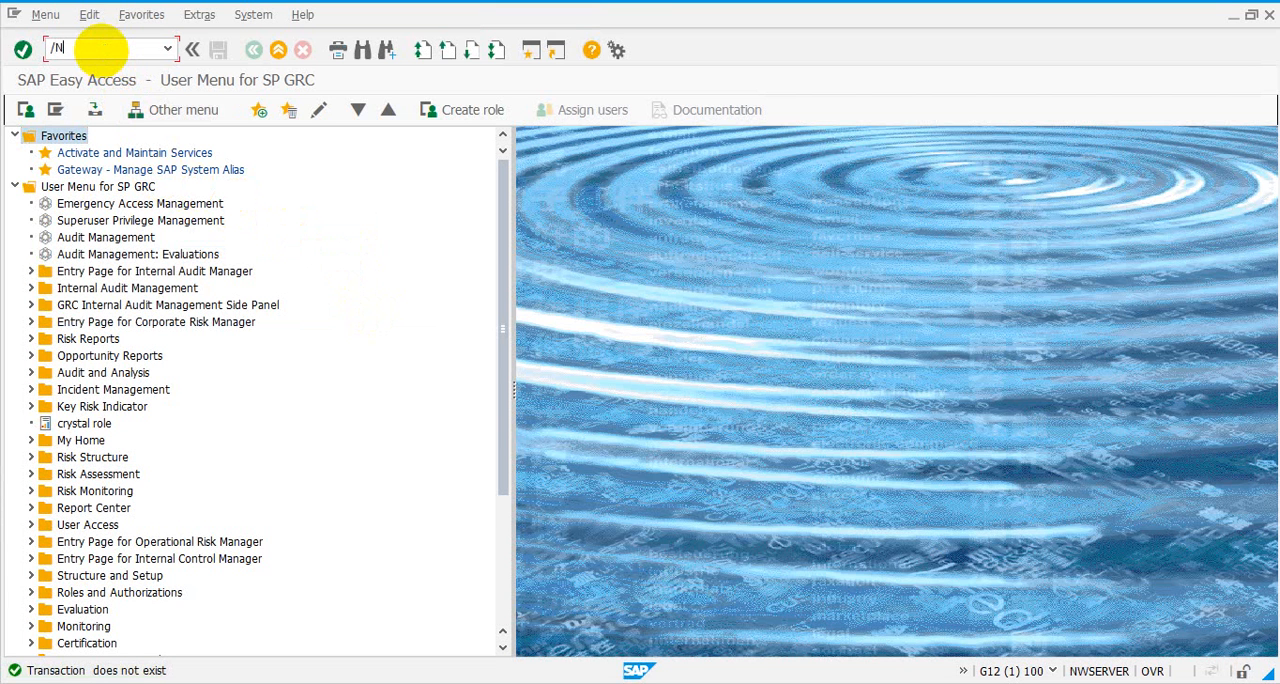
Open the Manage SAP System Aliases view with transaction /N/UI2/GW_SYS_ALIAS
left_click(100, 47)
type("/N")
key("ctrl+v")
key("Return")
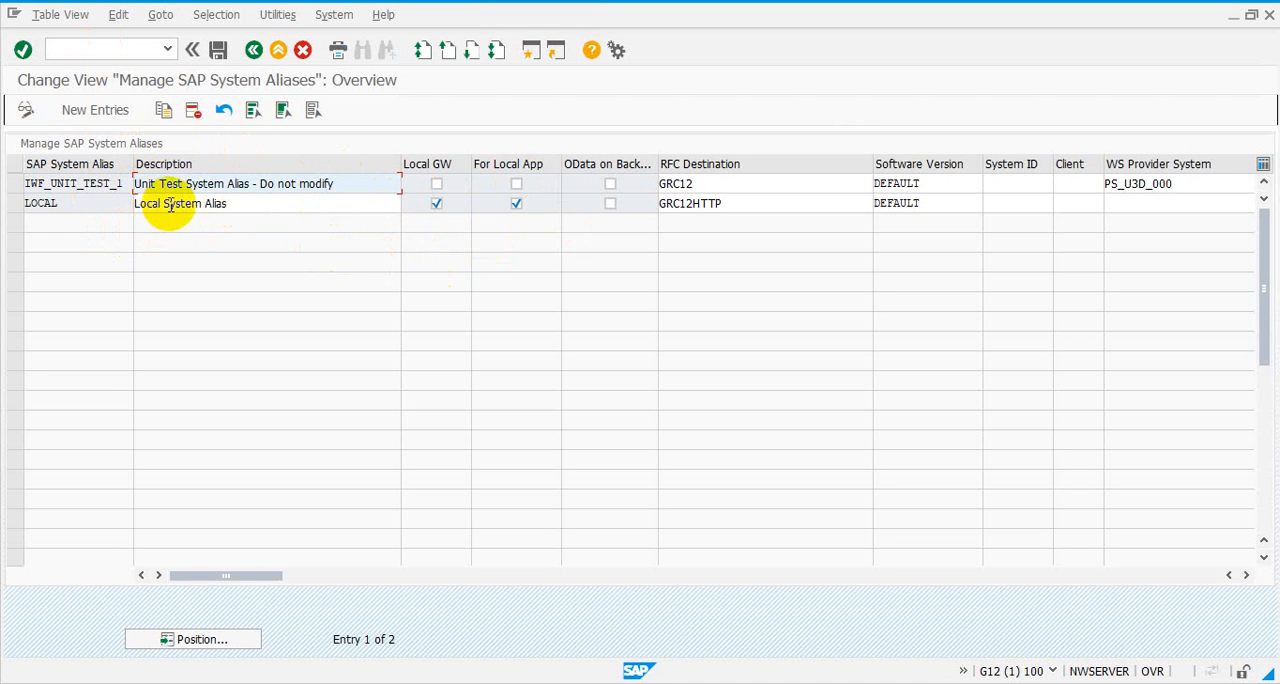
Examine the LOCAL system alias entry, including its RFC destination and its local Gateway and local application settings
double_click(40, 203)
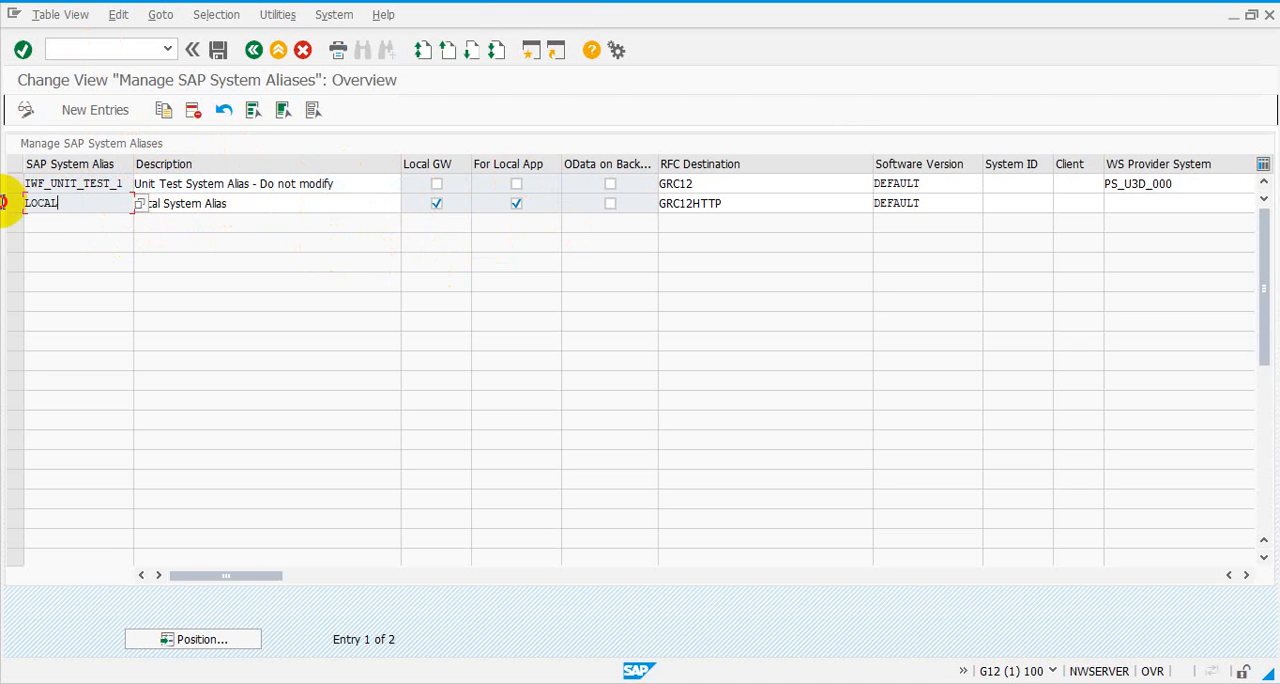
double_click(771, 202)
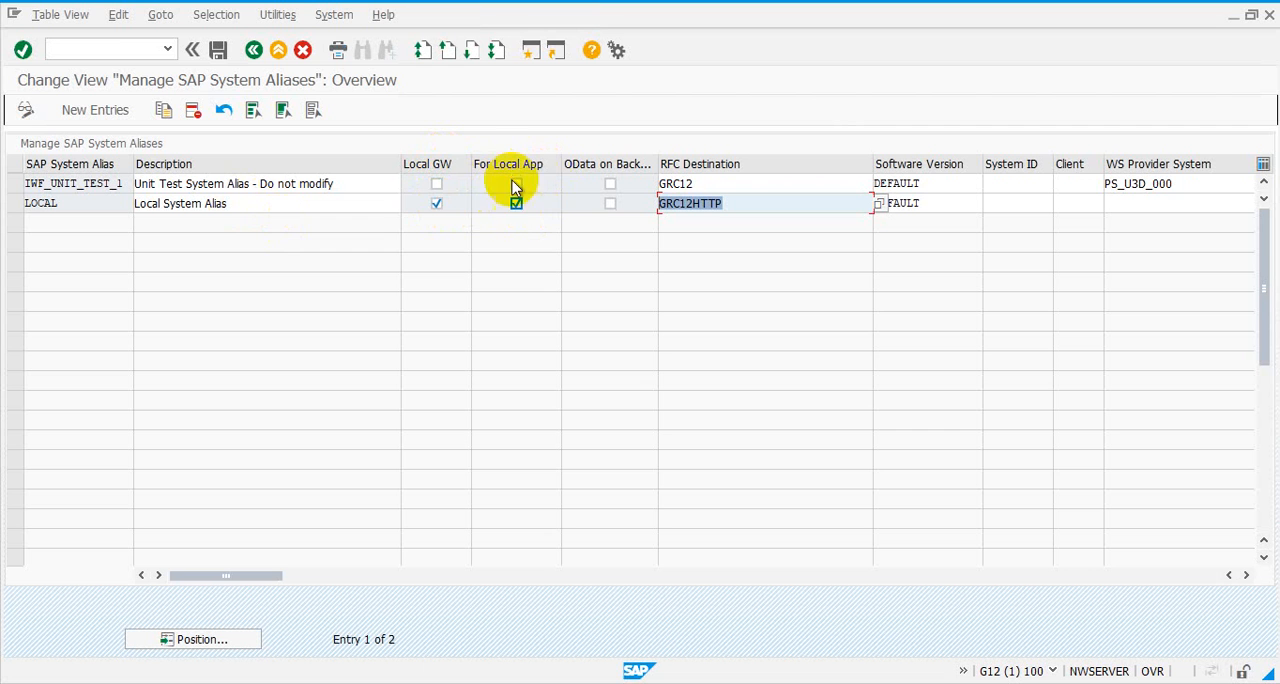
left_click(516, 205)
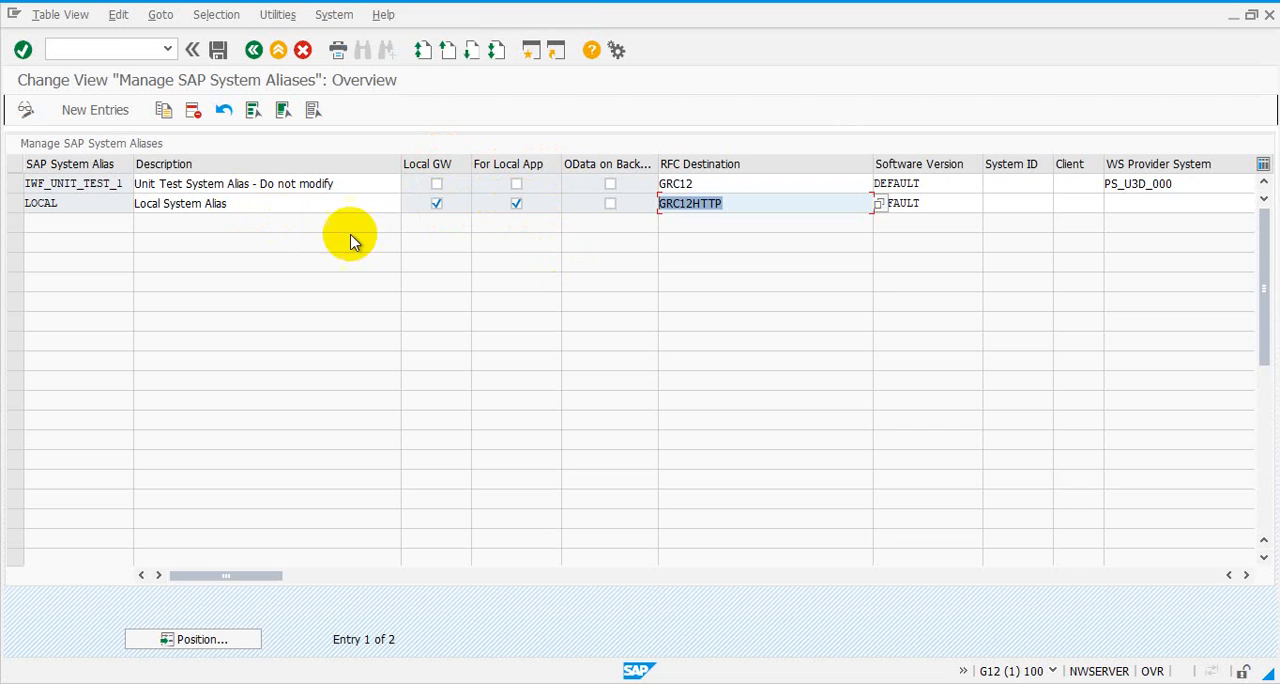
left_click(73, 204)
left_click_drag(73, 204, 3, 191)
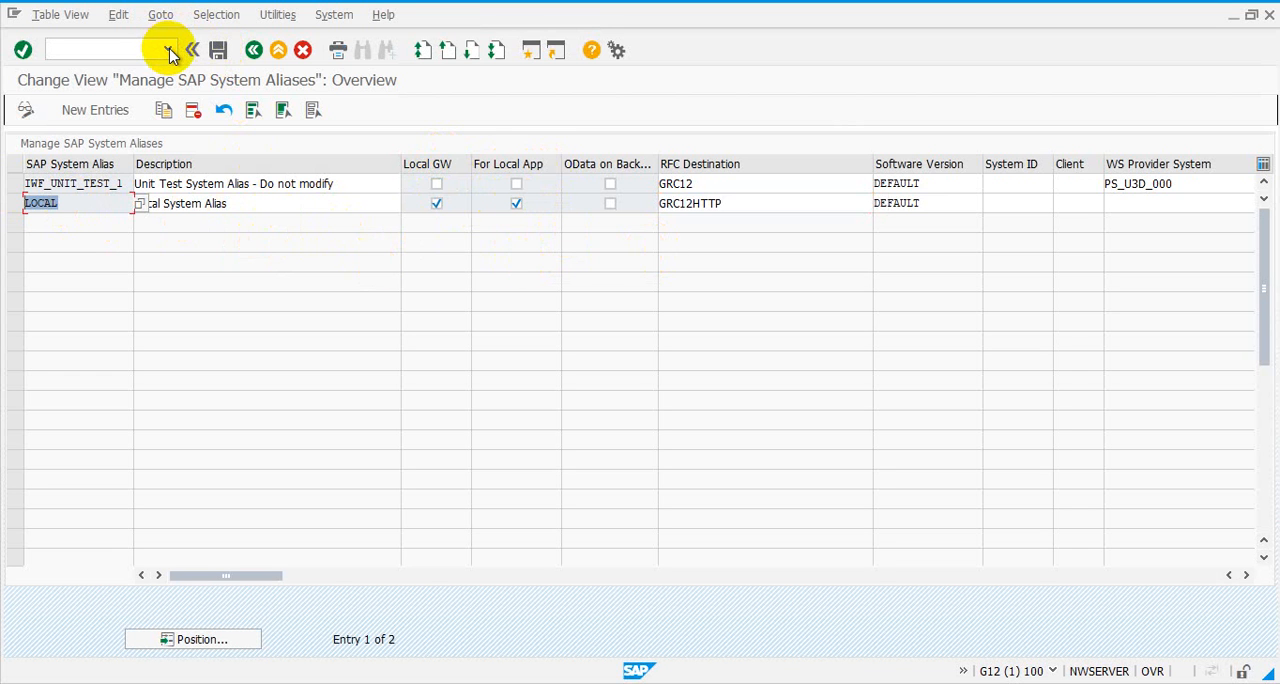
Look through the history of previously entered transaction codes and close it without choosing one
left_click(117, 53)
left_click(167, 48)
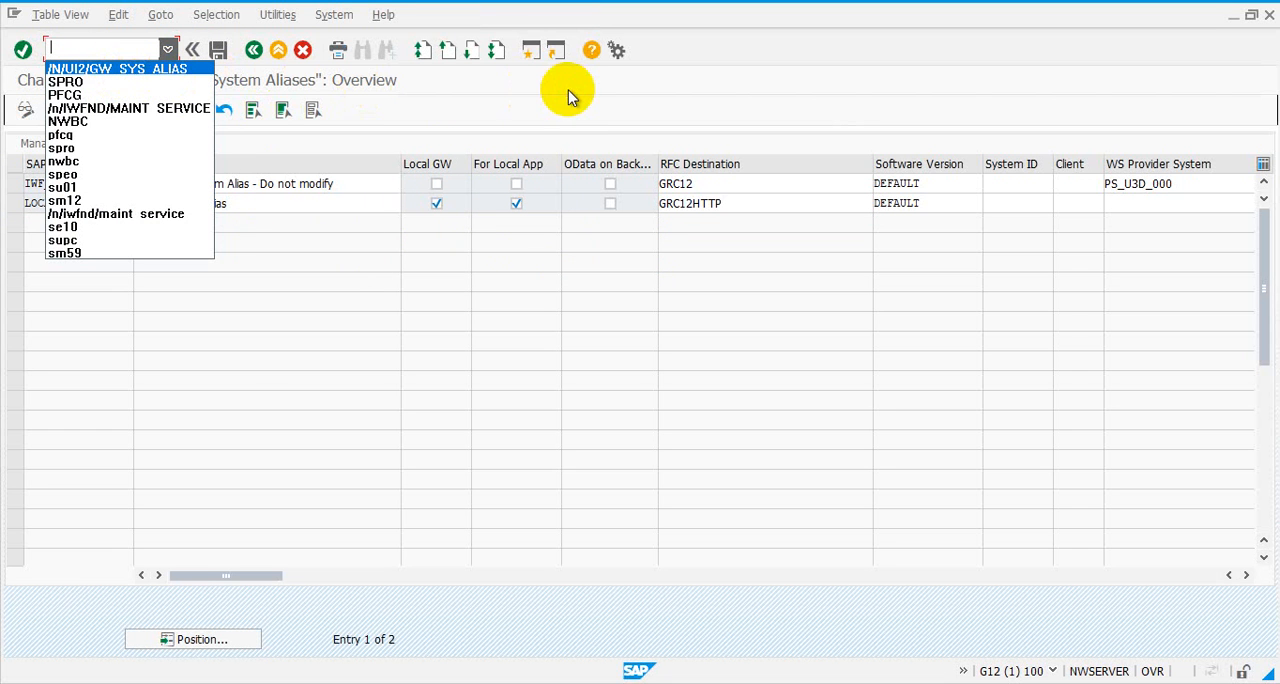
left_click(517, 346)
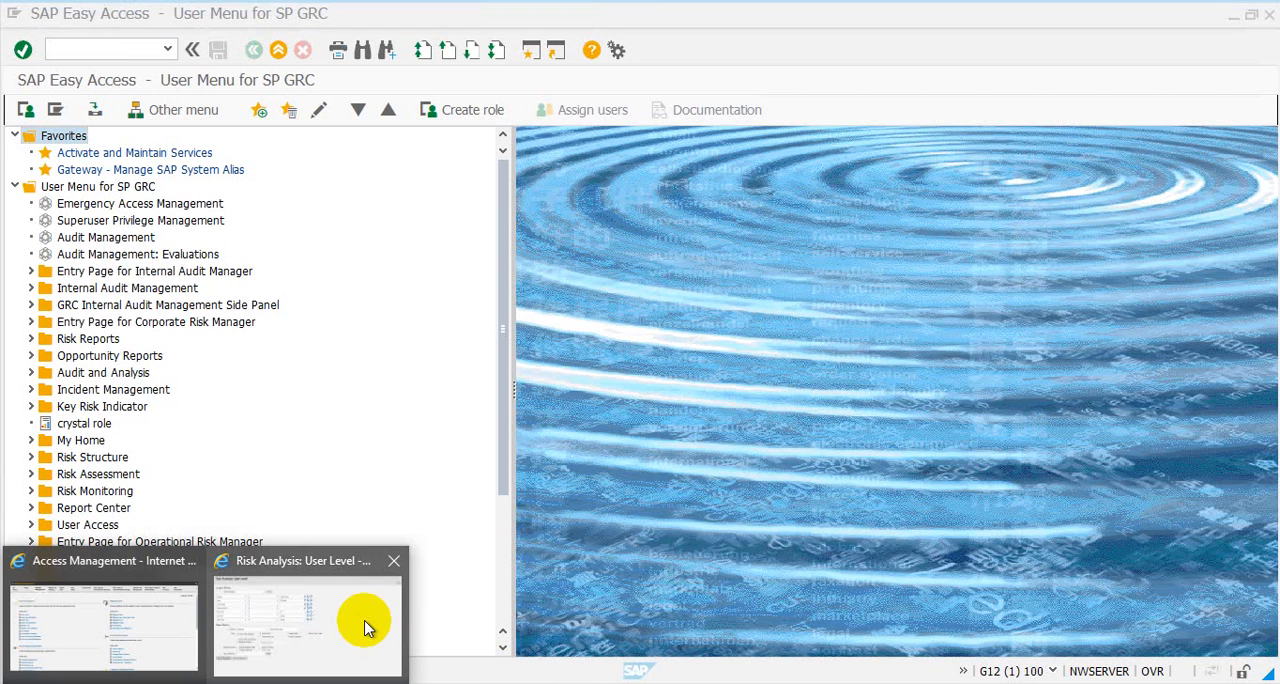
Switch to the Risk Analysis: User Level window in Internet Explorer and run the SPHANA analysis in the foreground with Remediation View
left_click(366, 627)
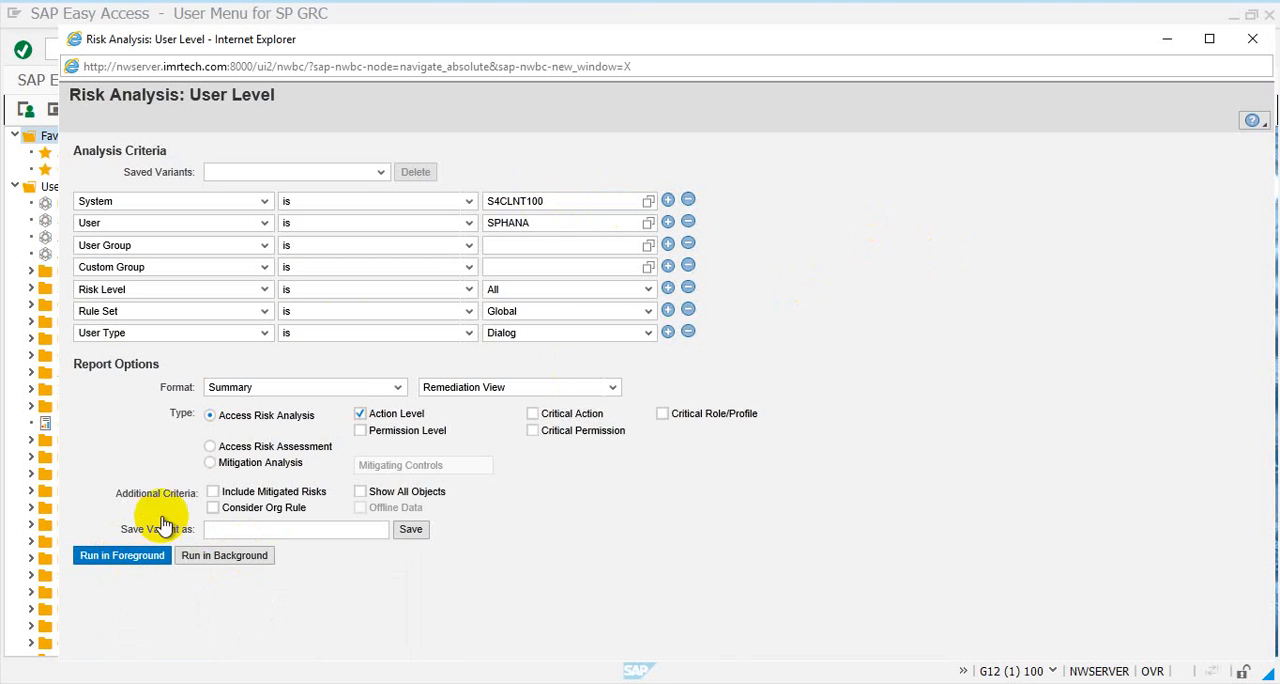
left_click(515, 245)
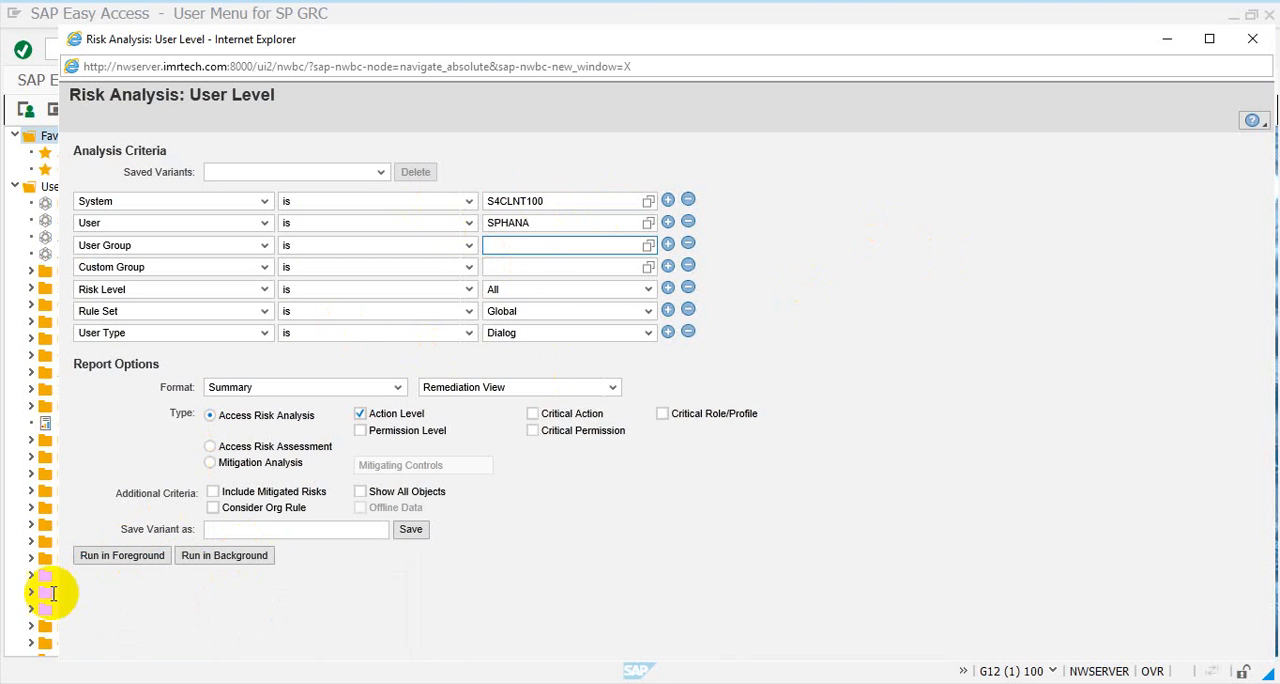
left_click(529, 391)
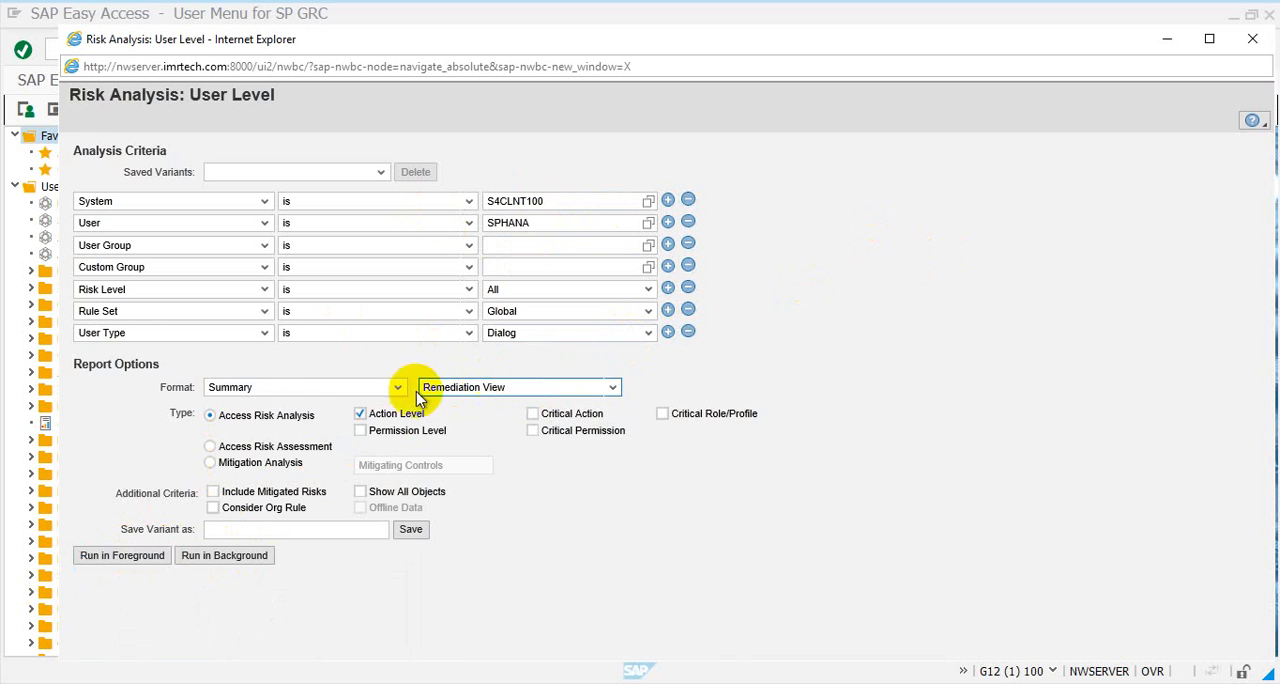
left_click(158, 556)
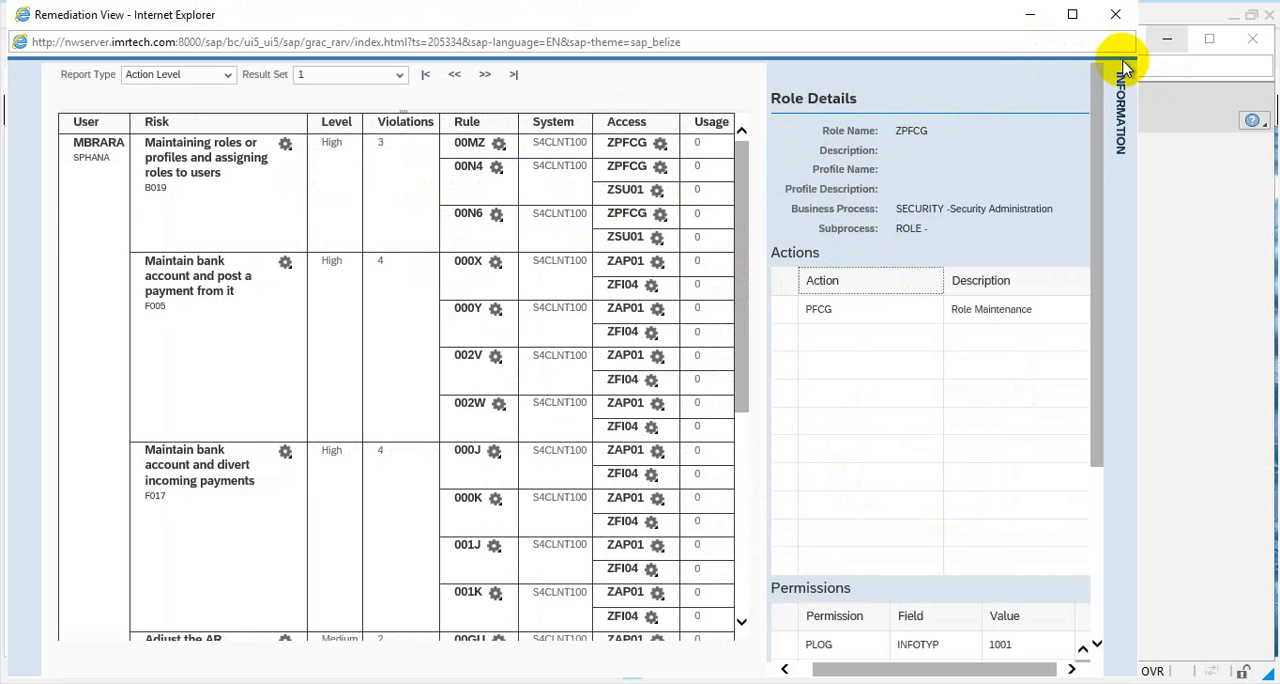
Hide the role details beside the SPHANA risk violations and close the Remediation View report
left_click(1121, 96)
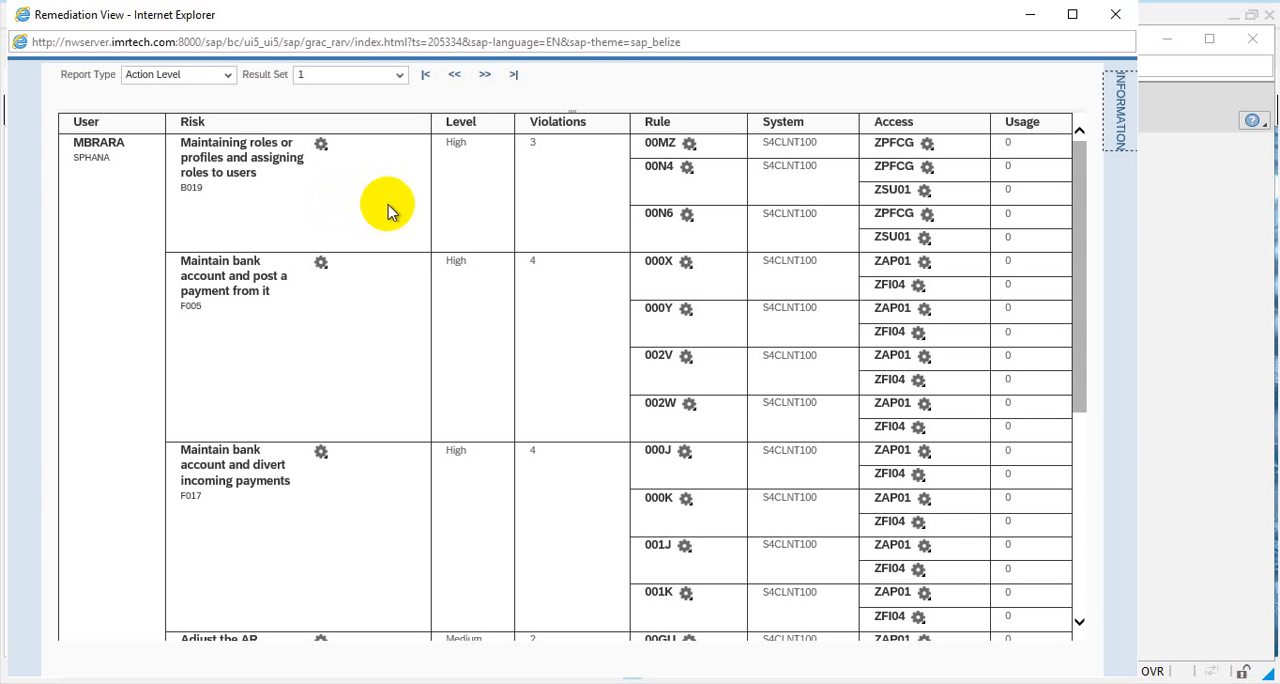
left_click(1117, 17)
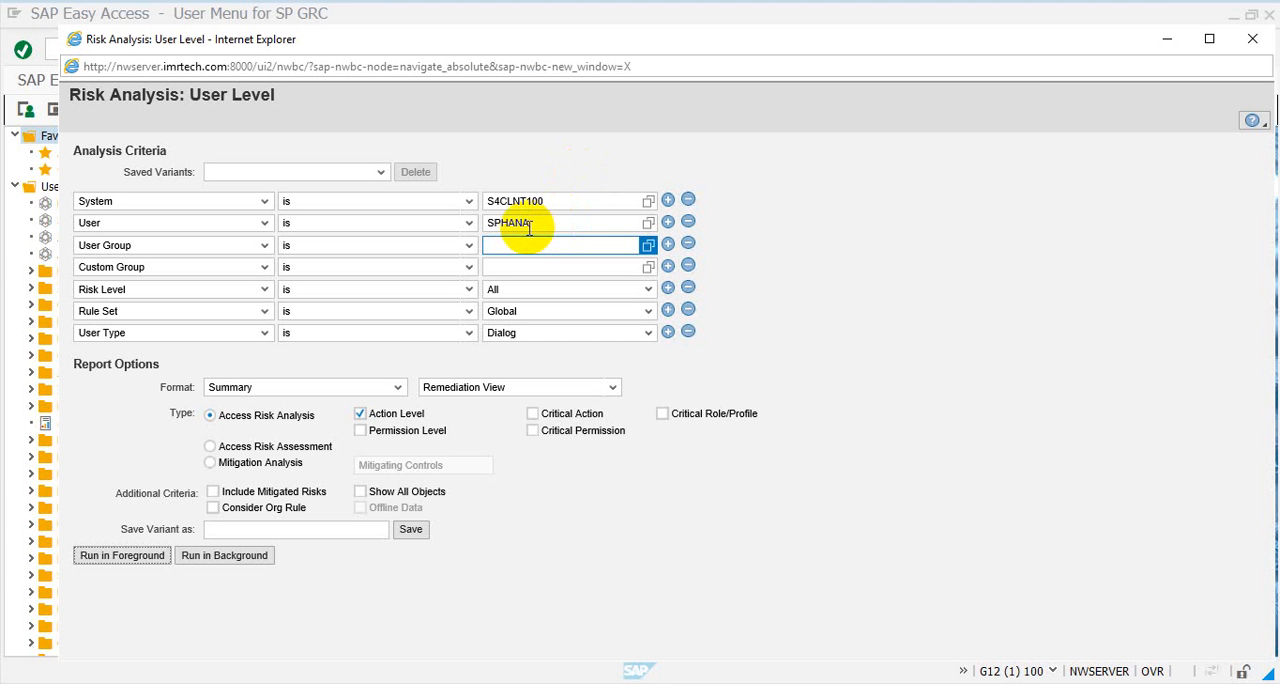